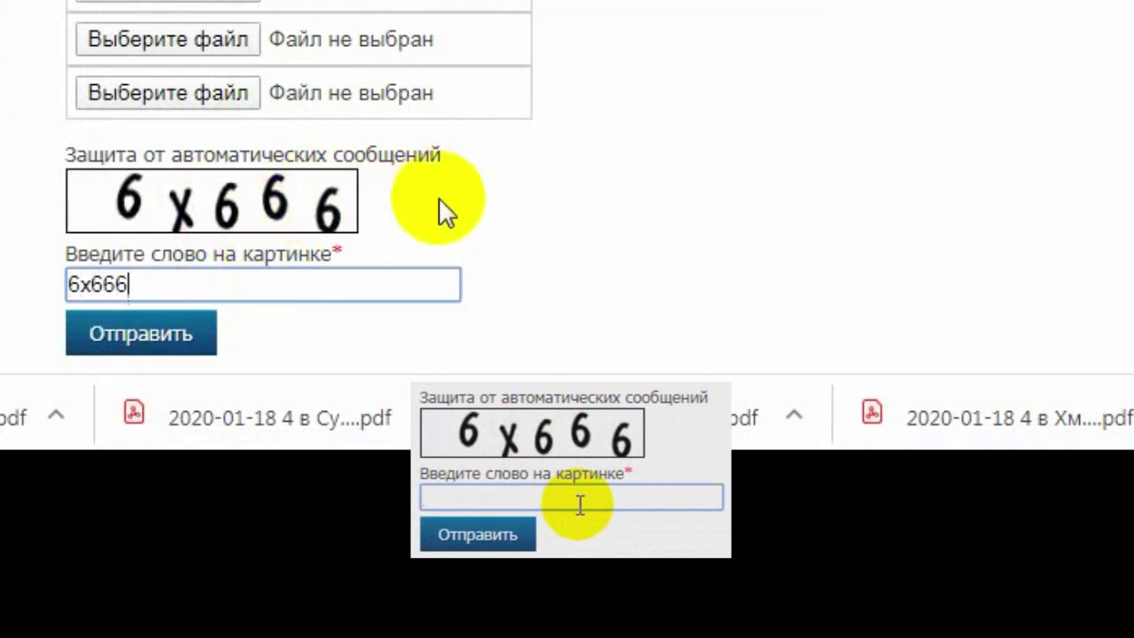
{"action": "scroll", "coordinate": [806, 182], "scroll_direction": "up", "scroll_amount": 10}
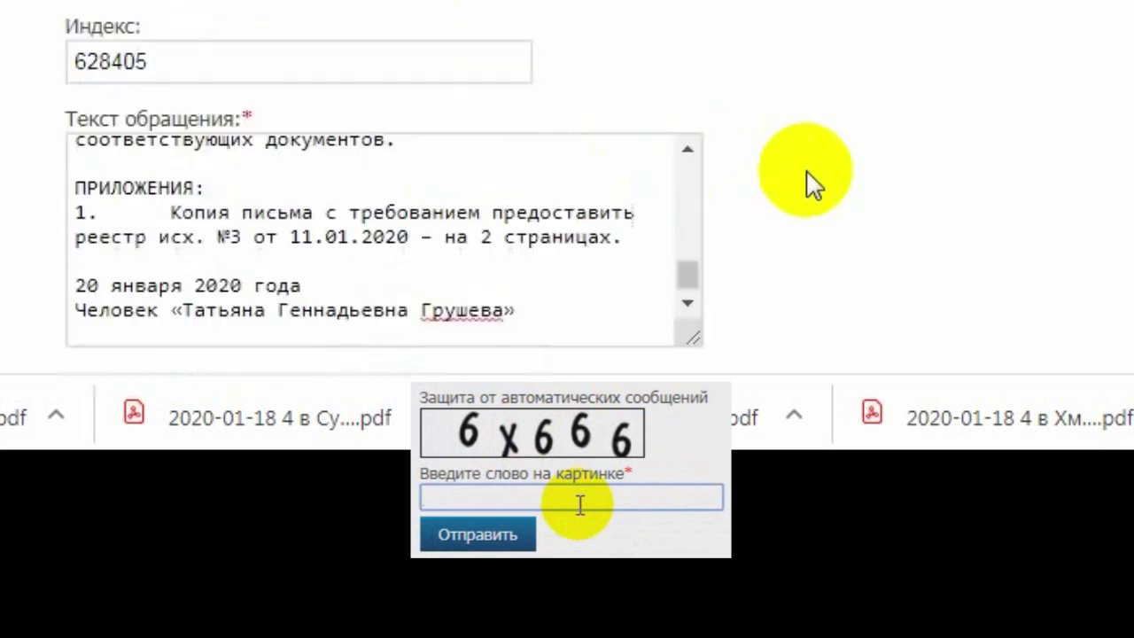
{"action": "scroll", "coordinate": [803, 180], "scroll_direction": "down", "scroll_amount": 15}
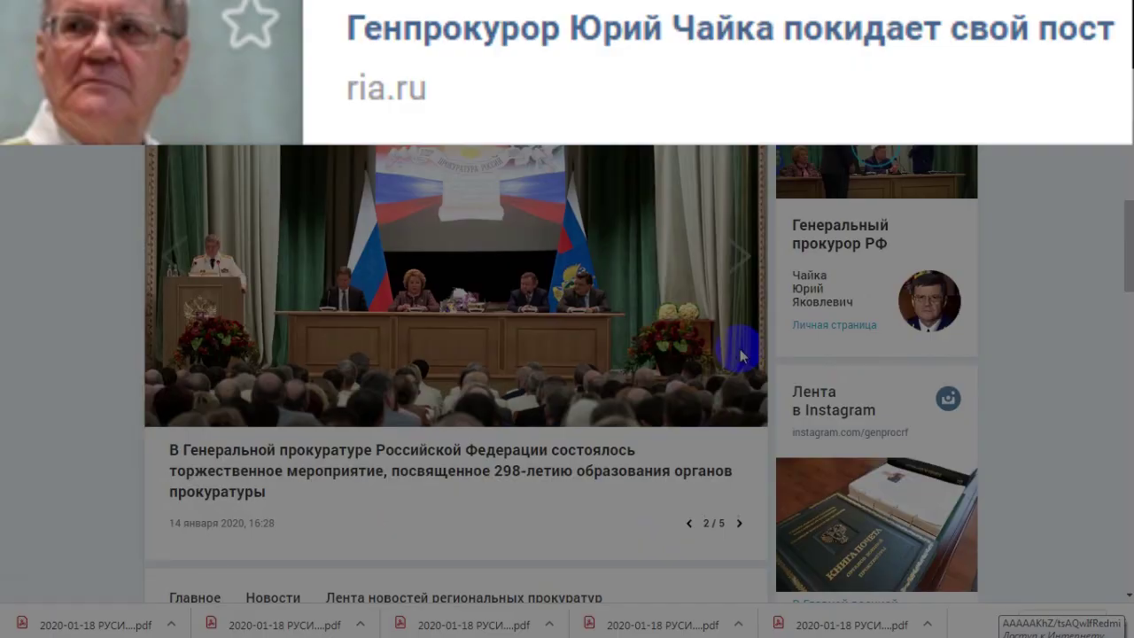
{"action": "scroll", "coordinate": [740, 355], "scroll_direction": "up", "scroll_amount": 4}
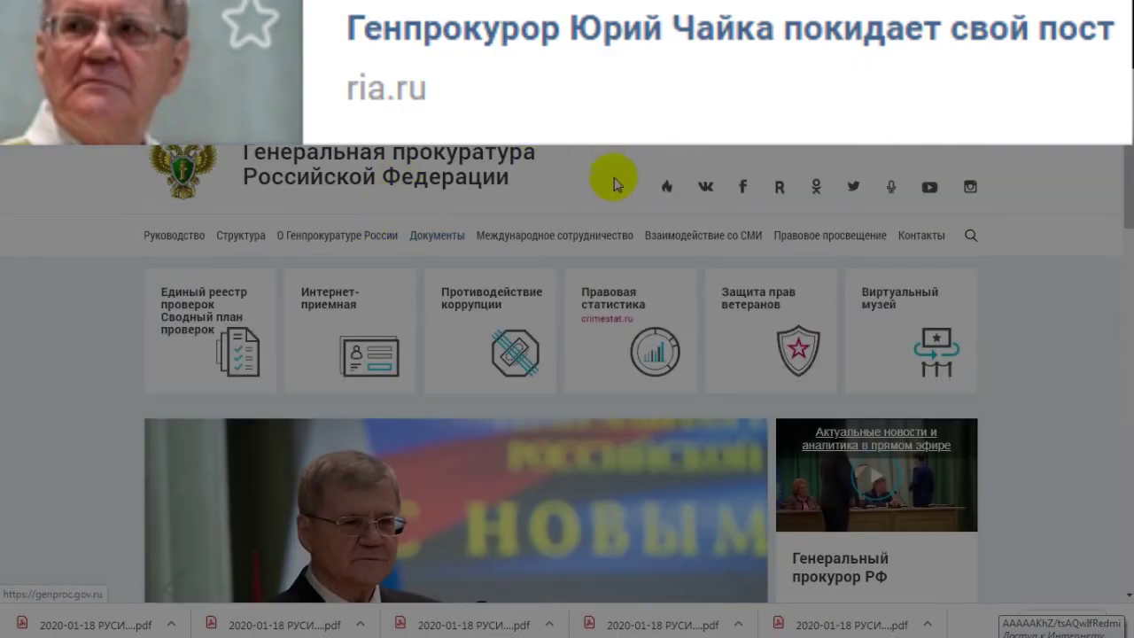
{"action": "scroll", "coordinate": [608, 253], "scroll_direction": "down", "scroll_amount": 5}
{"action": "scroll", "coordinate": [665, 263], "scroll_direction": "up", "scroll_amount": 5}
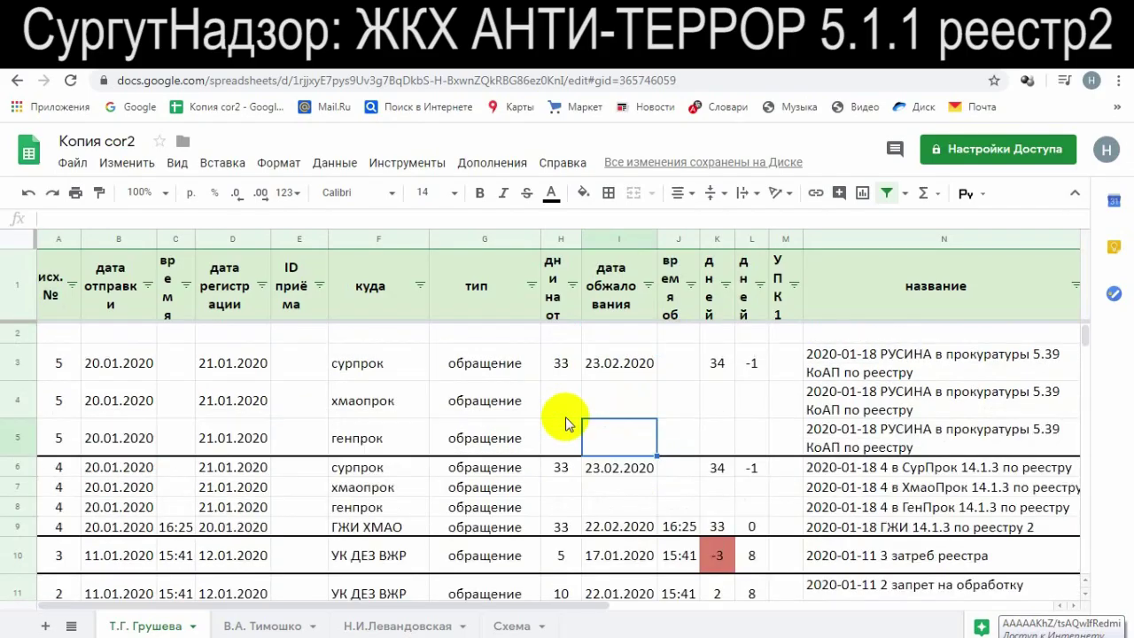
Examine row 10 of the correspondence register, the letter 3 requesting the registry, including its dates and deadline formula
{"action": "scroll", "coordinate": [557, 431], "scroll_direction": "down", "scroll_amount": 2}
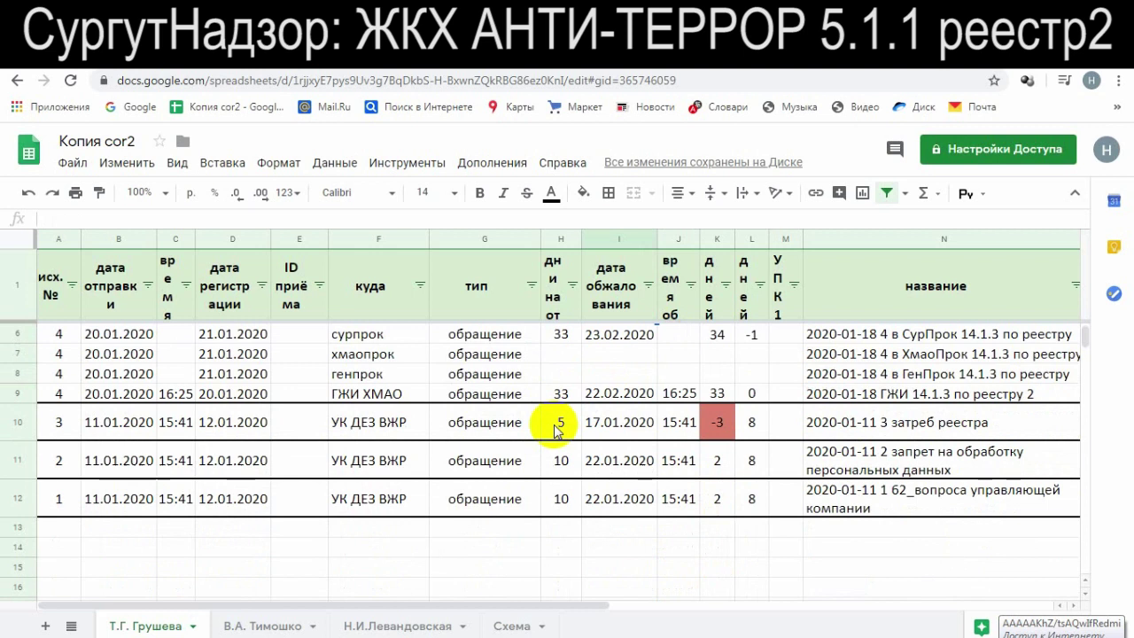
{"action": "left_click", "coordinate": [256, 438]}
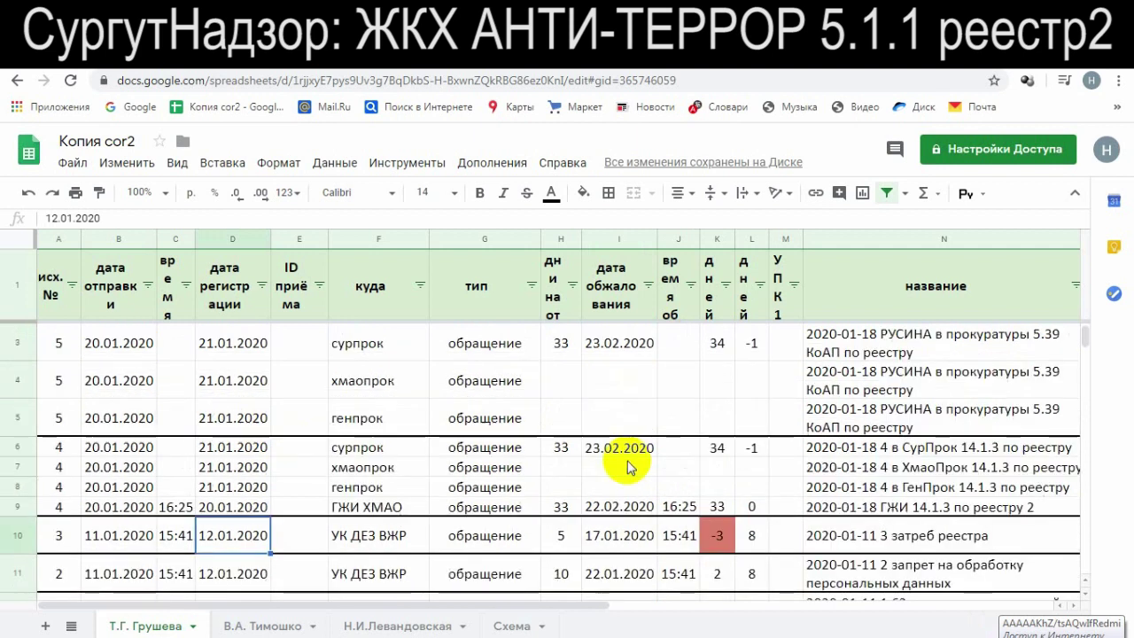
{"action": "left_click", "coordinate": [120, 541]}
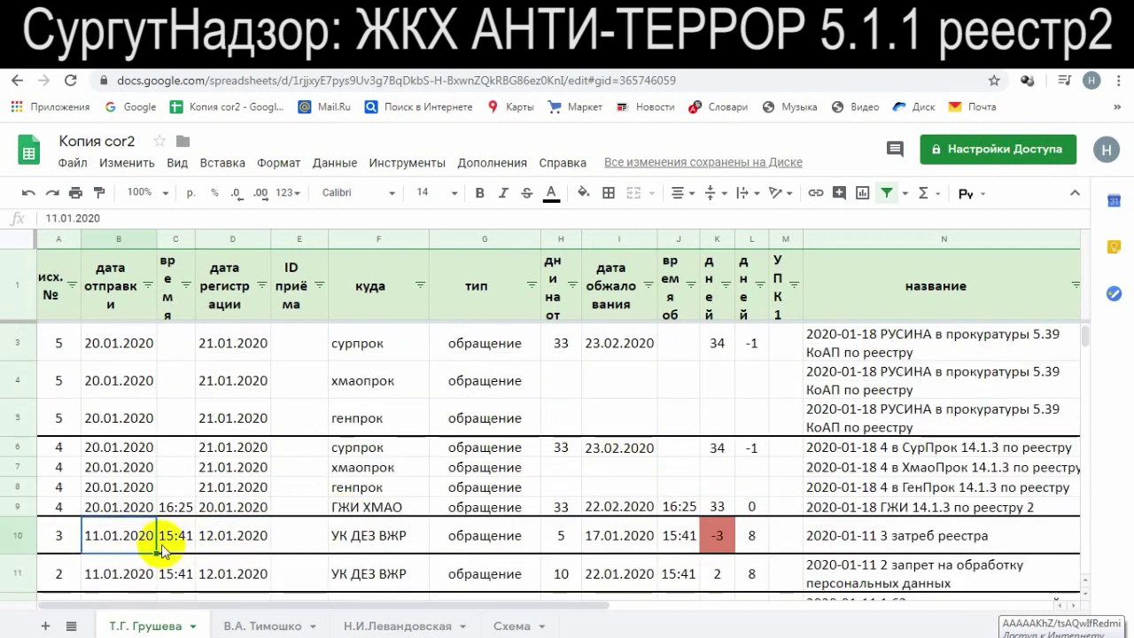
{"action": "left_click", "coordinate": [479, 542]}
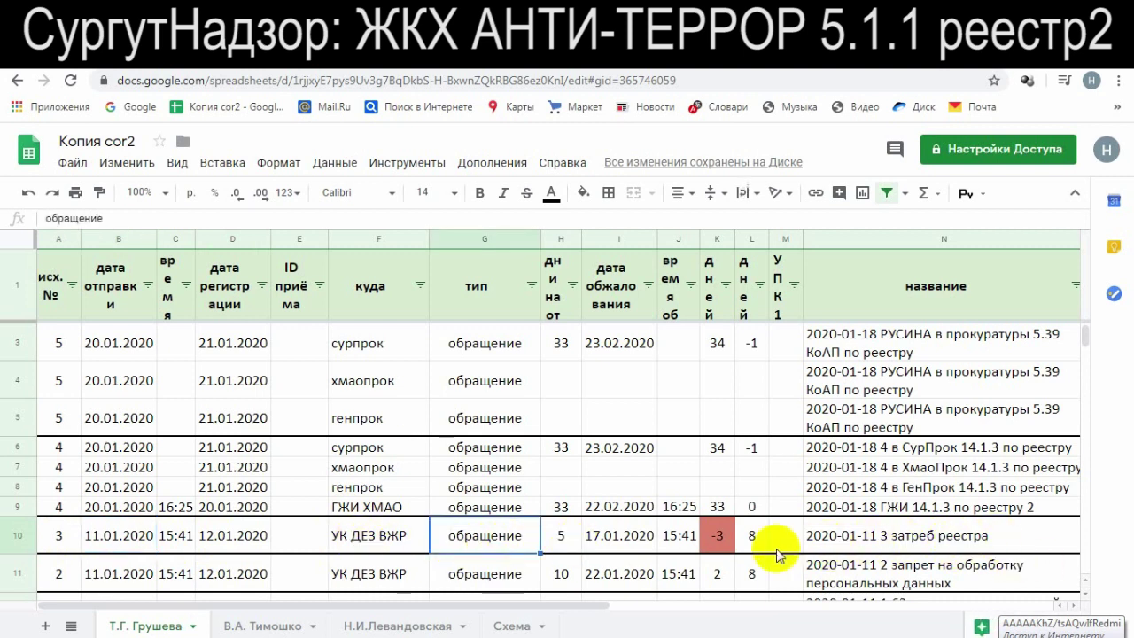
{"action": "left_click", "coordinate": [718, 537]}
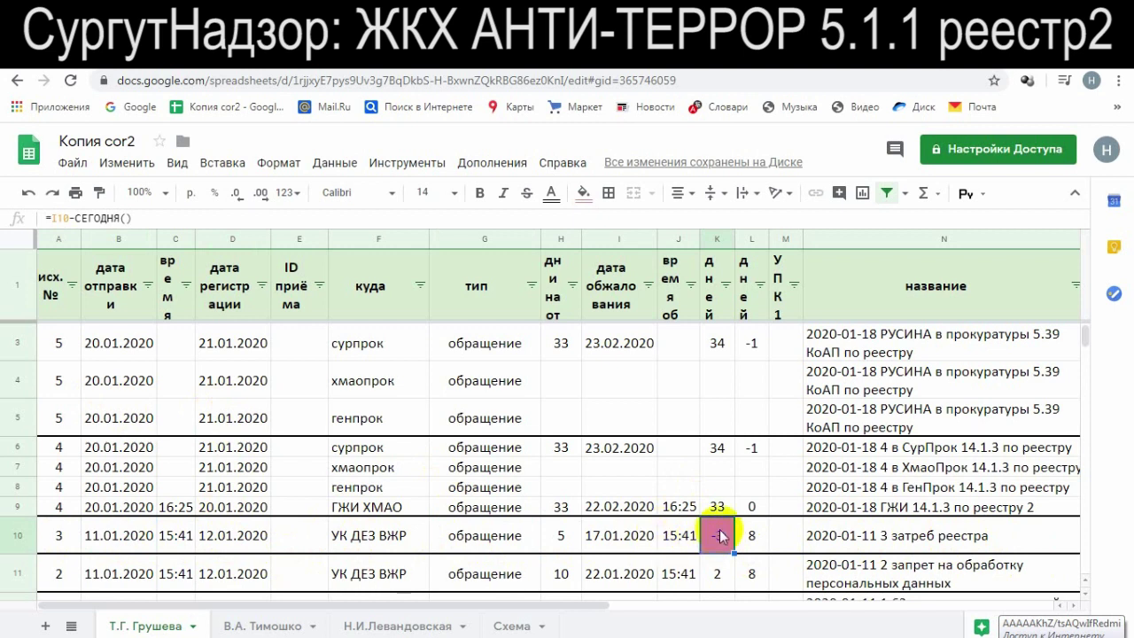
{"action": "left_click", "coordinate": [819, 538]}
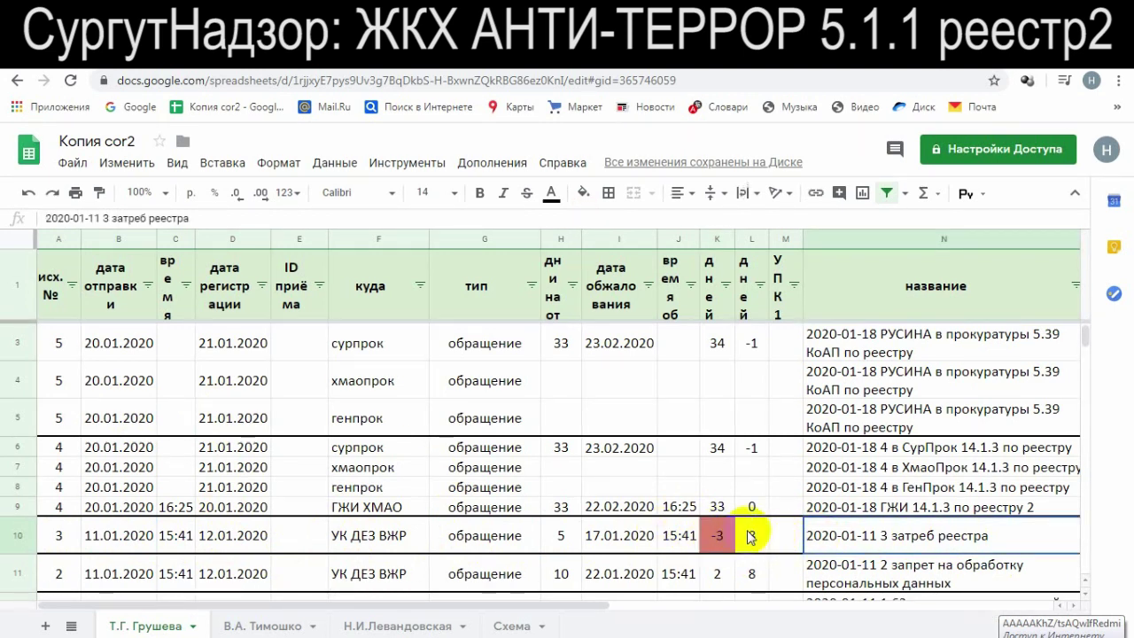
{"action": "left_click", "coordinate": [717, 535]}
{"action": "key", "text": "ctrl+z"}
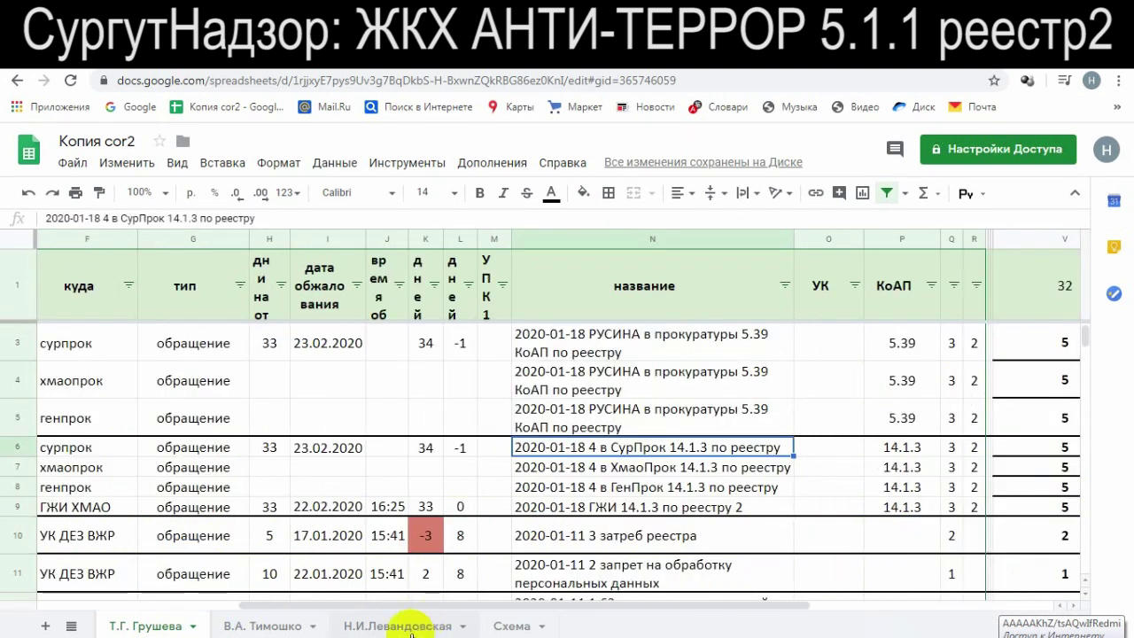
{"action": "left_click", "coordinate": [528, 543]}
{"action": "left_click_drag", "start_coordinate": [481, 600], "coordinate": [244, 601]}
Examine the four complaint No. 4 entries in rows 6–9, comparing their recipients, titles and reception ID cells
{"action": "left_click", "coordinate": [398, 510]}
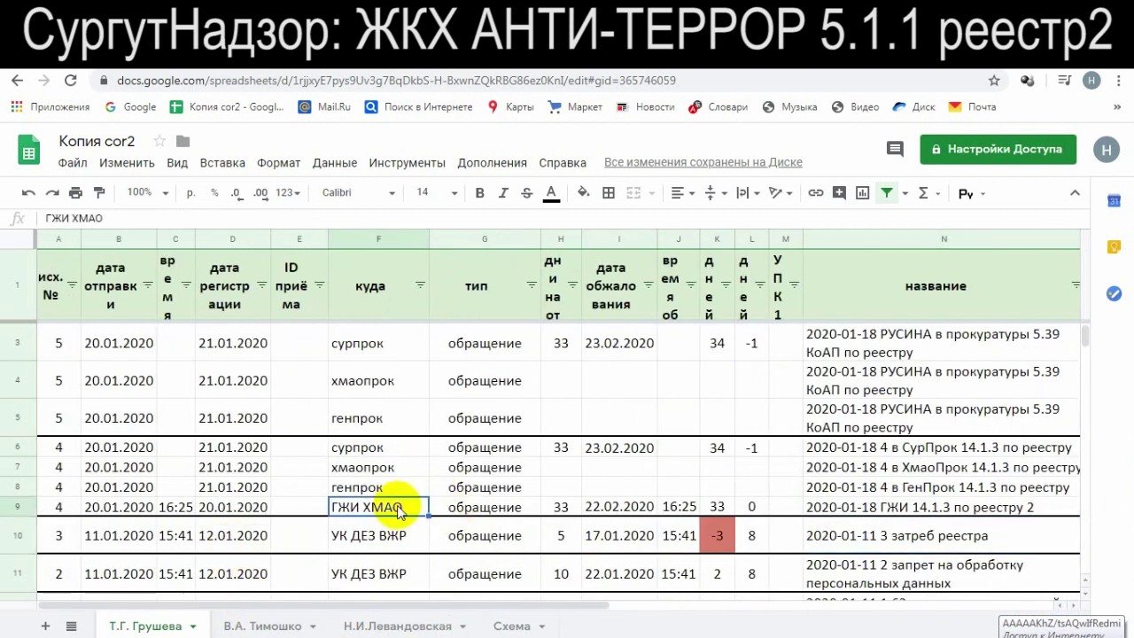
{"action": "left_click", "coordinate": [920, 507]}
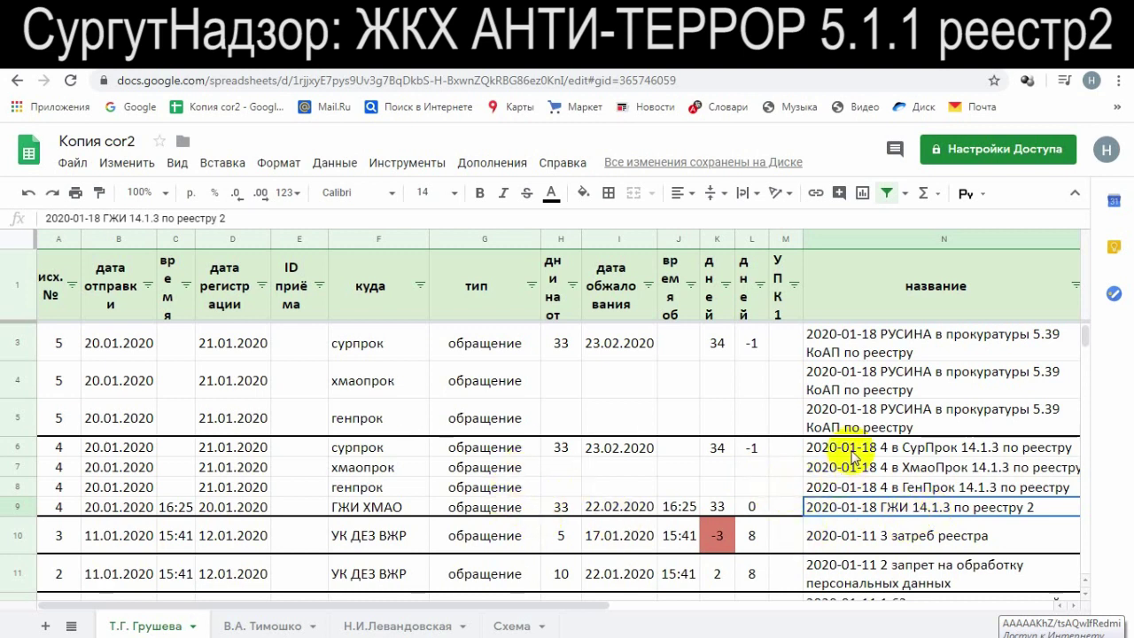
{"action": "left_click", "coordinate": [913, 489]}
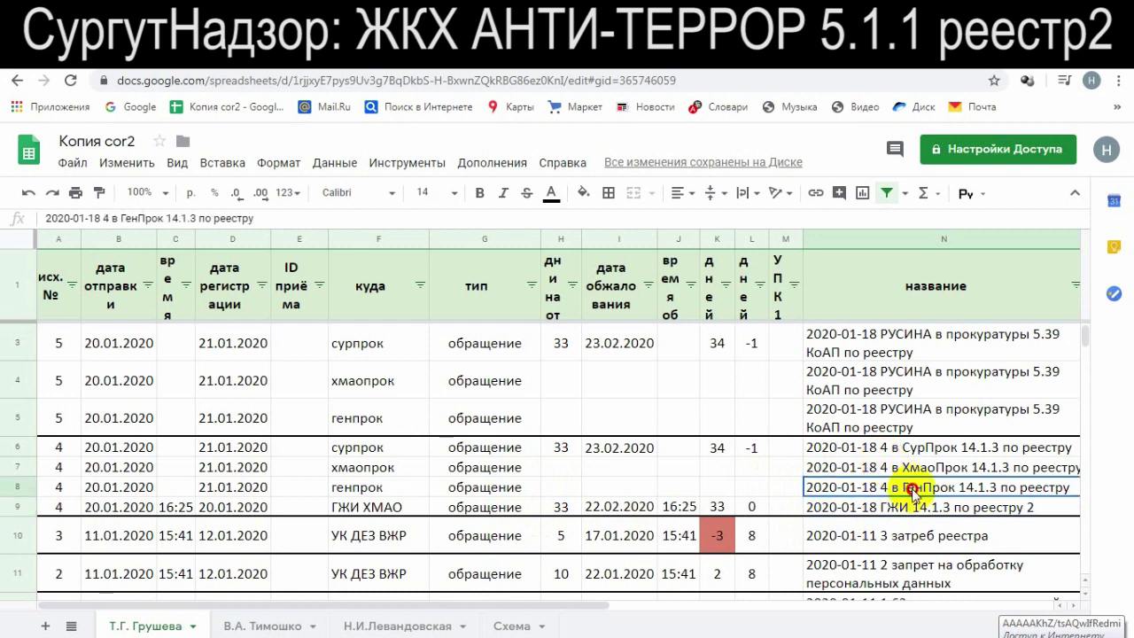
{"action": "left_click", "coordinate": [917, 464]}
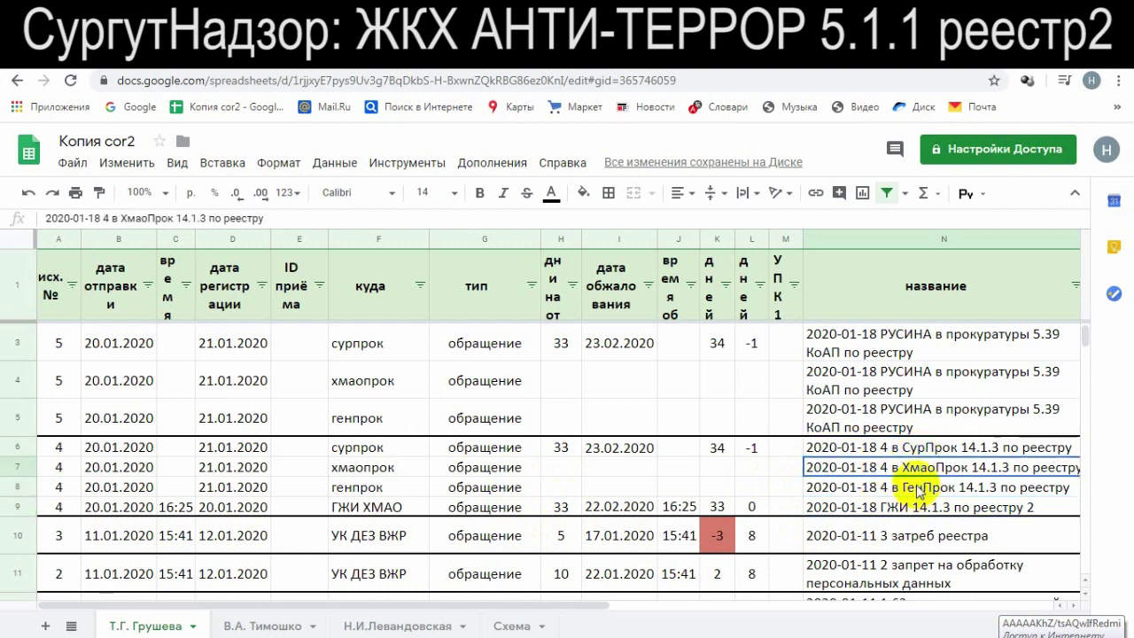
{"action": "left_click", "coordinate": [927, 489]}
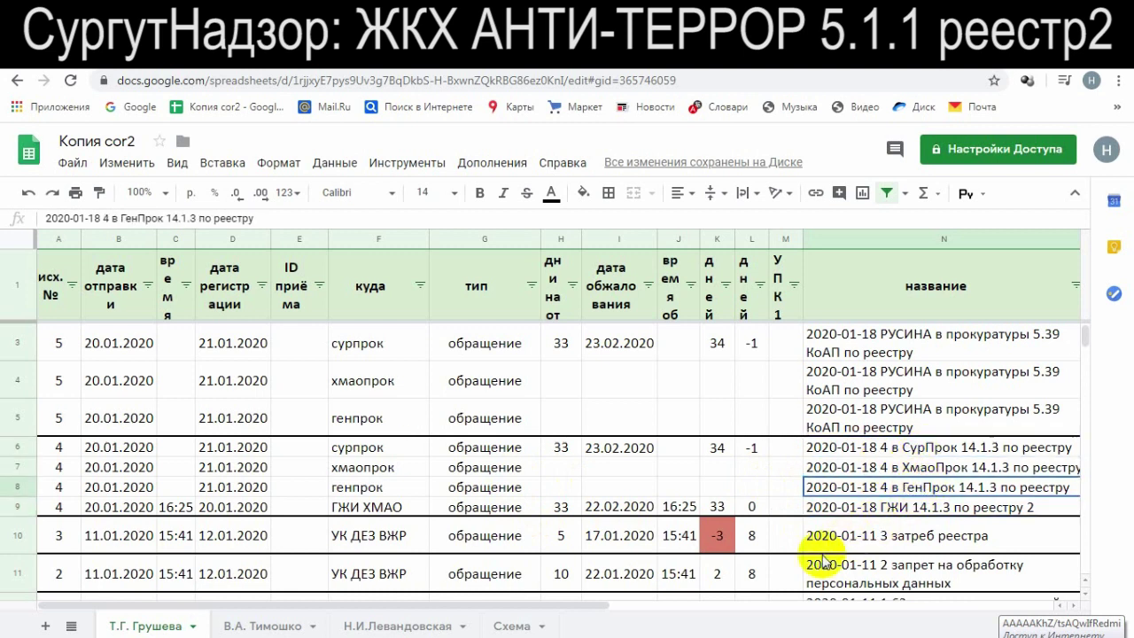
{"action": "left_click", "coordinate": [919, 450]}
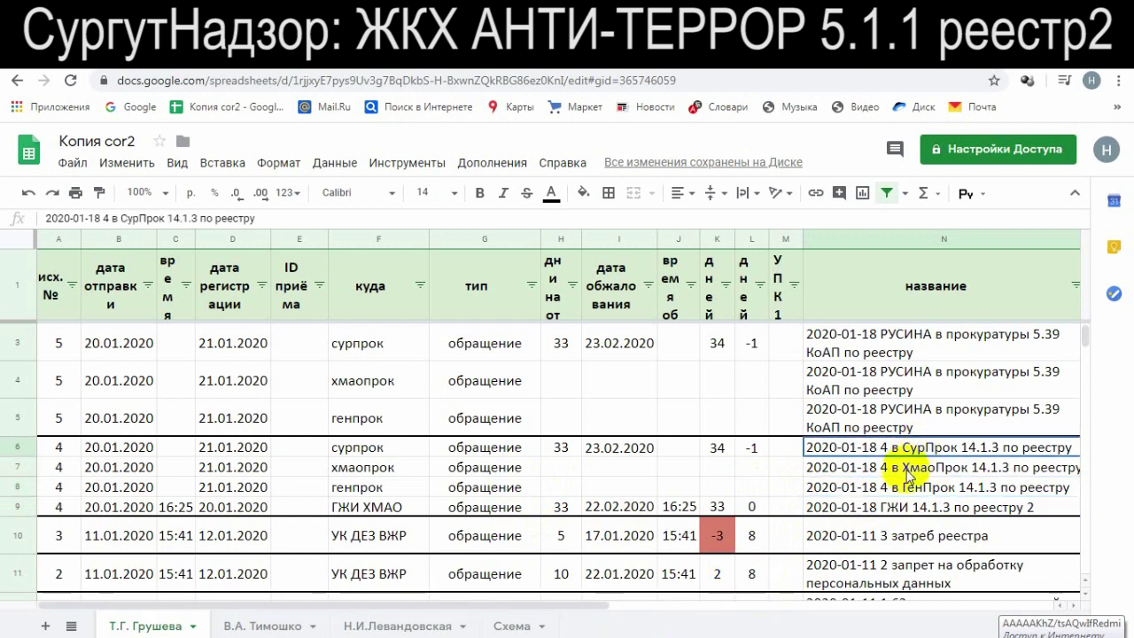
{"action": "left_click", "coordinate": [895, 467]}
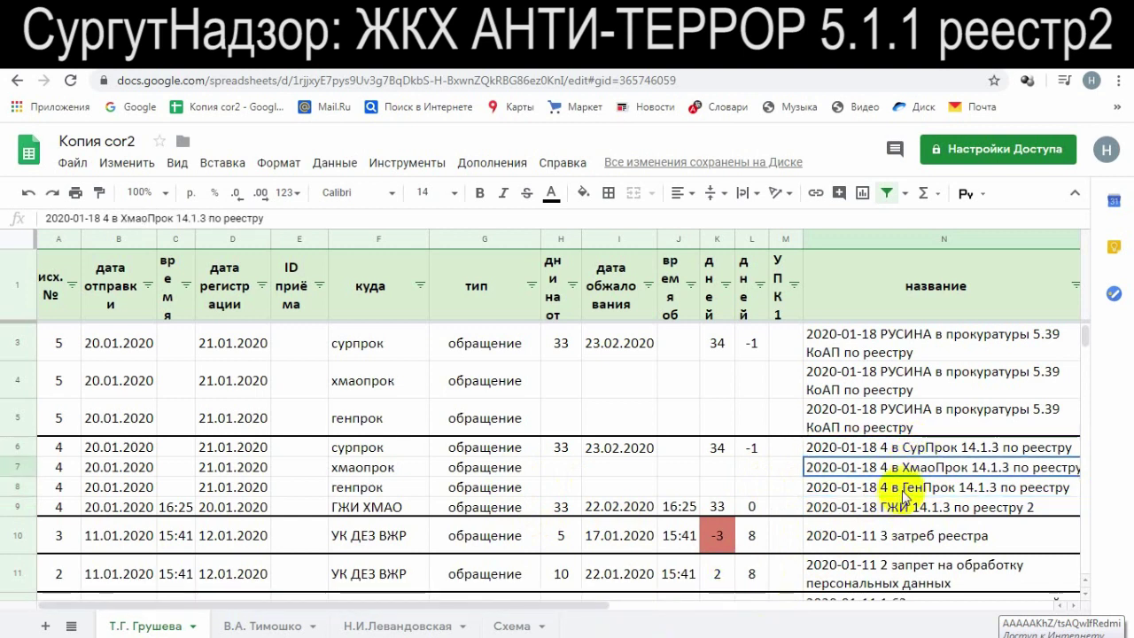
{"action": "left_click", "coordinate": [904, 489]}
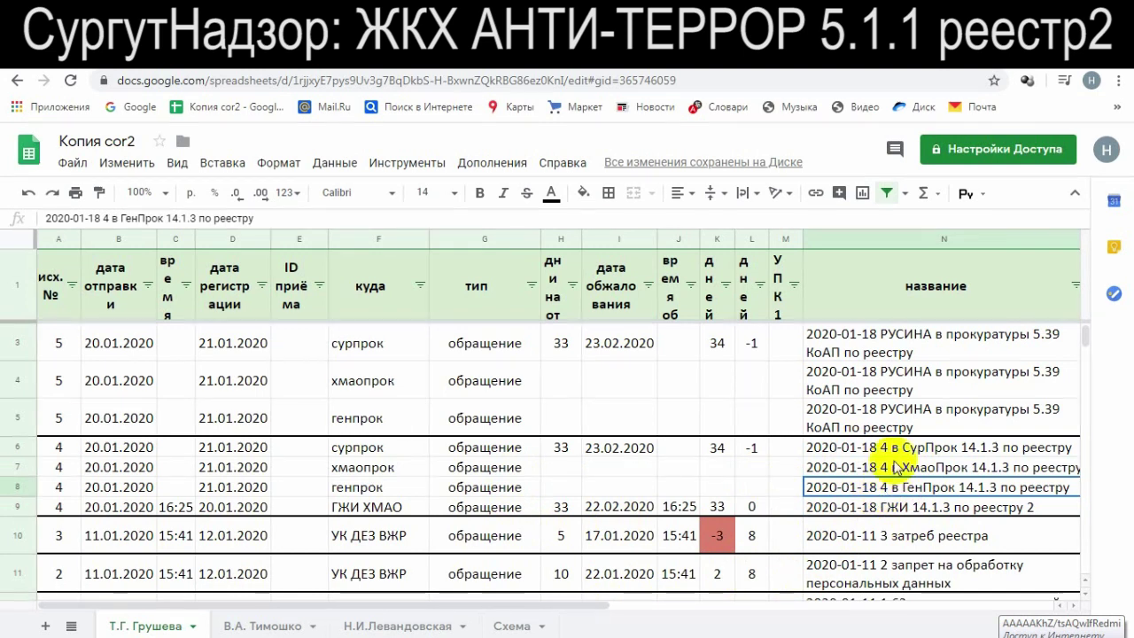
{"action": "left_click", "coordinate": [898, 450]}
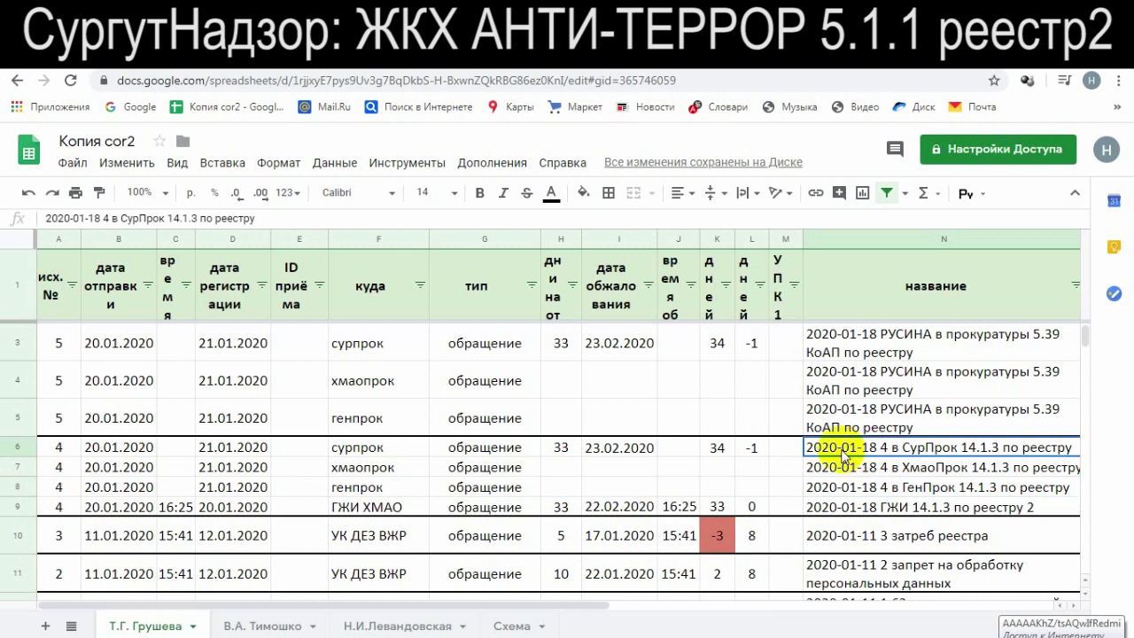
{"action": "left_click", "coordinate": [904, 467]}
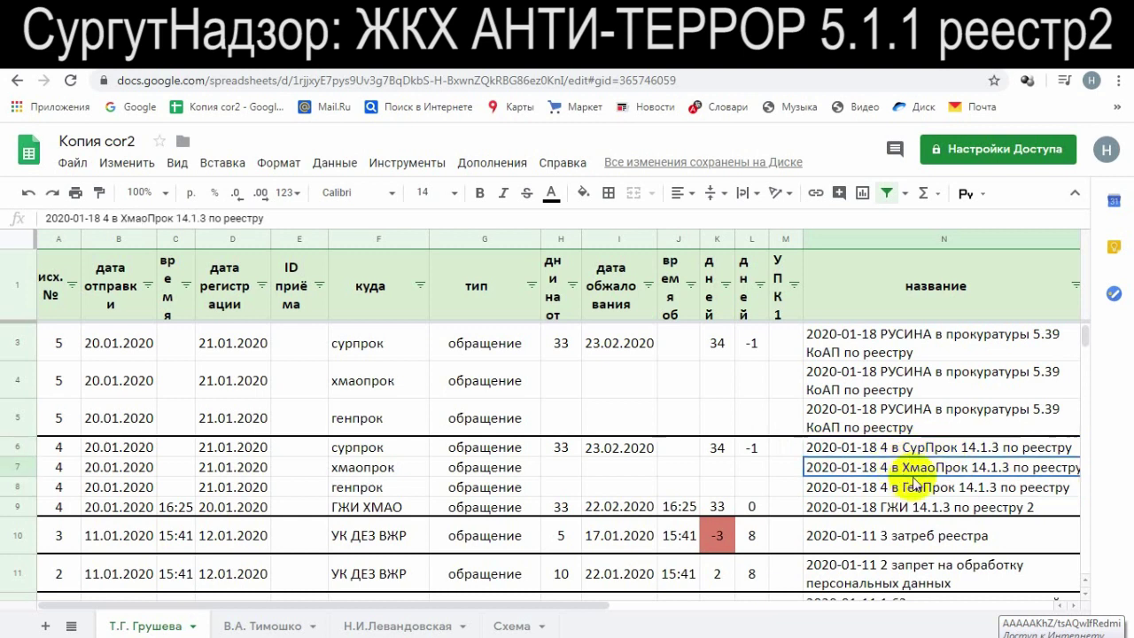
{"action": "left_click", "coordinate": [908, 487]}
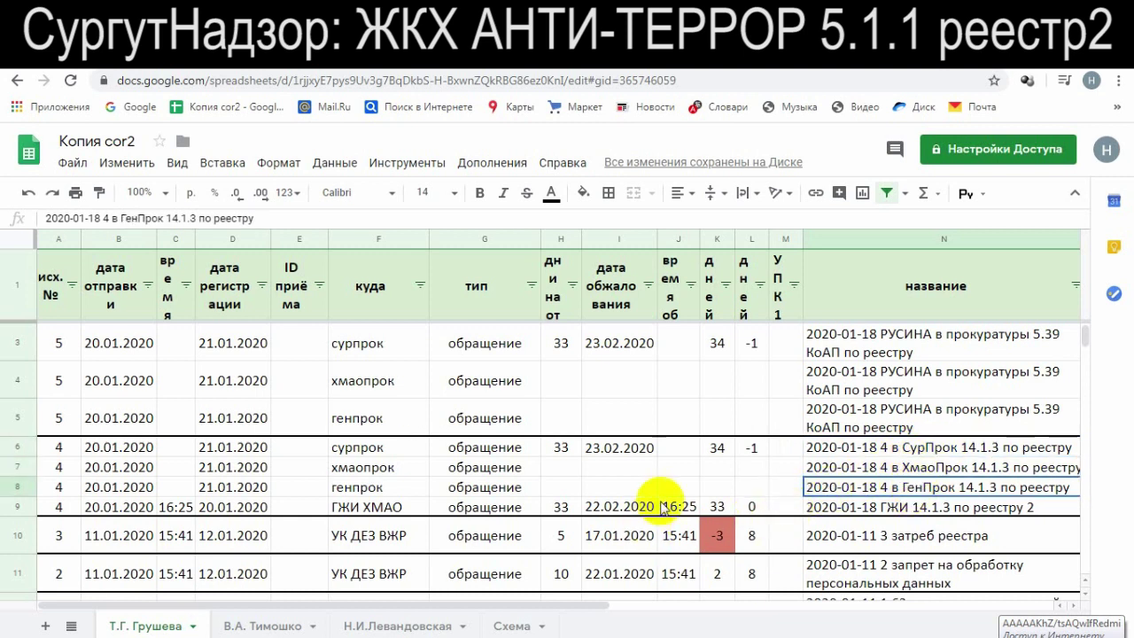
{"action": "left_click", "coordinate": [295, 489]}
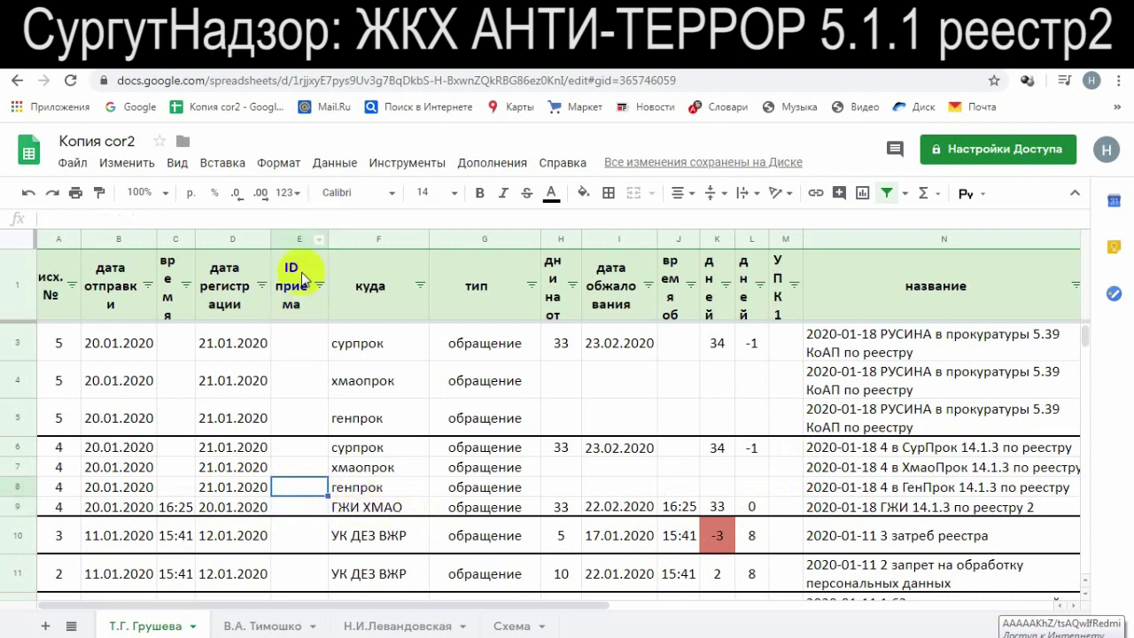
{"action": "scroll", "coordinate": [585, 461], "scroll_direction": "up", "scroll_amount": 1}
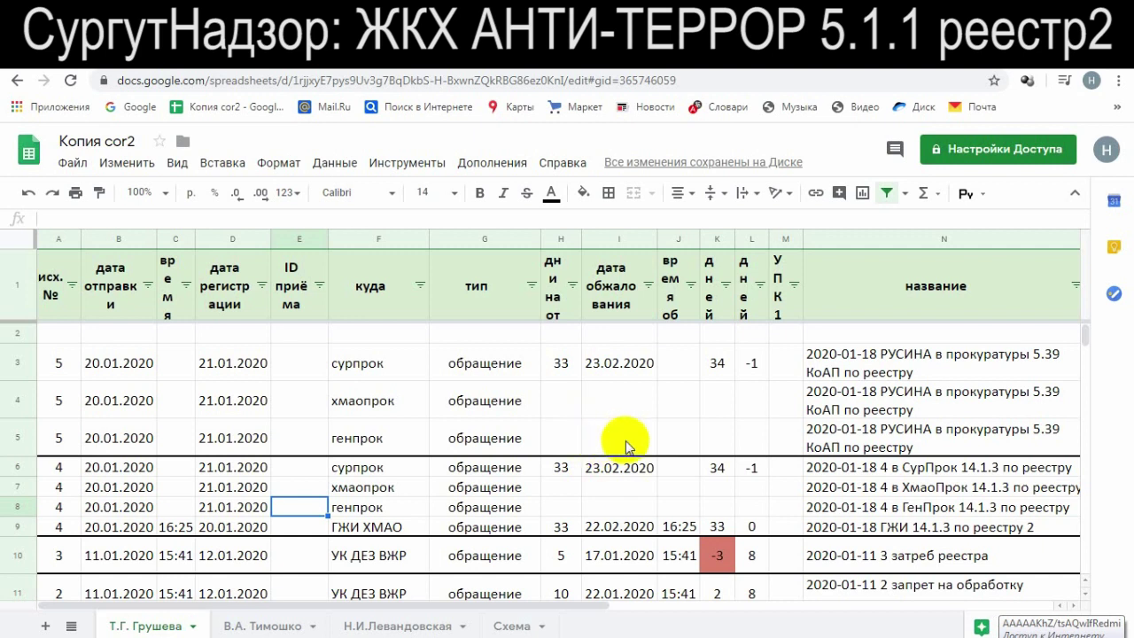
Switch to YouTube to view the housing inspection letter and the channel's video list, and return to the register spreadsheet
{"action": "left_click", "coordinate": [503, 55]}
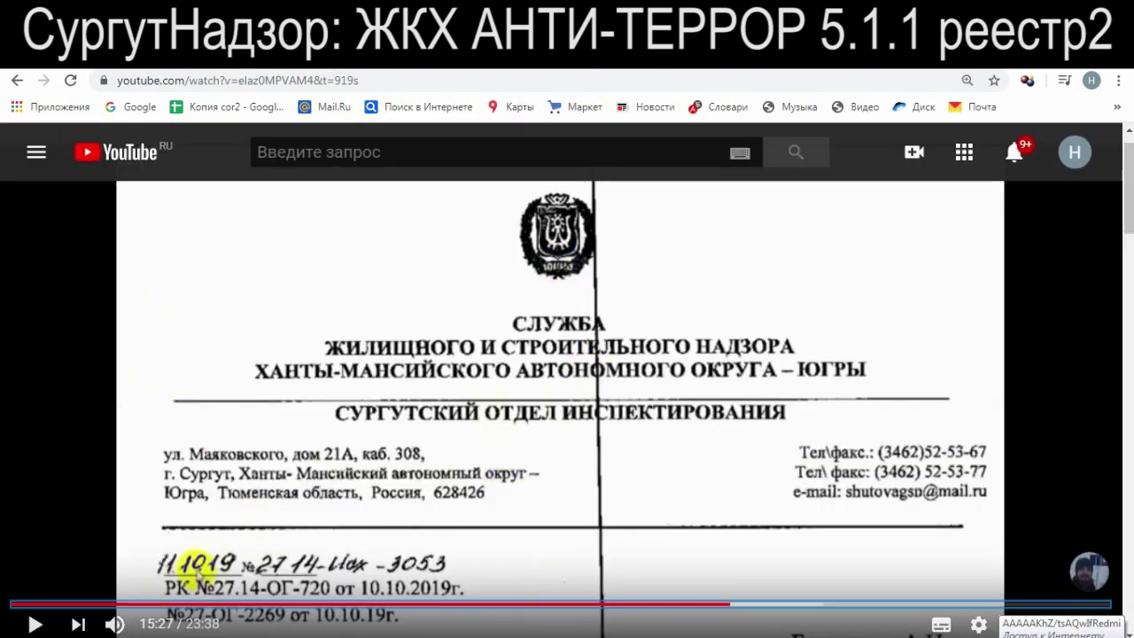
{"action": "key", "text": "alt+Left"}
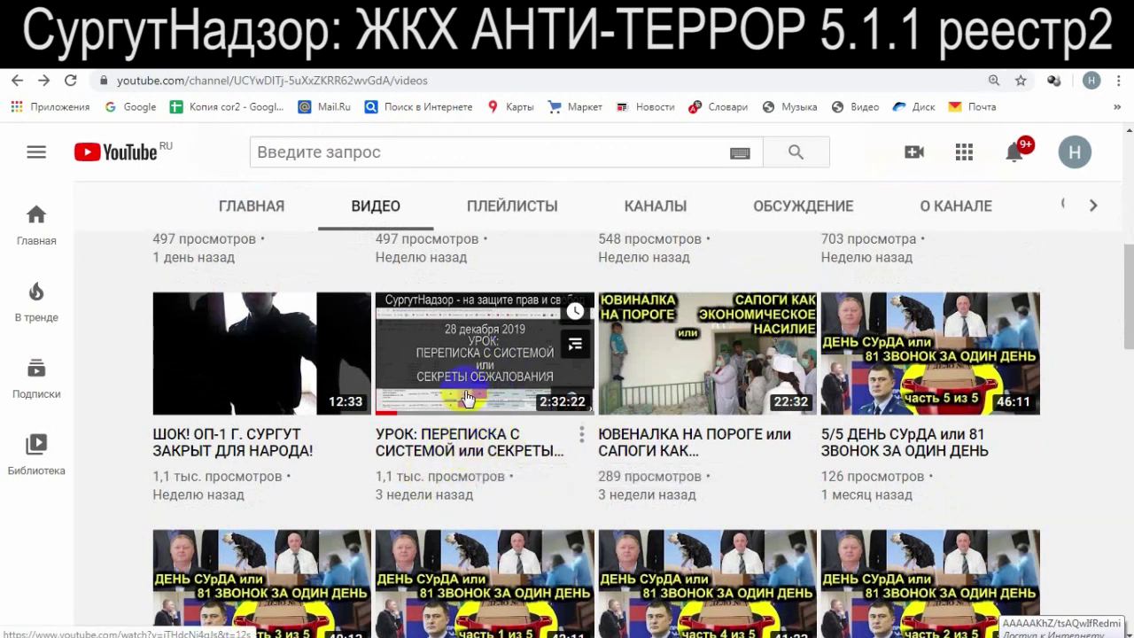
{"action": "left_click", "coordinate": [354, 18]}
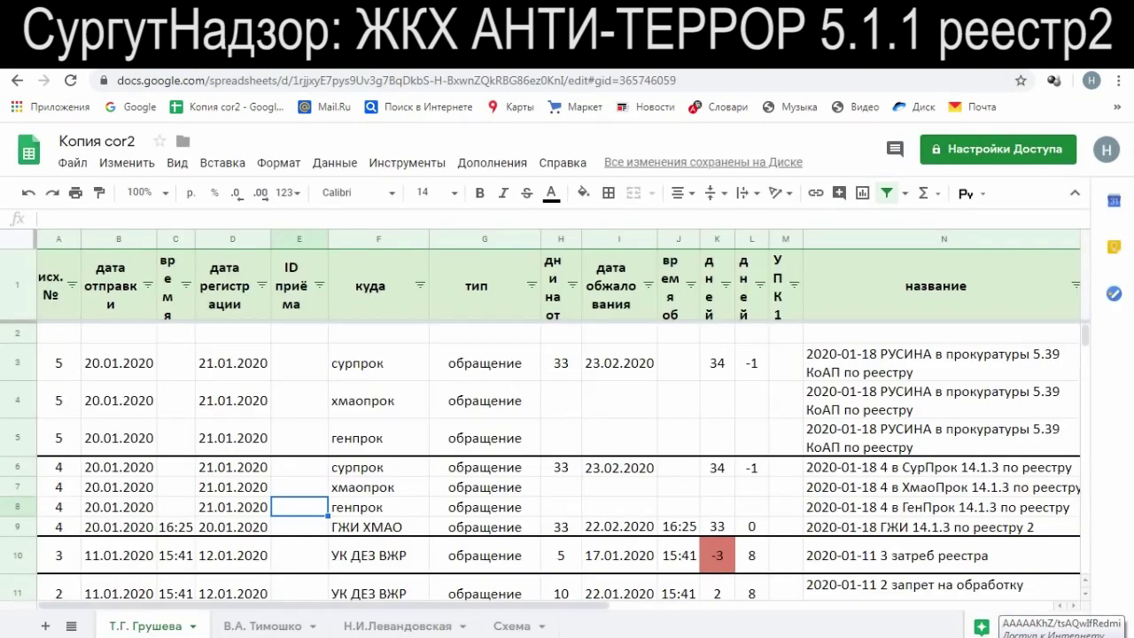
Find the ГЖИ complaint in row 9 and open its scanned PDF from the folder "2020-01-18 в ГЖИ по реестру" in File Explorer
{"action": "left_click", "coordinate": [870, 526]}
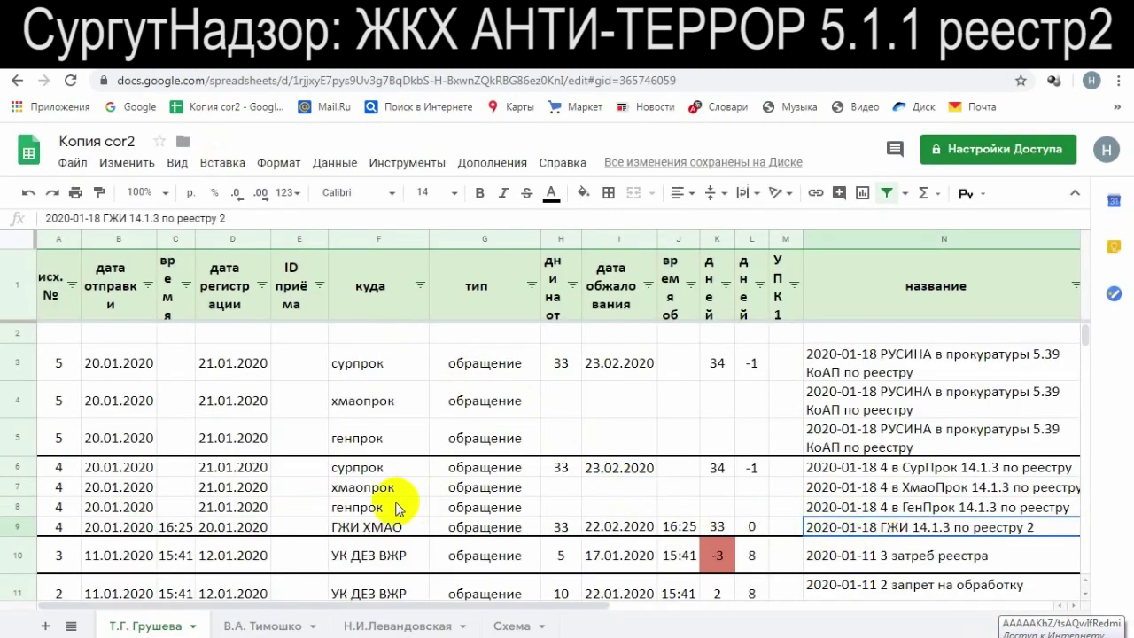
{"action": "scroll", "coordinate": [290, 523], "scroll_direction": "down", "scroll_amount": 1}
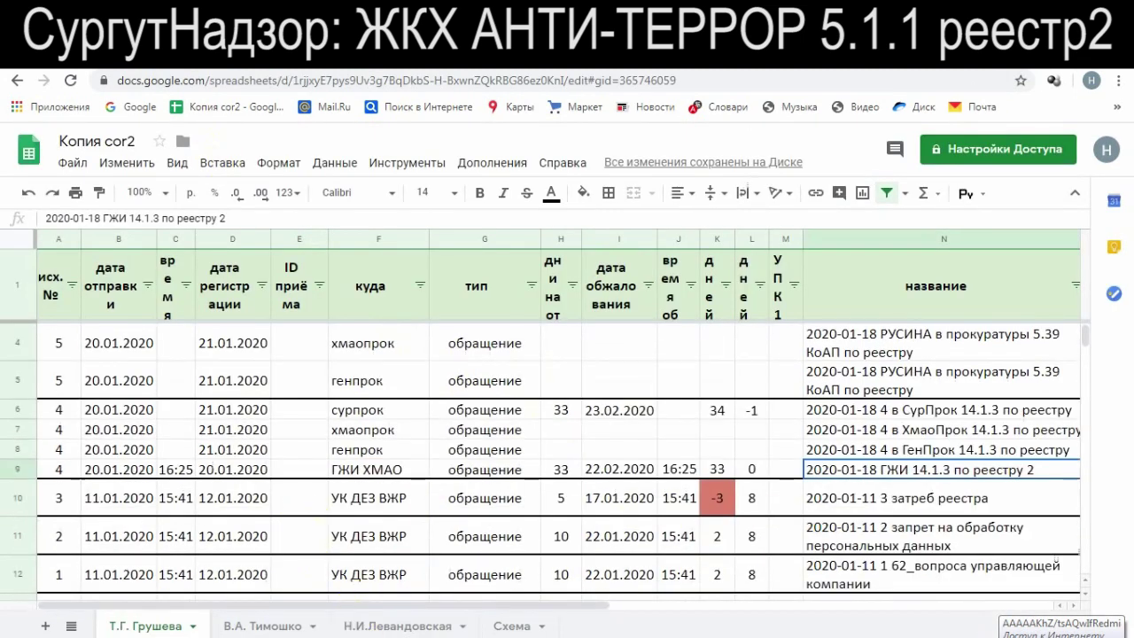
{"action": "key", "text": "alt+Tab"}
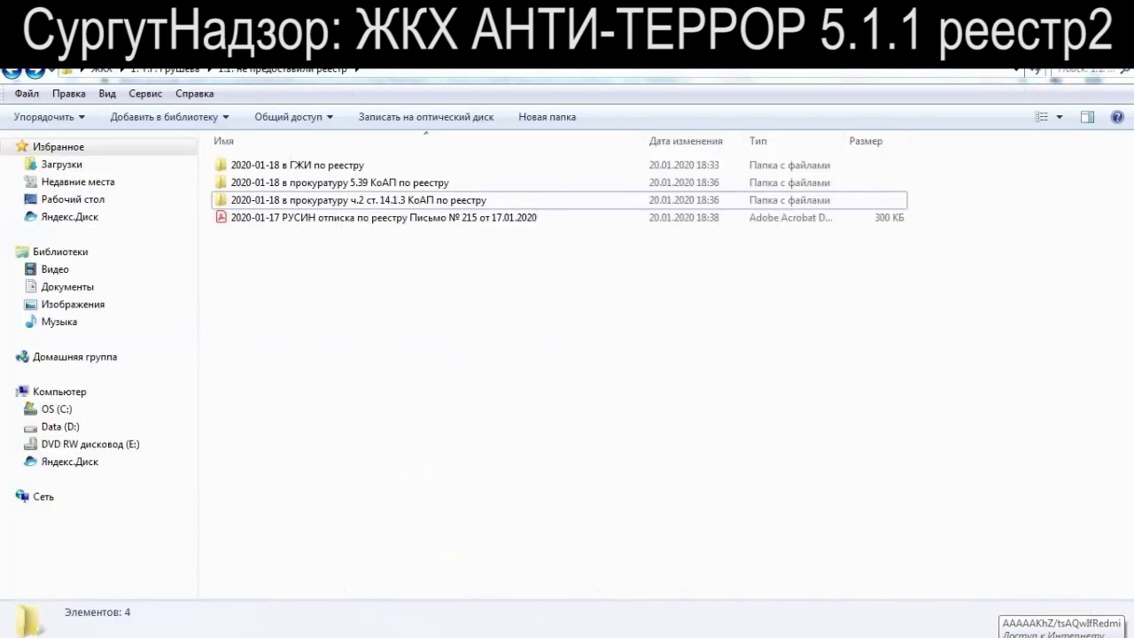
{"action": "left_click", "coordinate": [335, 168]}
{"action": "double_click", "coordinate": [333, 167]}
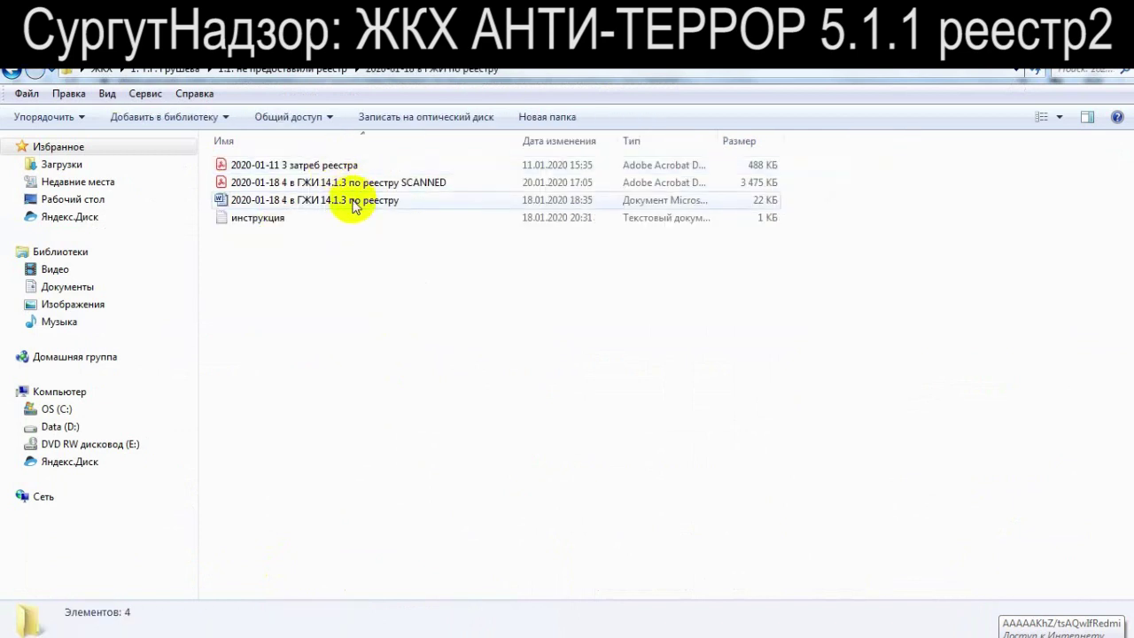
{"action": "left_click", "coordinate": [355, 201]}
{"action": "double_click", "coordinate": [360, 183]}
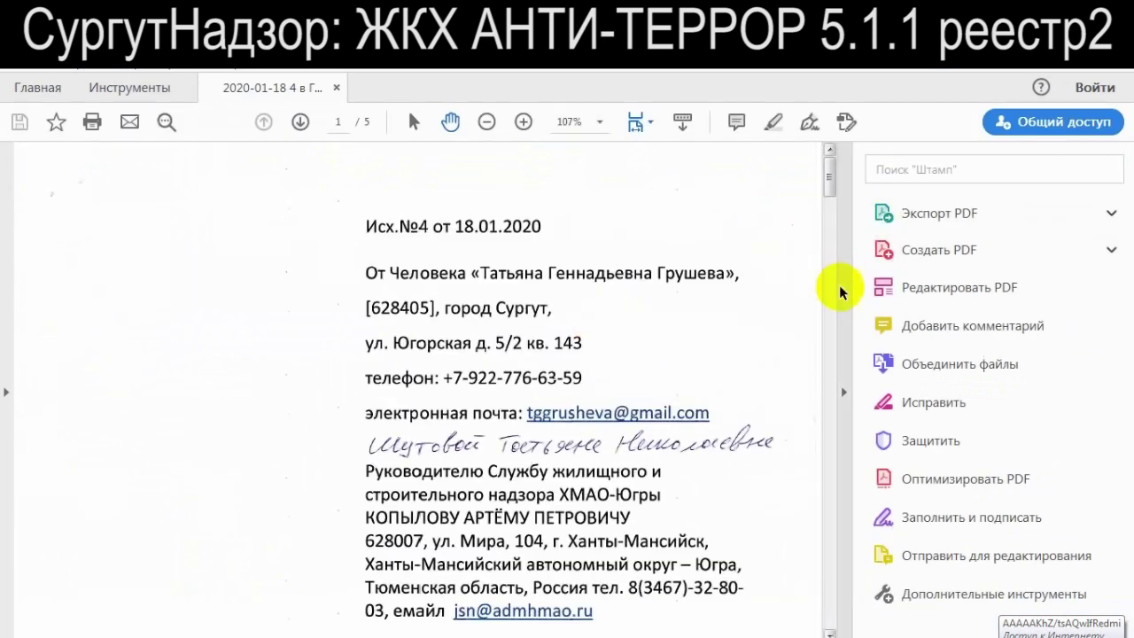
Collapse the PDF tools pane and read the scanned complaint from its addressee header to the attachments and signature on page 3
{"action": "left_click", "coordinate": [842, 289]}
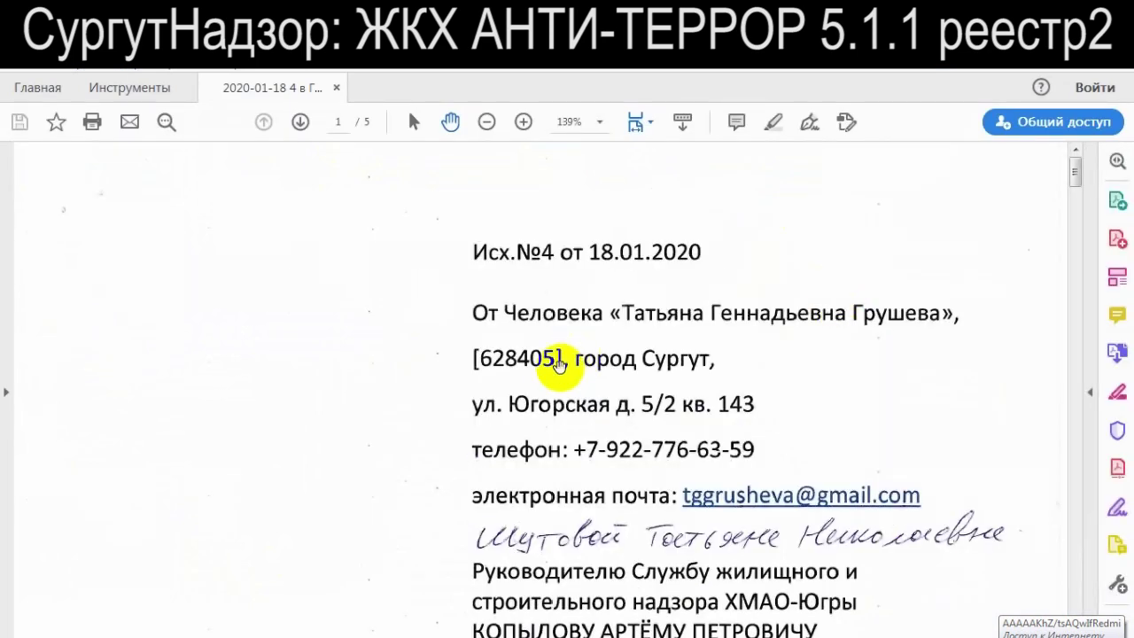
{"action": "scroll", "coordinate": [548, 371], "scroll_direction": "down", "scroll_amount": 3}
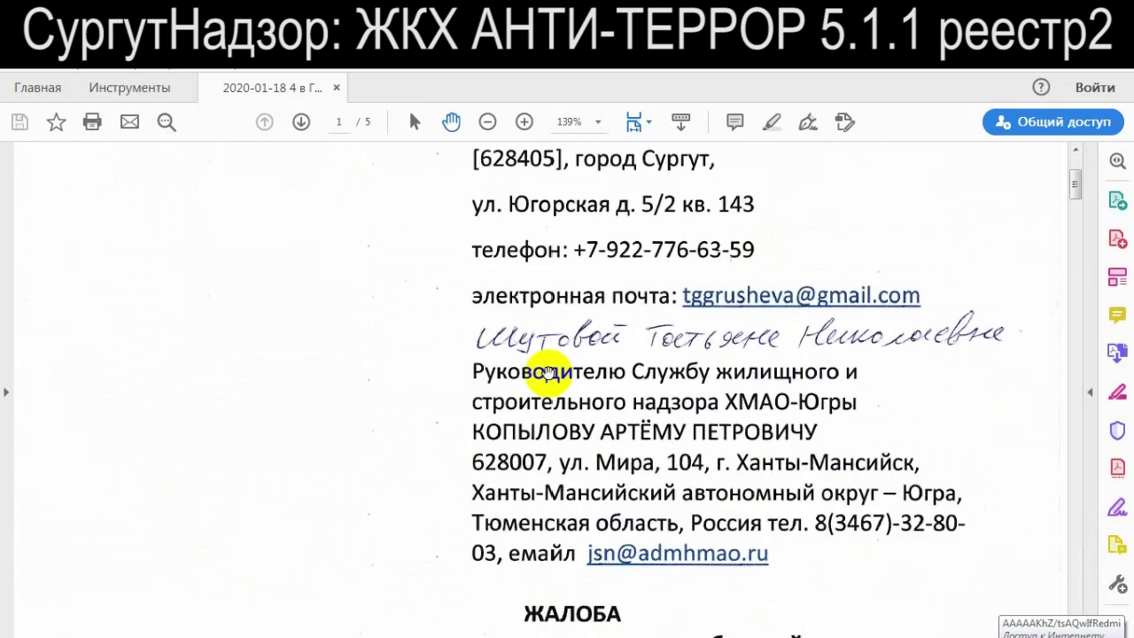
{"action": "scroll", "coordinate": [547, 371], "scroll_direction": "down", "scroll_amount": 4}
{"action": "scroll", "coordinate": [547, 371], "scroll_direction": "up", "scroll_amount": 4}
{"action": "scroll", "coordinate": [547, 370], "scroll_direction": "down", "scroll_amount": 10}
{"action": "mouse_move", "coordinate": [1074, 222]}
{"action": "left_mouse_down"}
{"action": "mouse_move", "coordinate": [1089, 431]}
{"action": "mouse_move", "coordinate": [1095, 423]}
{"action": "left_mouse_up"}
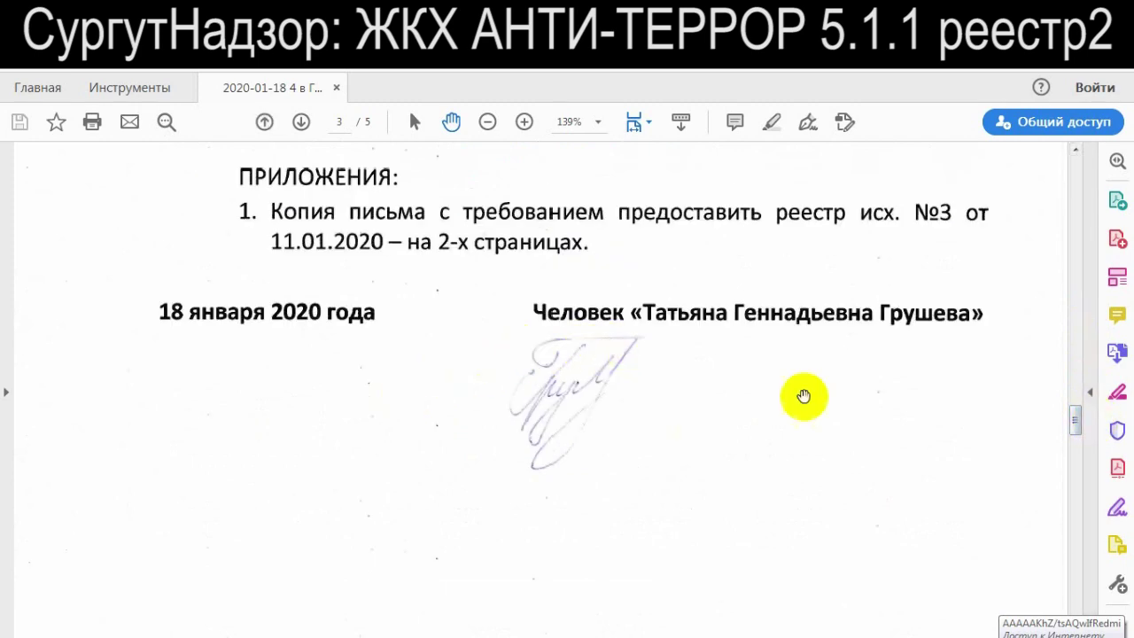
Examine the scanned complaint's closing requests and signature, the reception stamp and inspector's note on page 1, and the addressee header
{"action": "mouse_move", "coordinate": [1075, 418]}
{"action": "left_mouse_down"}
{"action": "mouse_move", "coordinate": [1081, 628]}
{"action": "mouse_move", "coordinate": [1114, 404]}
{"action": "left_mouse_up"}
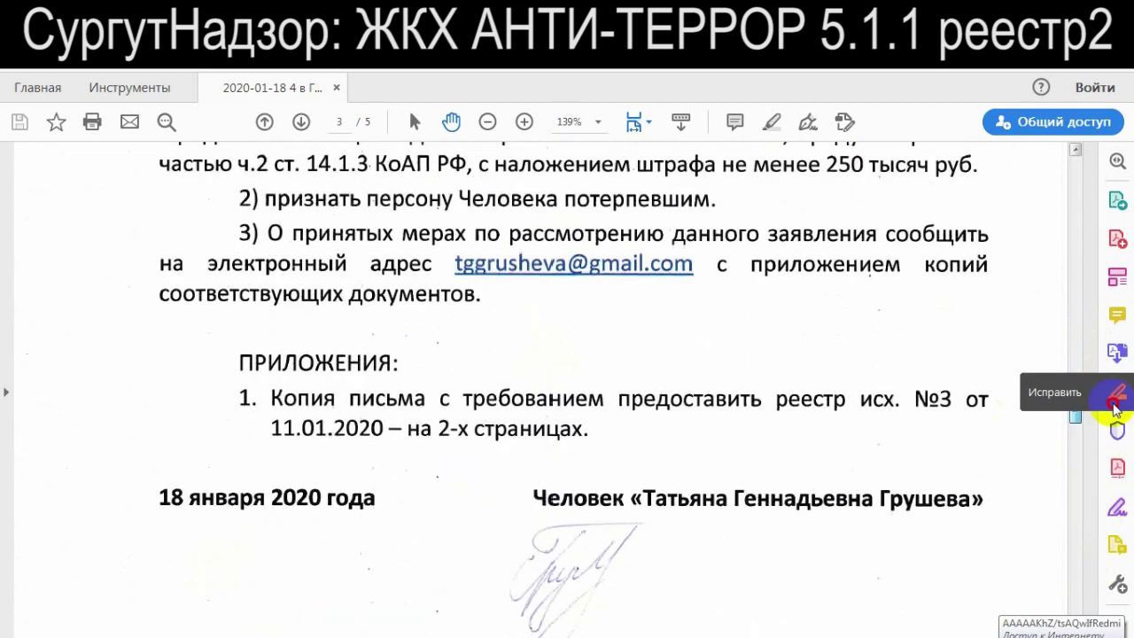
{"action": "scroll", "coordinate": [550, 485], "scroll_direction": "down", "scroll_amount": 2}
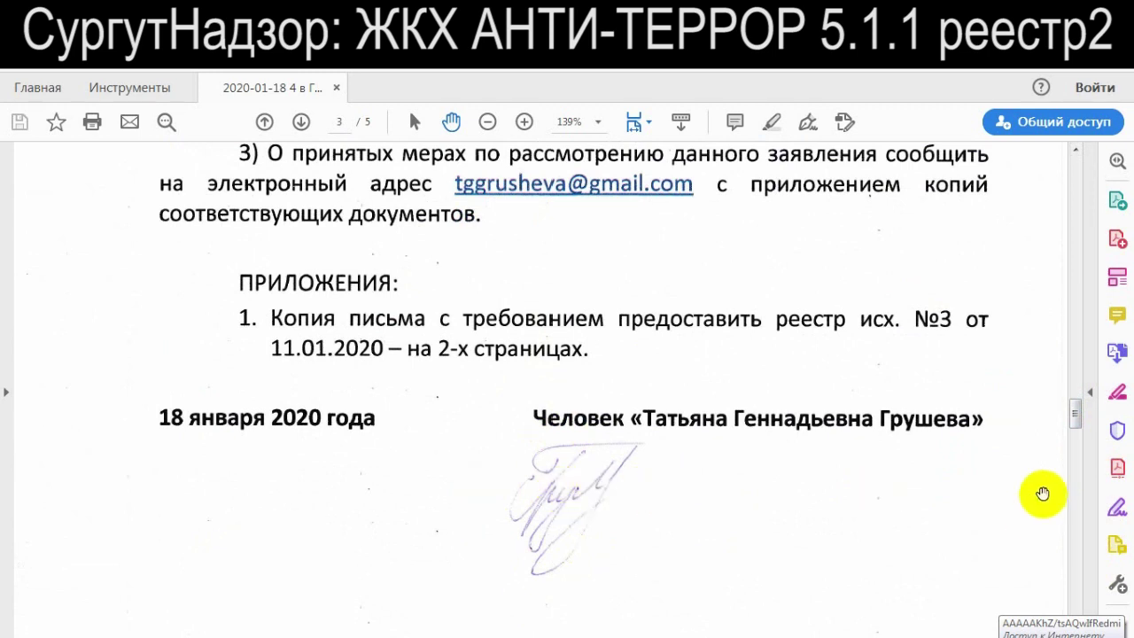
{"action": "left_click_drag", "start_coordinate": [1075, 414], "coordinate": [1083, 247]}
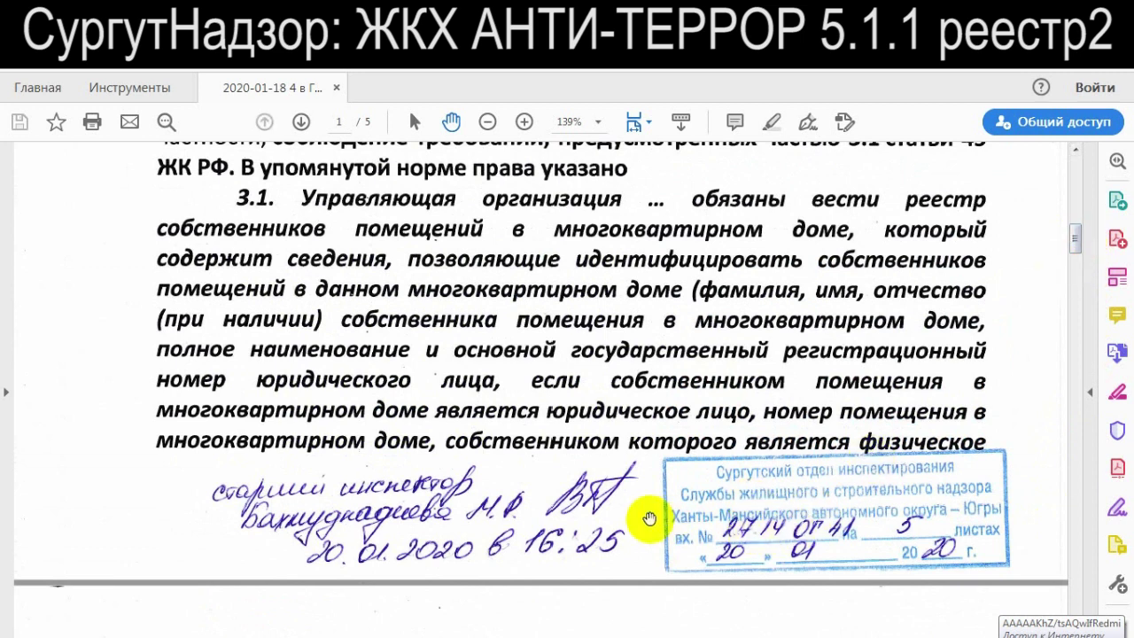
{"action": "left_click_drag", "start_coordinate": [1087, 279], "coordinate": [1084, 173]}
{"action": "scroll", "coordinate": [566, 486], "scroll_direction": "down", "scroll_amount": 2}
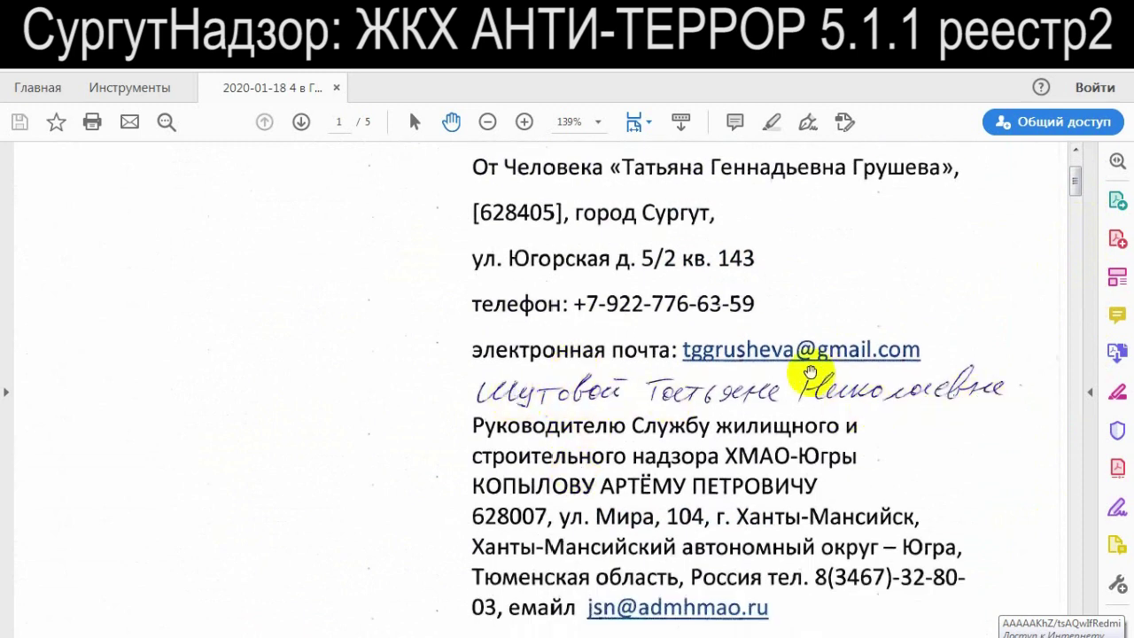
{"action": "scroll", "coordinate": [718, 421], "scroll_direction": "down", "scroll_amount": 2}
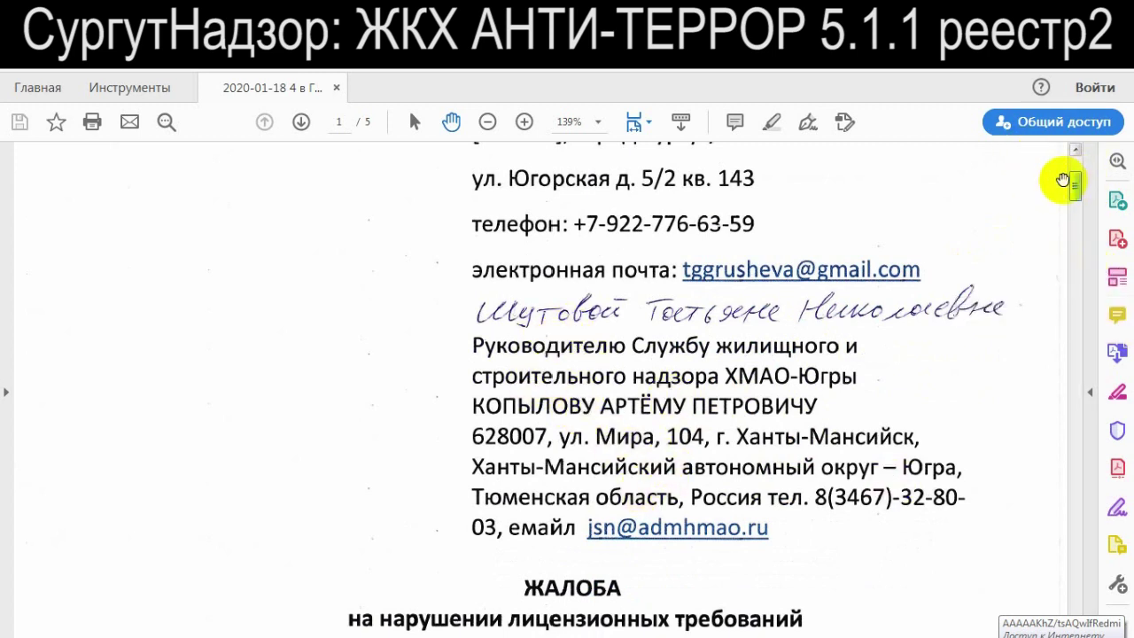
{"action": "left_click_drag", "start_coordinate": [1077, 191], "coordinate": [1080, 251]}
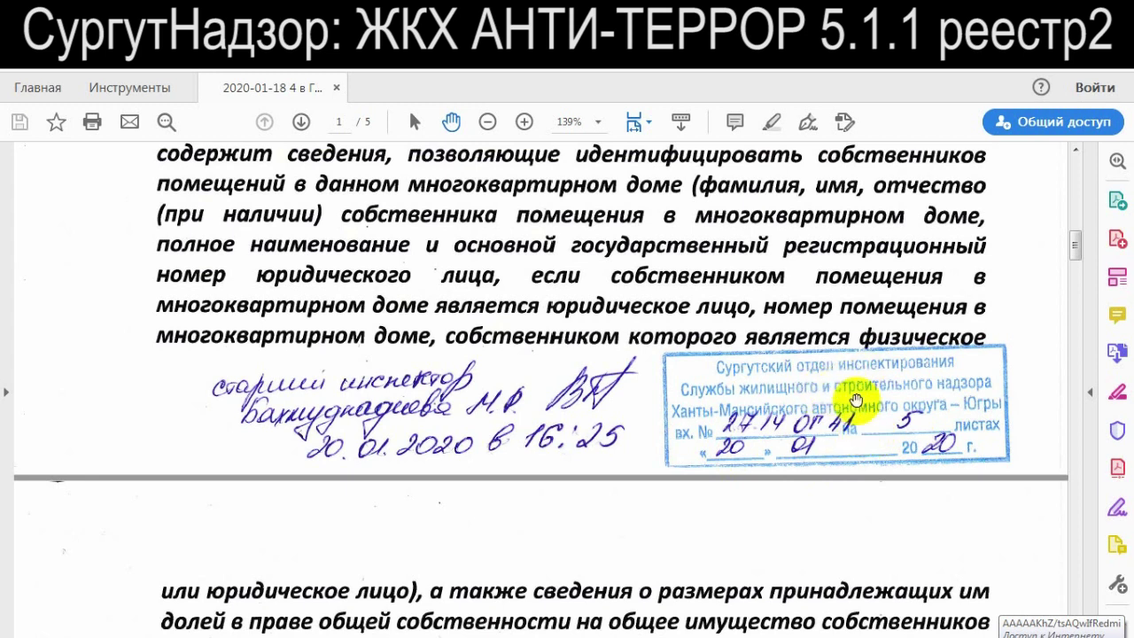
{"action": "scroll", "coordinate": [851, 397], "scroll_direction": "up", "scroll_amount": 3}
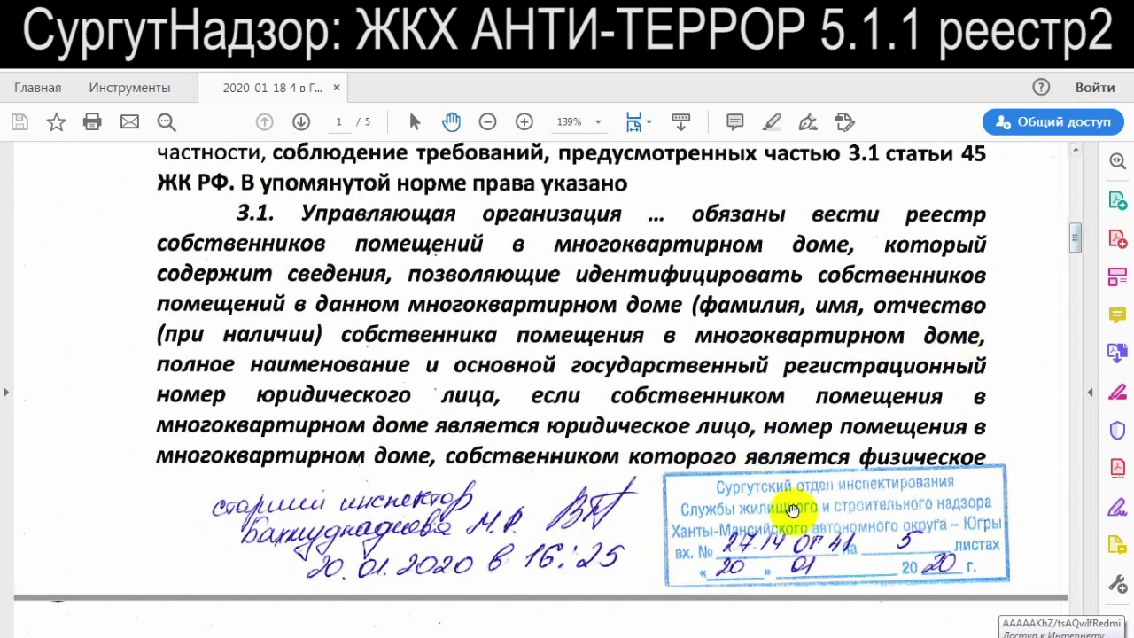
{"action": "mouse_move", "coordinate": [1072, 239]}
{"action": "left_mouse_down"}
{"action": "mouse_move", "coordinate": [1073, 172]}
{"action": "mouse_move", "coordinate": [1078, 311]}
{"action": "mouse_move", "coordinate": [1086, 286]}
{"action": "mouse_move", "coordinate": [1083, 472]}
{"action": "mouse_move", "coordinate": [1078, 165]}
{"action": "mouse_move", "coordinate": [1080, 612]}
{"action": "mouse_move", "coordinate": [1089, 413]}
{"action": "mouse_move", "coordinate": [1070, 192]}
{"action": "mouse_move", "coordinate": [1059, 172]}
{"action": "left_mouse_up"}
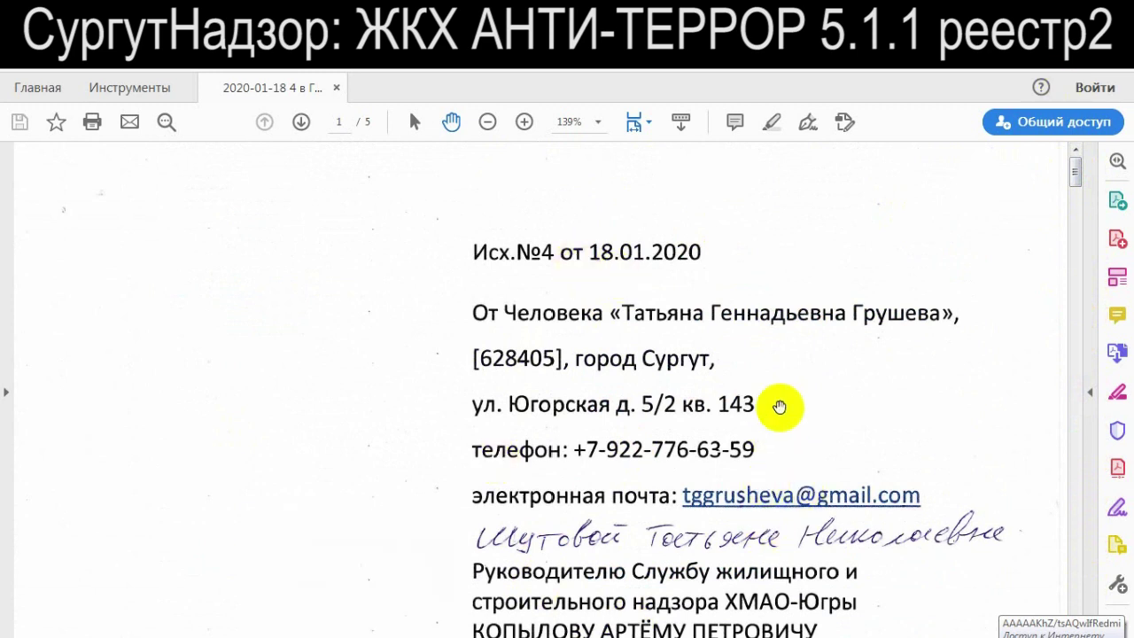
Switch to the browser, search Google for "jpg to pdf" in a new tab, and look over the converter sites
{"action": "left_click", "coordinate": [404, 634]}
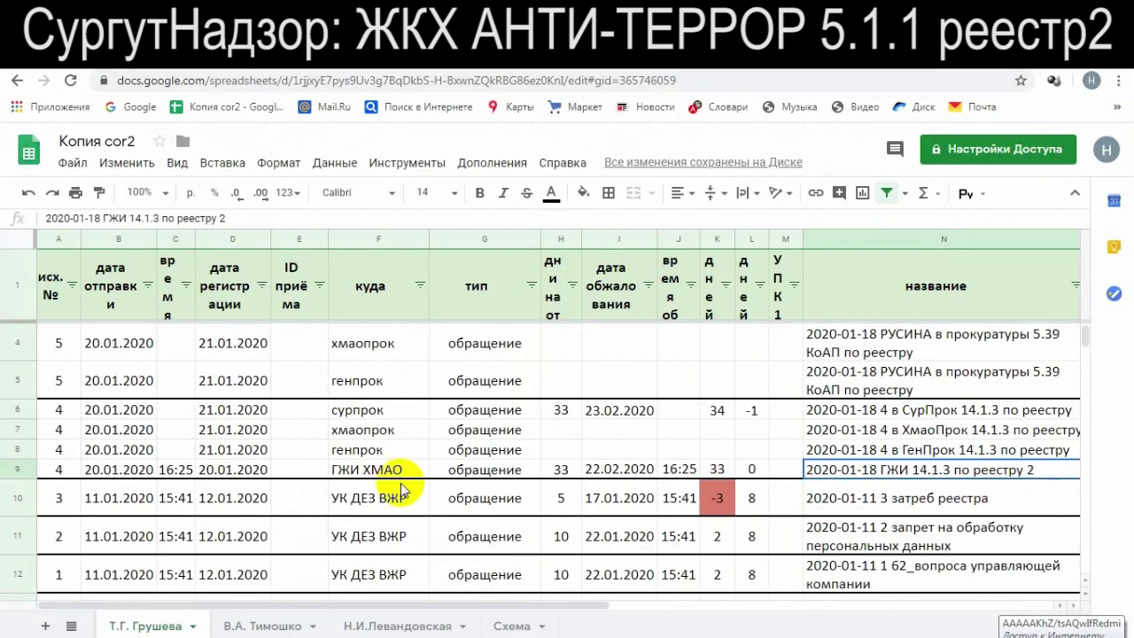
{"action": "key", "text": "ctrl+t"}
{"action": "left_click", "coordinate": [132, 110]}
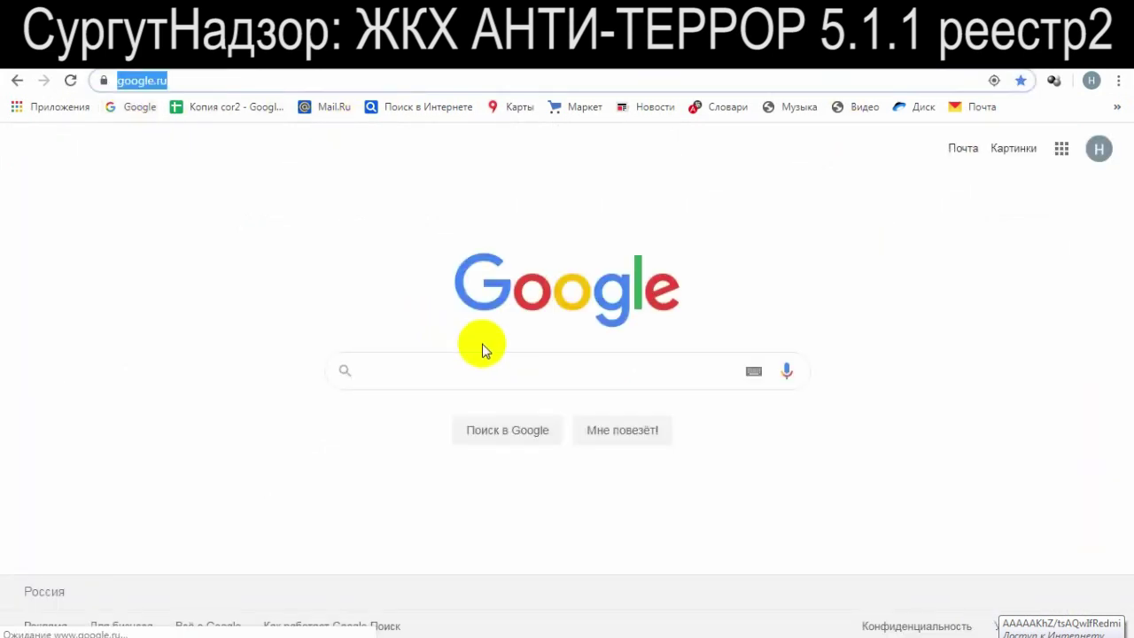
{"action": "left_click", "coordinate": [449, 372]}
{"action": "type", "text": "jpg to pdf"}
{"action": "key", "text": "Return"}
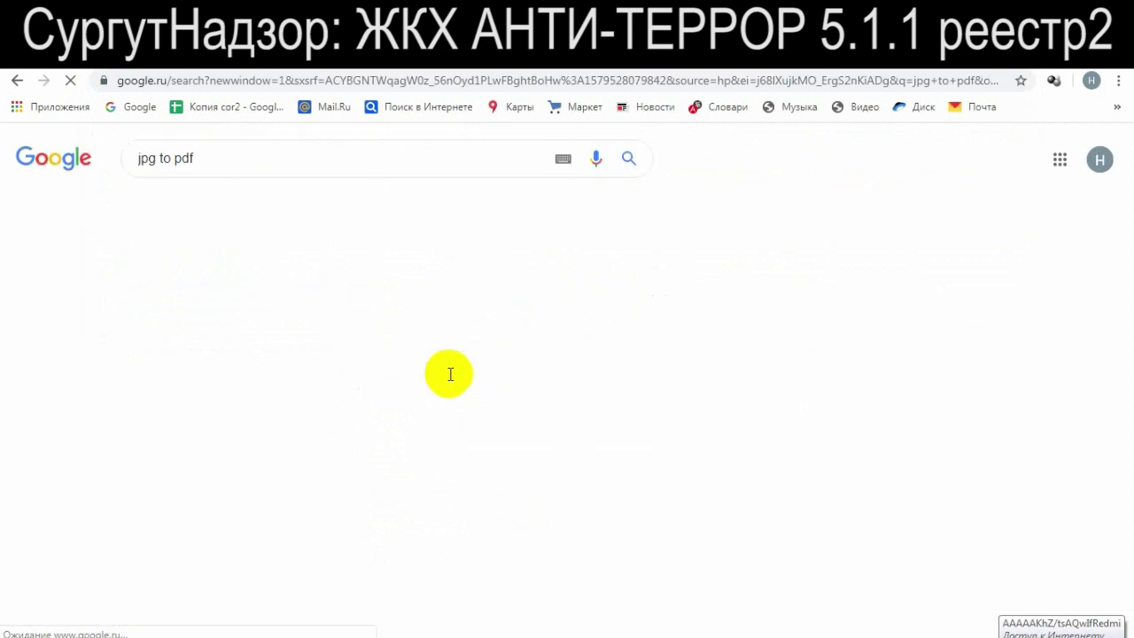
{"action": "left_click", "coordinate": [181, 157]}
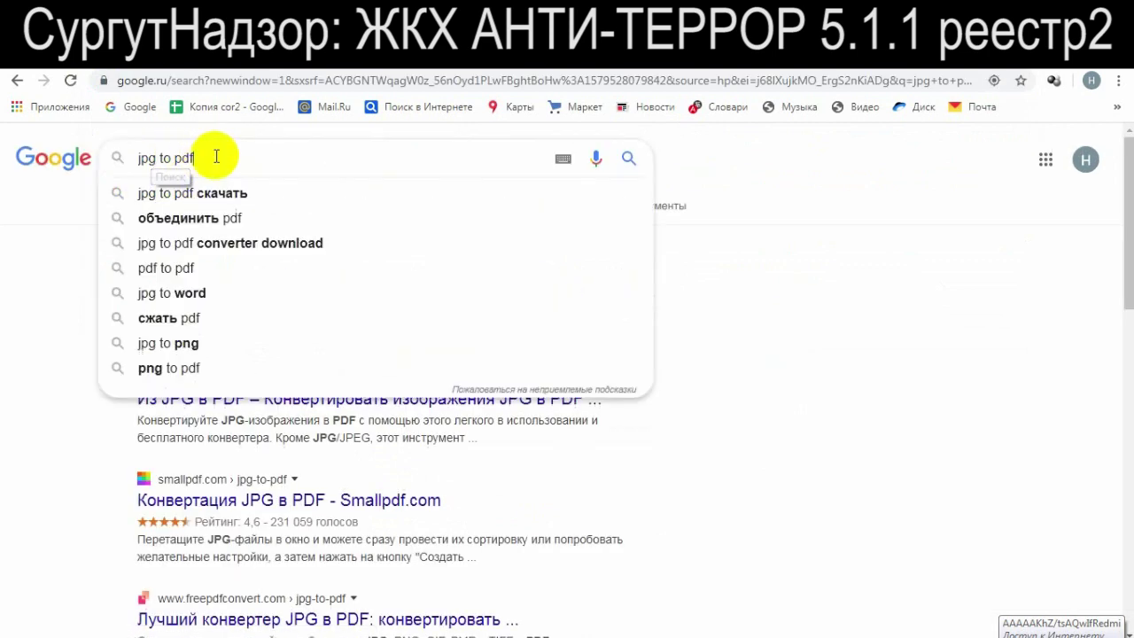
{"action": "left_click", "coordinate": [818, 309]}
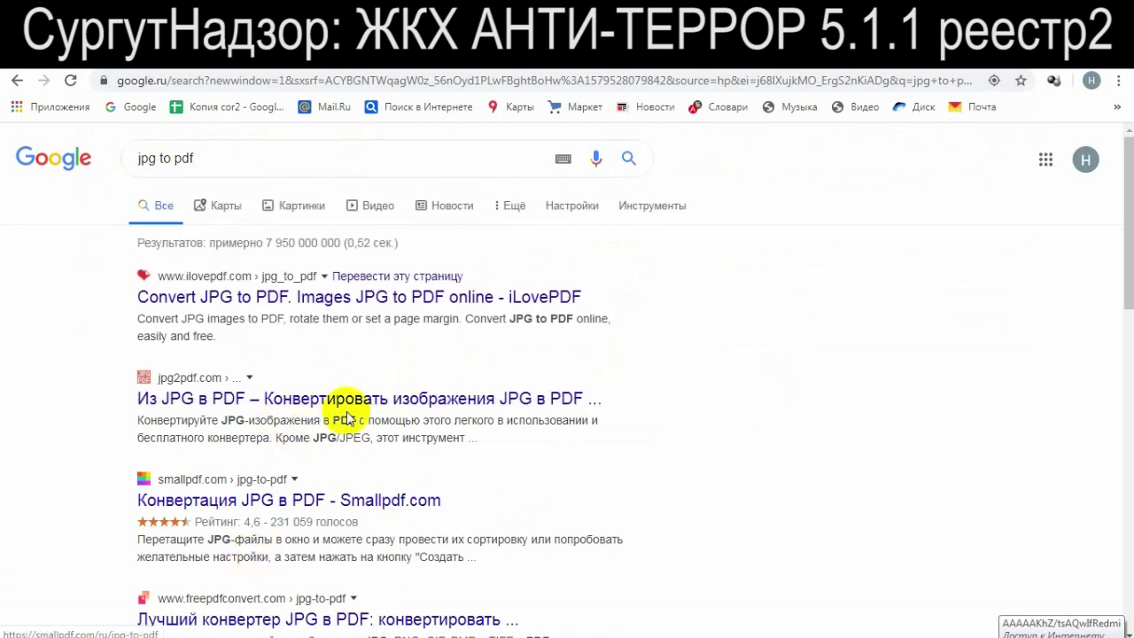
{"action": "scroll", "coordinate": [362, 405], "scroll_direction": "down", "scroll_amount": 2}
{"action": "scroll", "coordinate": [385, 413], "scroll_direction": "up", "scroll_amount": 2}
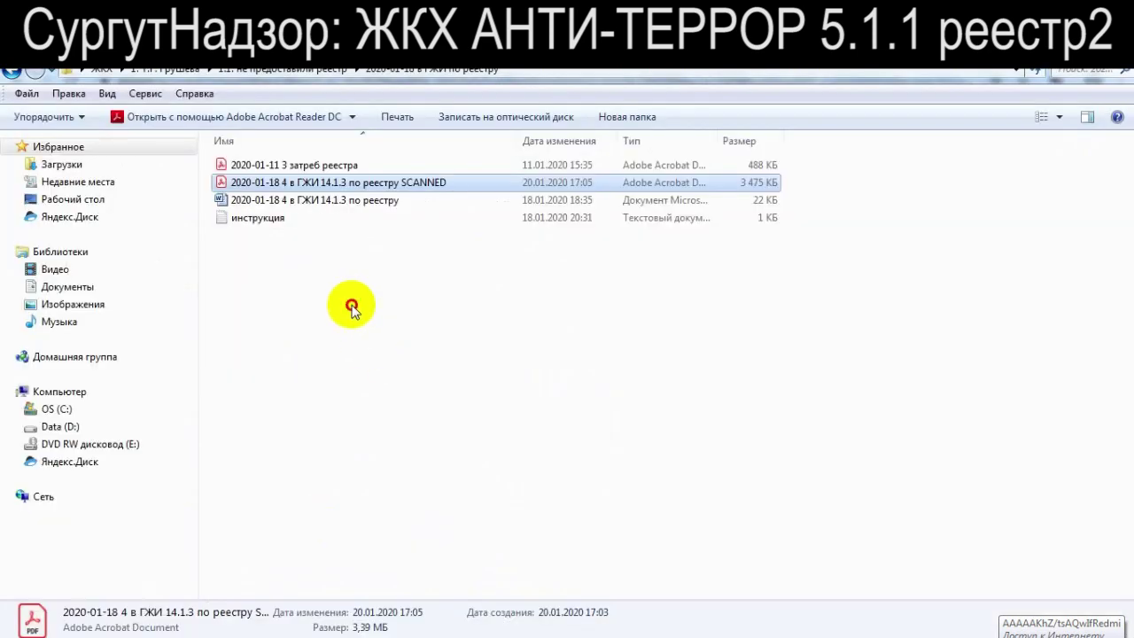
Locate the scanned ГЖИ complaint PDF in File Explorer, switch to the Gmail draft about licence violations, and check its full recipient list
{"action": "left_click", "coordinate": [352, 304]}
{"action": "left_click", "coordinate": [342, 184]}
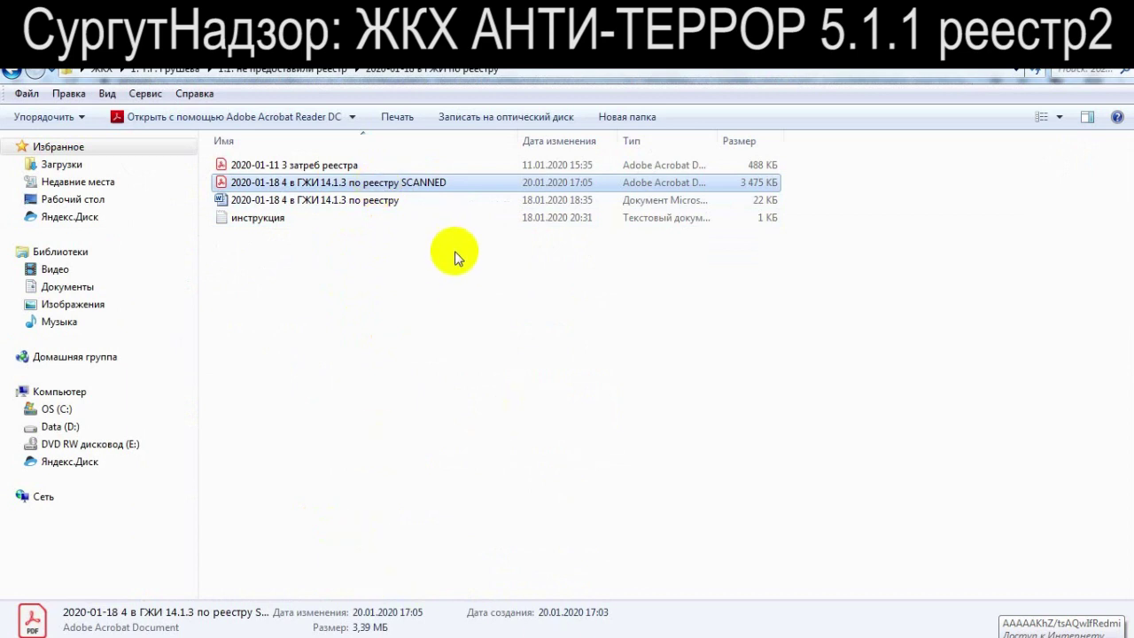
{"action": "left_click", "coordinate": [352, 567]}
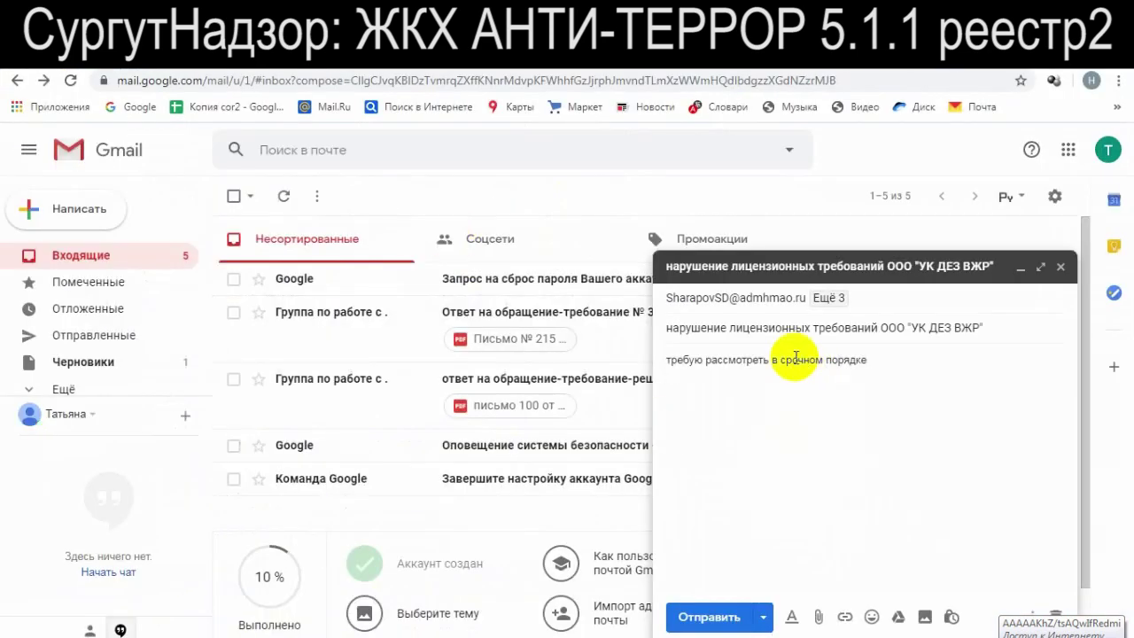
{"action": "left_click", "coordinate": [882, 299]}
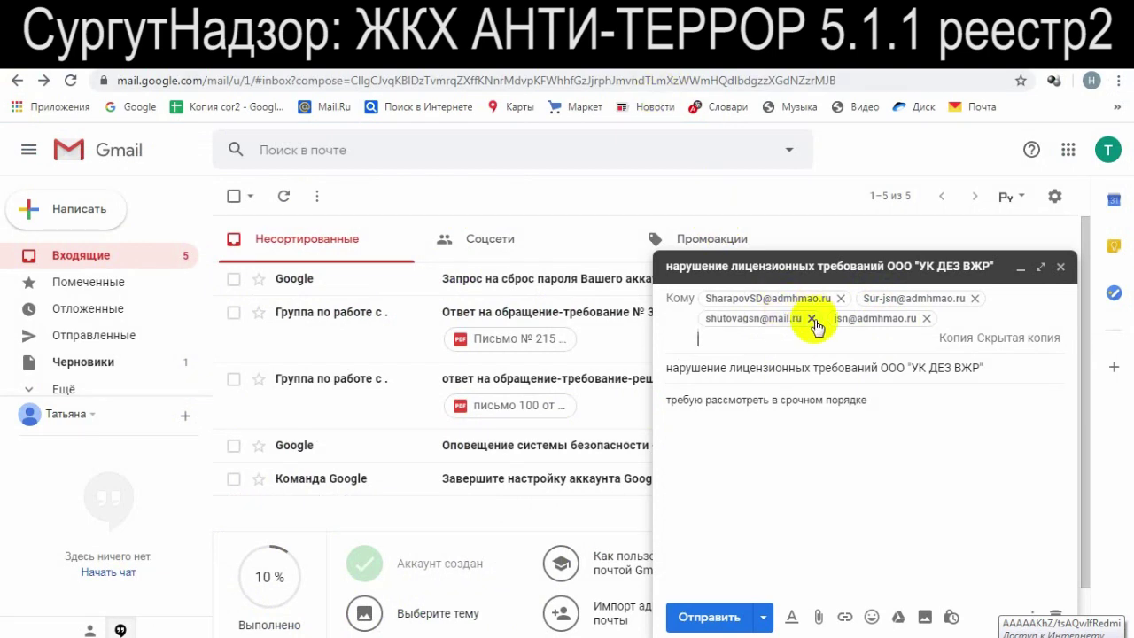
{"action": "mouse_move", "coordinate": [876, 326]}
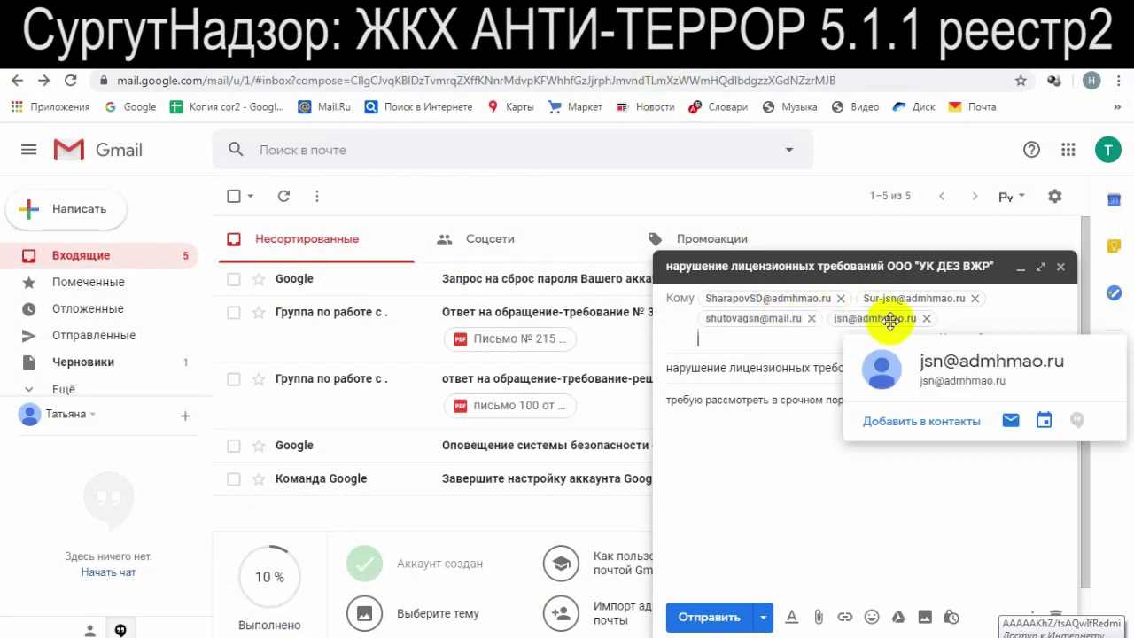
{"action": "mouse_move", "coordinate": [753, 319]}
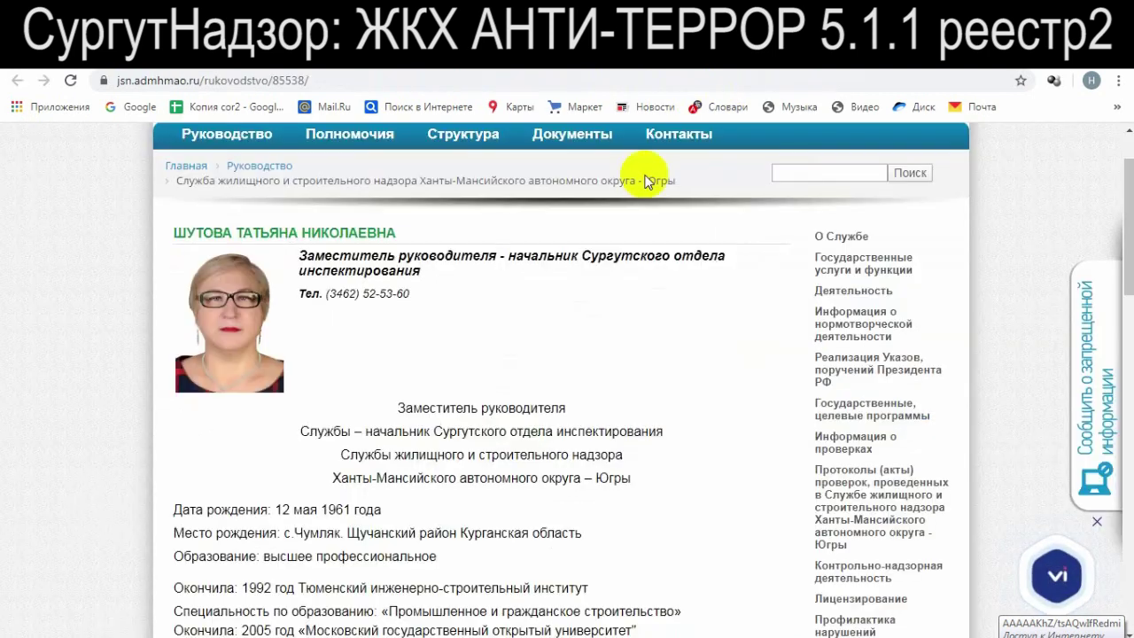
Check the deputy head's profile and the Surgut inspection department's e-mail contacts on jsn.admhmao.ru
{"action": "key", "text": "ctrl+plus"}
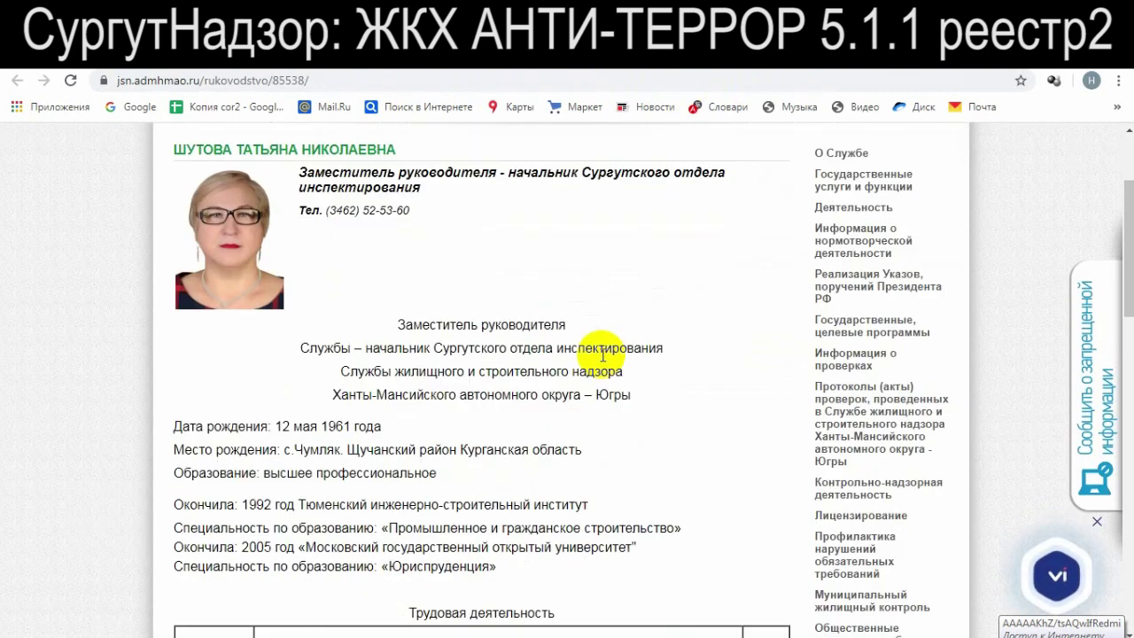
{"action": "scroll", "coordinate": [602, 355], "scroll_direction": "up", "scroll_amount": 2}
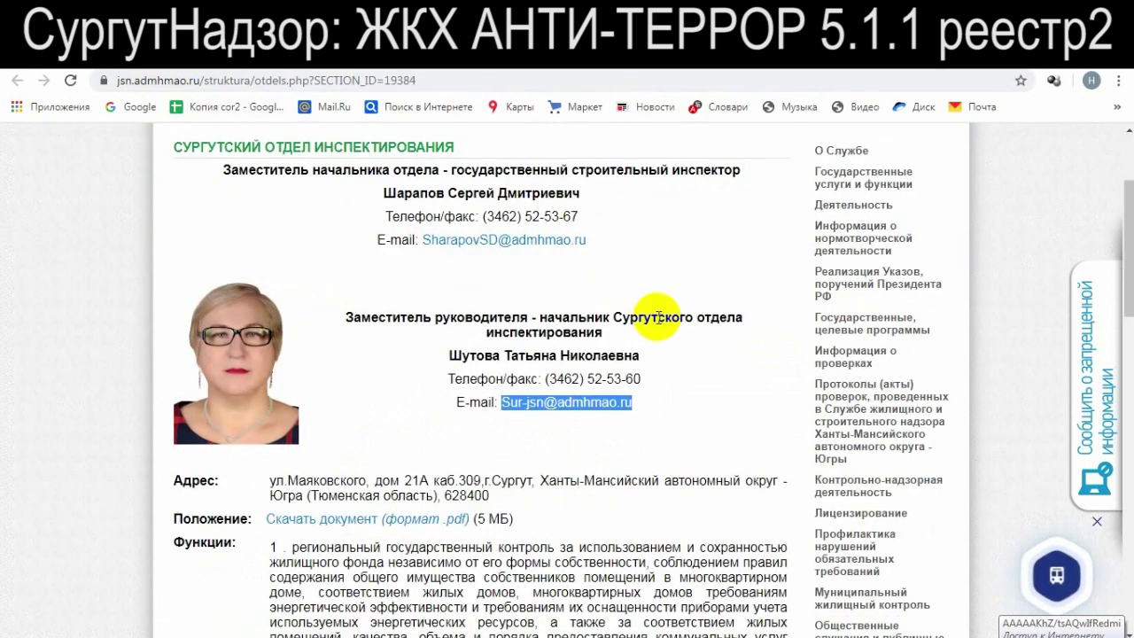
{"action": "scroll", "coordinate": [654, 312], "scroll_direction": "up", "scroll_amount": 2}
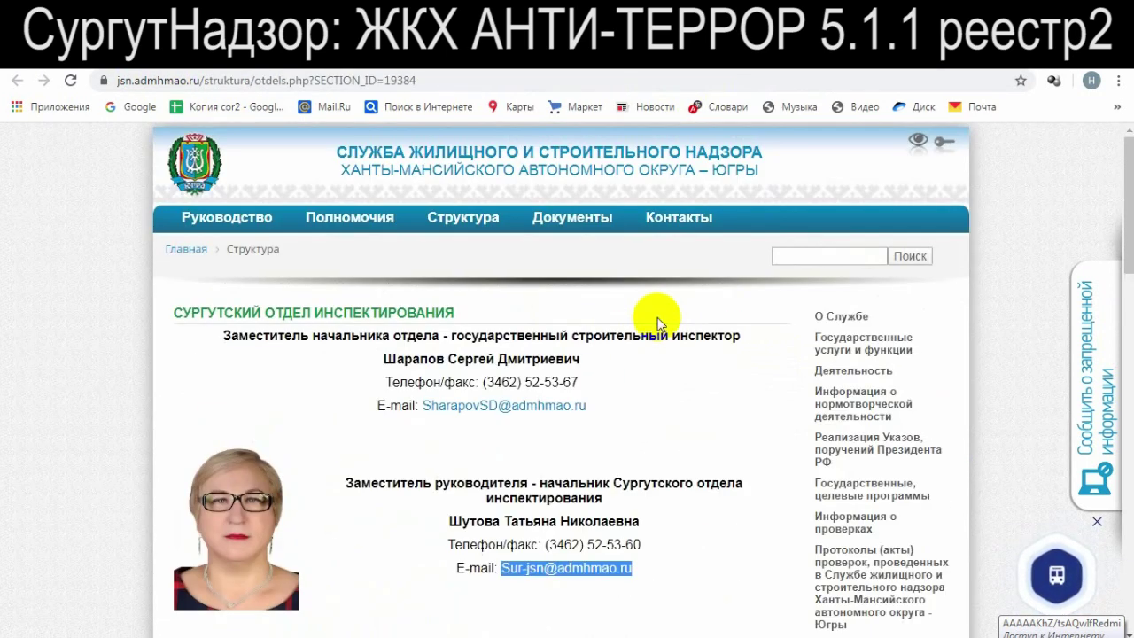
{"action": "scroll", "coordinate": [682, 383], "scroll_direction": "down", "scroll_amount": 1}
{"action": "scroll", "coordinate": [681, 382], "scroll_direction": "up", "scroll_amount": 1}
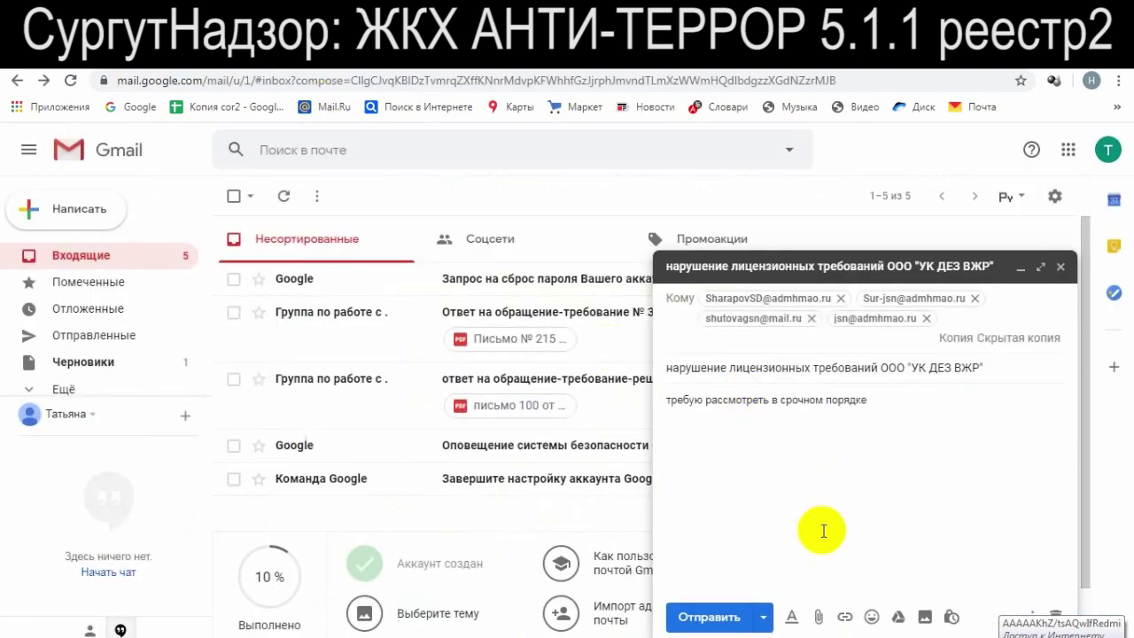
Attach "2020-01-18 4 в ГЖИ 14.1.3 по реестру SCANNED" from the folder "2020-01-18 в ГЖИ по реестру" to the draft and send the email
{"action": "left_click", "coordinate": [818, 621]}
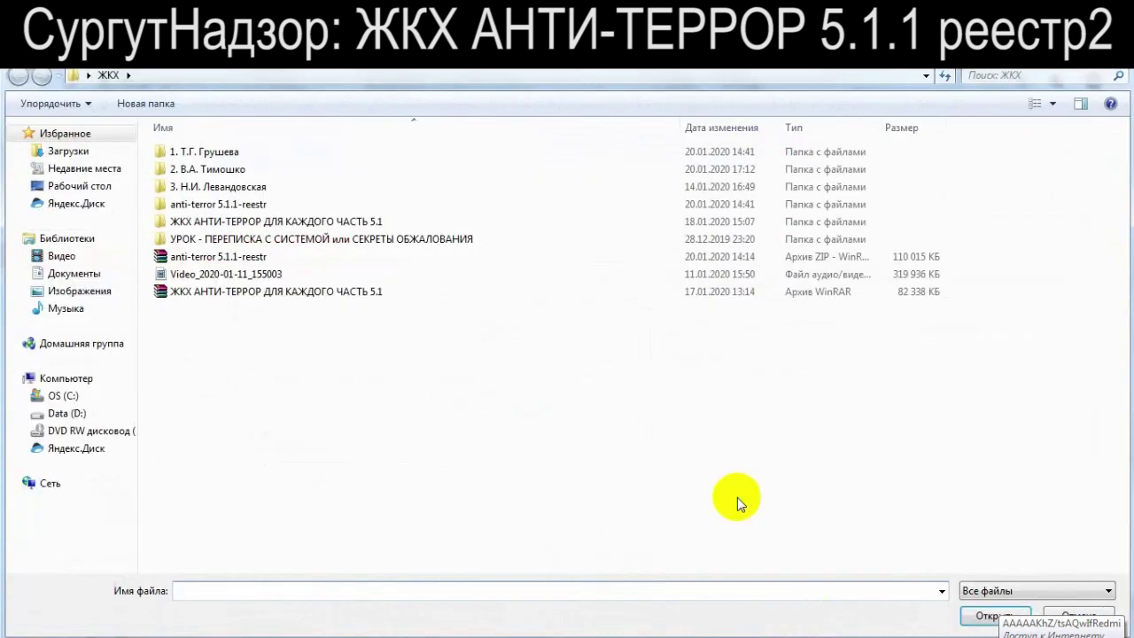
{"action": "double_click", "coordinate": [235, 154]}
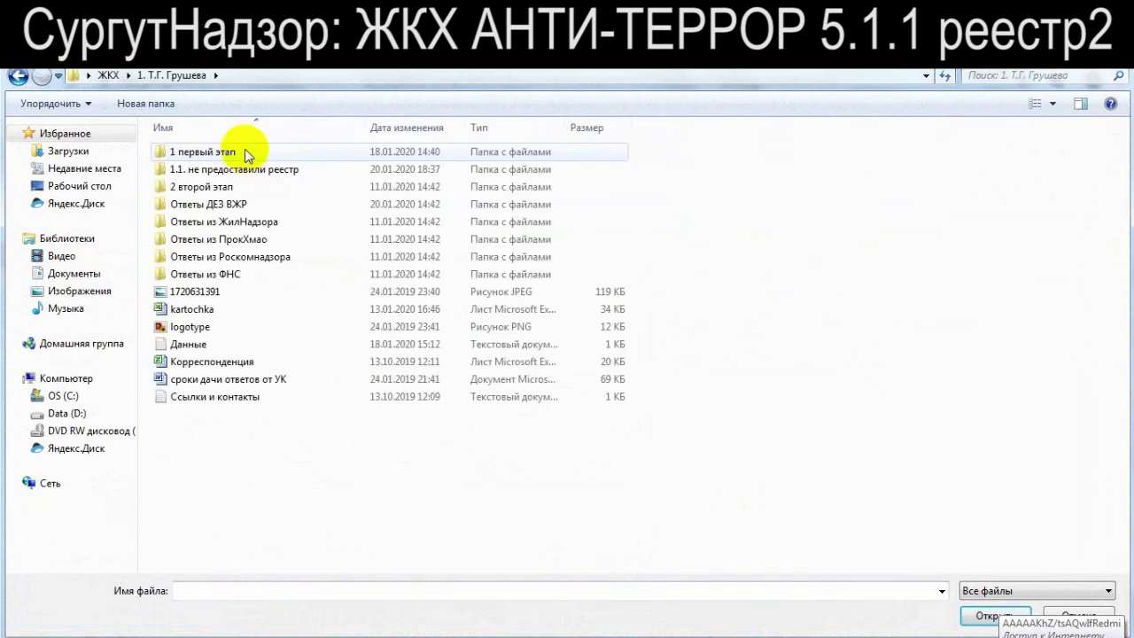
{"action": "double_click", "coordinate": [248, 169]}
{"action": "double_click", "coordinate": [246, 153]}
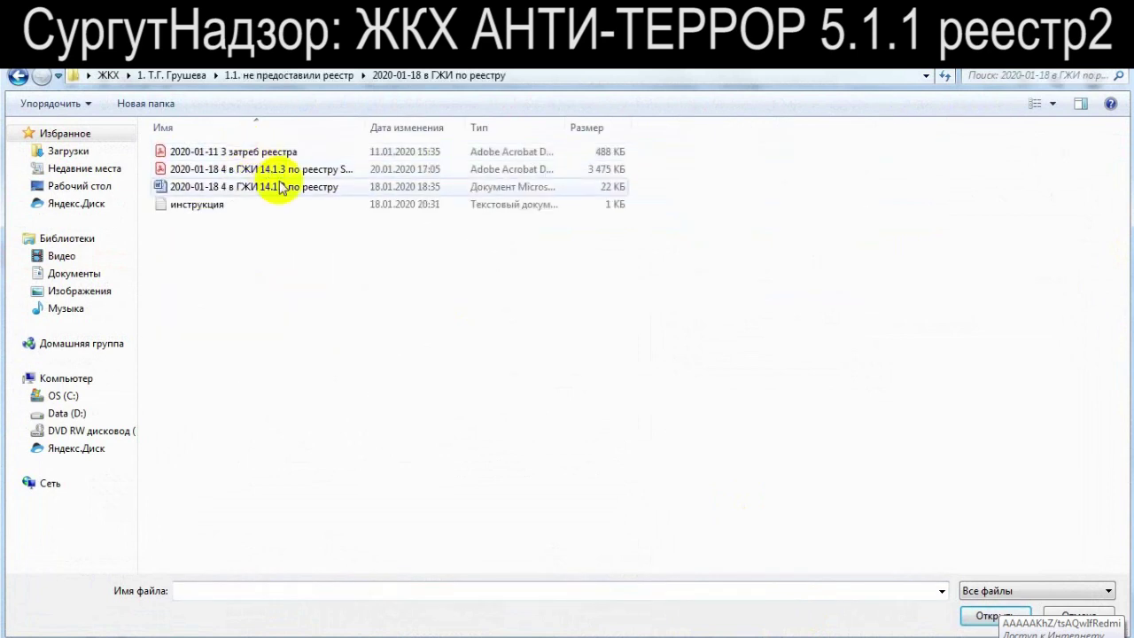
{"action": "left_click_drag", "start_coordinate": [363, 127], "coordinate": [504, 130]}
{"action": "left_click", "coordinate": [350, 170]}
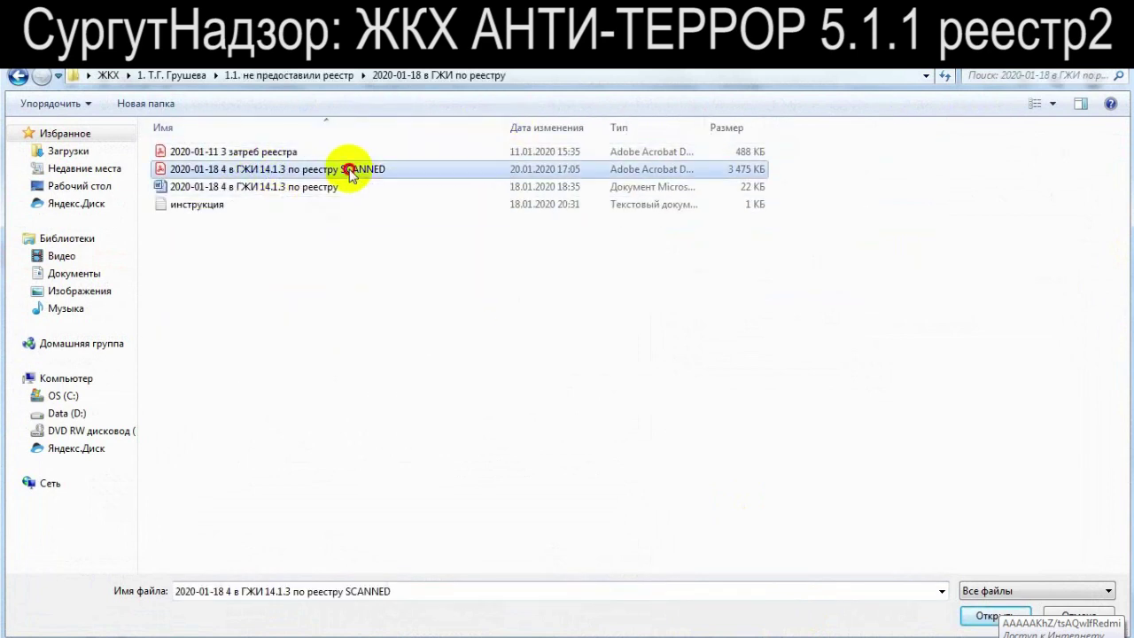
{"action": "double_click", "coordinate": [350, 169]}
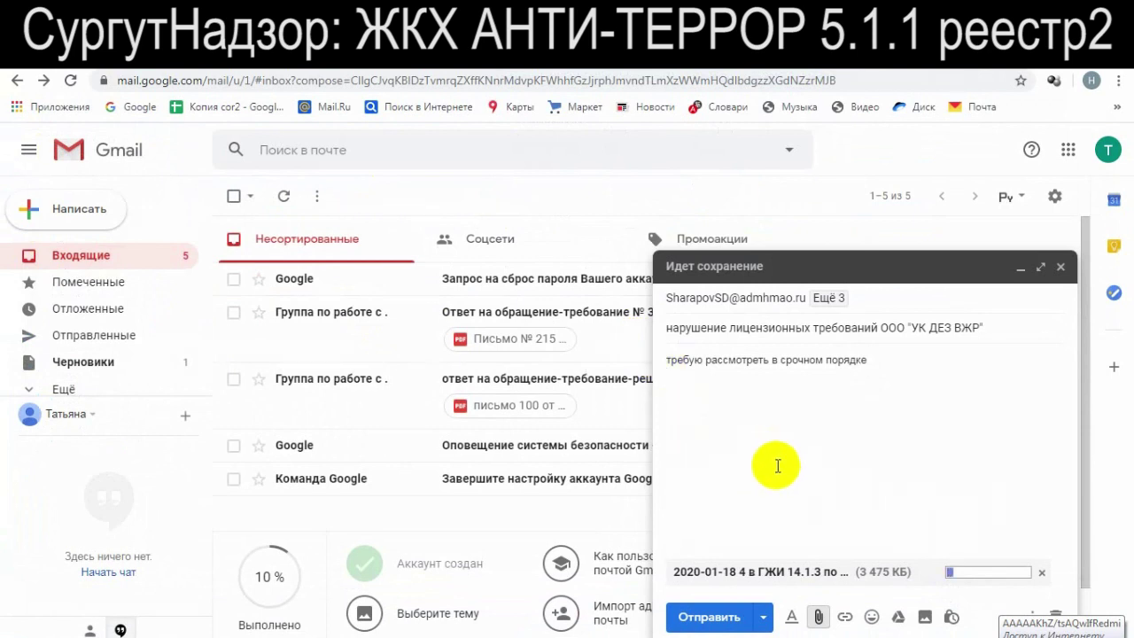
{"action": "left_click", "coordinate": [707, 617]}
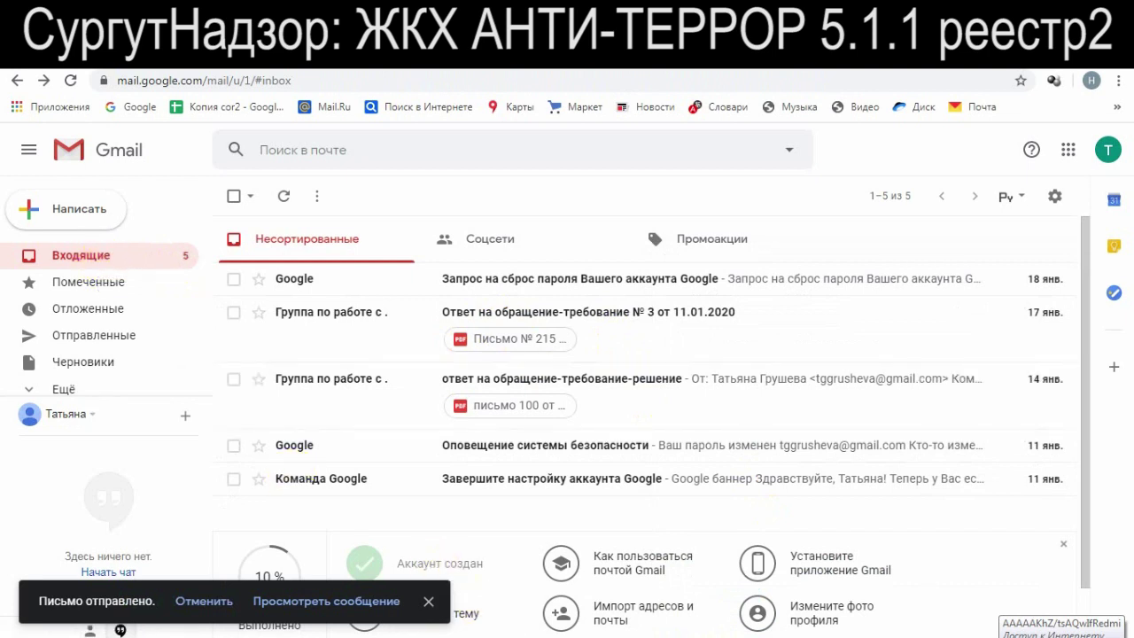
Open the management company's letter No. 215 of 17.01.2020 from the folder "1.1. не предоставили реестр", collapse the tools pane, and read it
{"action": "left_click", "coordinate": [525, 543]}
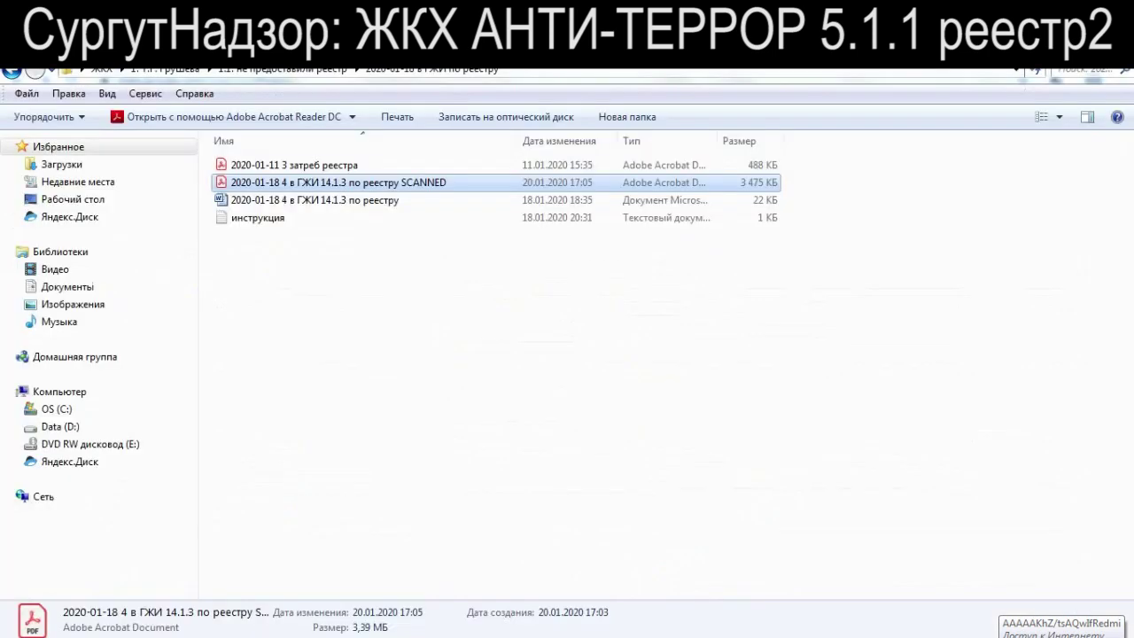
{"action": "left_click", "coordinate": [286, 74]}
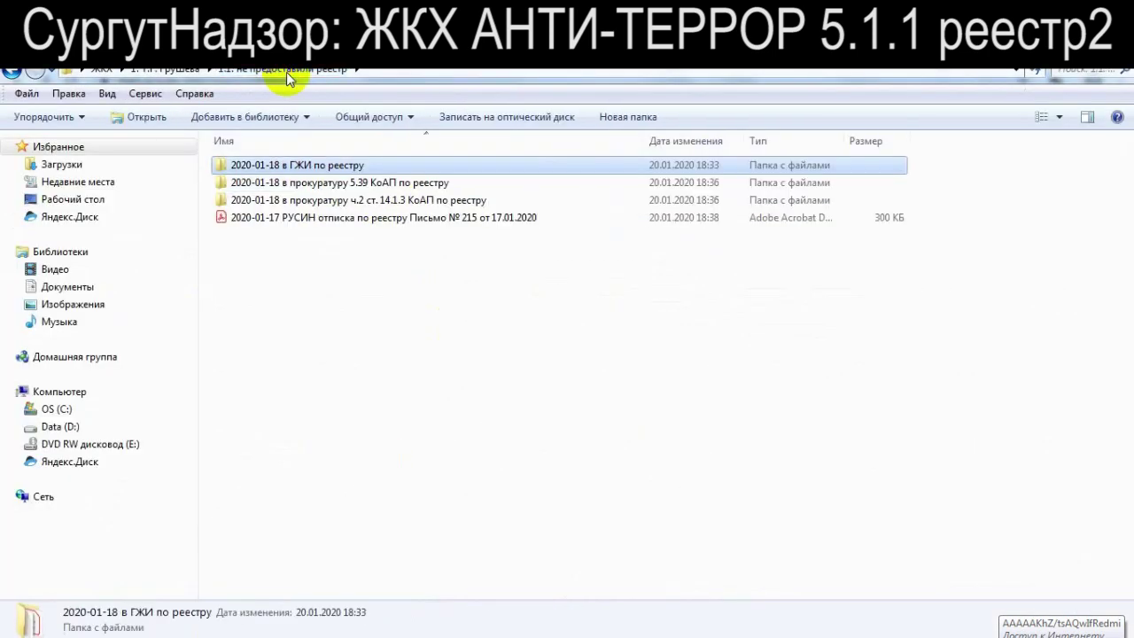
{"action": "double_click", "coordinate": [352, 222]}
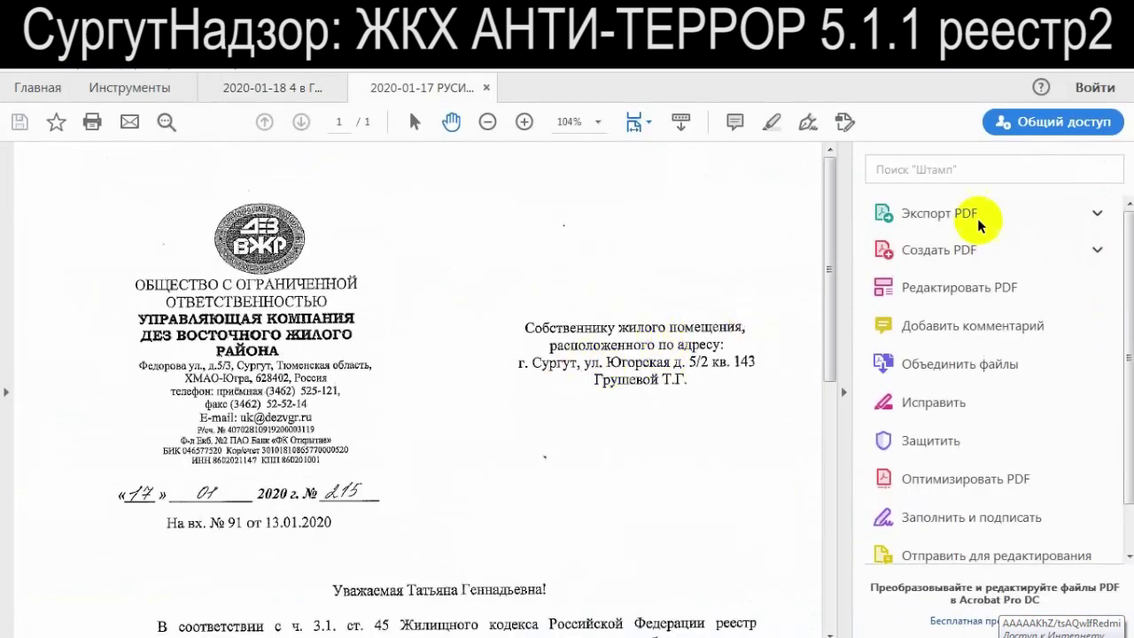
{"action": "left_click", "coordinate": [838, 284]}
{"action": "scroll", "coordinate": [772, 399], "scroll_direction": "down", "scroll_amount": 5}
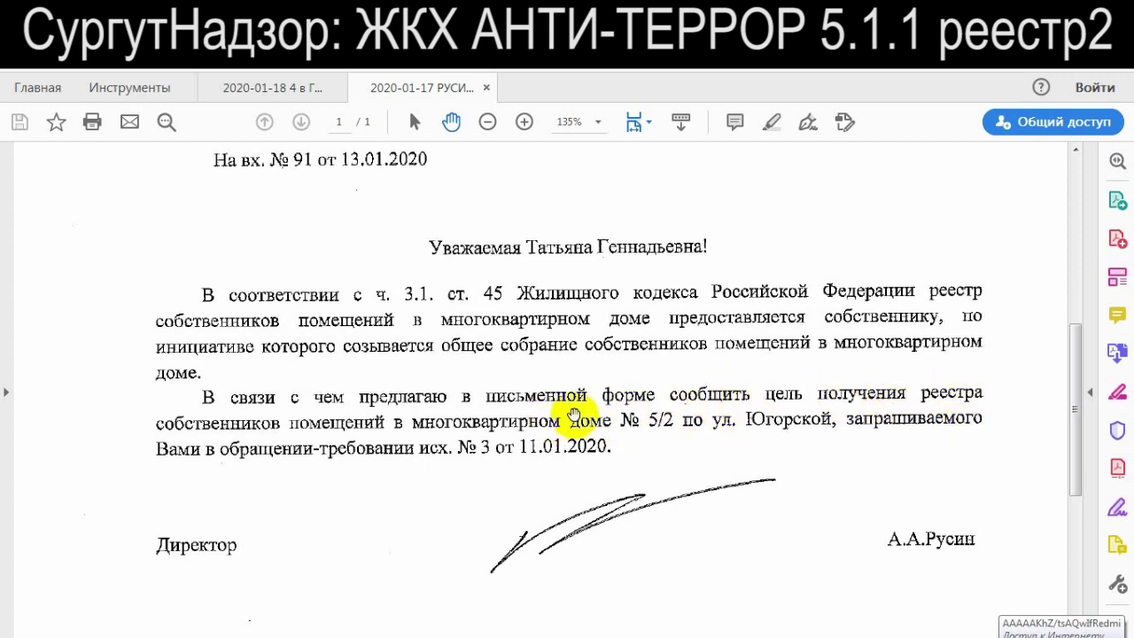
{"action": "scroll", "coordinate": [660, 401], "scroll_direction": "up", "scroll_amount": 3}
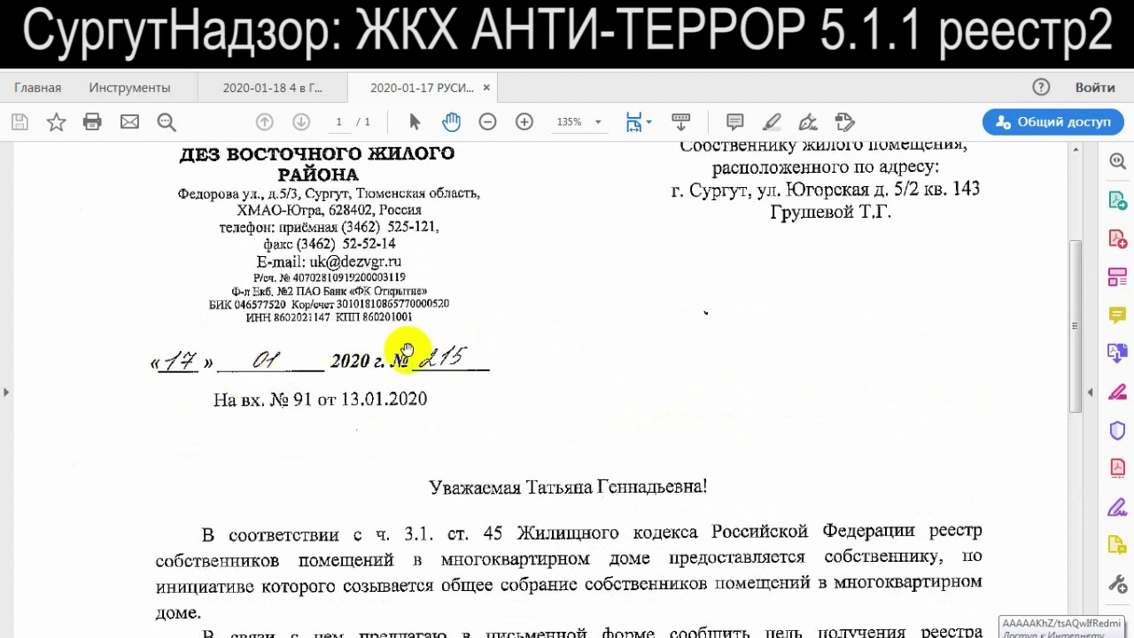
{"action": "scroll", "coordinate": [548, 354], "scroll_direction": "down", "scroll_amount": 2}
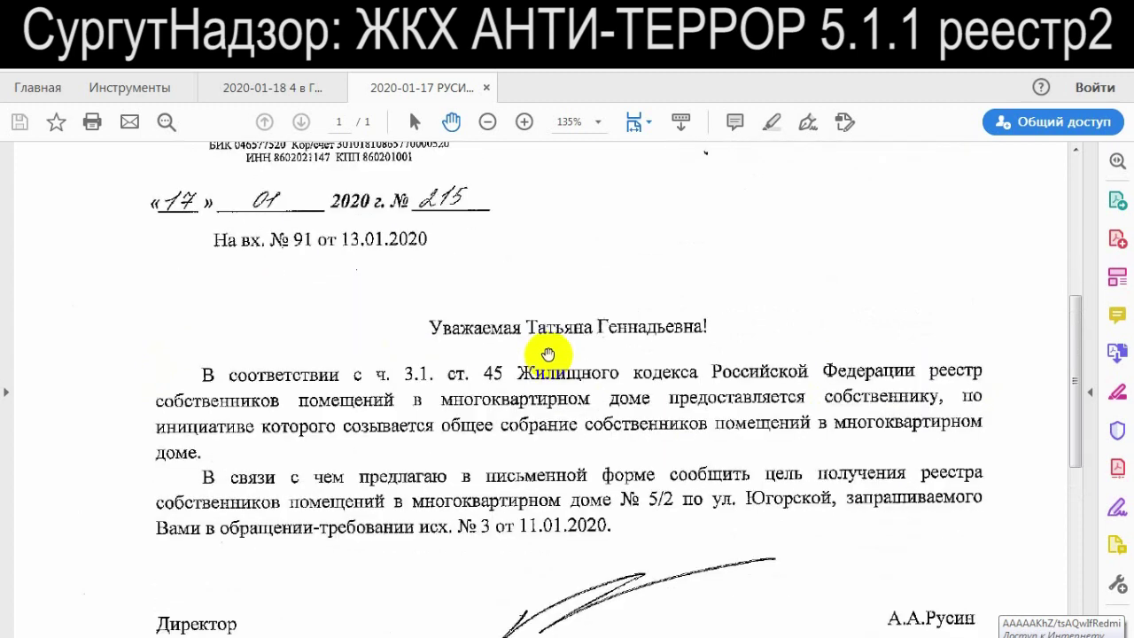
Finish reading letter No. 215 and switch to the correspondence spreadsheet "Копия cor2" in the browser
{"action": "scroll", "coordinate": [585, 361], "scroll_direction": "down", "scroll_amount": 2}
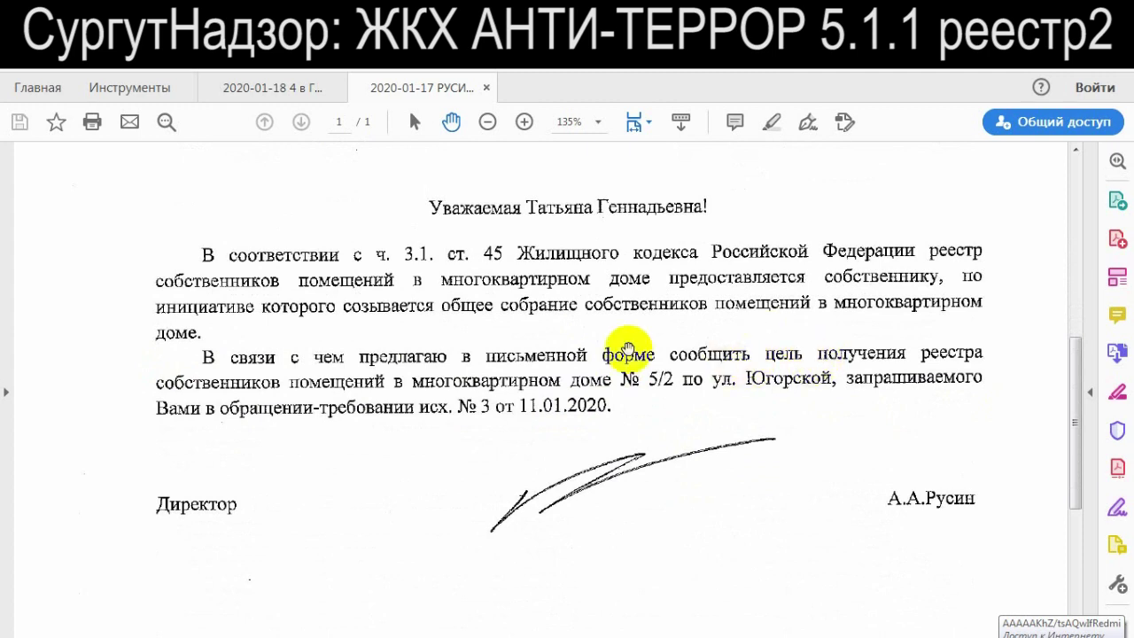
{"action": "key", "text": "alt+Tab"}
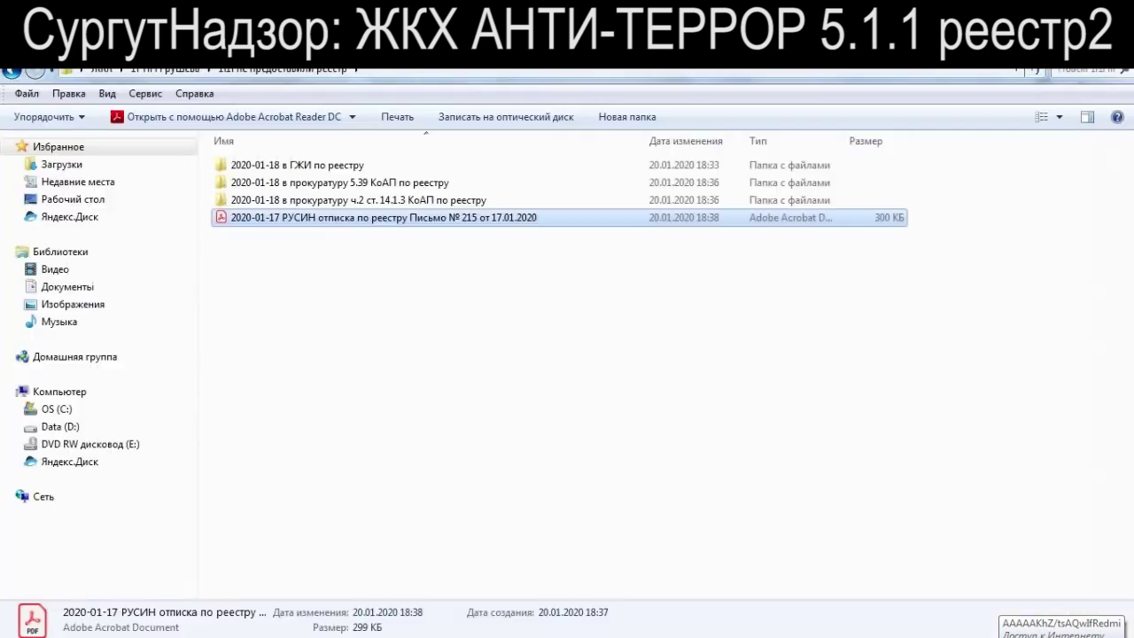
{"action": "key", "text": "alt+Tab"}
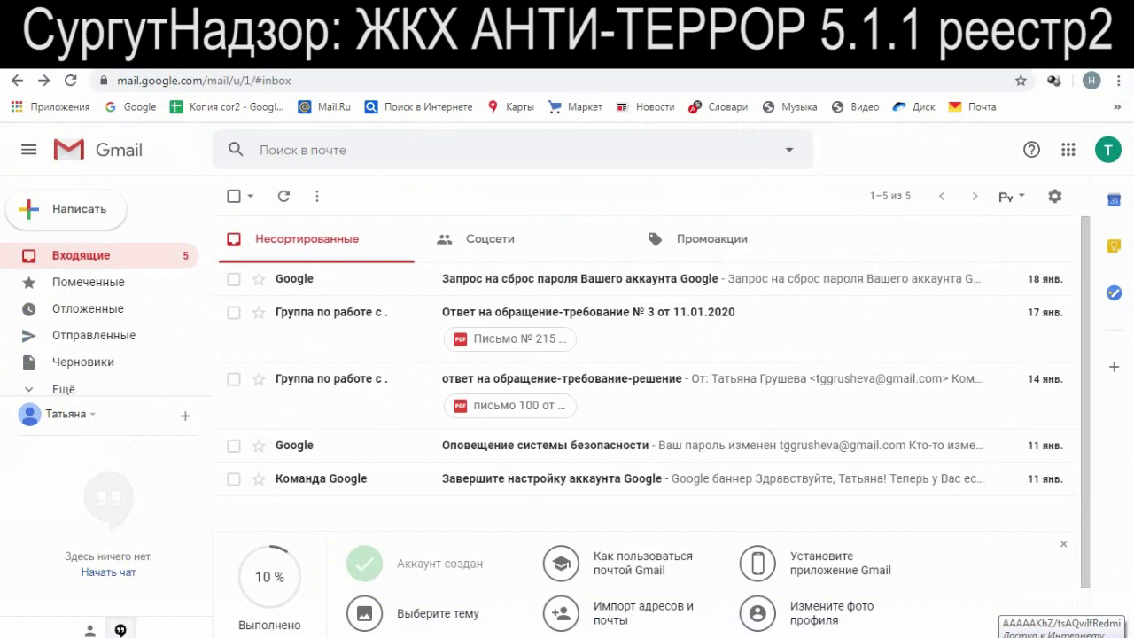
{"action": "key", "text": "ctrl+Tab"}
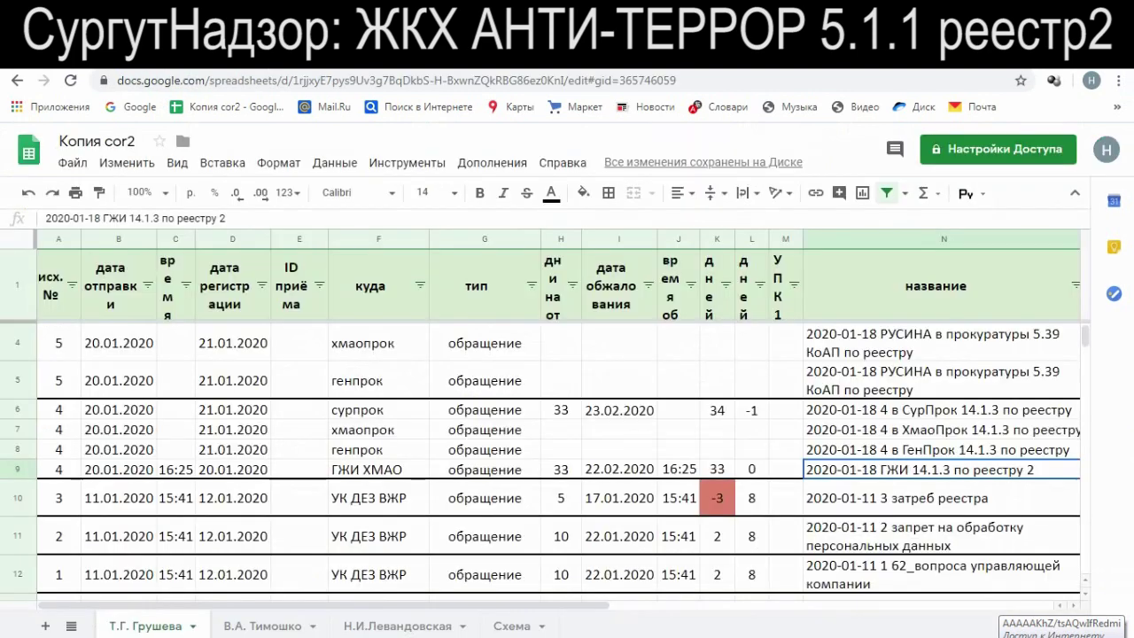
Examine the three outgoing No. 4 entries for the 14.1.3 complaints to СурПрок, ХмаоПрок and ГенПрок in the spreadsheet
{"action": "left_click", "coordinate": [666, 435]}
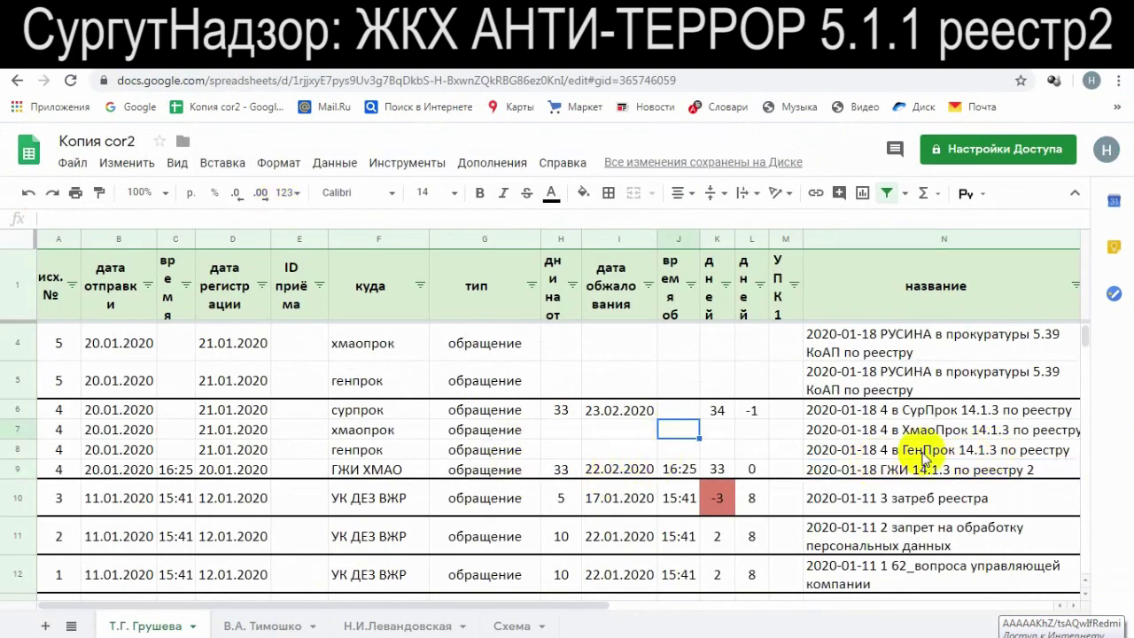
{"action": "left_click_drag", "start_coordinate": [921, 456], "coordinate": [908, 410]}
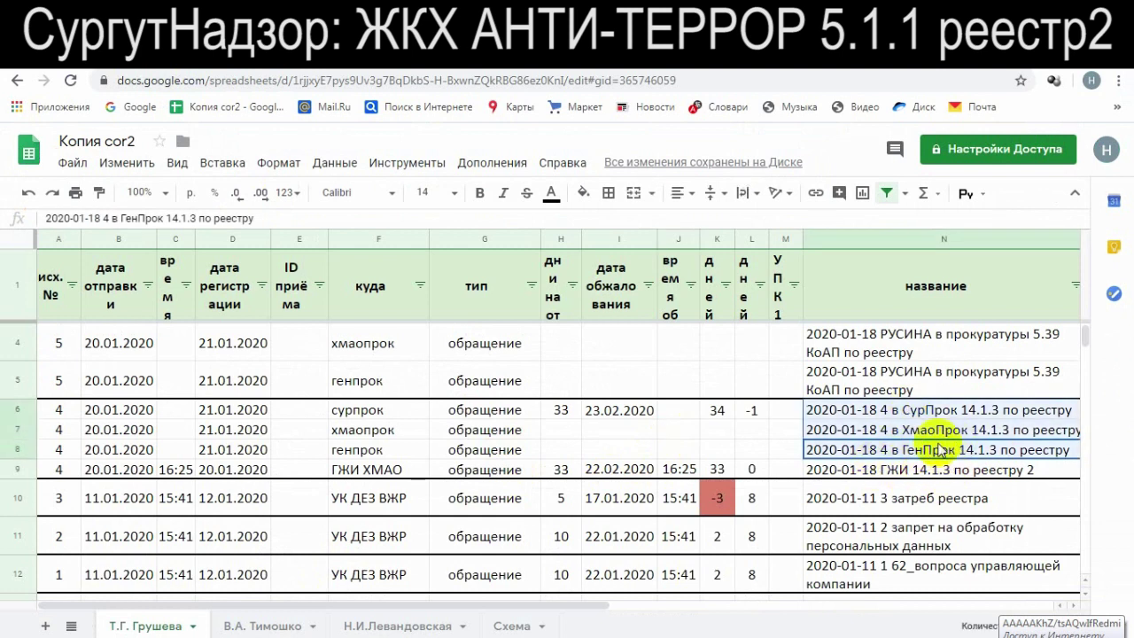
{"action": "left_click_drag", "start_coordinate": [937, 454], "coordinate": [950, 413]}
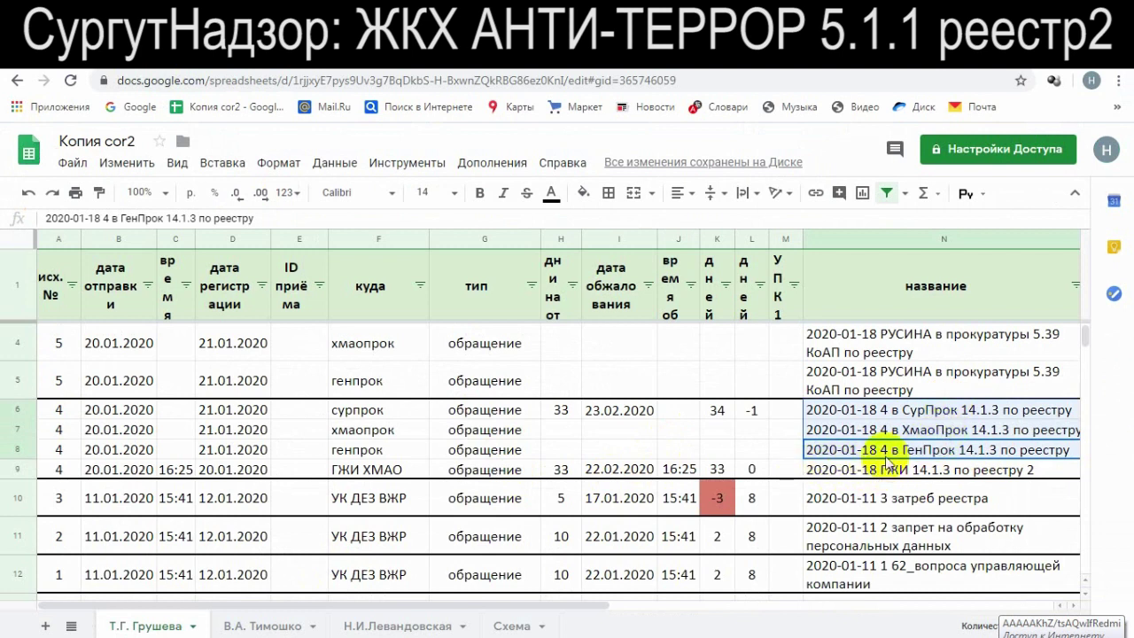
{"action": "left_click", "coordinate": [989, 434]}
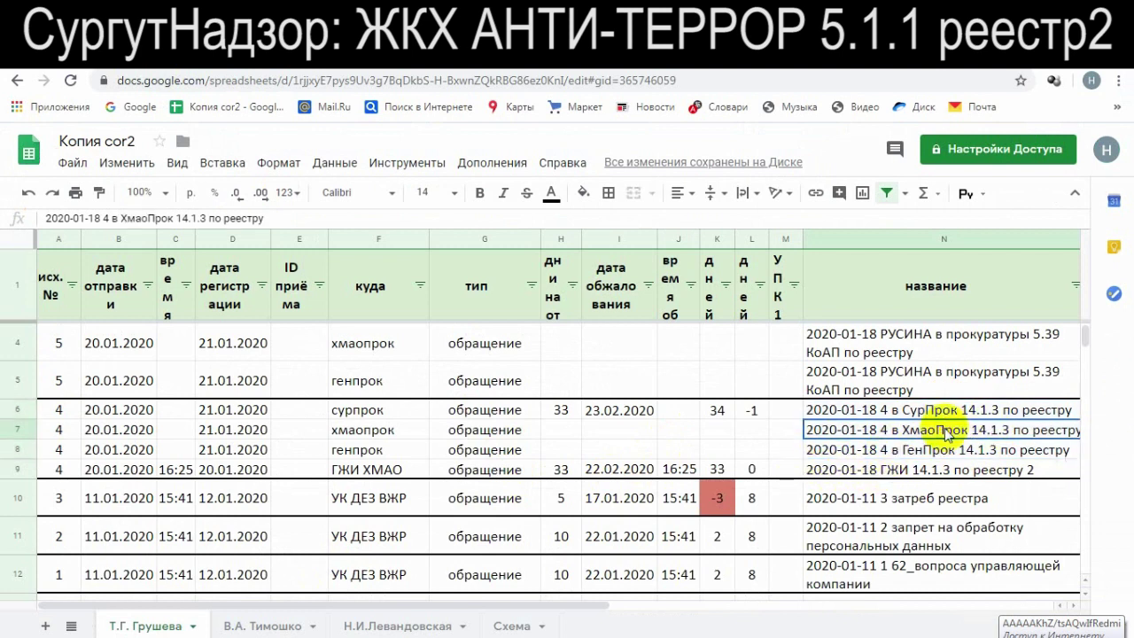
{"action": "left_click_drag", "start_coordinate": [956, 448], "coordinate": [938, 412]}
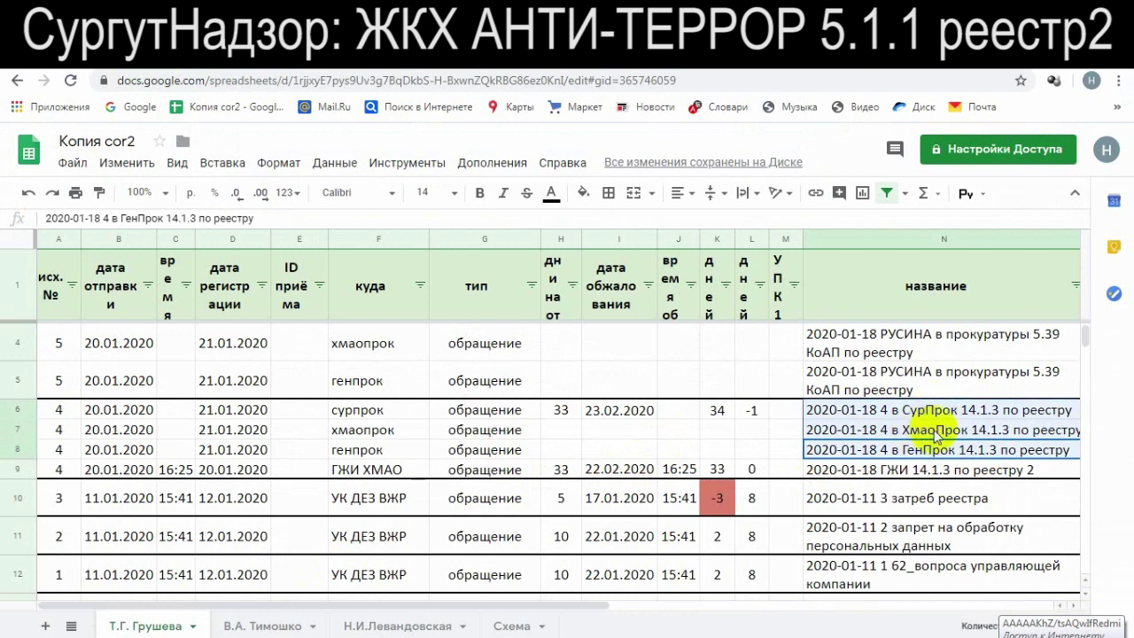
Review the three outgoing No. 5 entries for the 5.39 КоАП complaints to the prosecutors' offices
{"action": "scroll", "coordinate": [926, 440], "scroll_direction": "up", "scroll_amount": 1}
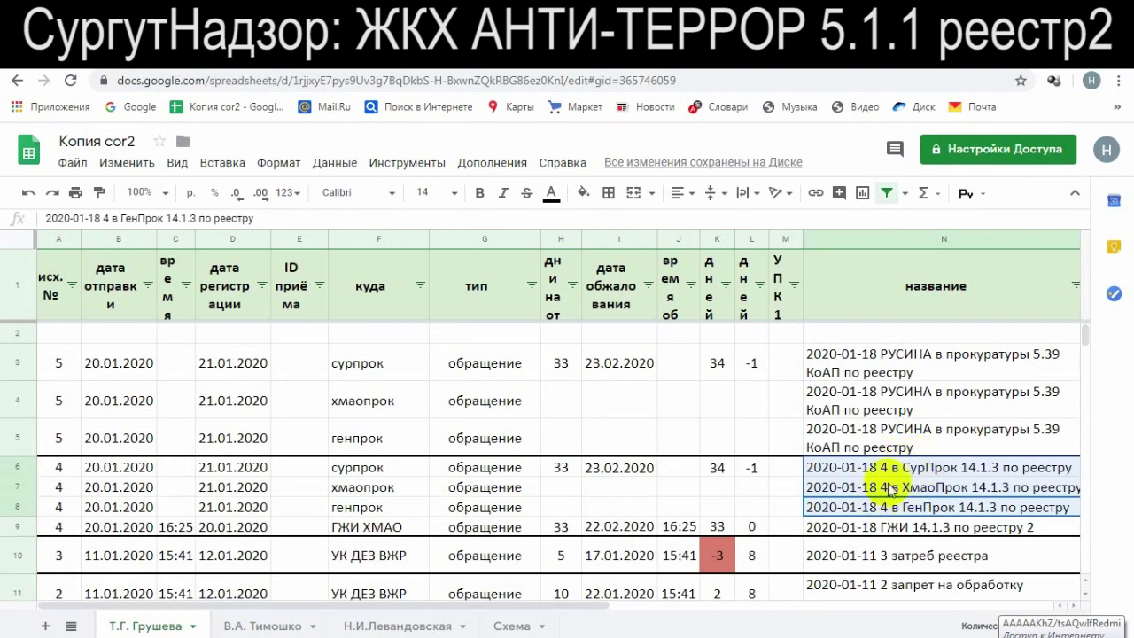
{"action": "left_click", "coordinate": [877, 431]}
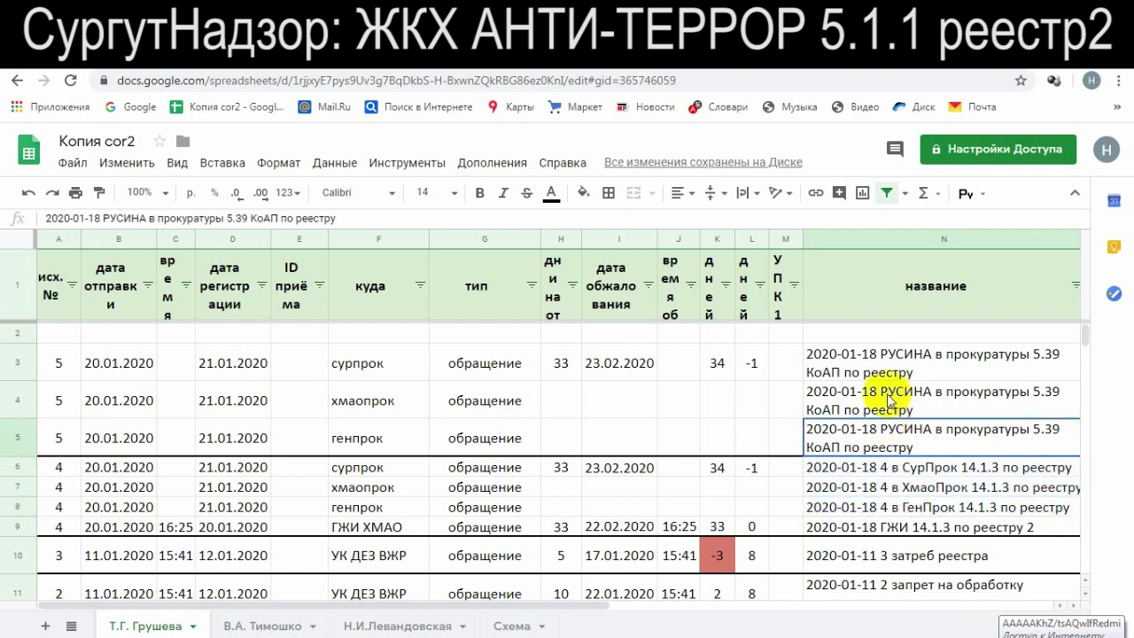
{"action": "left_click", "coordinate": [1050, 354]}
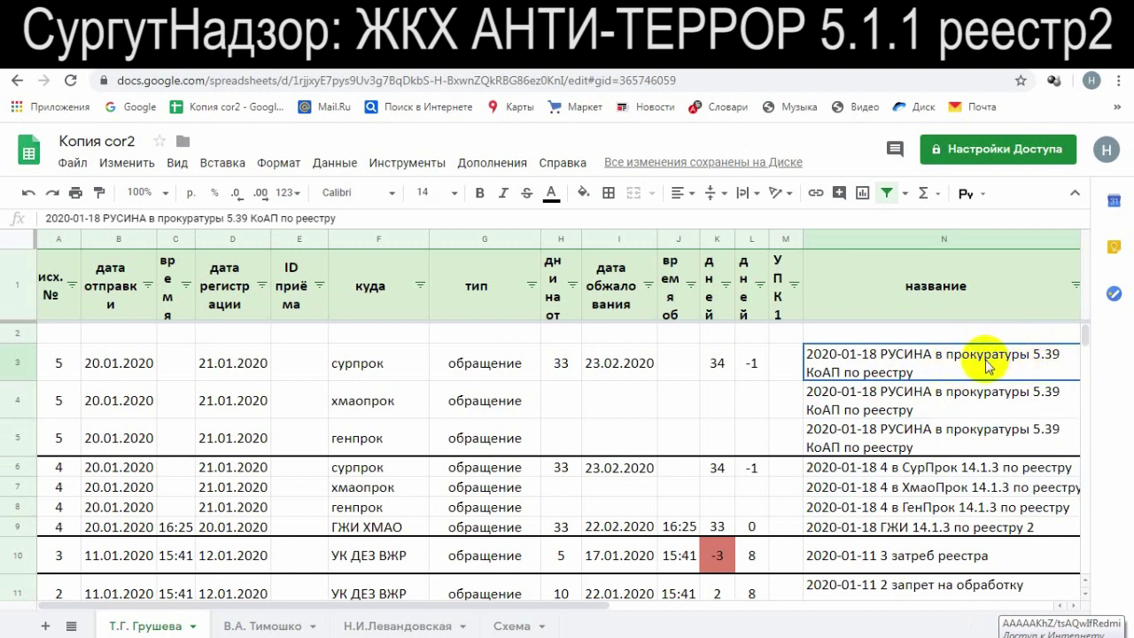
Open "2020-01-18 4 в прокуратуры 14.1.3 по реестру" from the folder "2020-01-18 в прокуратуру ч.2 ст. 14.1.3 КоАП по реестру", widening the file name column
{"action": "left_click_drag", "start_coordinate": [533, 607], "coordinate": [532, 610]}
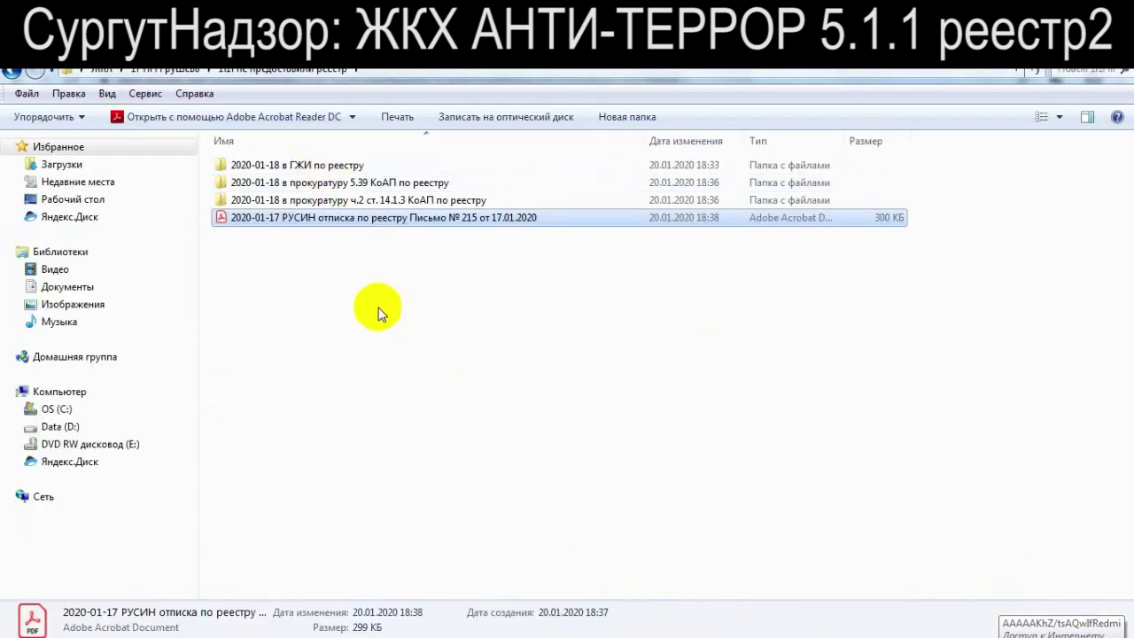
{"action": "left_click", "coordinate": [383, 285]}
{"action": "double_click", "coordinate": [375, 203]}
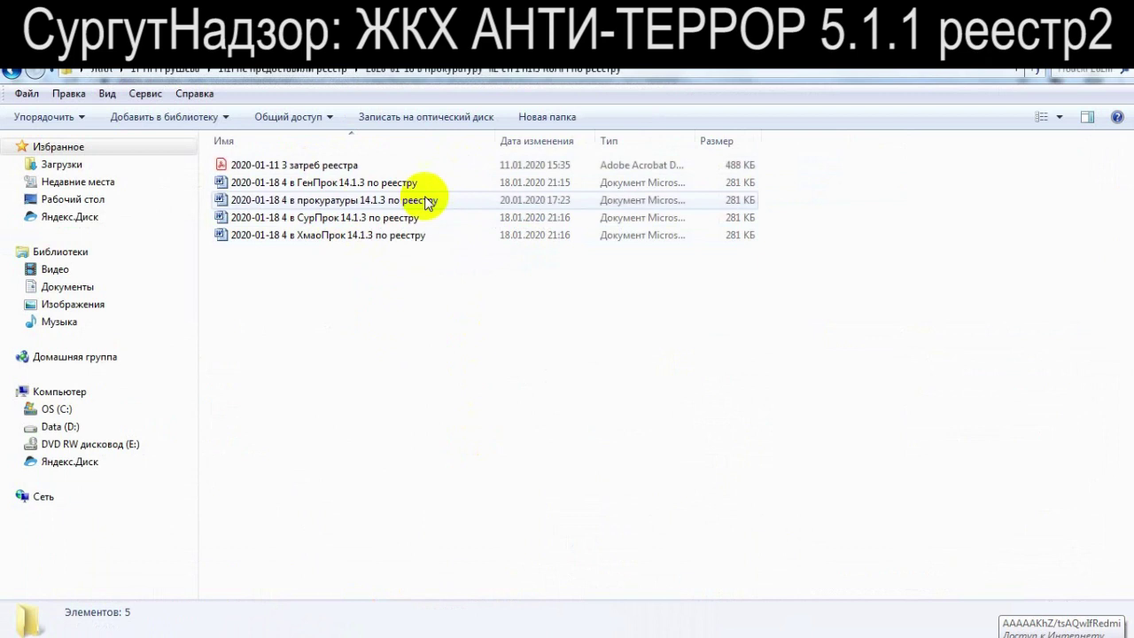
{"action": "left_click_drag", "start_coordinate": [495, 140], "coordinate": [631, 142]}
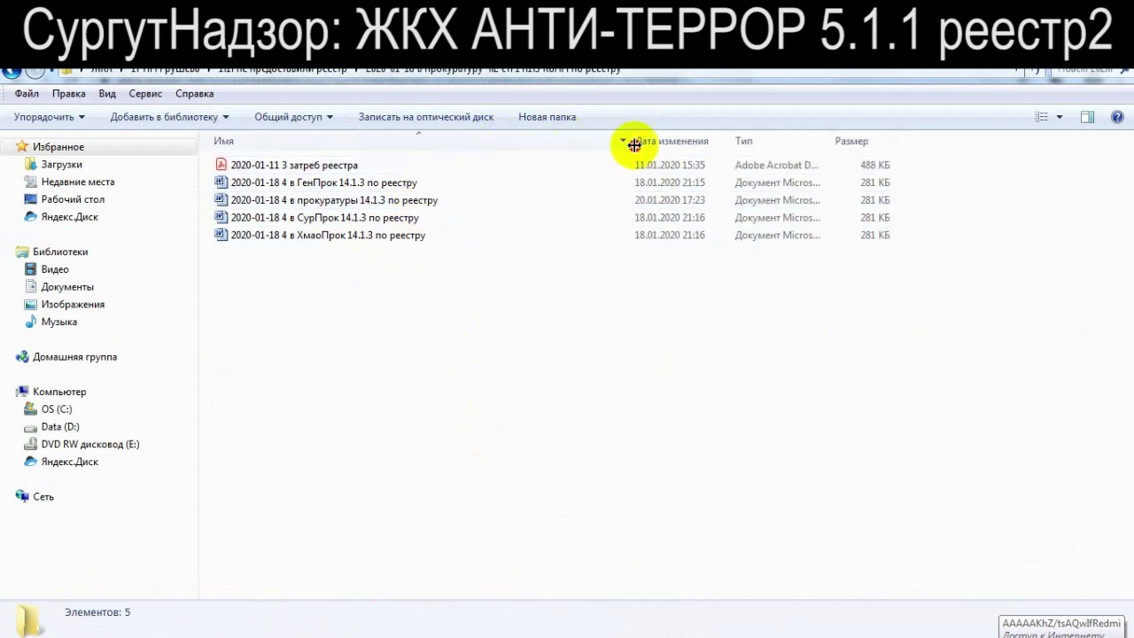
{"action": "double_click", "coordinate": [370, 202]}
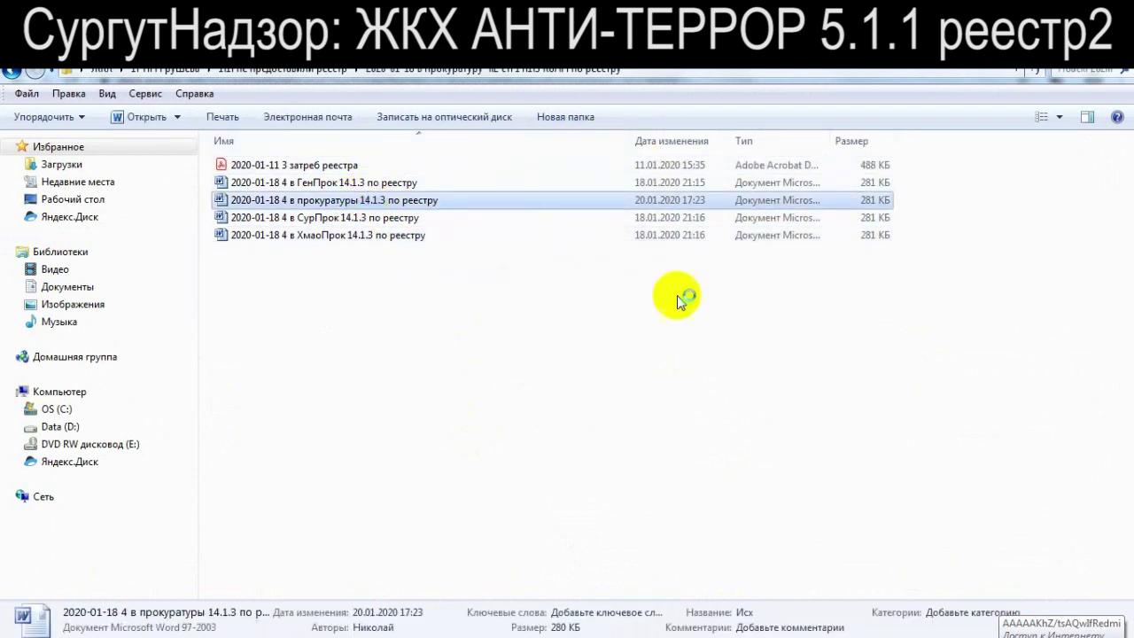
Check the complaint's addressee block with the general, ХМАО-Югра and Surgut prosecutors and their online reception links
{"action": "scroll", "coordinate": [709, 323], "scroll_direction": "down", "scroll_amount": 3}
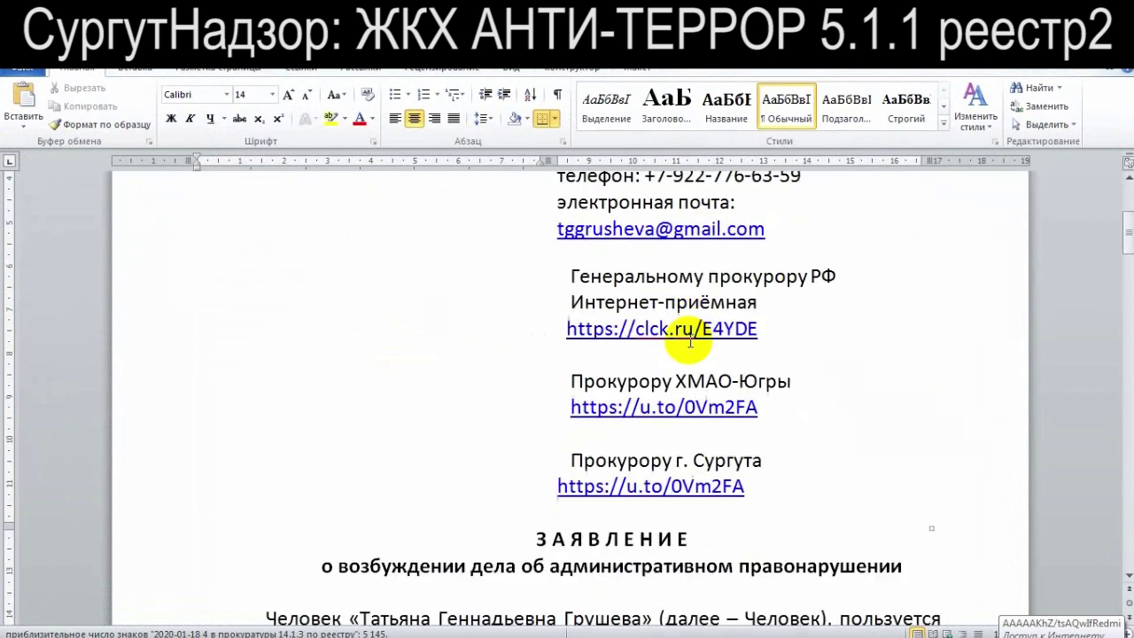
{"action": "left_click_drag", "start_coordinate": [564, 276], "coordinate": [759, 494]}
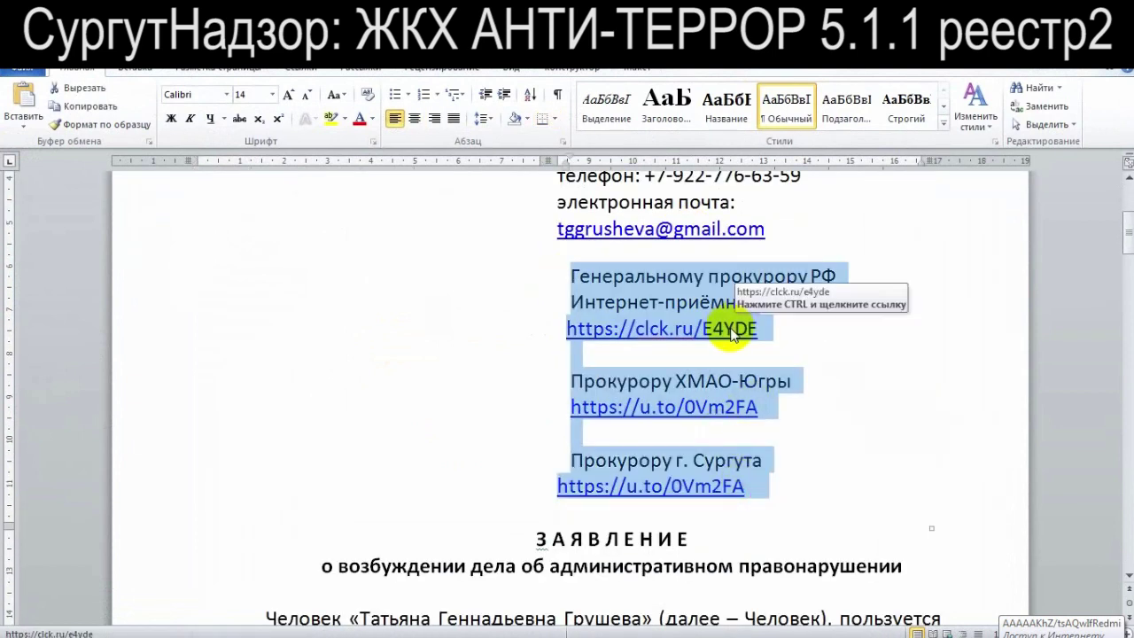
{"action": "left_click", "coordinate": [861, 384]}
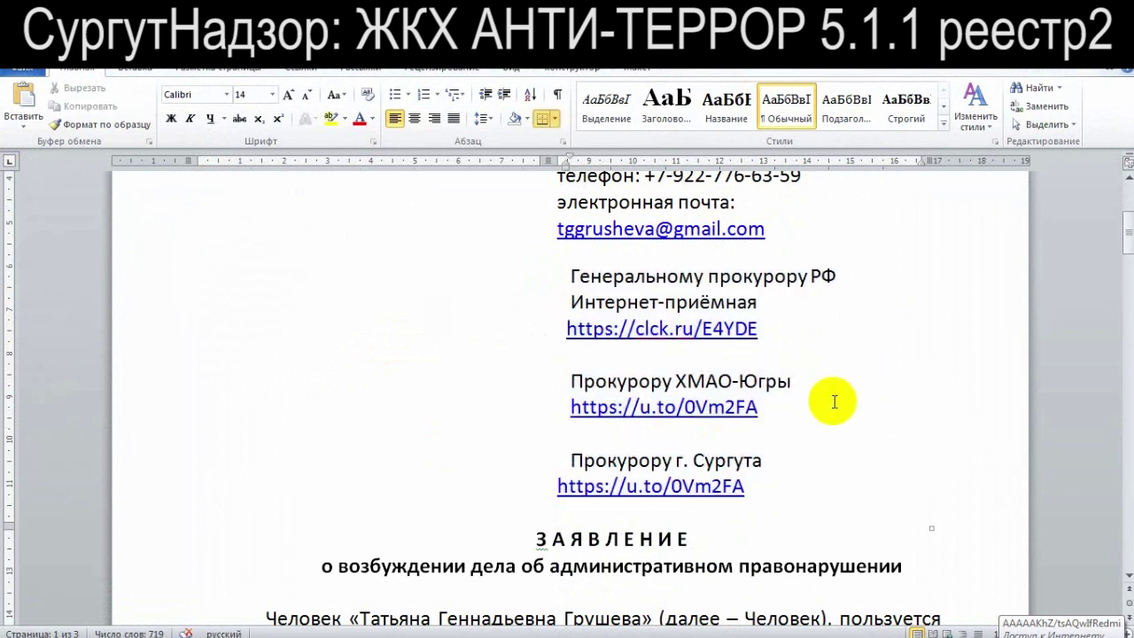
{"action": "scroll", "coordinate": [814, 425], "scroll_direction": "up", "scroll_amount": 2}
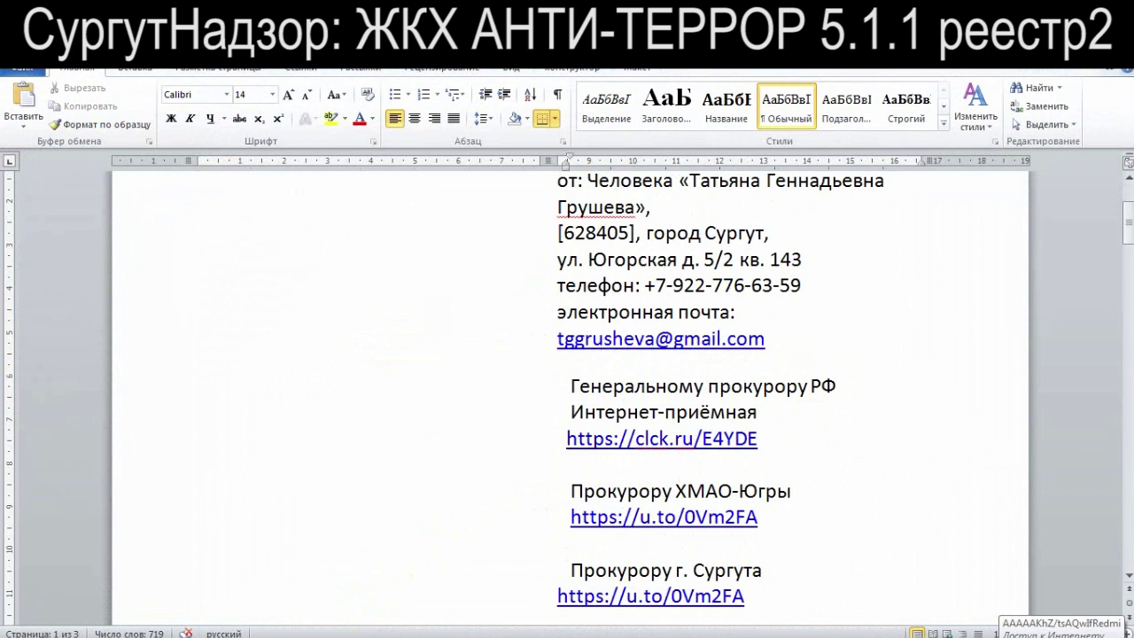
Return to the folder and look over the separate СурПрок, ХмаоПрок and ГенПрок versions of the 14.1.3 complaint
{"action": "key", "text": "alt+Tab"}
{"action": "left_click", "coordinate": [306, 218]}
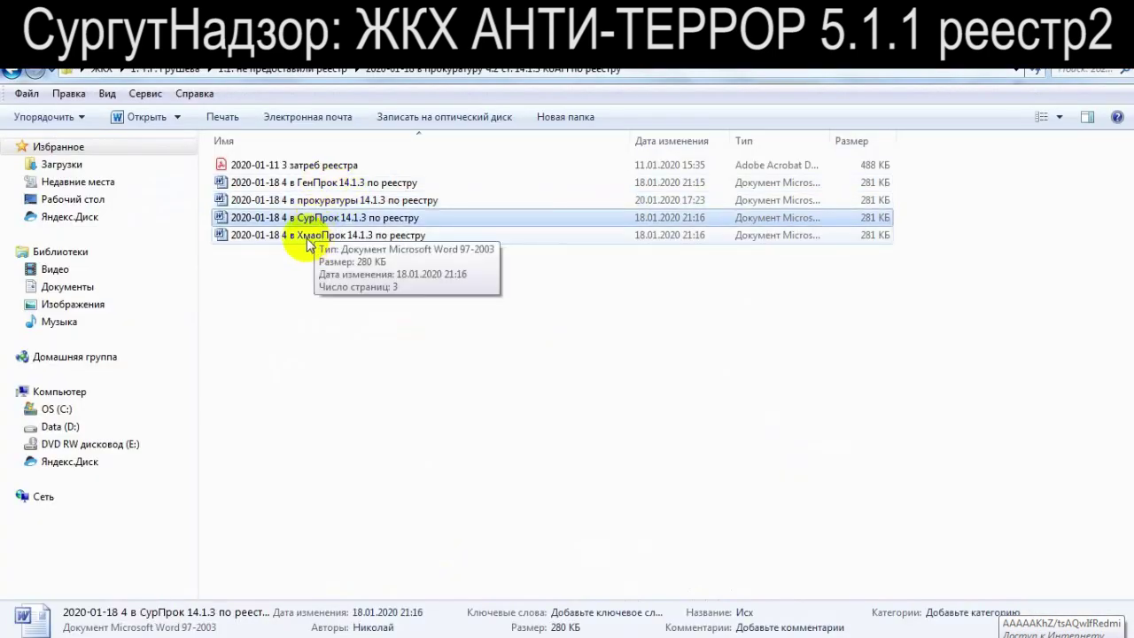
{"action": "left_click", "coordinate": [306, 236]}
{"action": "left_click", "coordinate": [299, 183]}
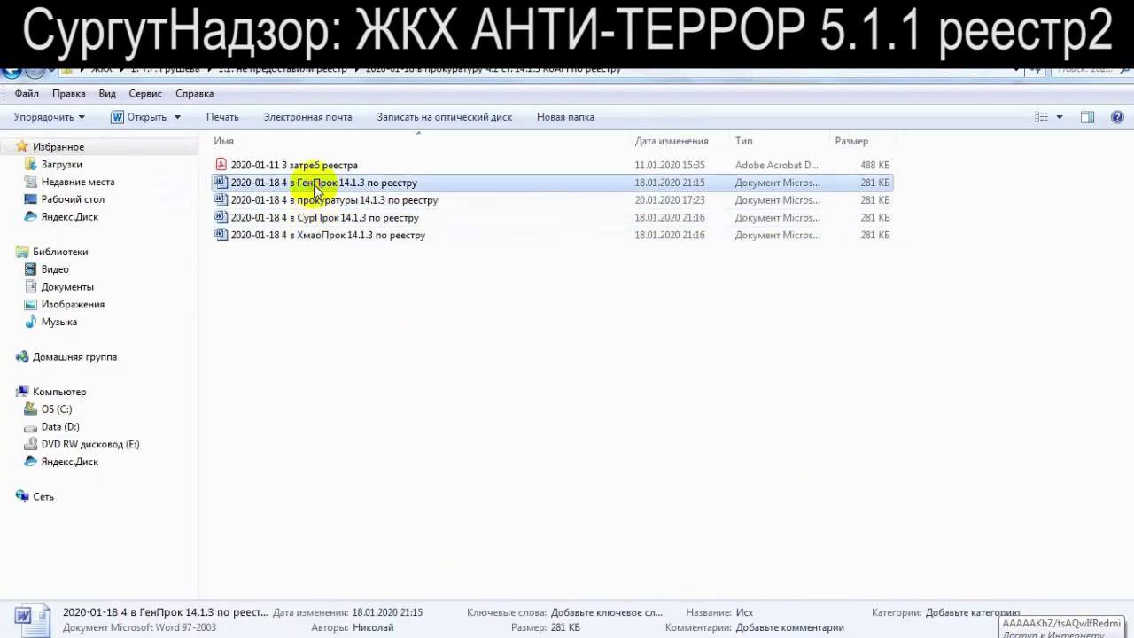
{"action": "left_click", "coordinate": [410, 303]}
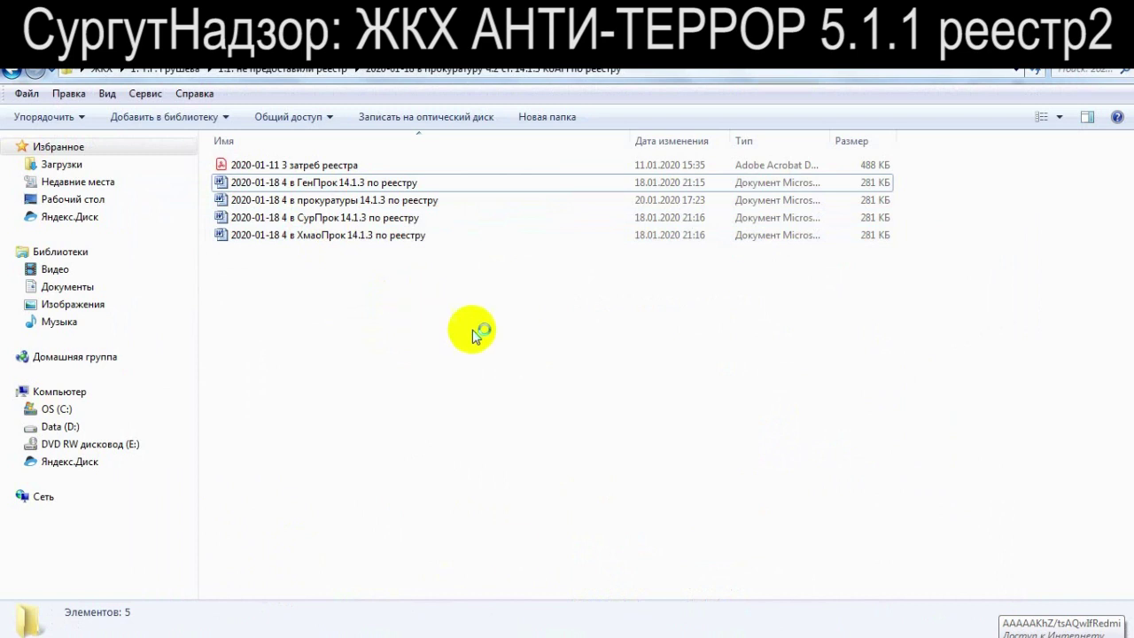
Glance at the correspondence spreadsheet, switch back to the combined prosecutors' complaint in Word, and recheck its header and addressees
{"action": "mouse_move", "coordinate": [352, 636]}
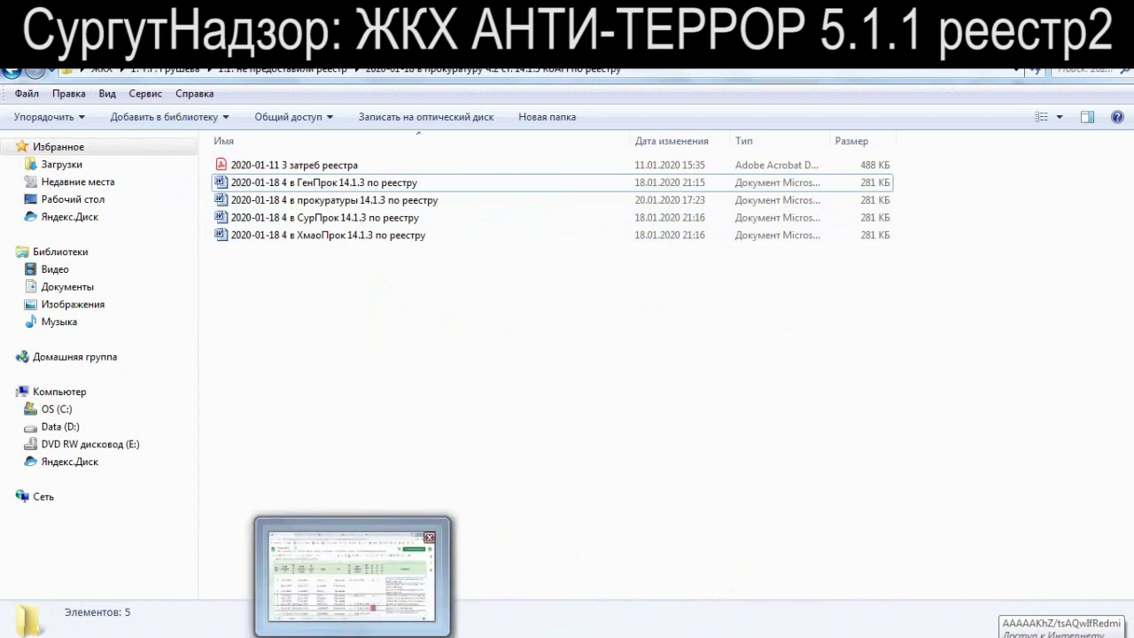
{"action": "left_click", "coordinate": [352, 636]}
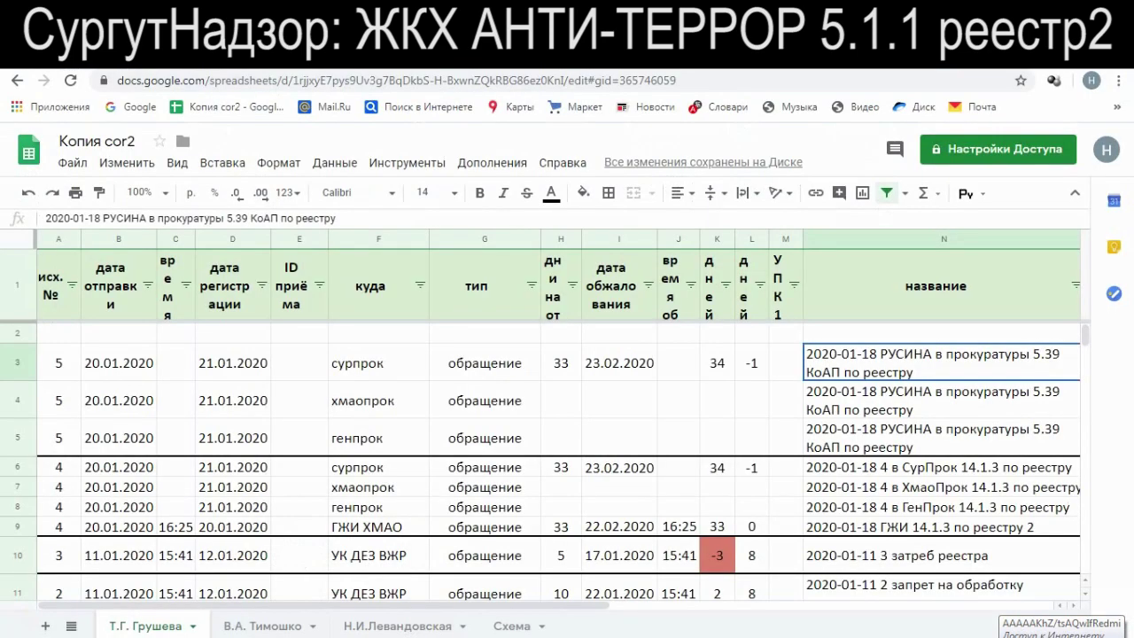
{"action": "key", "text": "alt+Tab"}
{"action": "mouse_move", "coordinate": [353, 636]}
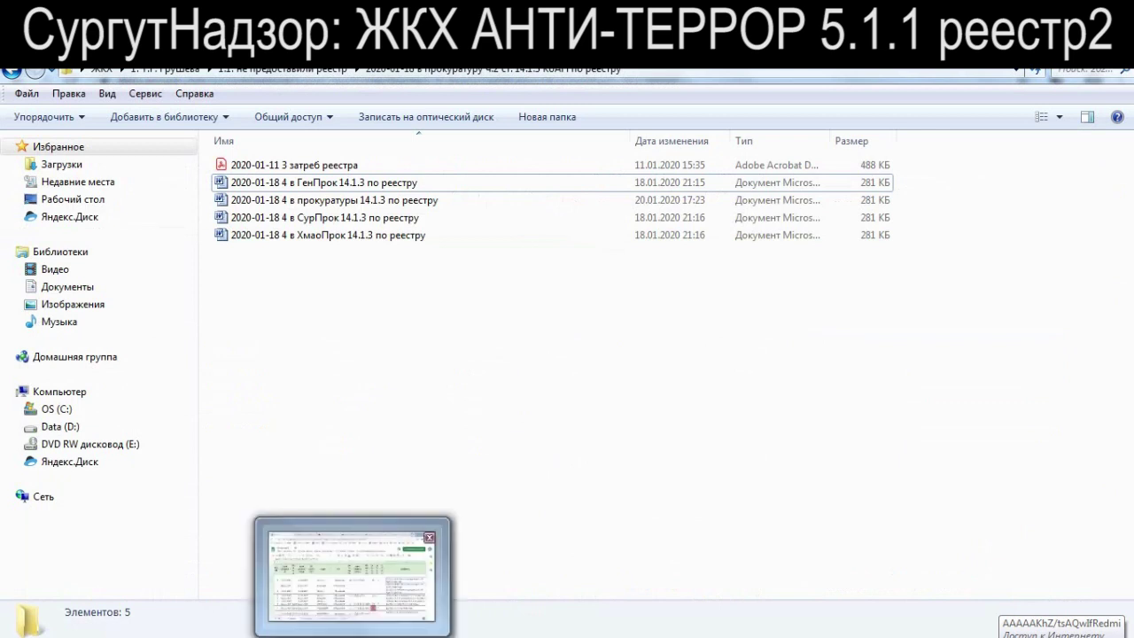
{"action": "key", "text": "alt+Tab"}
{"action": "left_click", "coordinate": [931, 337]}
{"action": "scroll", "coordinate": [904, 403], "scroll_direction": "up", "scroll_amount": 2}
{"action": "scroll", "coordinate": [772, 424], "scroll_direction": "down", "scroll_amount": 3}
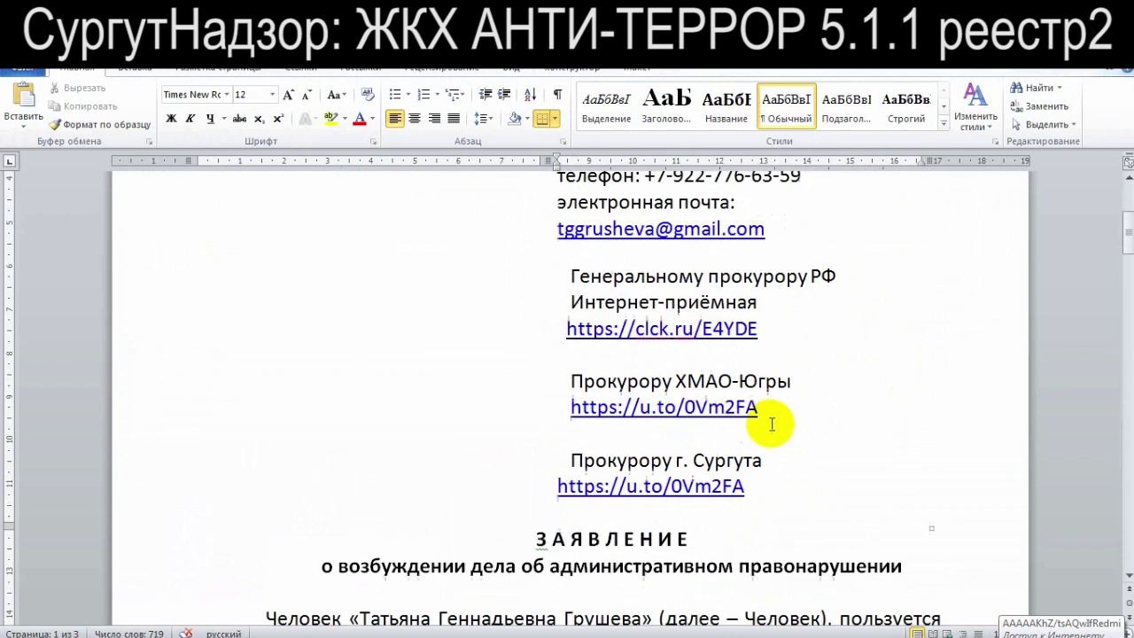
{"action": "scroll", "coordinate": [771, 425], "scroll_direction": "down", "scroll_amount": 3}
{"action": "scroll", "coordinate": [772, 425], "scroll_direction": "up", "scroll_amount": 4}
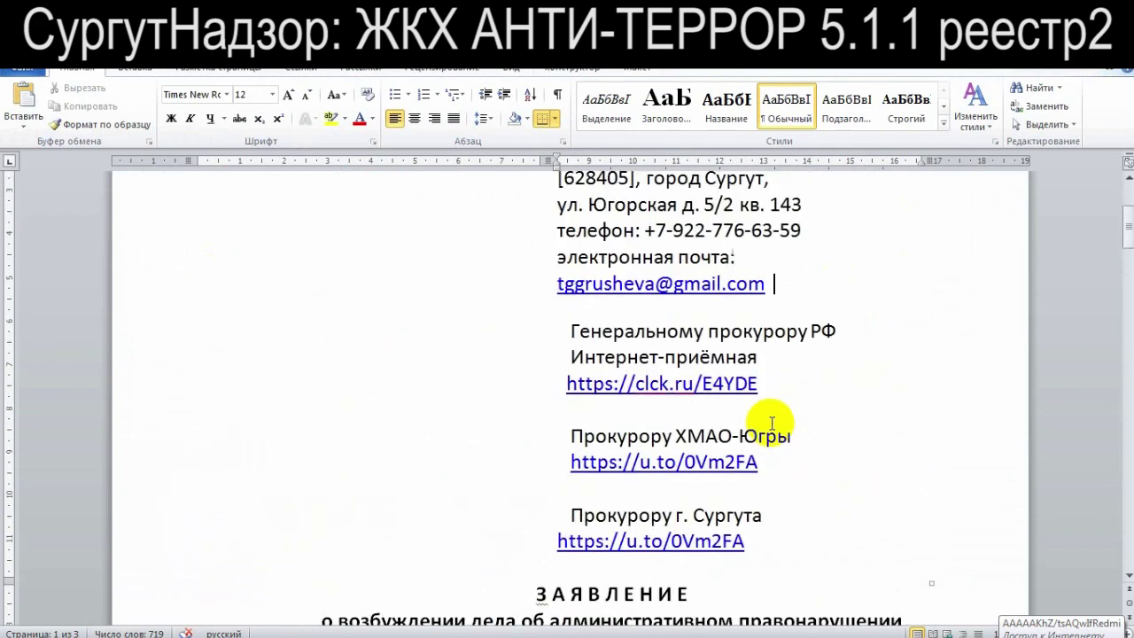
Read through the complaint's body, from the licensing violation and the e-mailed requests to the list of demands on page 3
{"action": "scroll", "coordinate": [772, 424], "scroll_direction": "down", "scroll_amount": 10}
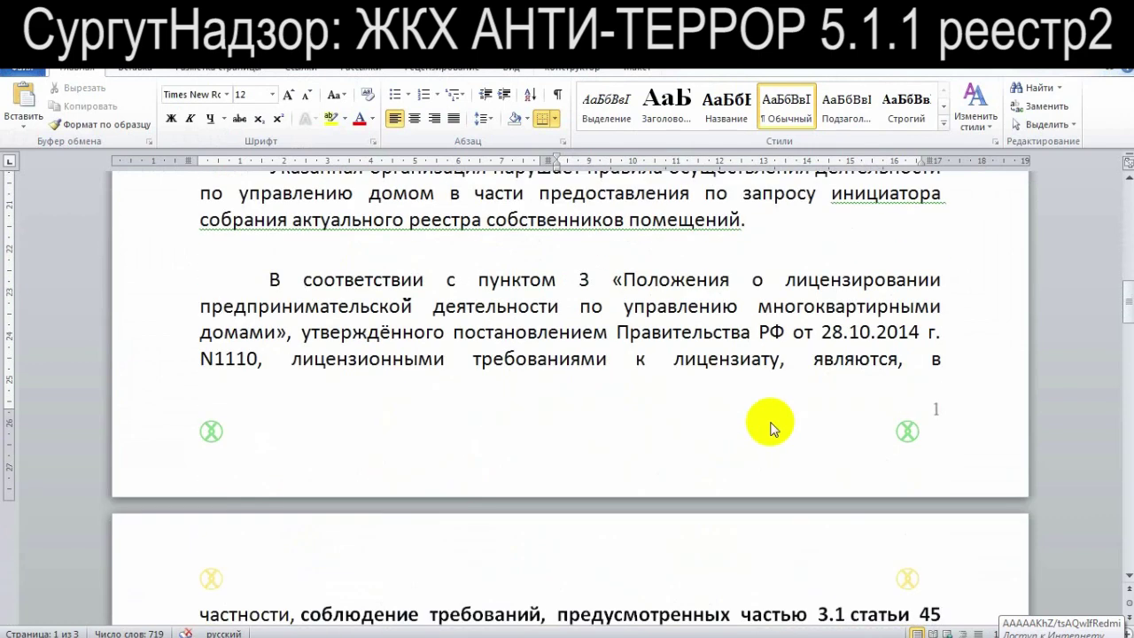
{"action": "scroll", "coordinate": [771, 428], "scroll_direction": "up", "scroll_amount": 6}
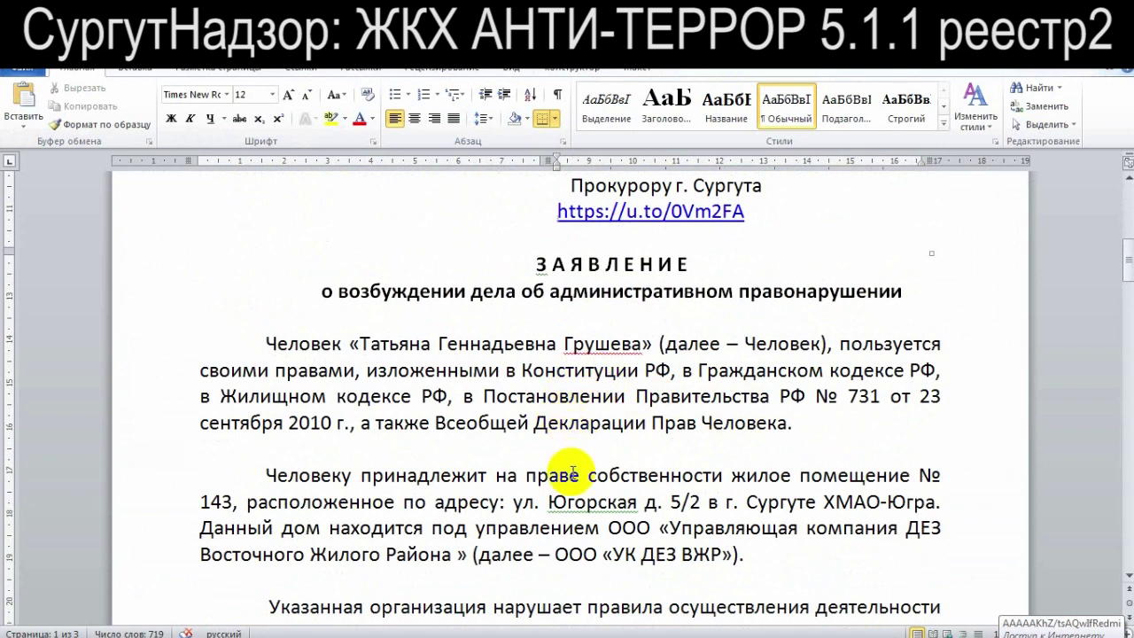
{"action": "scroll", "coordinate": [666, 387], "scroll_direction": "down", "scroll_amount": 4}
{"action": "left_click", "coordinate": [439, 415]}
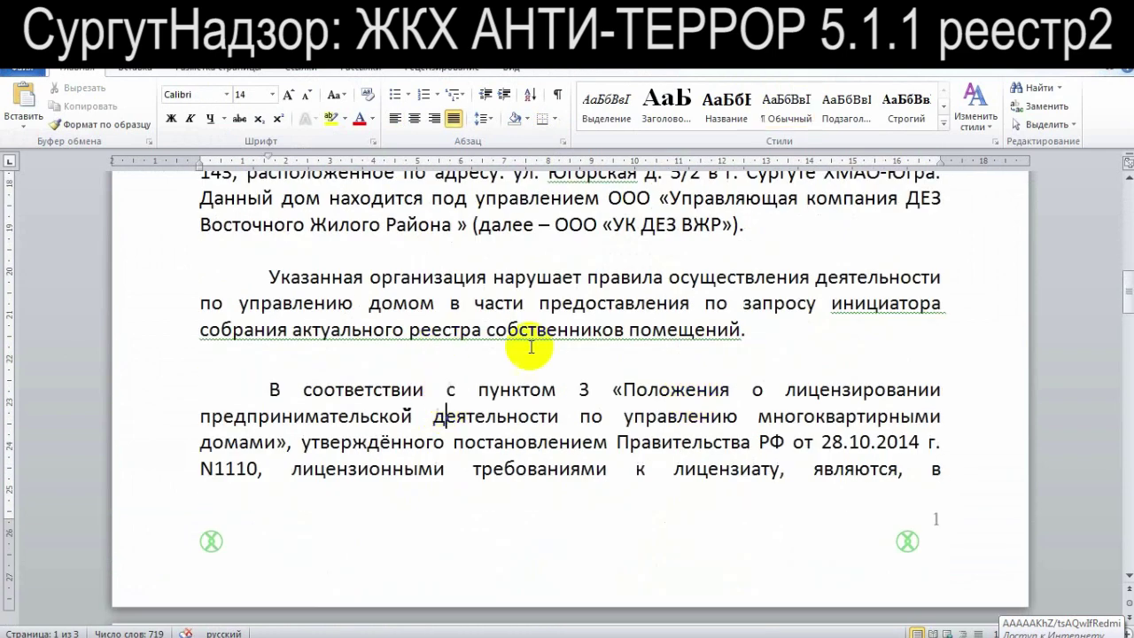
{"action": "scroll", "coordinate": [532, 348], "scroll_direction": "down", "scroll_amount": 14}
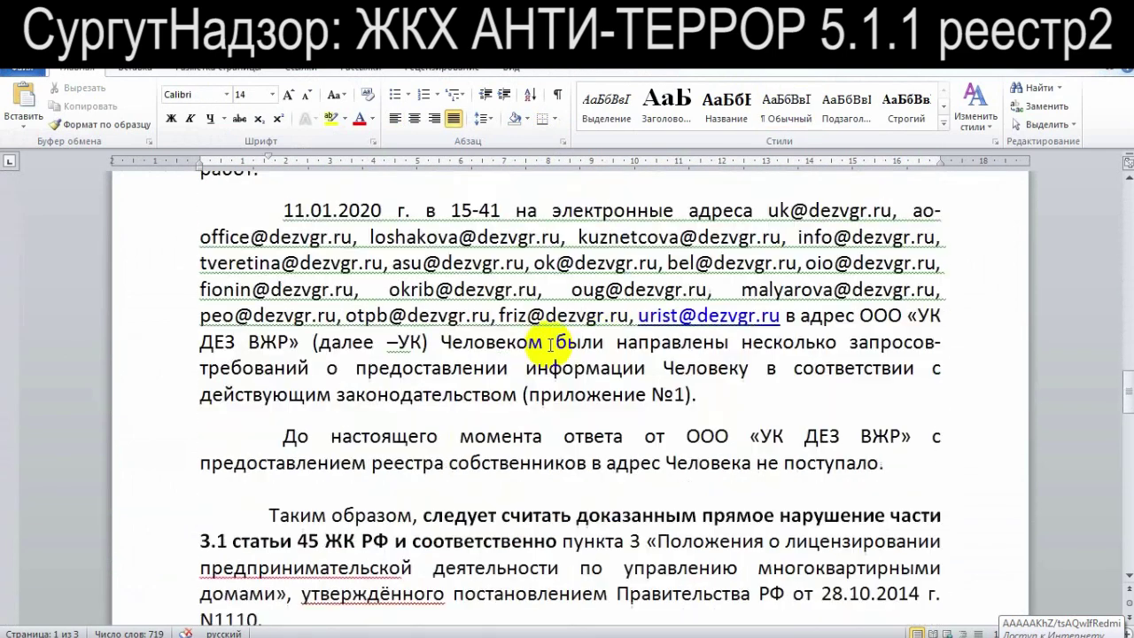
{"action": "scroll", "coordinate": [476, 367], "scroll_direction": "down", "scroll_amount": 10}
{"action": "scroll", "coordinate": [666, 365], "scroll_direction": "down", "scroll_amount": 8}
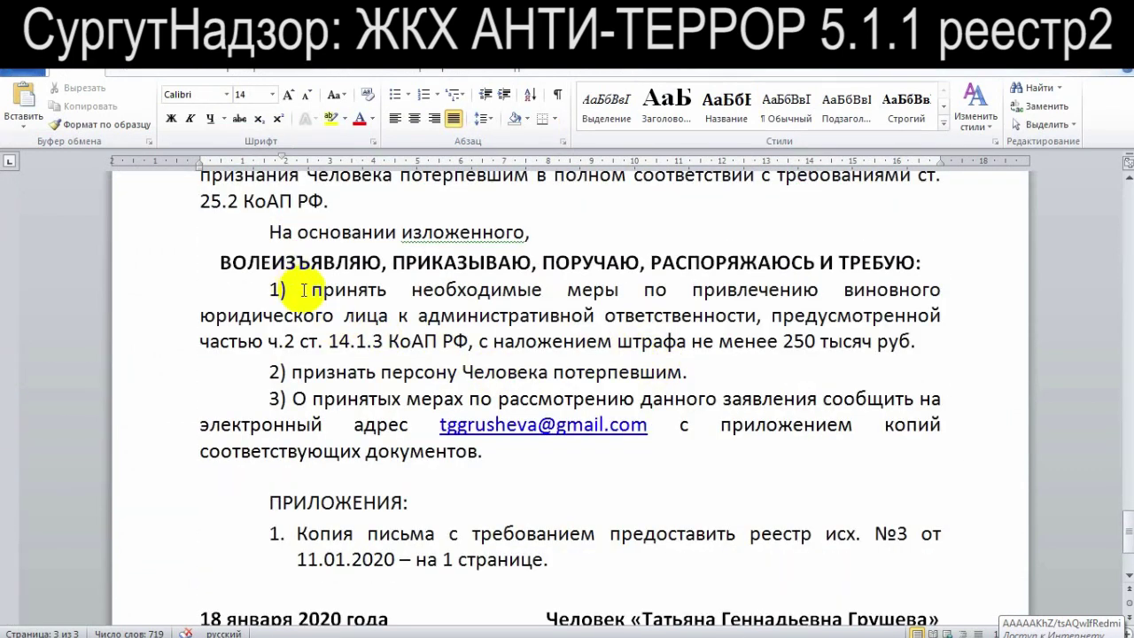
Examine the first demand, highlighting the reference to ч.2 ст. 14.1.3 КоАП РФ and checking the requested fine
{"action": "left_click_drag", "start_coordinate": [304, 290], "coordinate": [429, 338]}
{"action": "left_click", "coordinate": [367, 340]}
{"action": "left_click_drag", "start_coordinate": [284, 341], "coordinate": [388, 341]}
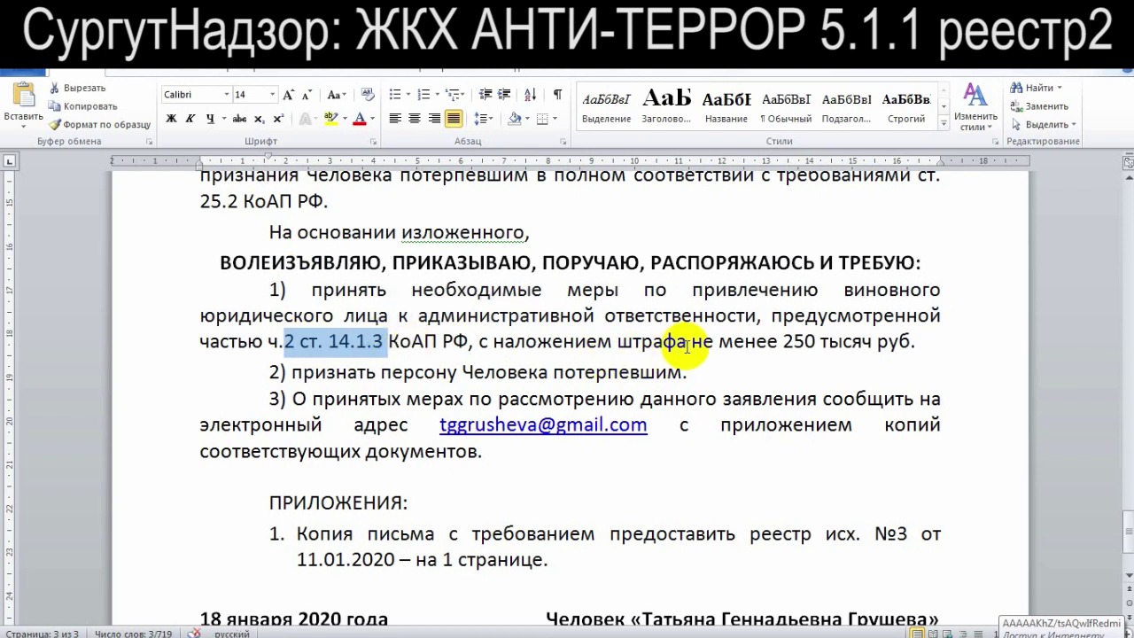
{"action": "left_click", "coordinate": [687, 342]}
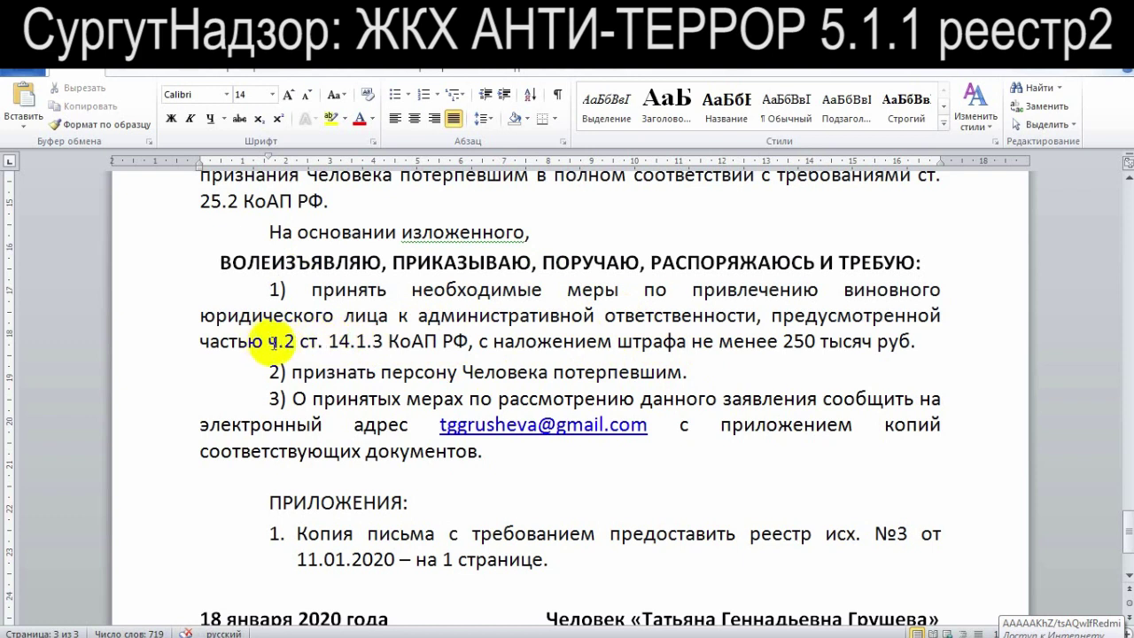
Highlight ч.2 ст. 14.1.3 КоАП РФ again and check the remaining demands, the attachments list and the signature line
{"action": "left_click_drag", "start_coordinate": [267, 341], "coordinate": [470, 337]}
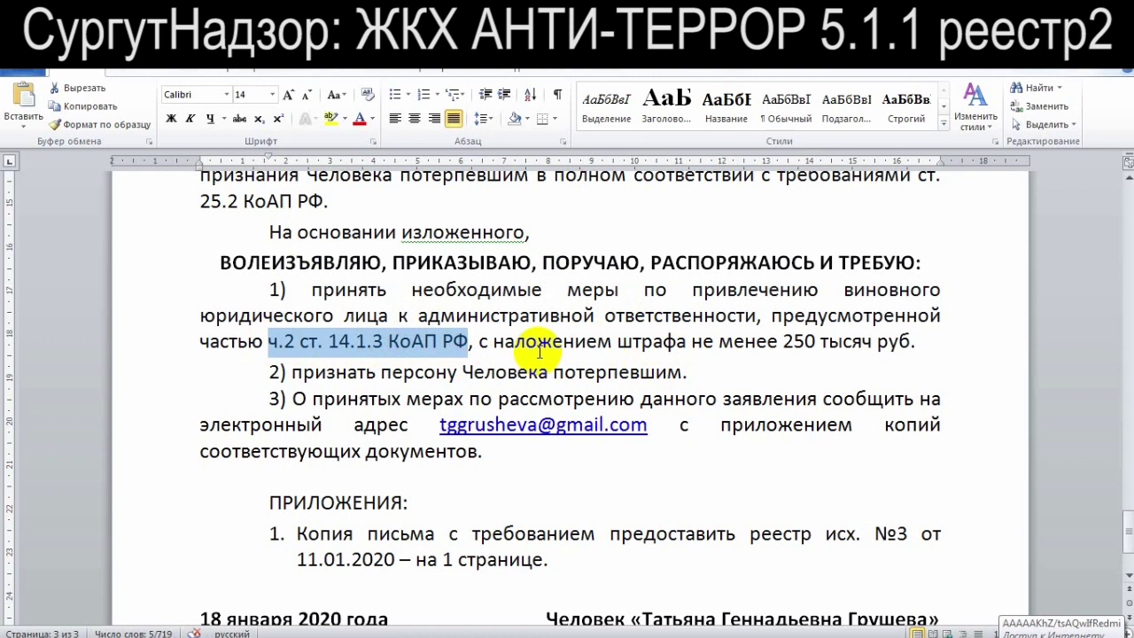
{"action": "left_click", "coordinate": [540, 346]}
{"action": "scroll", "coordinate": [557, 342], "scroll_direction": "down", "scroll_amount": 2}
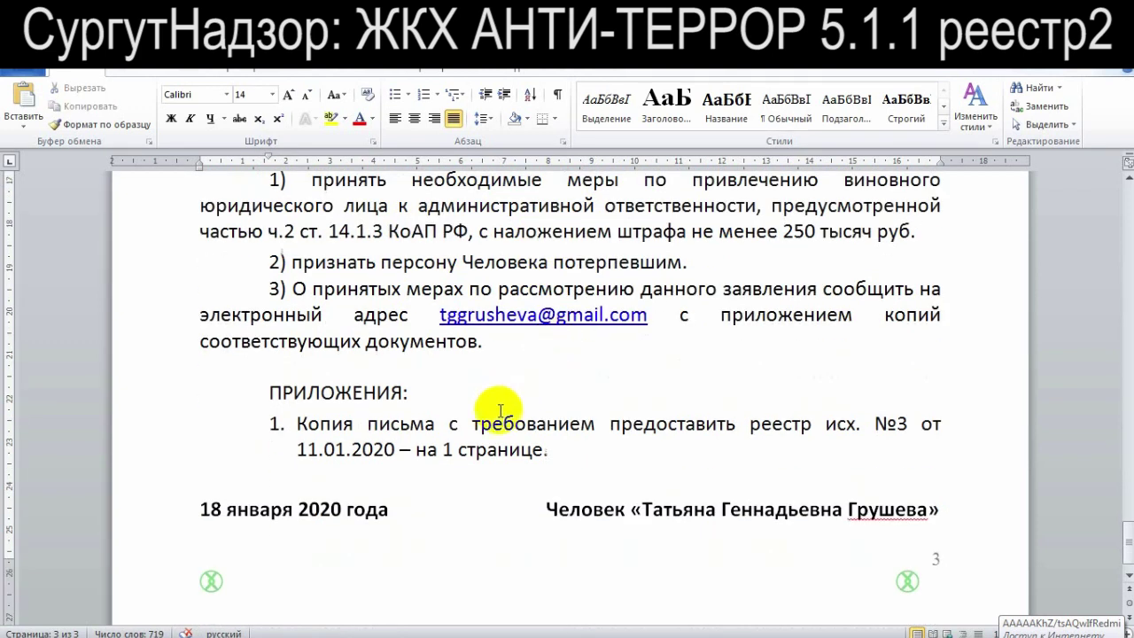
Switch to Chrome, search Google for "doc to pdf" and open the Russian iLovePDF Word-to-PDF converter
{"action": "key", "text": "alt+Tab"}
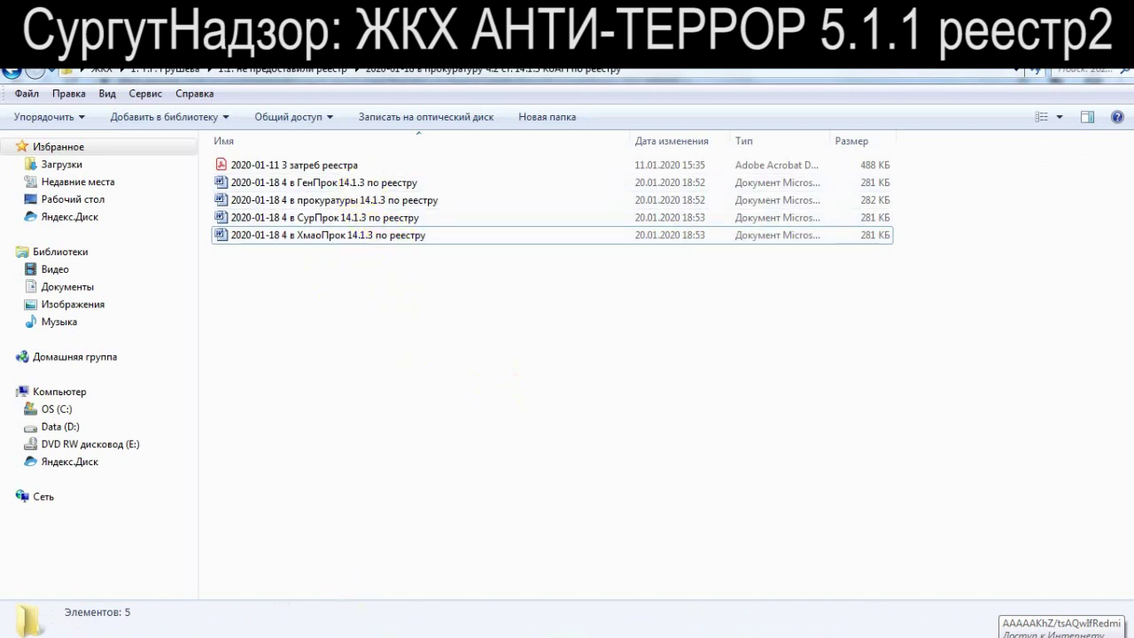
{"action": "key", "text": "alt+Tab"}
{"action": "key", "text": "alt+Tab"}
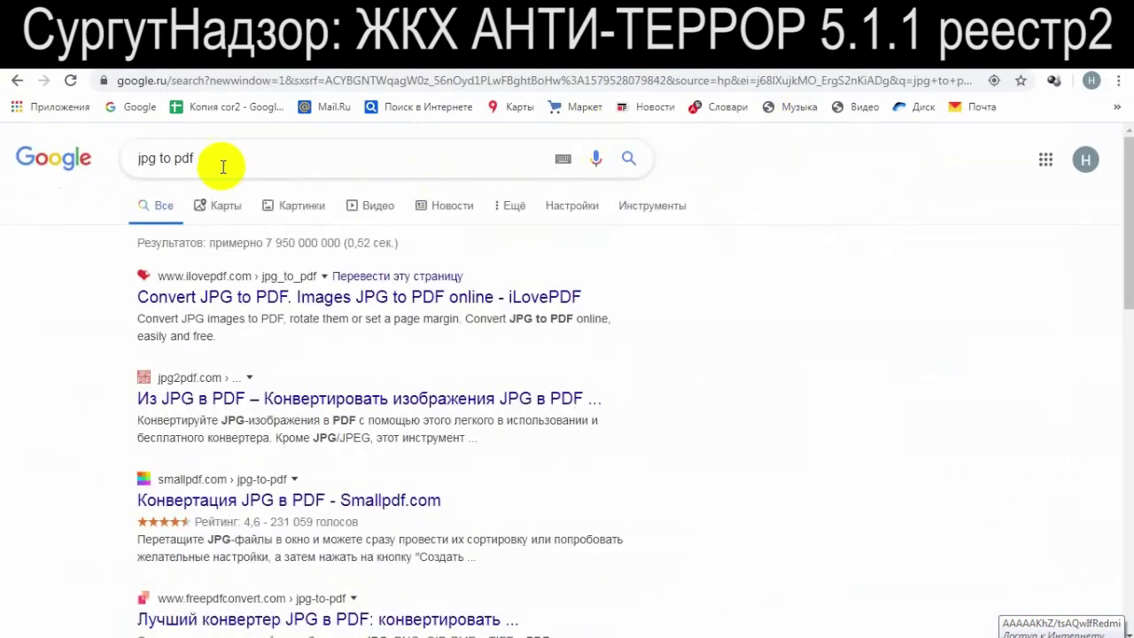
{"action": "left_click_drag", "start_coordinate": [222, 165], "coordinate": [4, 142]}
{"action": "type", "text": "doc"}
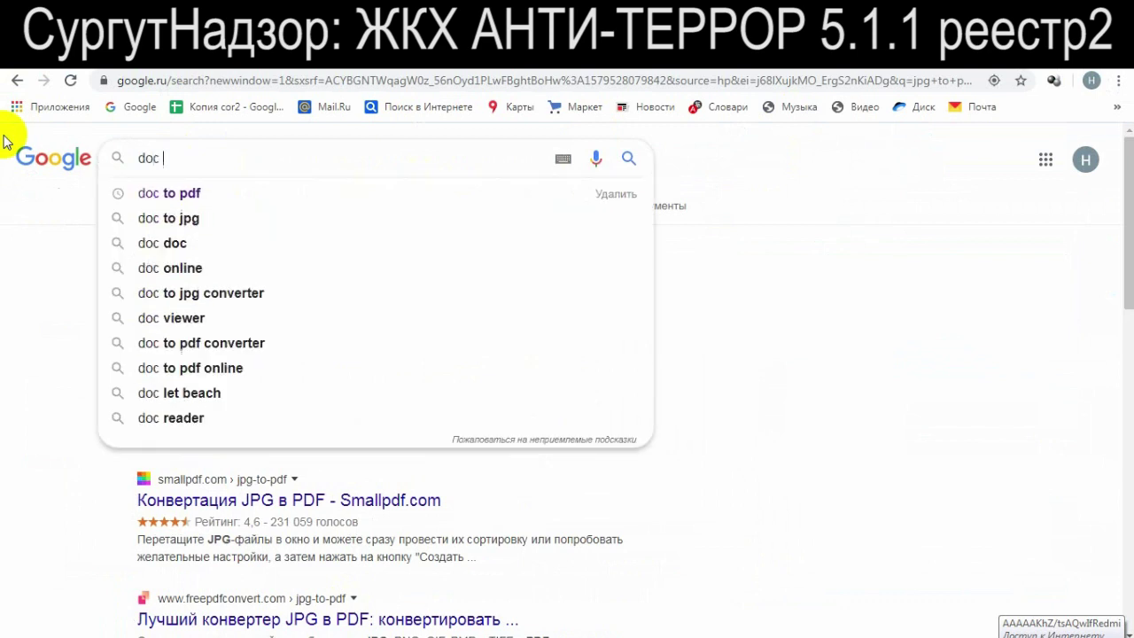
{"action": "key", "text": "Down"}
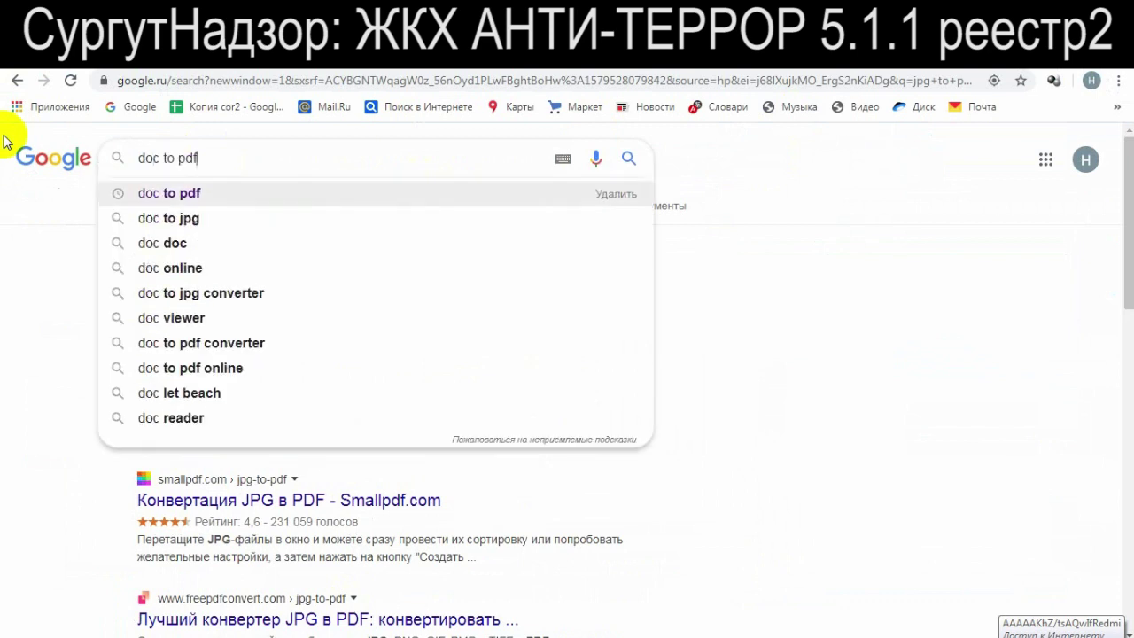
{"action": "key", "text": "Return"}
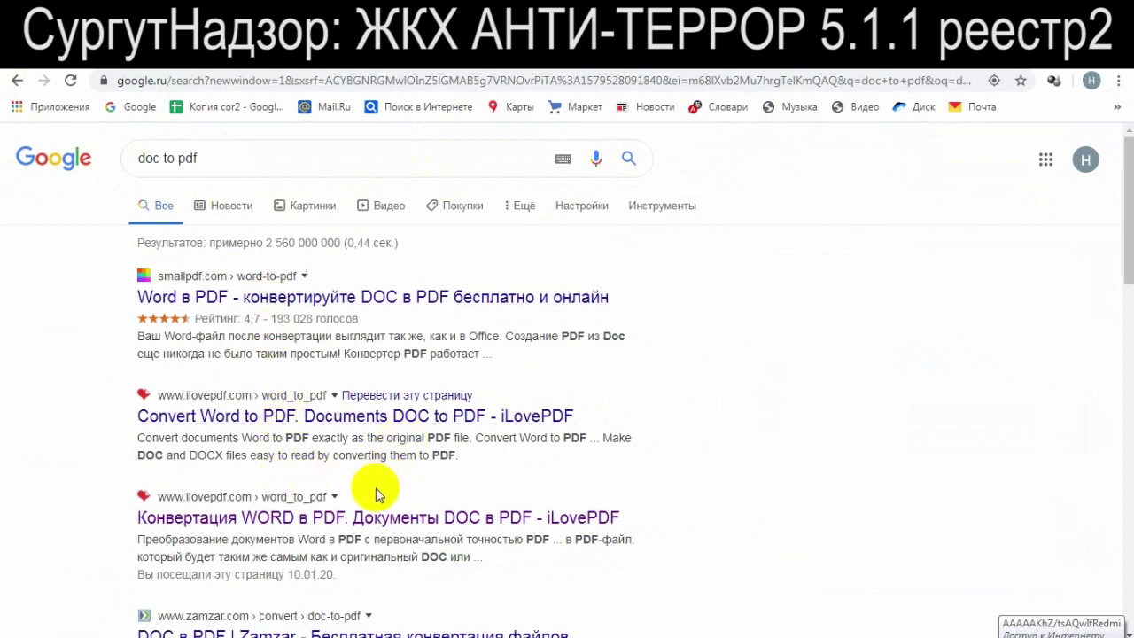
{"action": "left_click", "coordinate": [359, 517]}
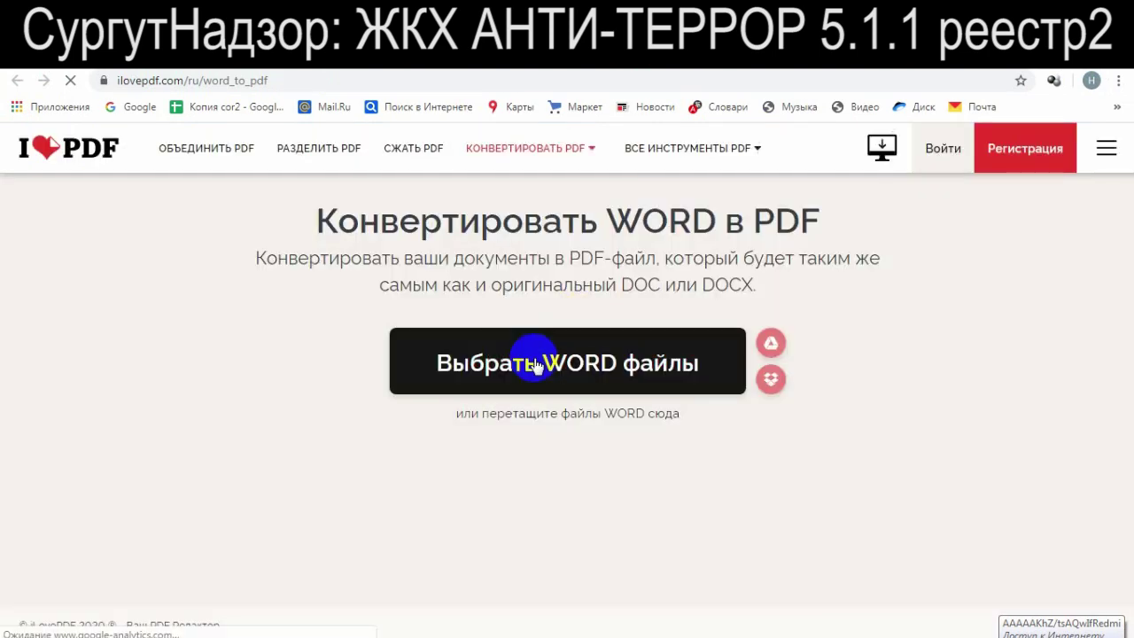
Load "2020-01-18 4 в ГенПрок 14.1.3 по реестру" from the ч.2 ст. 14.1.3 КоАП prosecutor folder and convert it to PDF
{"action": "left_click", "coordinate": [523, 362]}
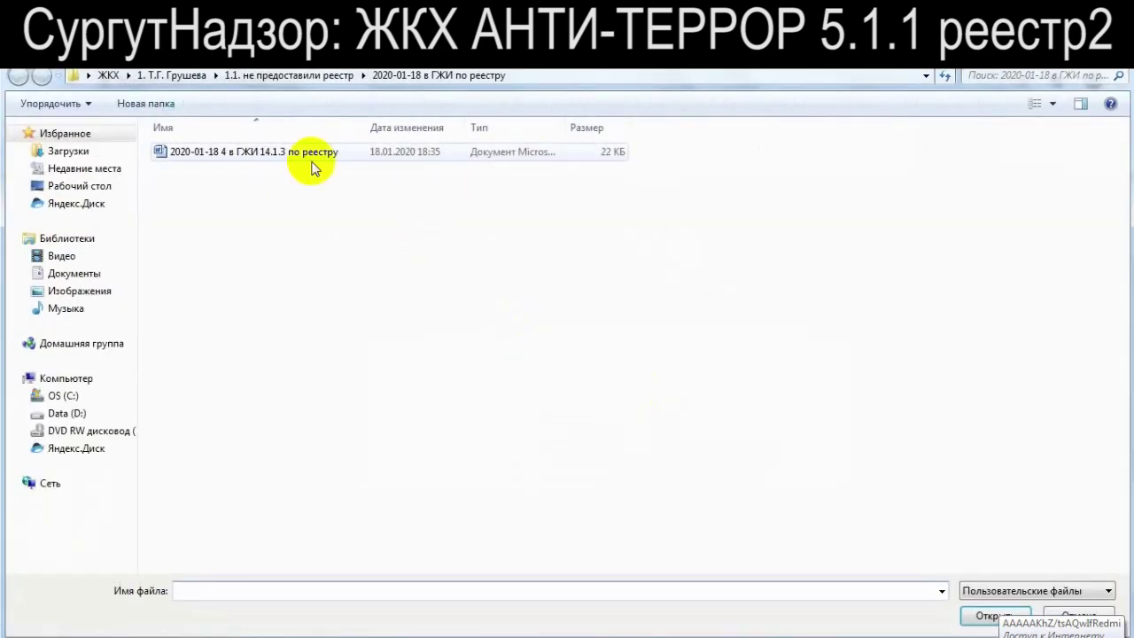
{"action": "left_click", "coordinate": [294, 76]}
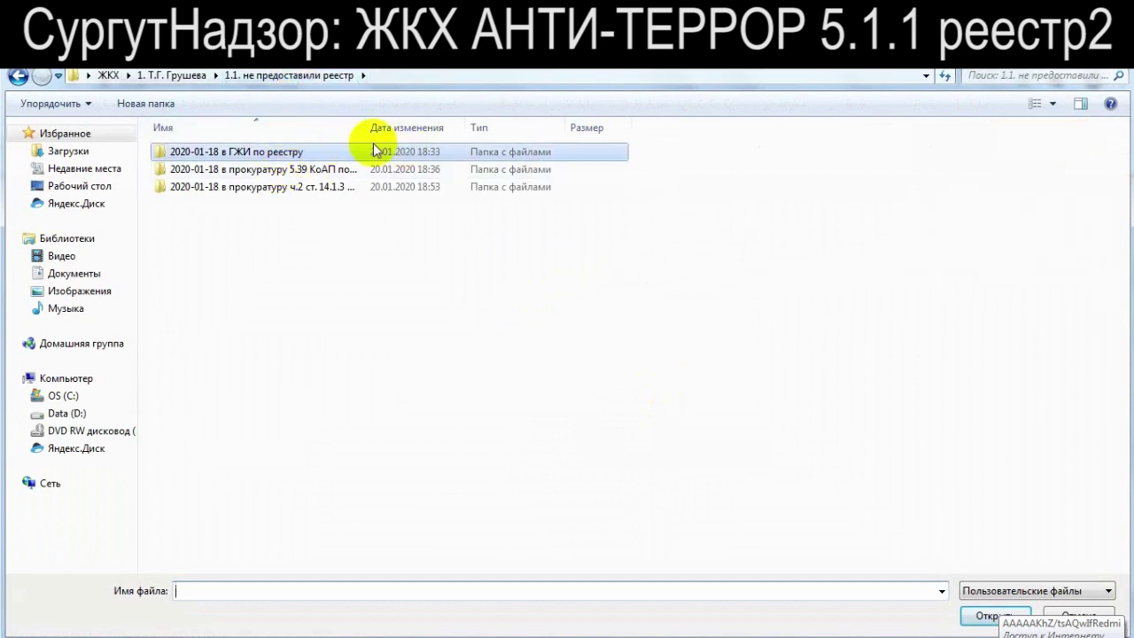
{"action": "left_click_drag", "start_coordinate": [364, 128], "coordinate": [490, 128]}
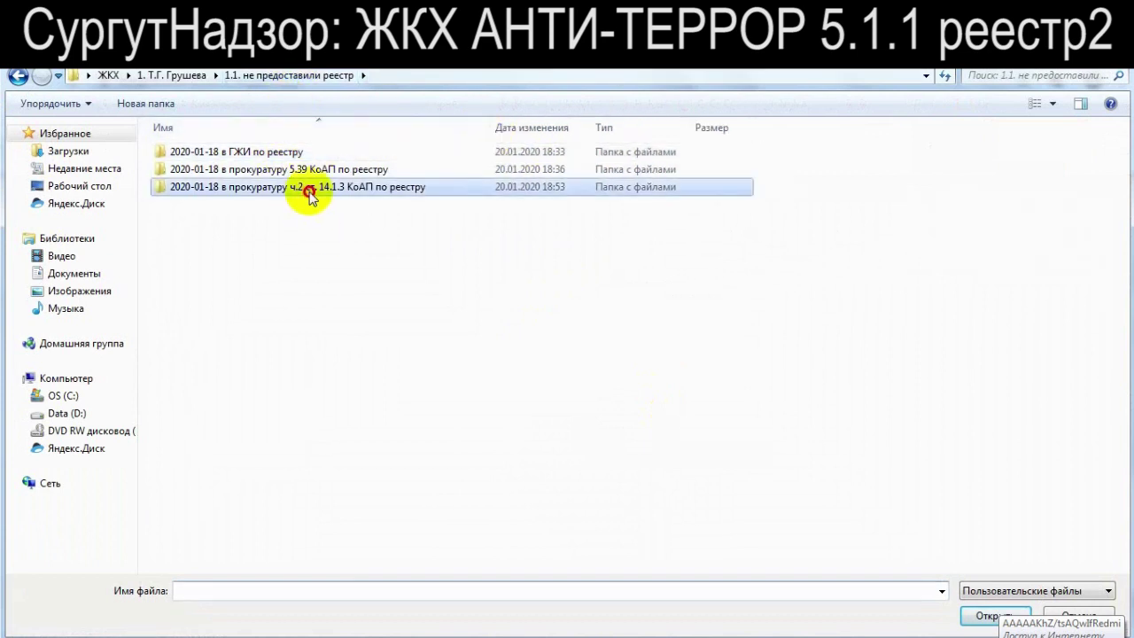
{"action": "double_click", "coordinate": [304, 188]}
{"action": "left_click_drag", "start_coordinate": [363, 127], "coordinate": [662, 128]}
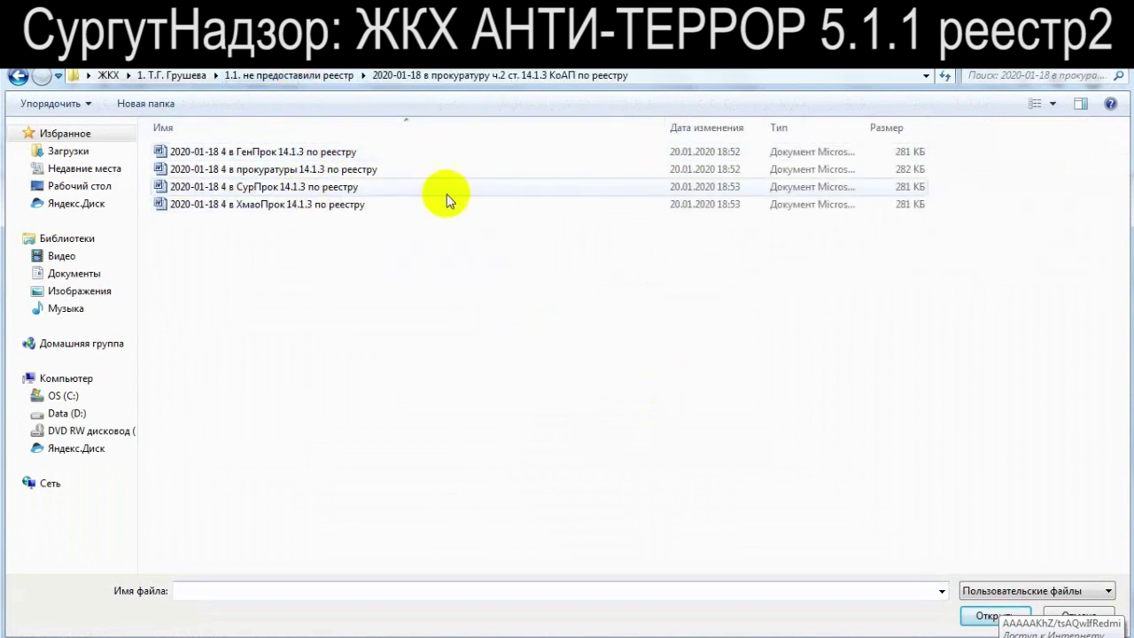
{"action": "double_click", "coordinate": [344, 152]}
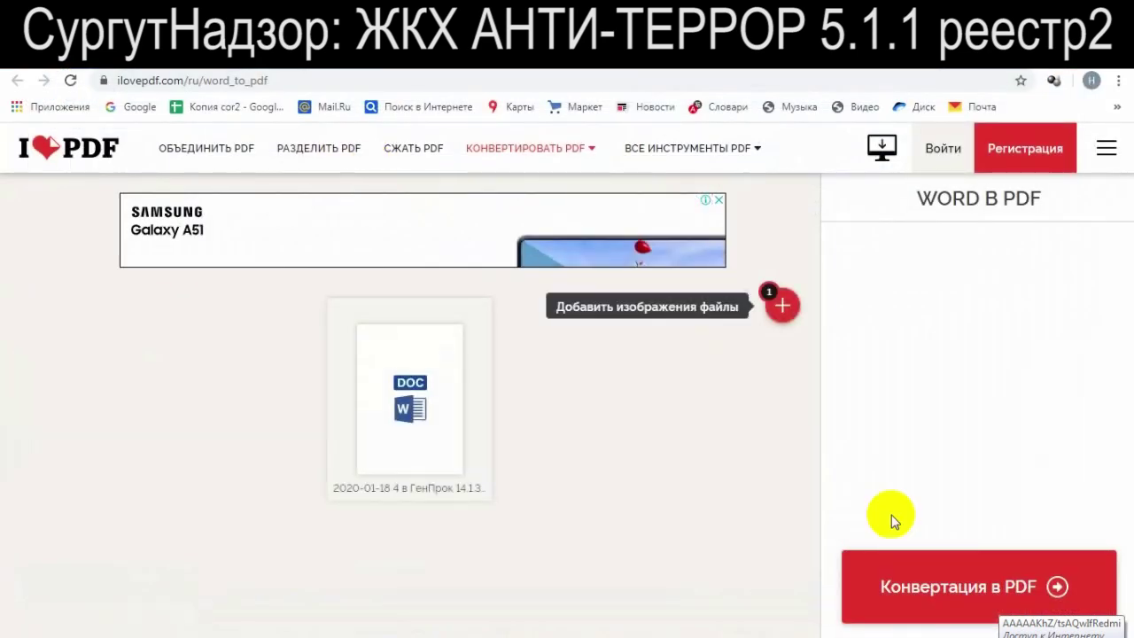
{"action": "left_click", "coordinate": [923, 580]}
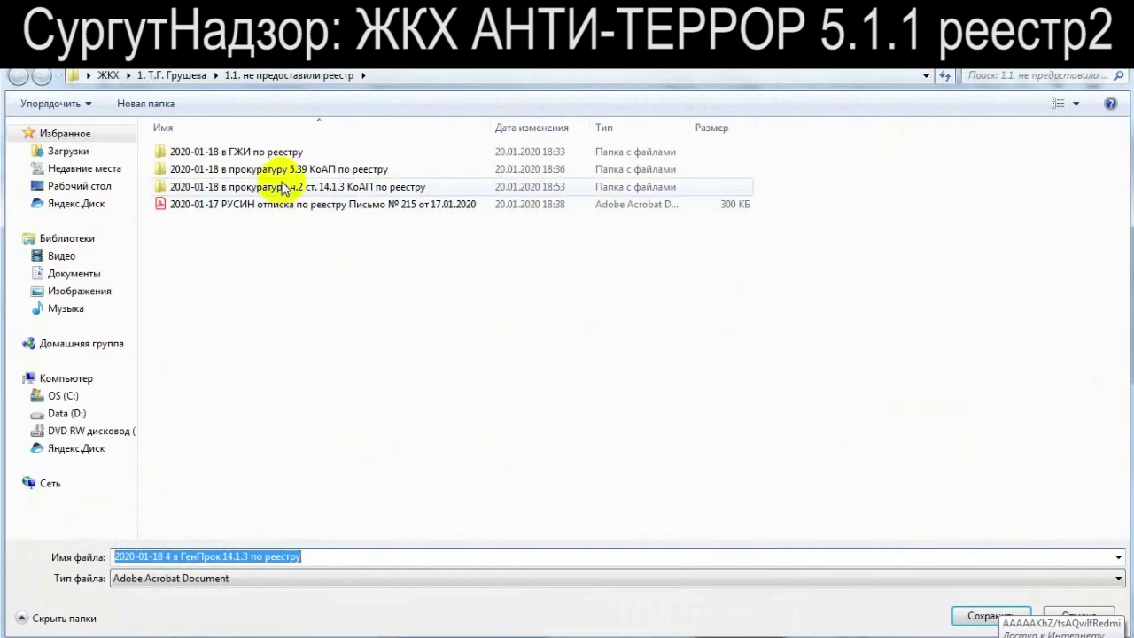
Save the converted ГенПрок PDF under its original name in the "2020-01-18 в прокуратуру ч.2 ст. 14.1.3 КоАП по реестру" folder
{"action": "left_click", "coordinate": [288, 189]}
{"action": "double_click", "coordinate": [288, 189]}
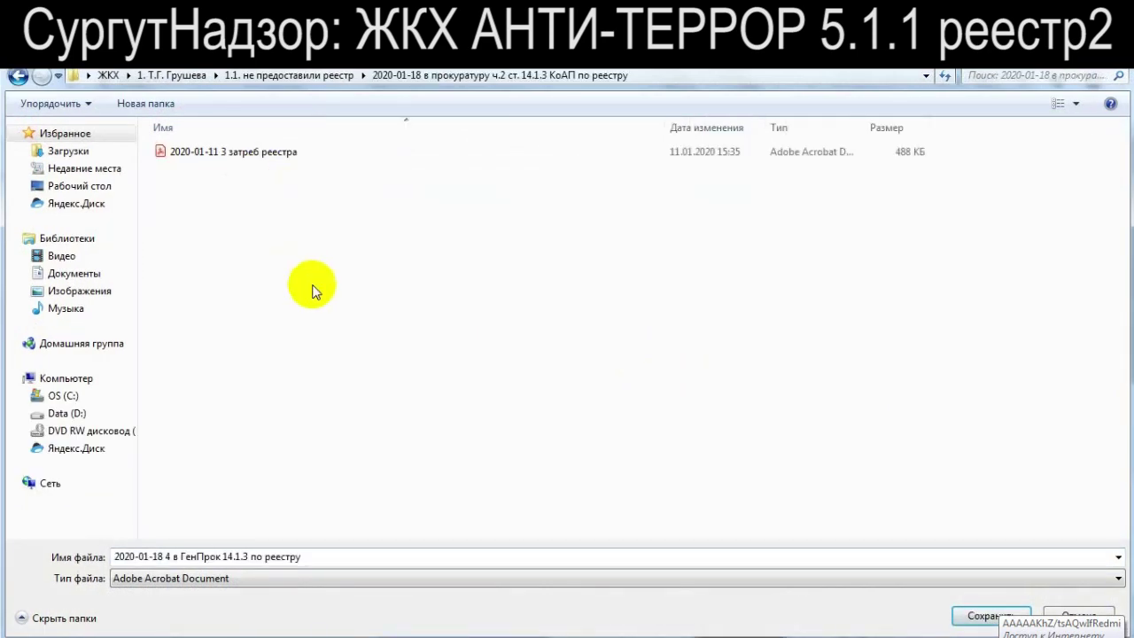
{"action": "left_click", "coordinate": [368, 557]}
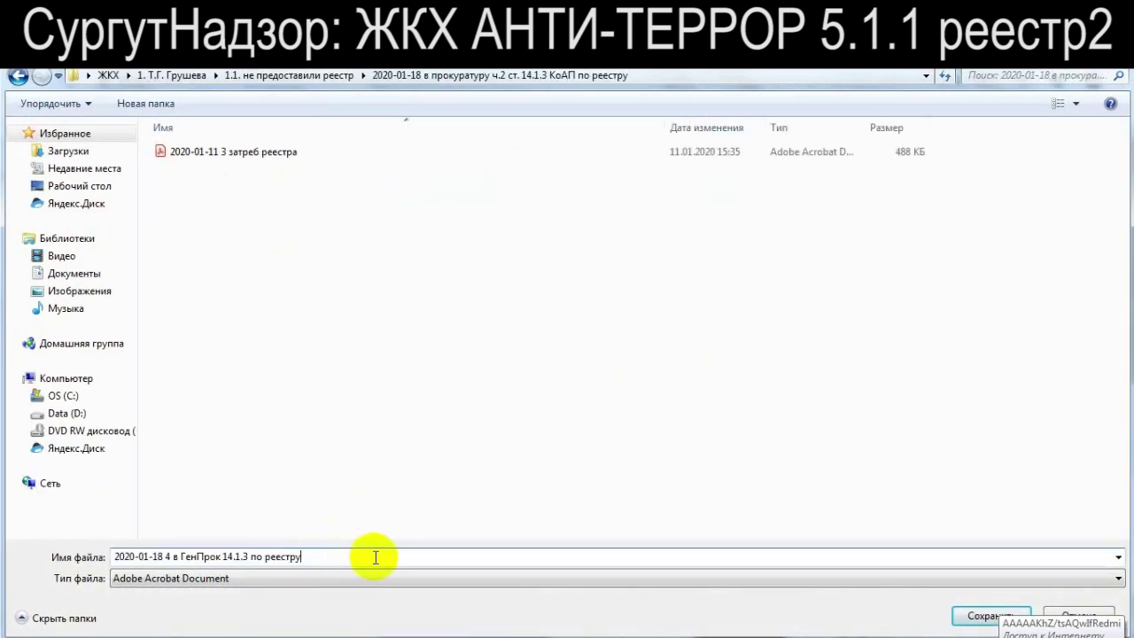
{"action": "left_click", "coordinate": [963, 613]}
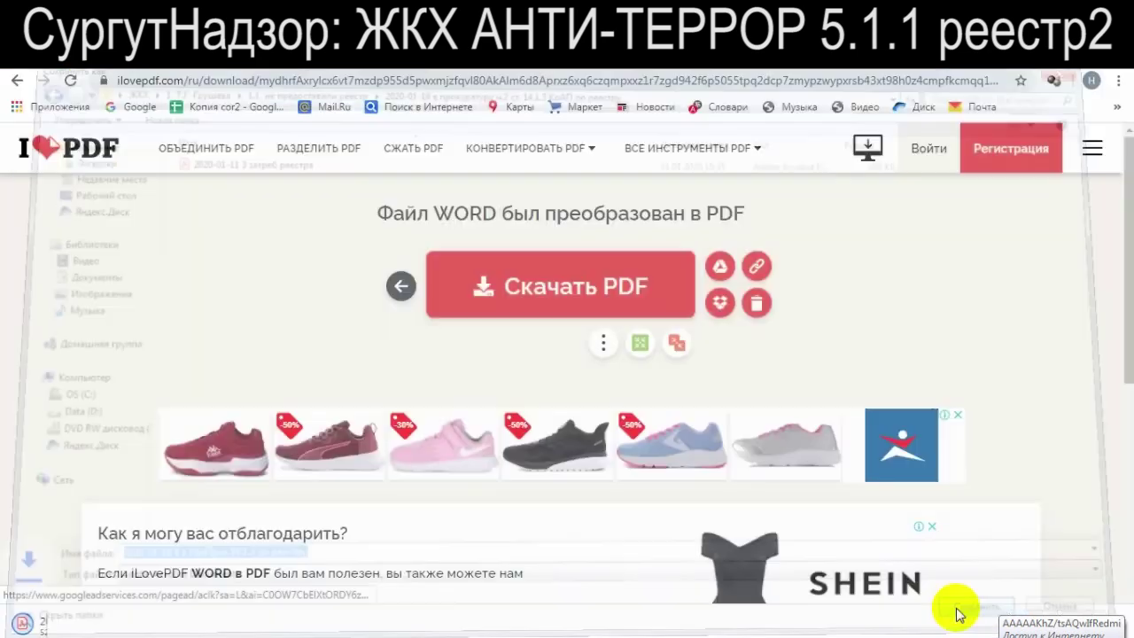
Convert "2020-01-18 4 в СурПрок 14.1.3 по реестру" to PDF and save it in the same folder
{"action": "left_click", "coordinate": [400, 288]}
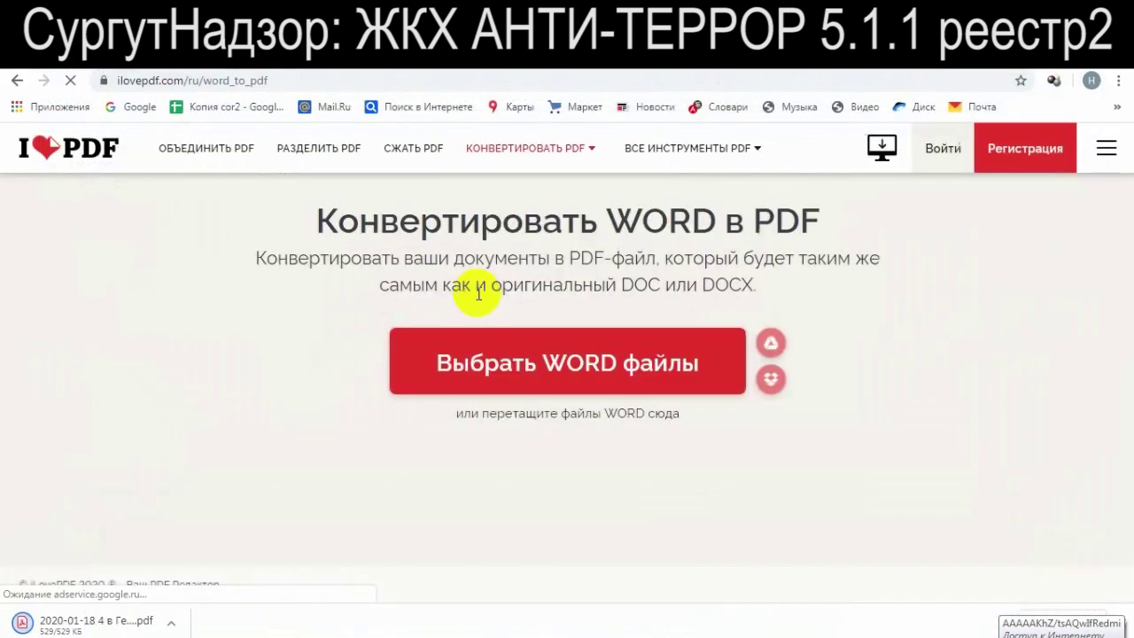
{"action": "left_click", "coordinate": [519, 367]}
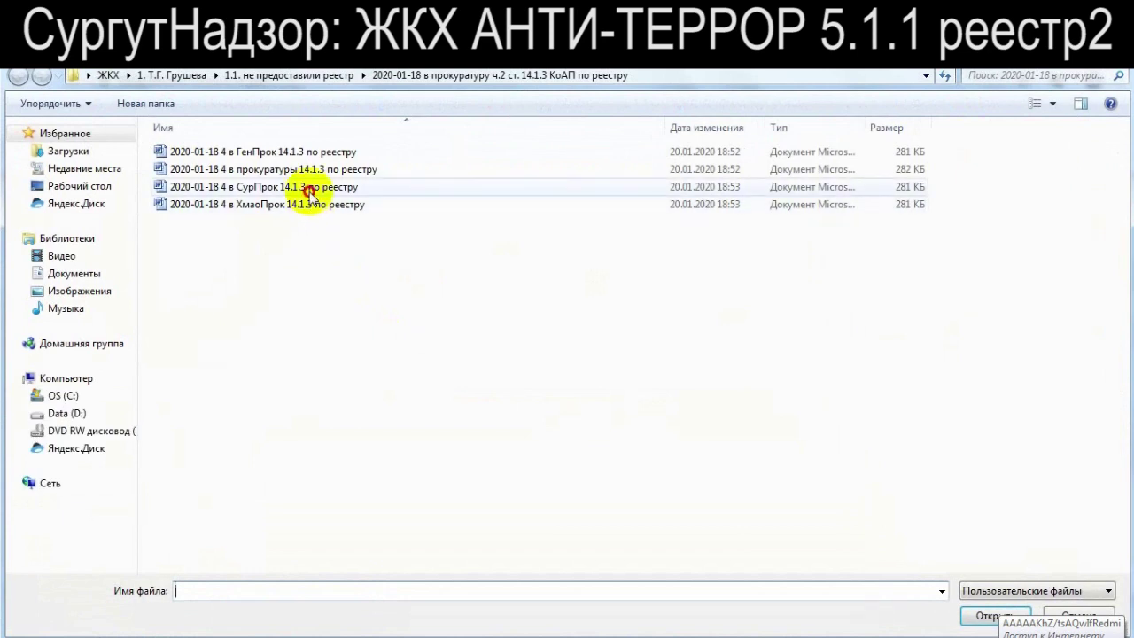
{"action": "double_click", "coordinate": [304, 188]}
{"action": "left_click", "coordinate": [899, 524]}
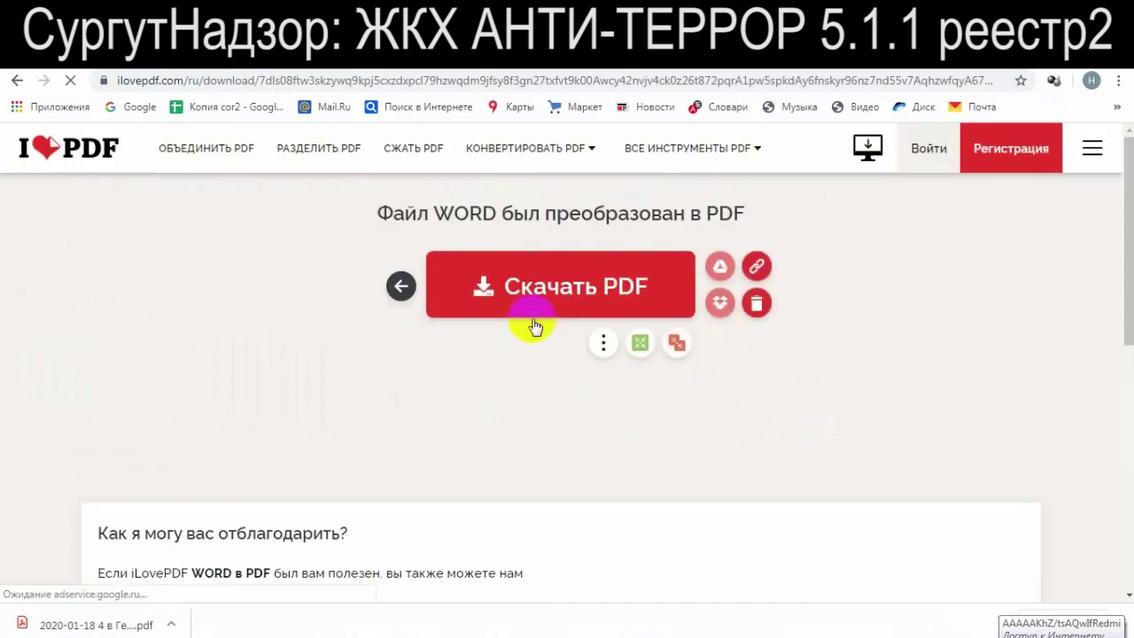
{"action": "left_click", "coordinate": [535, 312]}
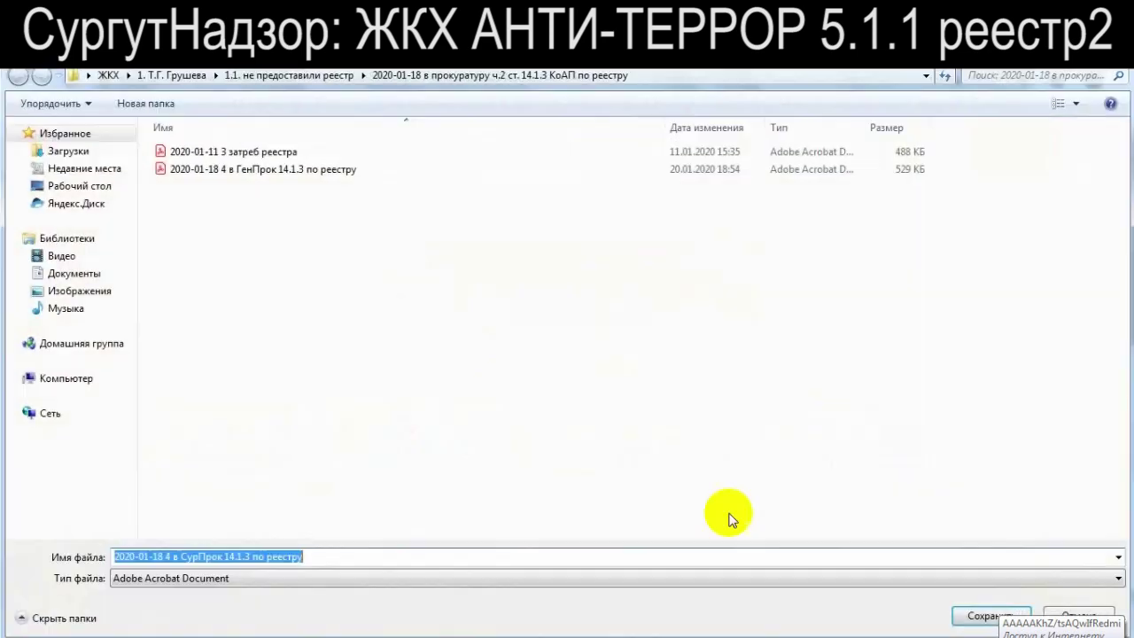
{"action": "left_click", "coordinate": [978, 615]}
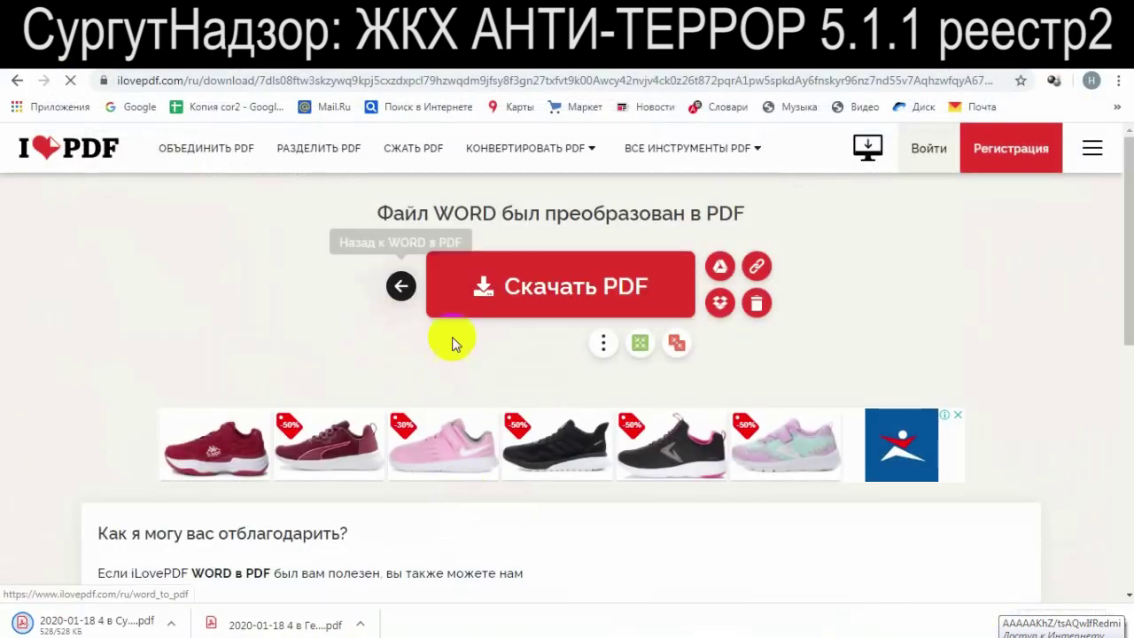
Convert "2020-01-18 4 в ХмаоПрок 14.1.3 по реестру" to PDF and save it alongside the other two
{"action": "left_click", "coordinate": [516, 360]}
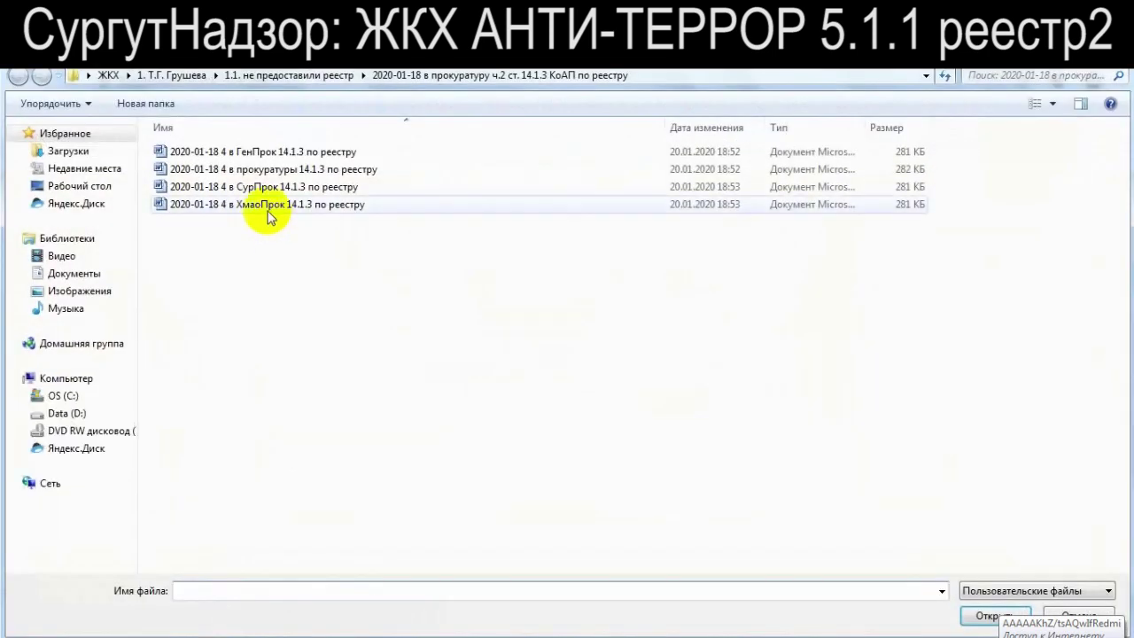
{"action": "double_click", "coordinate": [270, 205]}
{"action": "left_click", "coordinate": [962, 544]}
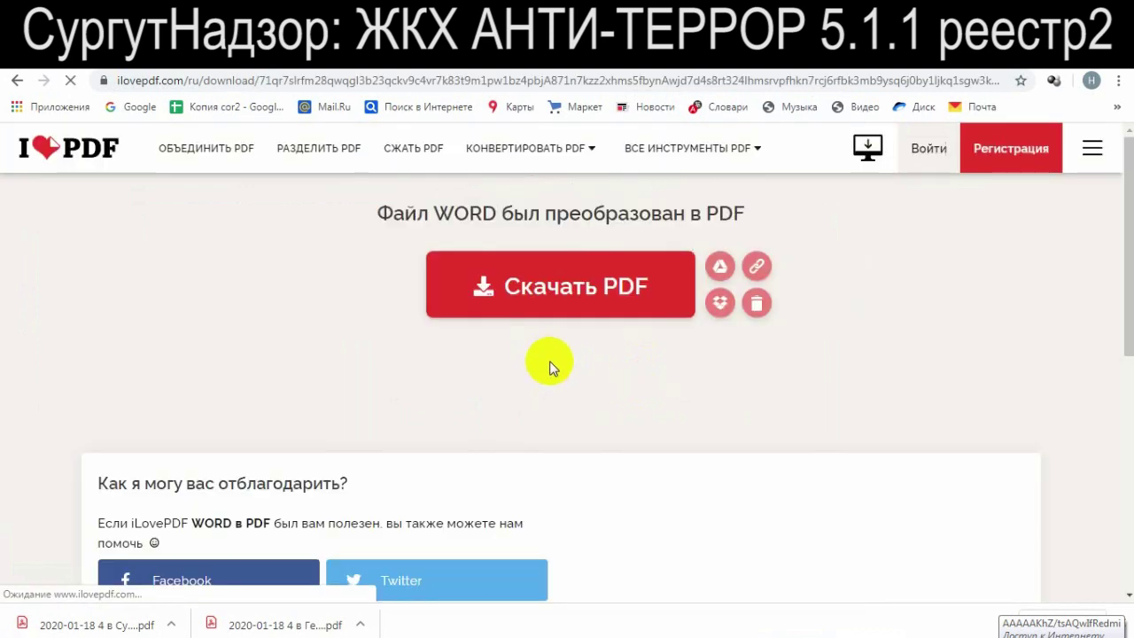
{"action": "left_click", "coordinate": [544, 295]}
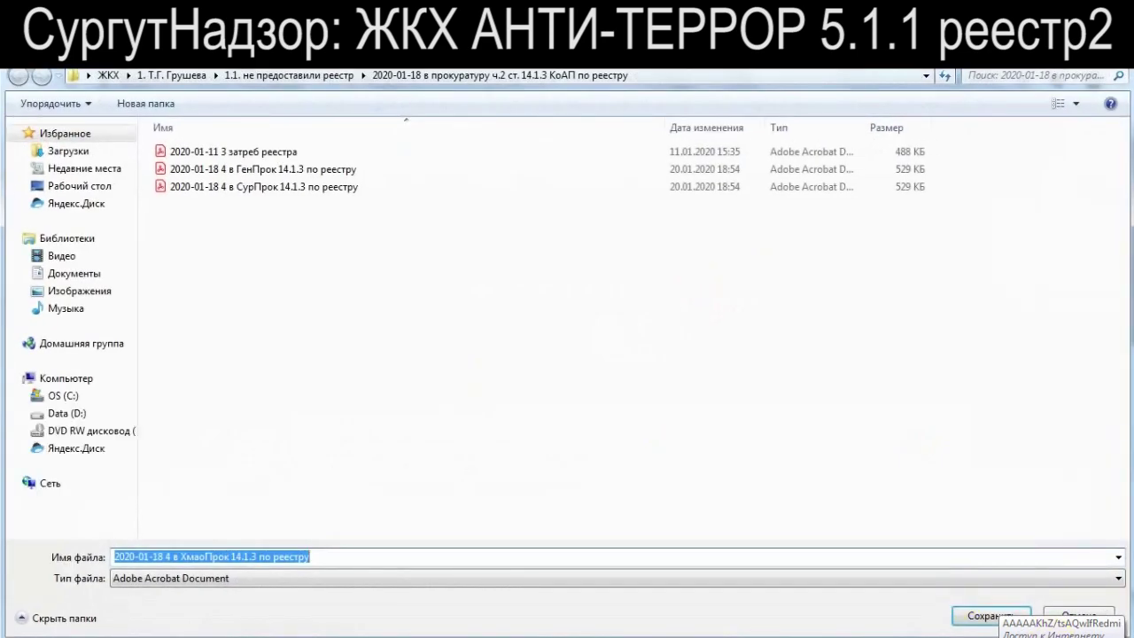
{"action": "left_click", "coordinate": [988, 613]}
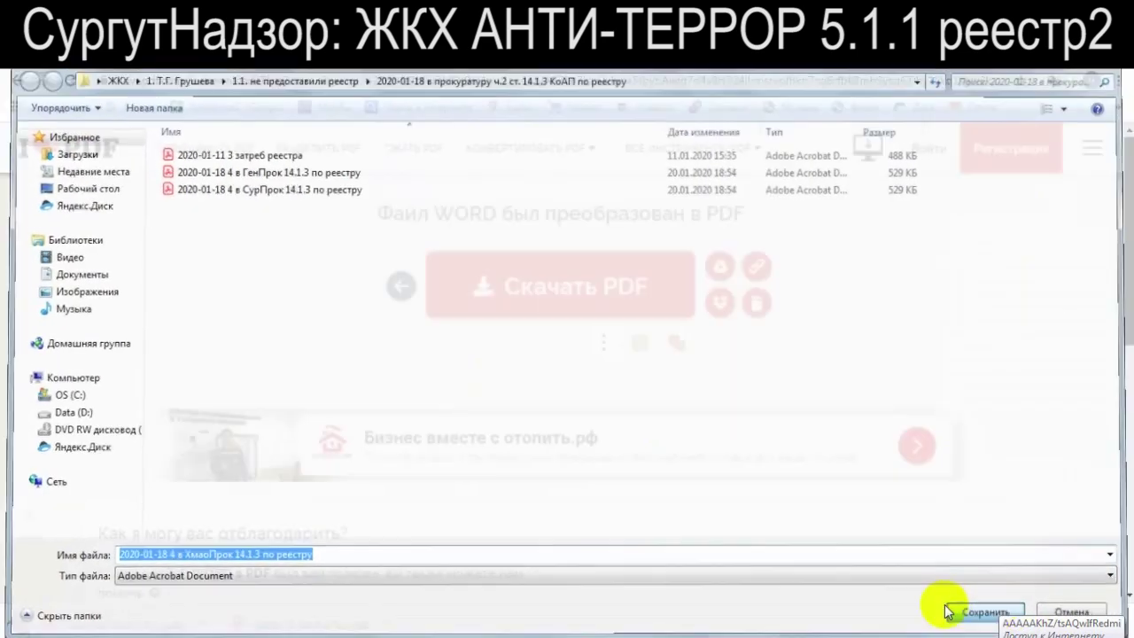
{"action": "left_click", "coordinate": [402, 287]}
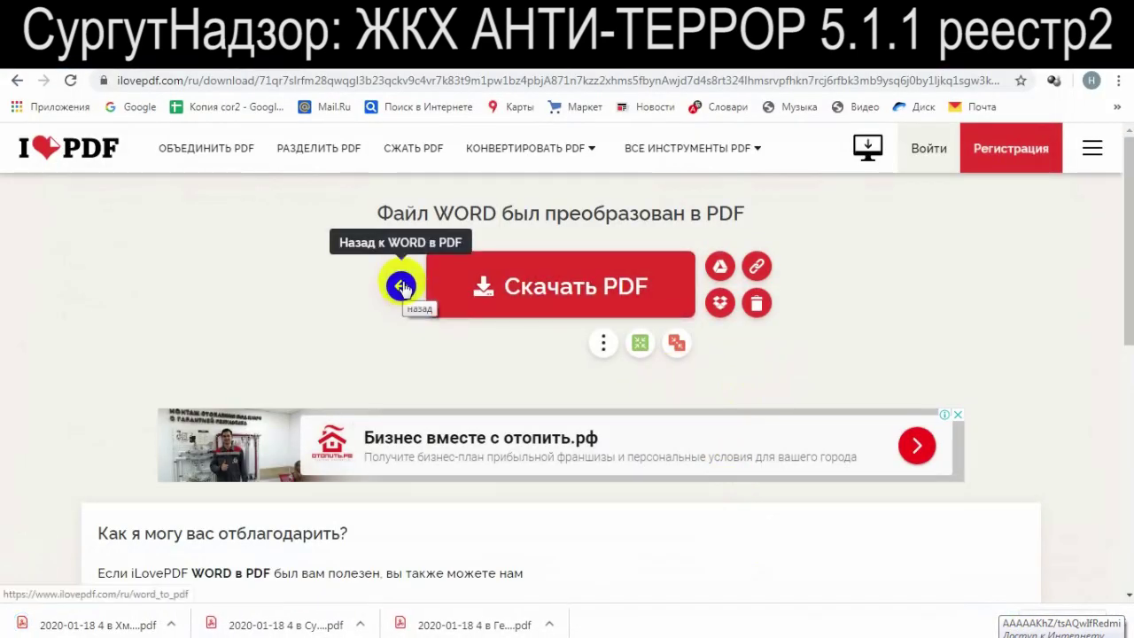
Check the complaint folder for the new ГенПрок PDF and the "2020-01-11 3 затреб реестра" attachment
{"action": "left_click", "coordinate": [23, 634]}
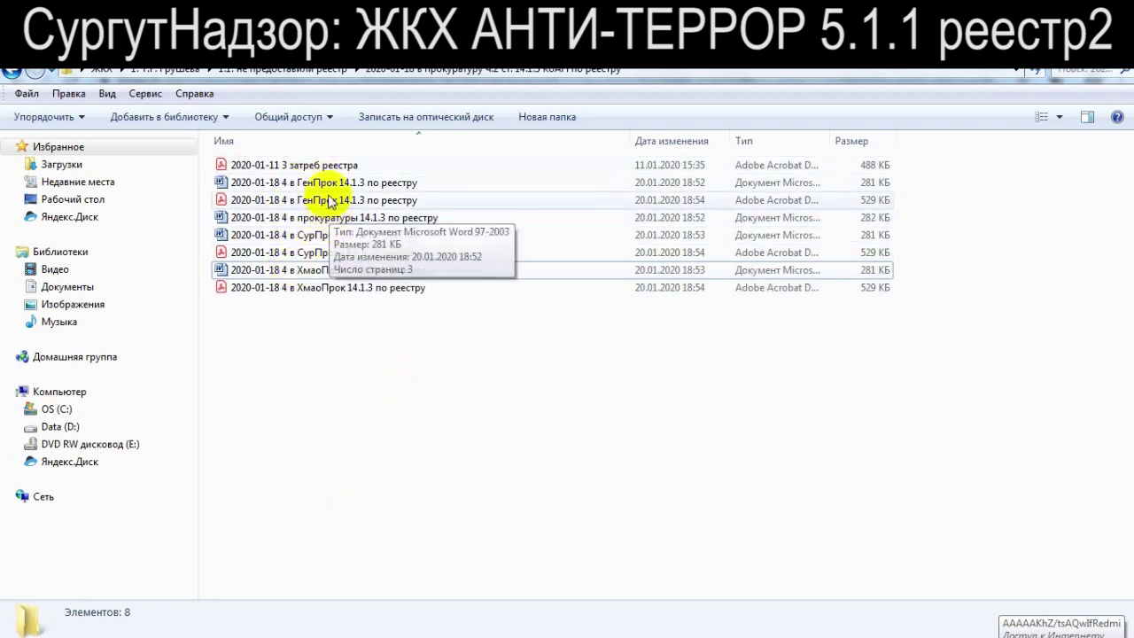
{"action": "left_click", "coordinate": [320, 200]}
{"action": "left_click", "coordinate": [328, 166]}
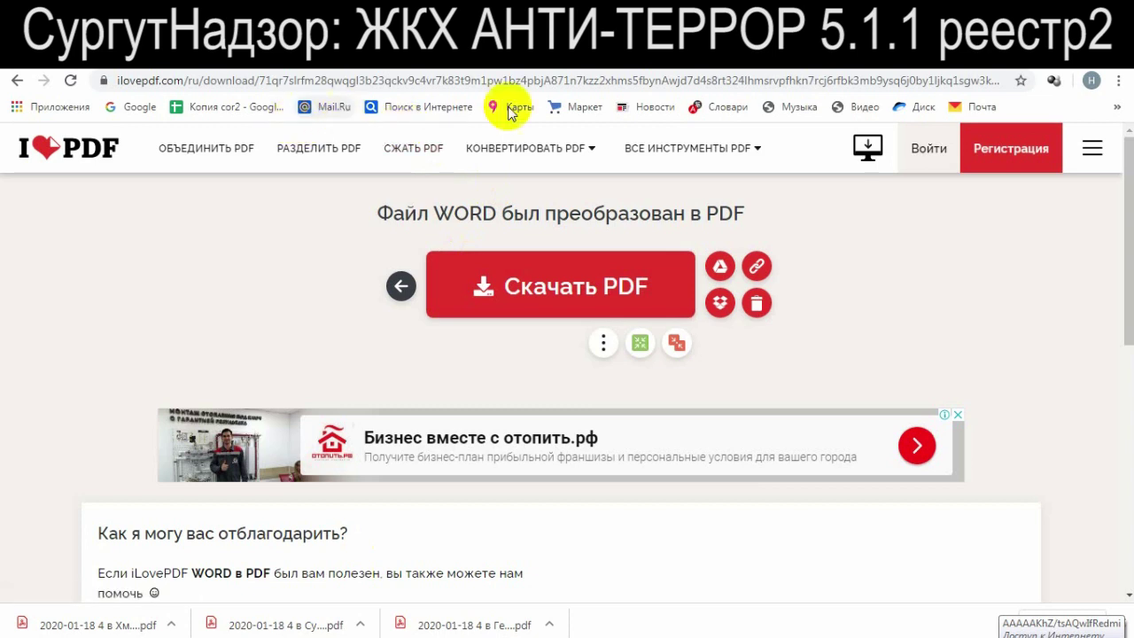
Search Google for "join pdf" and open the iLovePDF tool for merging PDF files
{"action": "left_click", "coordinate": [144, 110]}
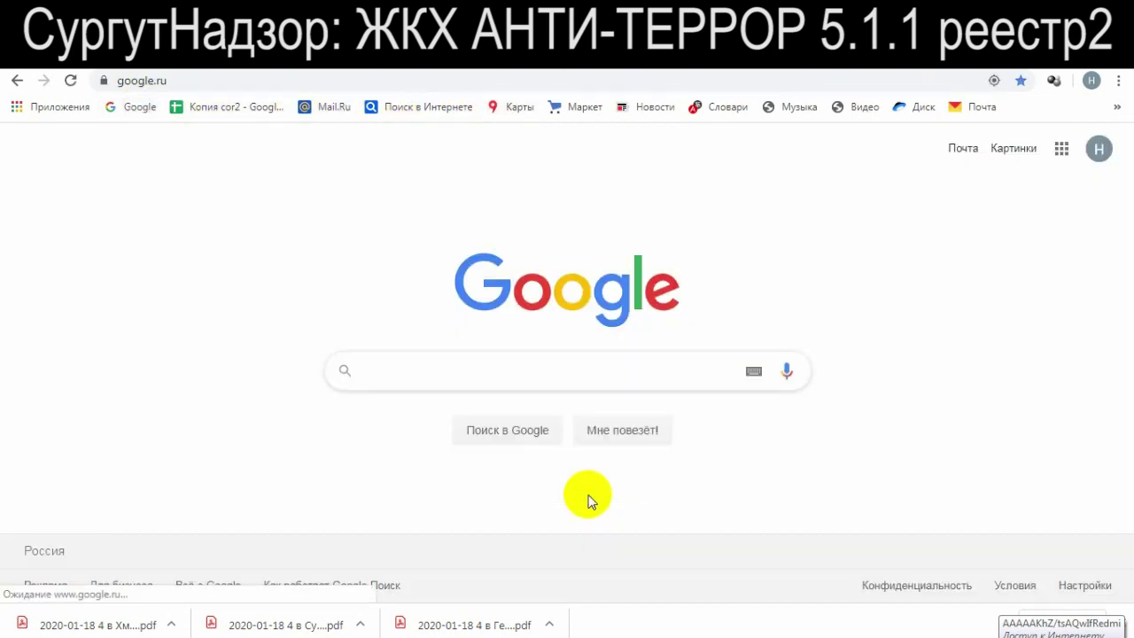
{"action": "type", "text": "join pdf"}
{"action": "key", "text": "Return"}
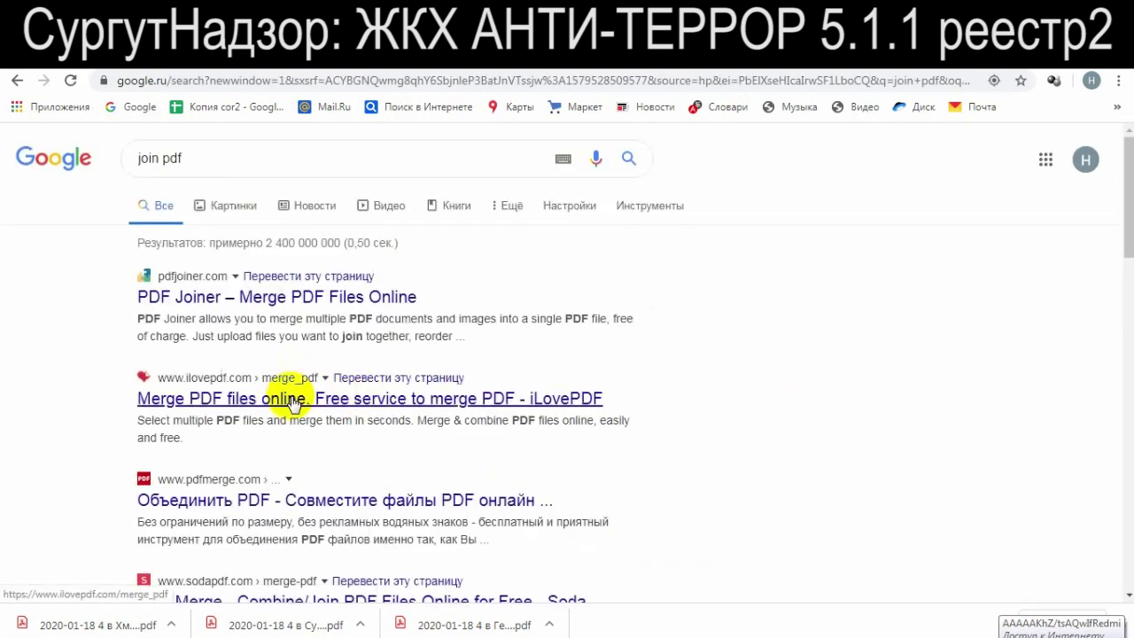
{"action": "left_click", "coordinate": [292, 401]}
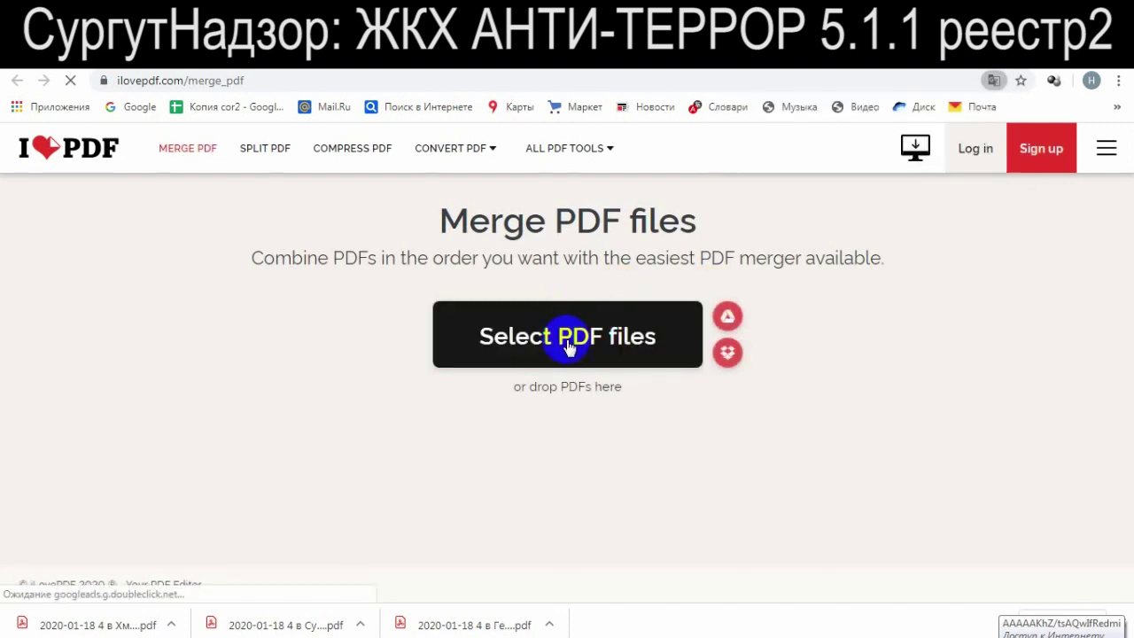
Add "2020-01-11 3 затреб реестра" and "2020-01-18 4 в ГенПрок 14.1.3 по реестру" as the PDFs to merge
{"action": "left_click", "coordinate": [481, 345]}
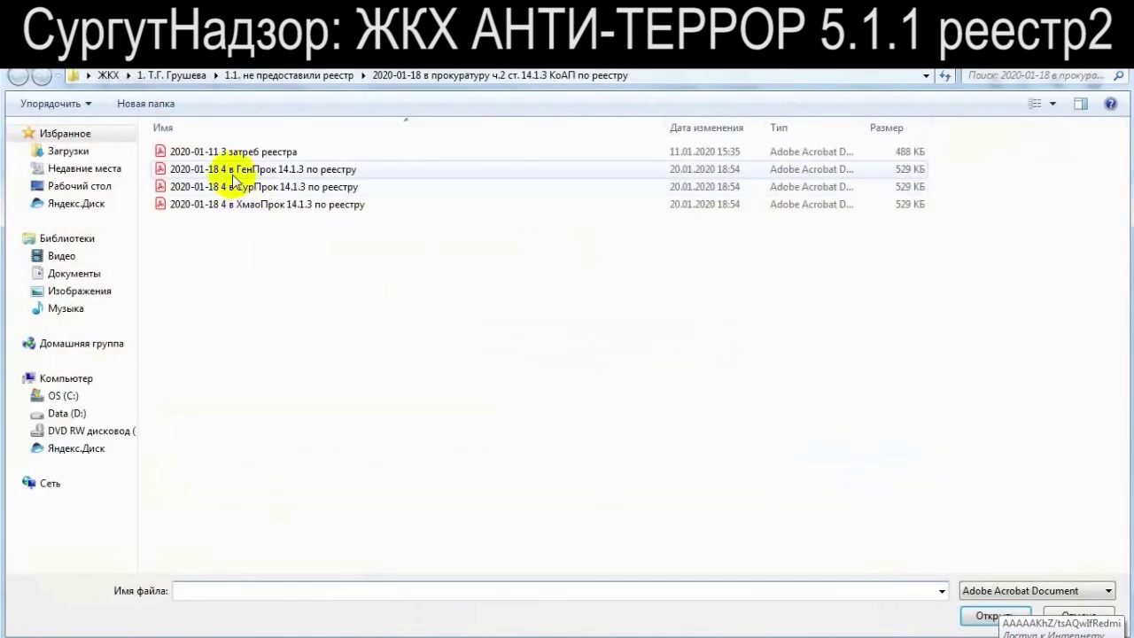
{"action": "left_click", "coordinate": [251, 170]}
{"action": "left_click", "coordinate": [252, 152], "text": "ctrl"}
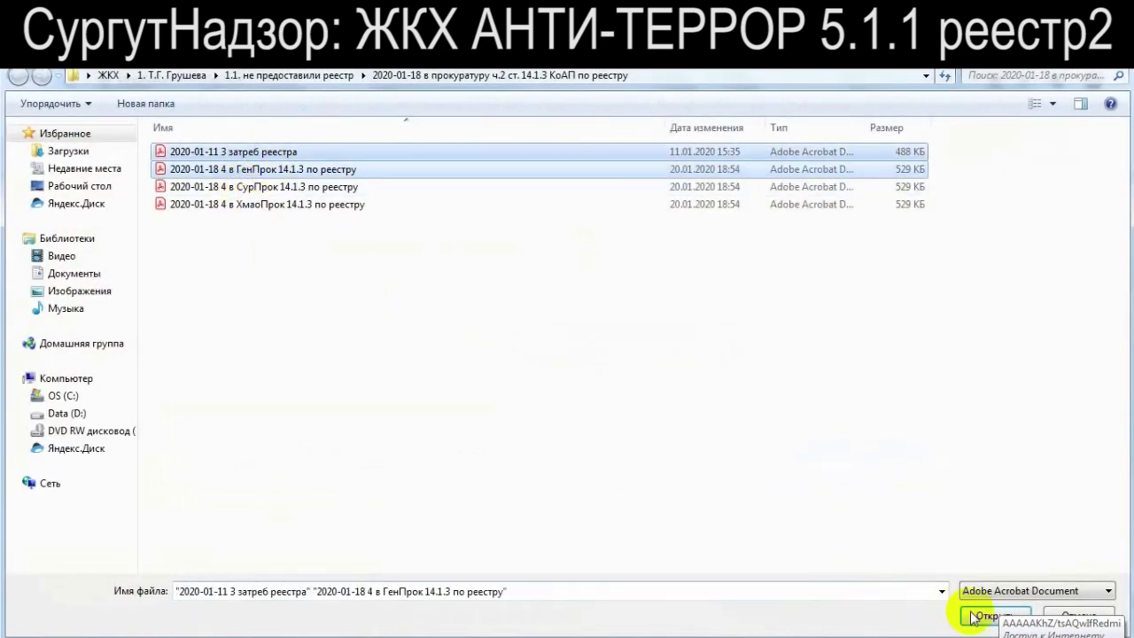
{"action": "left_click", "coordinate": [974, 618]}
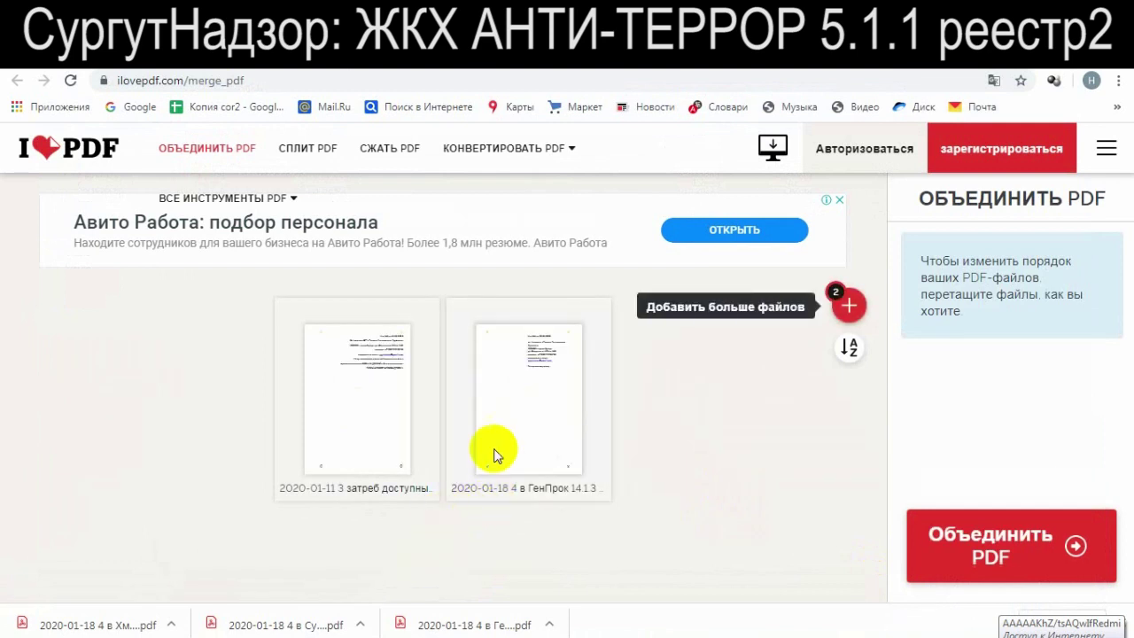
Put the ГенПрок complaint before the registry request, merge them, and save the result as "2020-01-18 4 в ГенПрок 14.1.3 по реестру JOINED"
{"action": "left_click_drag", "start_coordinate": [524, 435], "coordinate": [353, 445]}
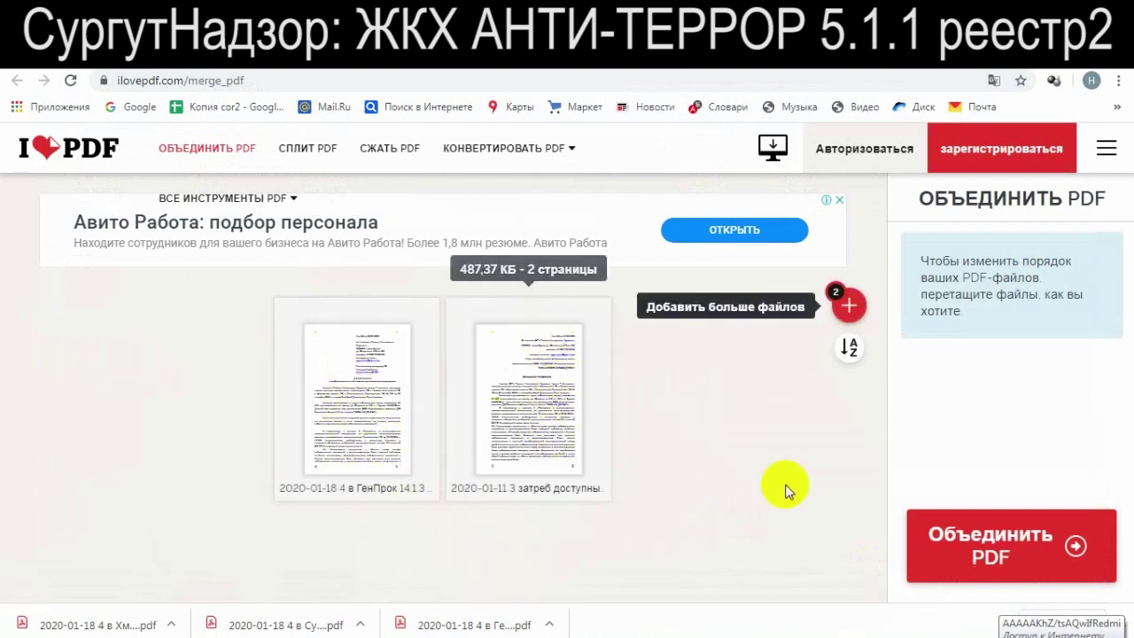
{"action": "left_click", "coordinate": [944, 541]}
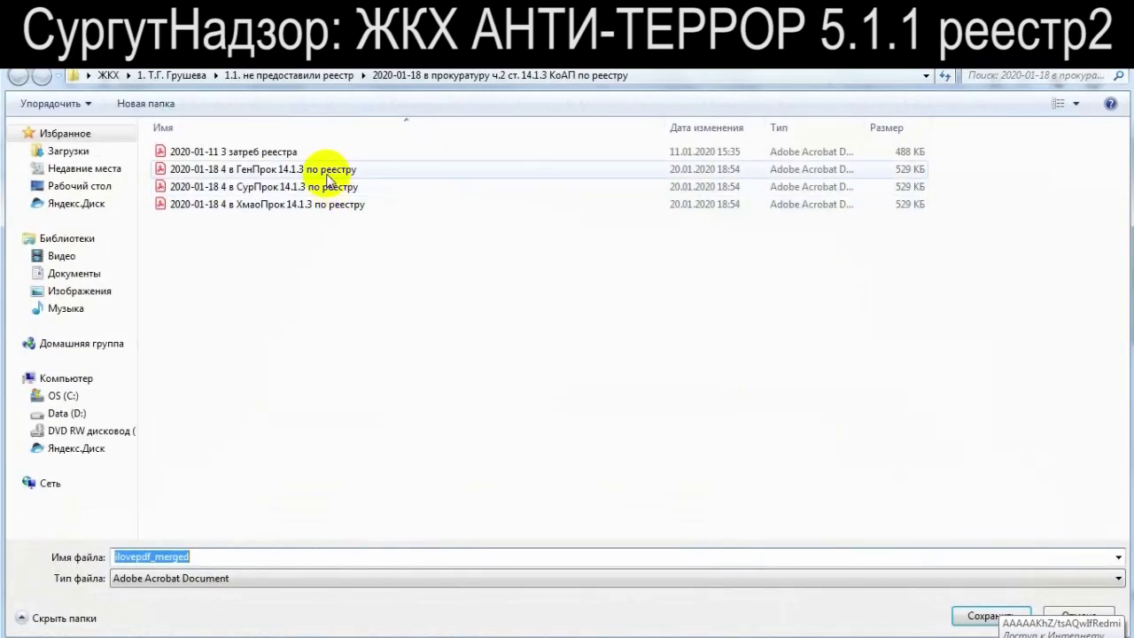
{"action": "left_click", "coordinate": [328, 169]}
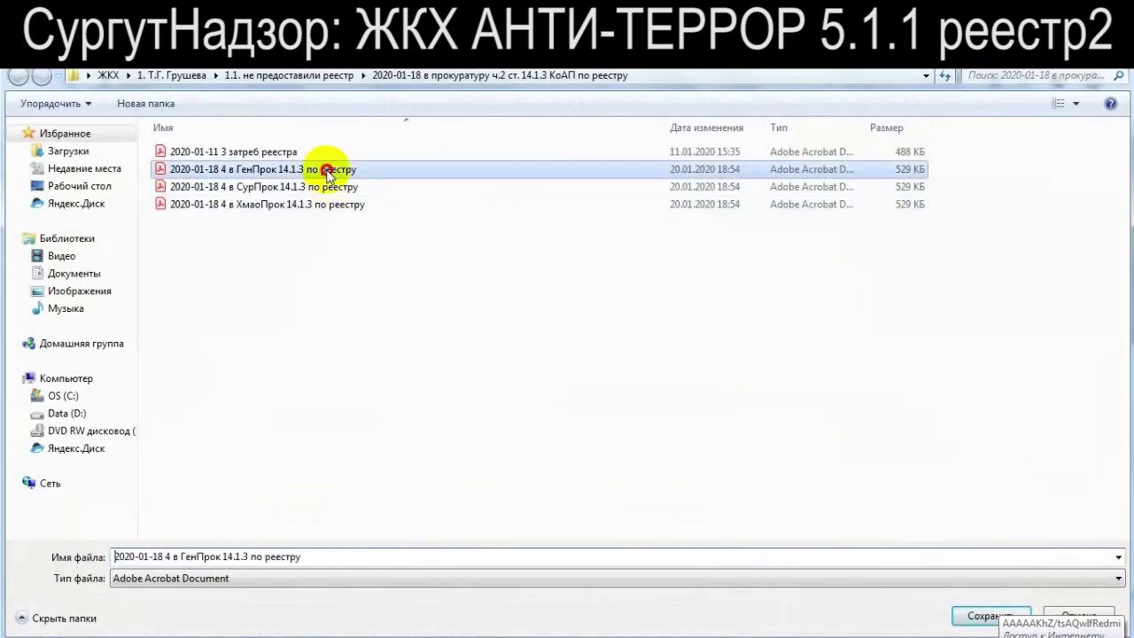
{"action": "left_click", "coordinate": [336, 553]}
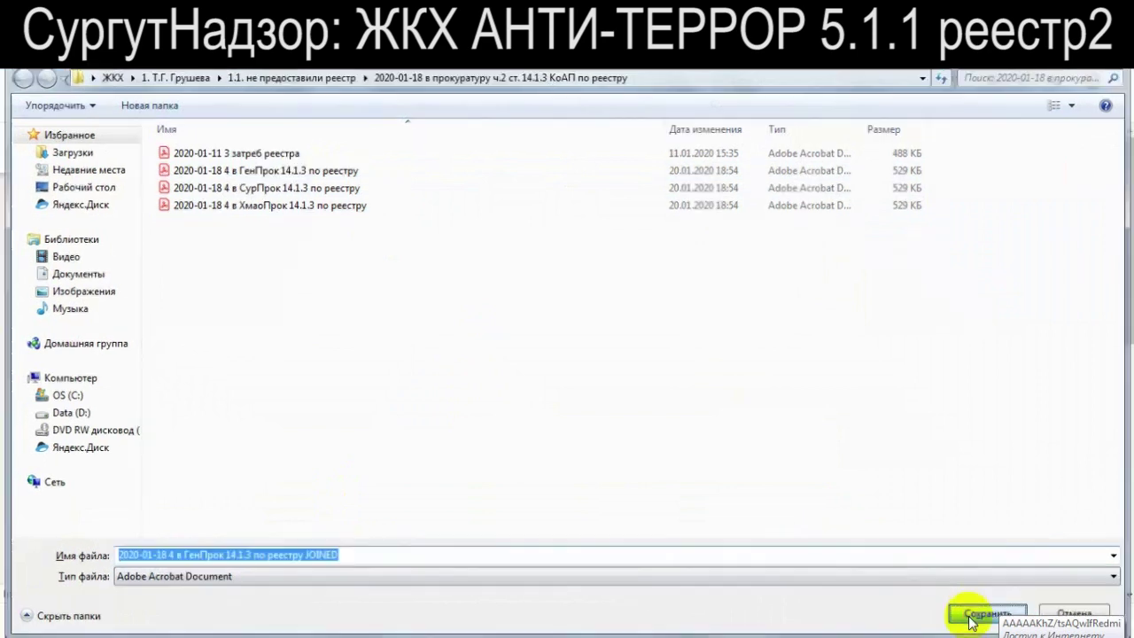
{"action": "left_click", "coordinate": [974, 615]}
Start a new merge with "2020-01-18 4 в СурПрок 14.1.3 по реестру" placed before "2020-01-11 3 затреб реестра" and combine the two PDFs
{"action": "left_click", "coordinate": [292, 285]}
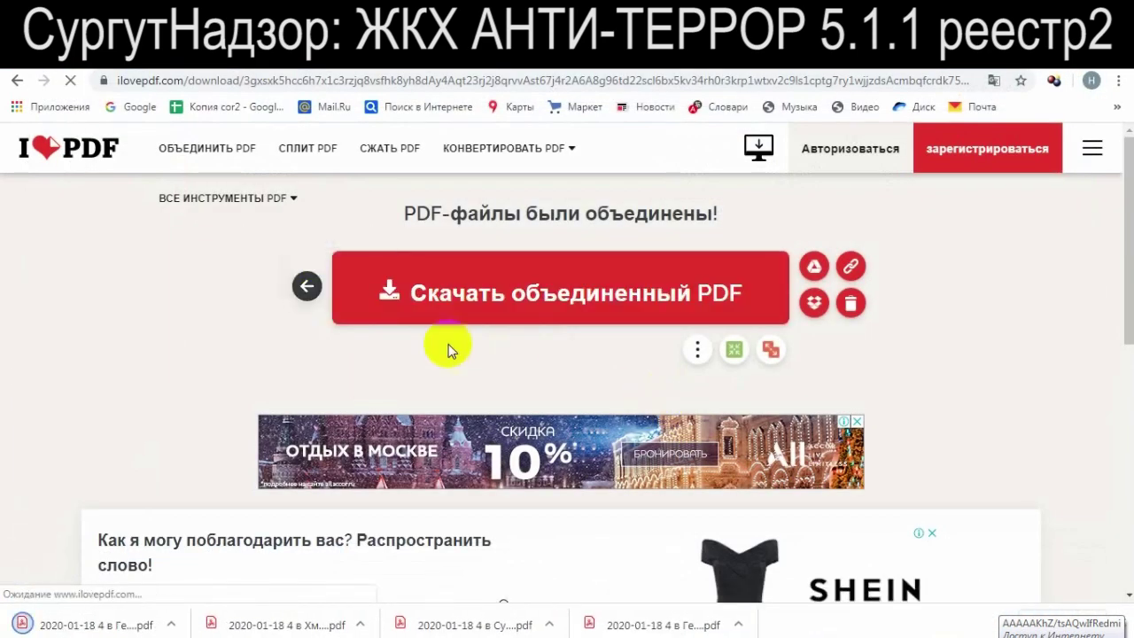
{"action": "left_click", "coordinate": [465, 381]}
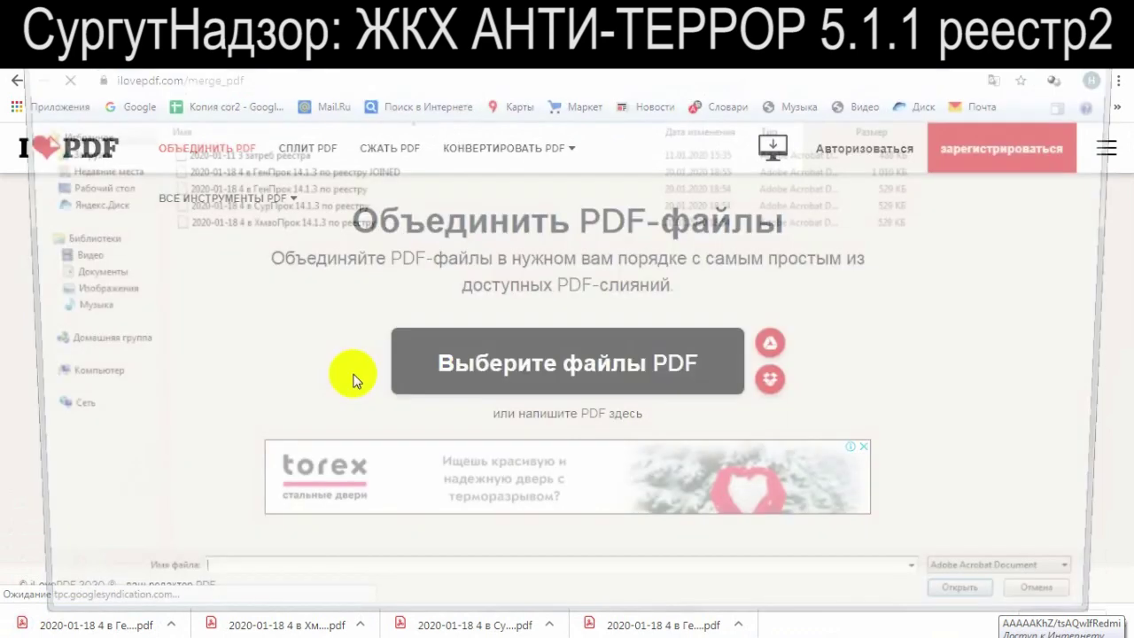
{"action": "left_click", "coordinate": [306, 205]}
{"action": "left_click", "coordinate": [213, 152], "text": "ctrl"}
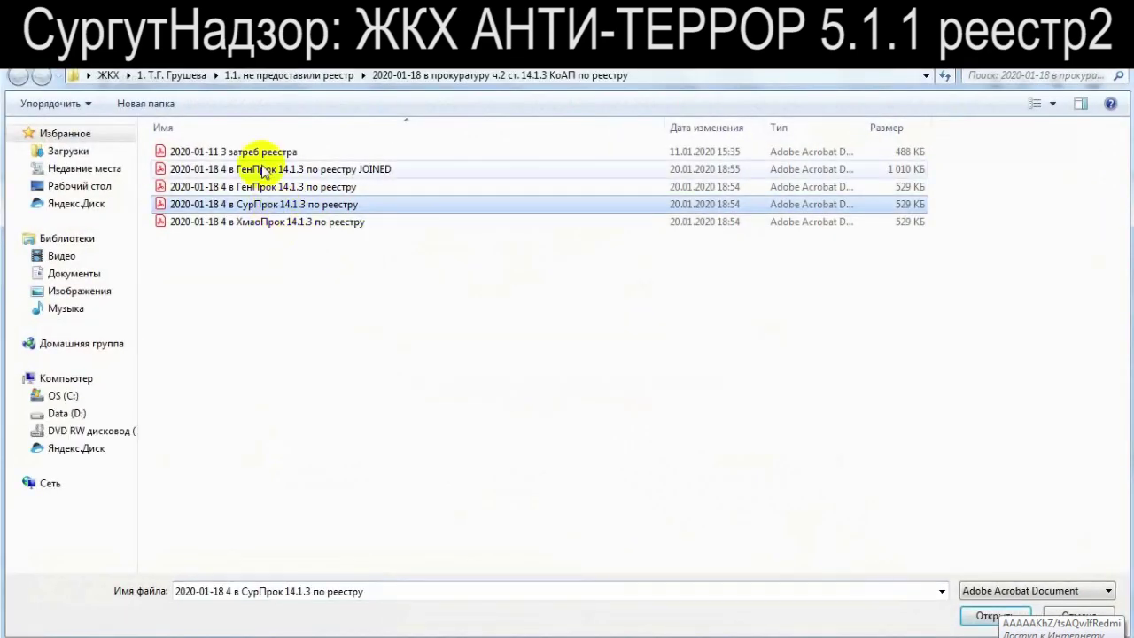
{"action": "left_click", "coordinate": [979, 614]}
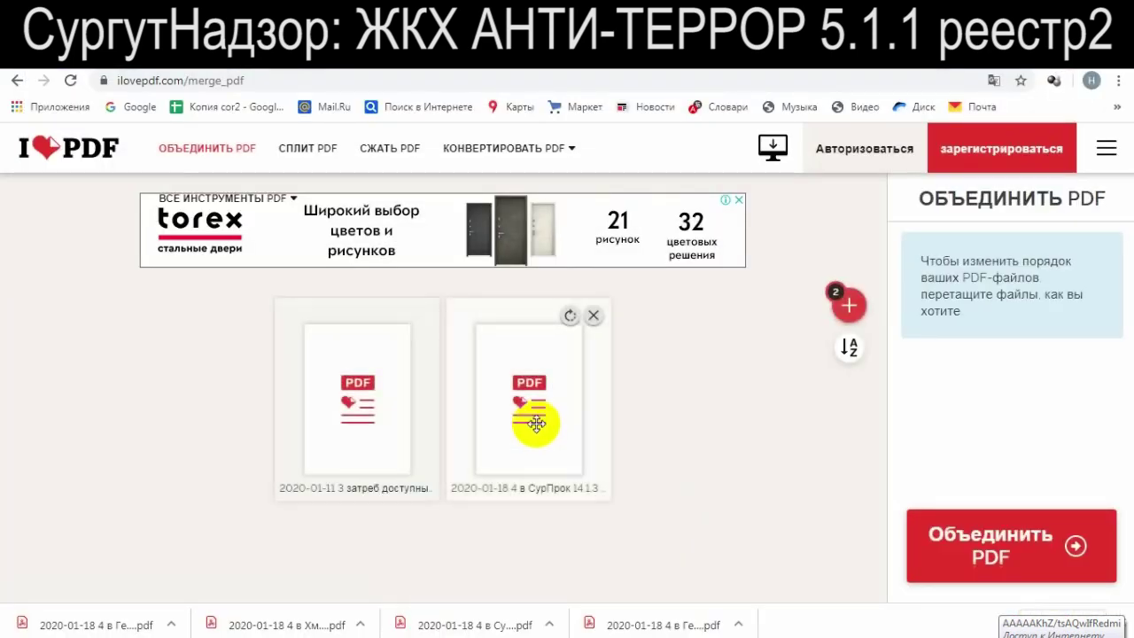
{"action": "left_click_drag", "start_coordinate": [534, 399], "coordinate": [375, 400]}
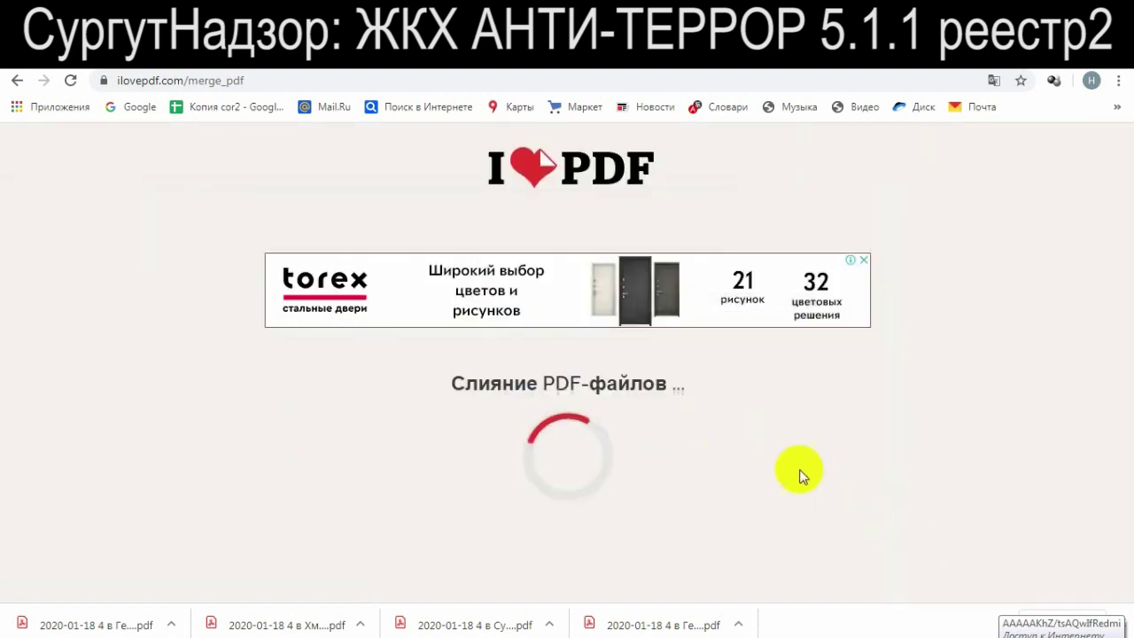
{"action": "left_click", "coordinate": [984, 550]}
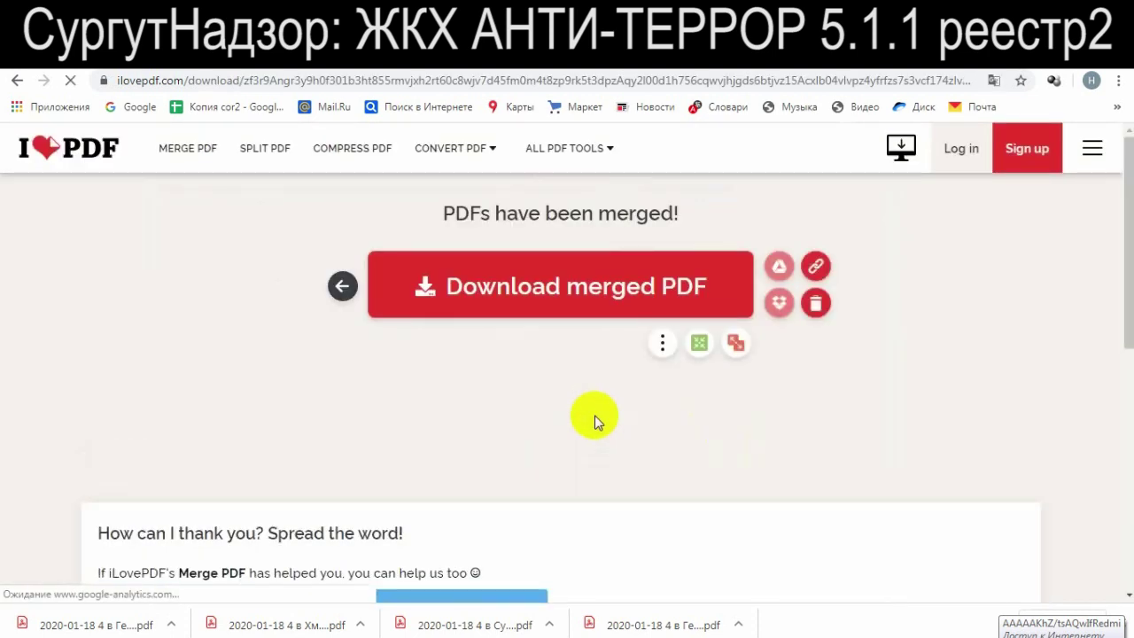
Download the merged PDF and save it as "2020-01-18 4 в СурПрок 14.1.3 по реестру JOINED"
{"action": "left_click", "coordinate": [501, 298]}
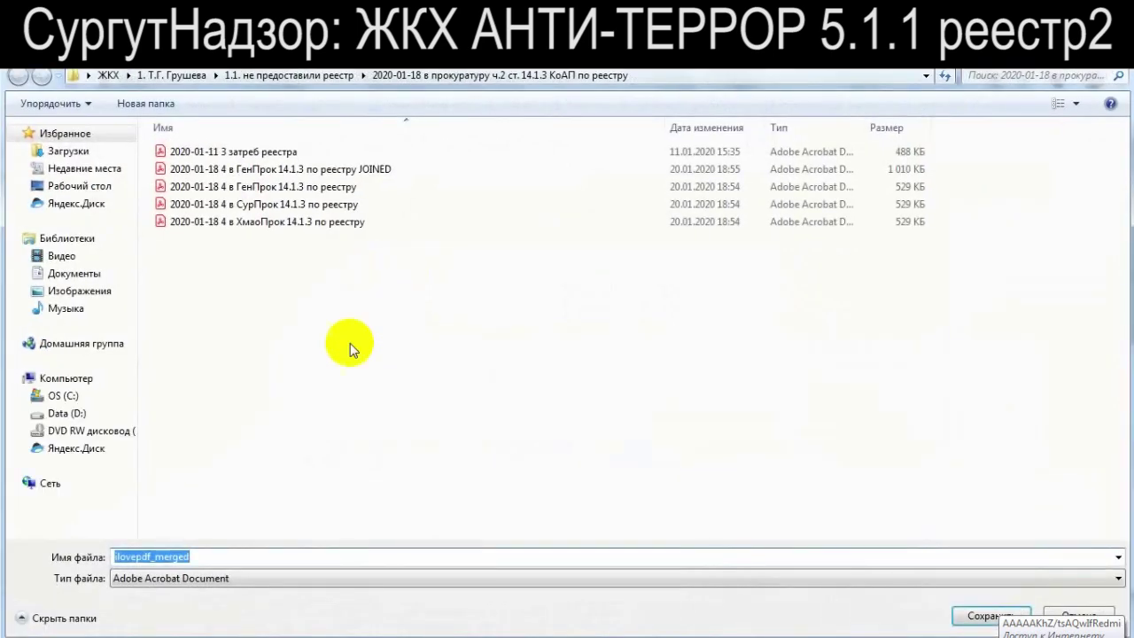
{"action": "left_click", "coordinate": [310, 204]}
{"action": "left_click", "coordinate": [351, 556]}
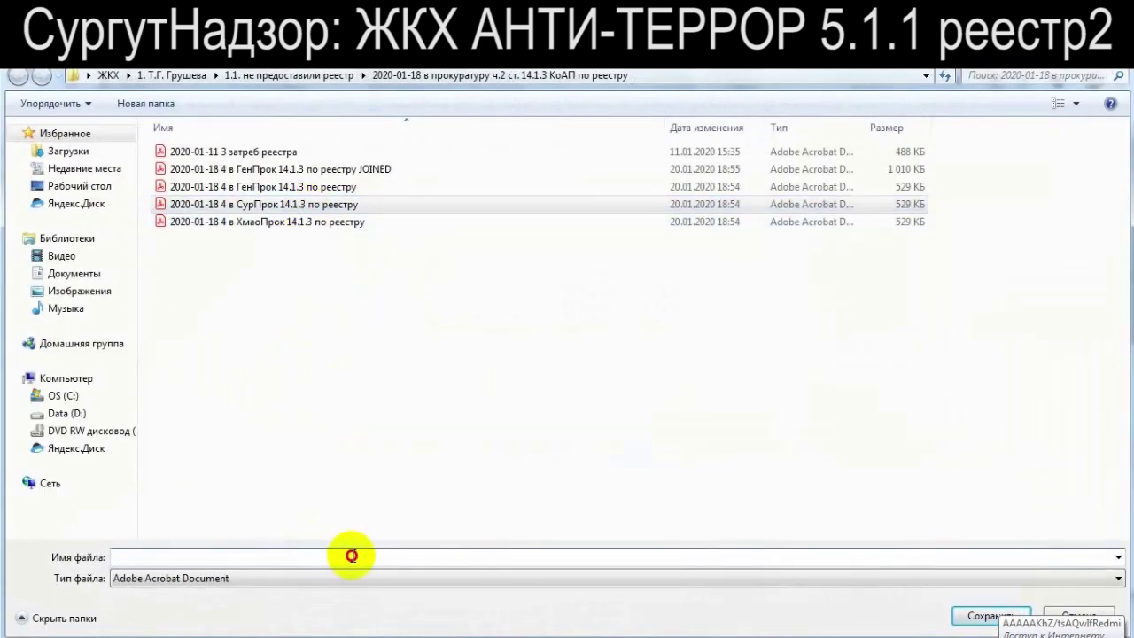
{"action": "type", "text": "О"}
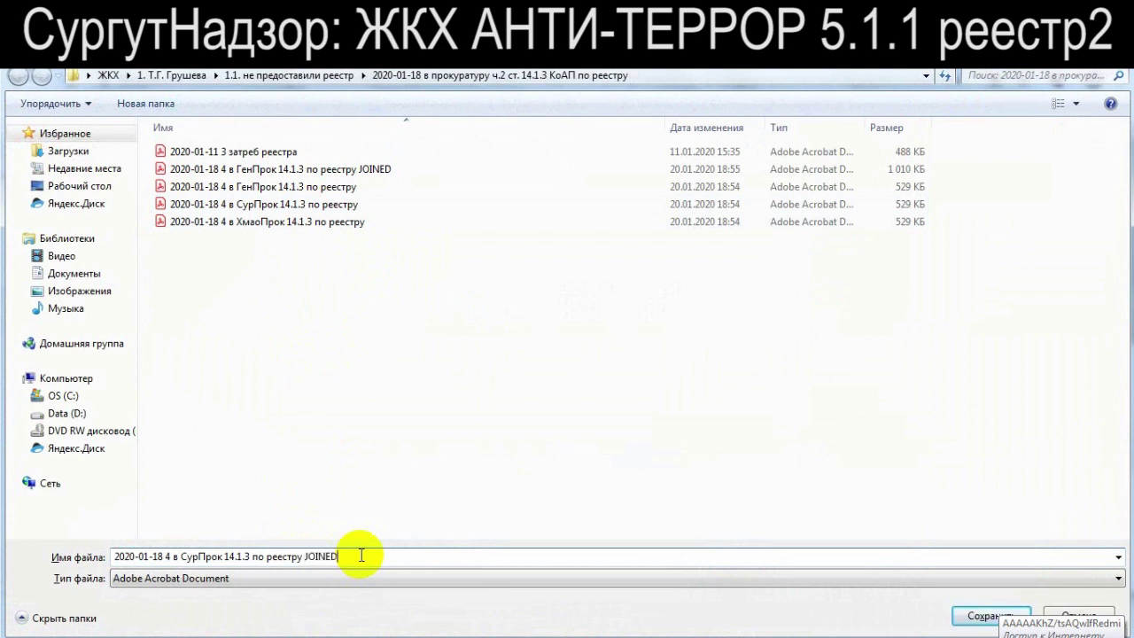
{"action": "left_click", "coordinate": [991, 616]}
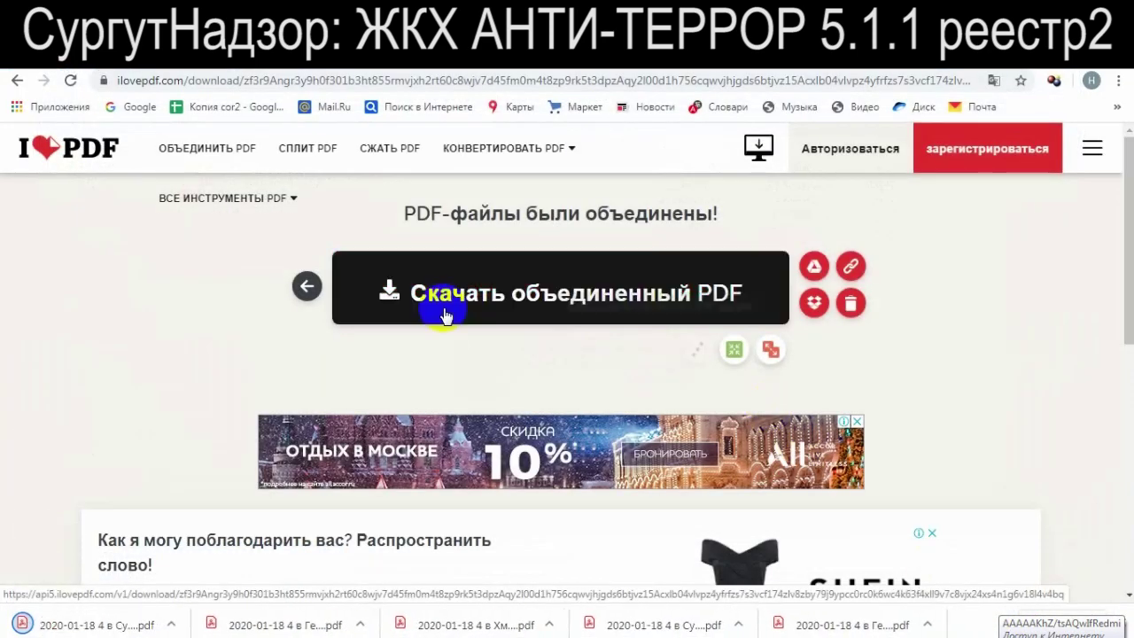
Start another merge, adding "2020-01-18 4 в ХмаоПрок 14.1.3 по реестру" followed by "2020-01-11 3 затреб реестра", and combine them
{"action": "left_click", "coordinate": [306, 285]}
{"action": "left_click", "coordinate": [501, 363]}
{"action": "double_click", "coordinate": [298, 244]}
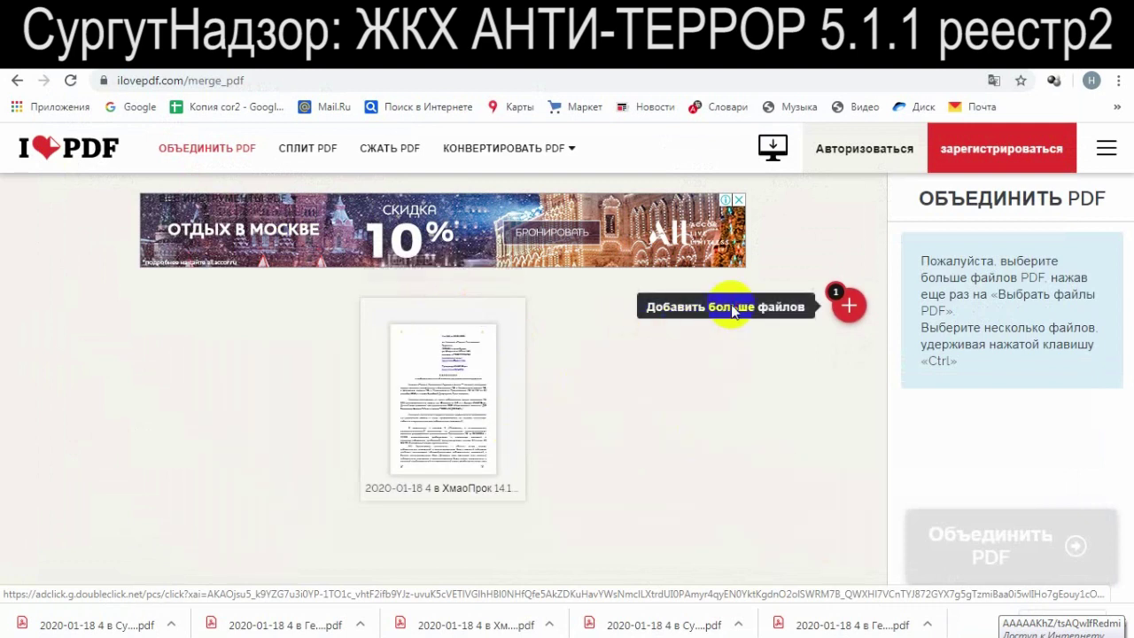
{"action": "left_click", "coordinate": [848, 305]}
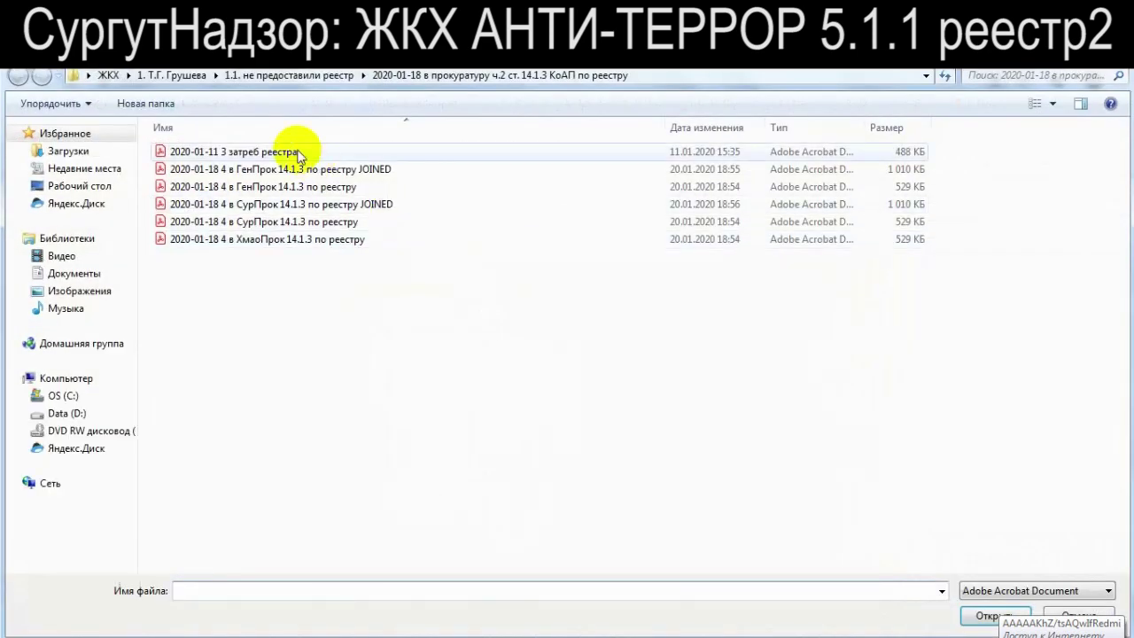
{"action": "double_click", "coordinate": [299, 155]}
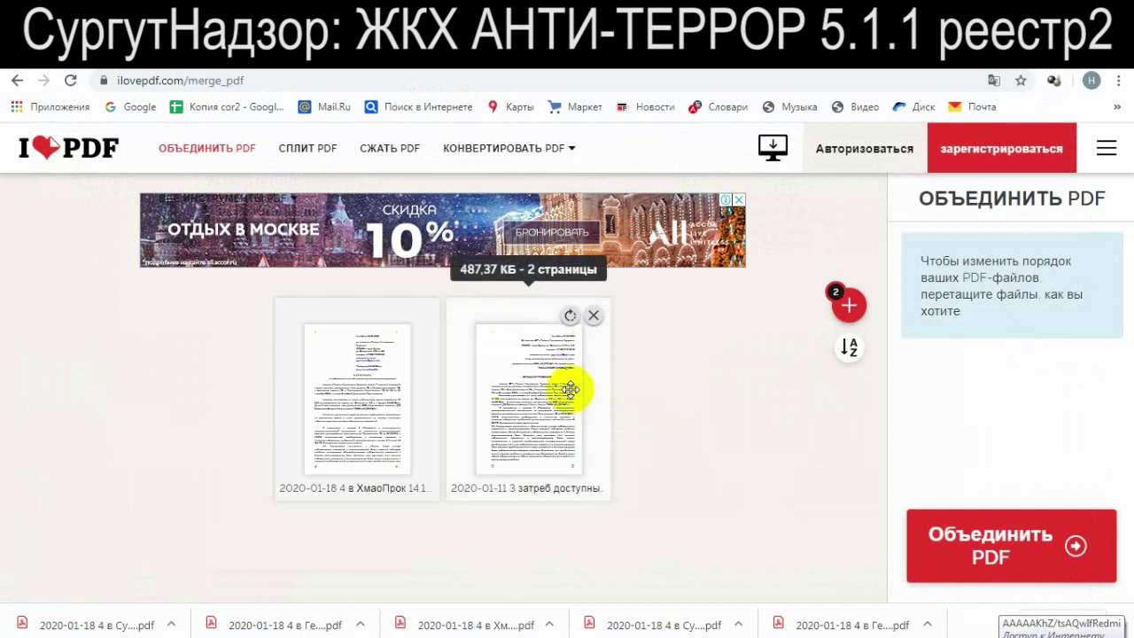
{"action": "left_click", "coordinate": [956, 558]}
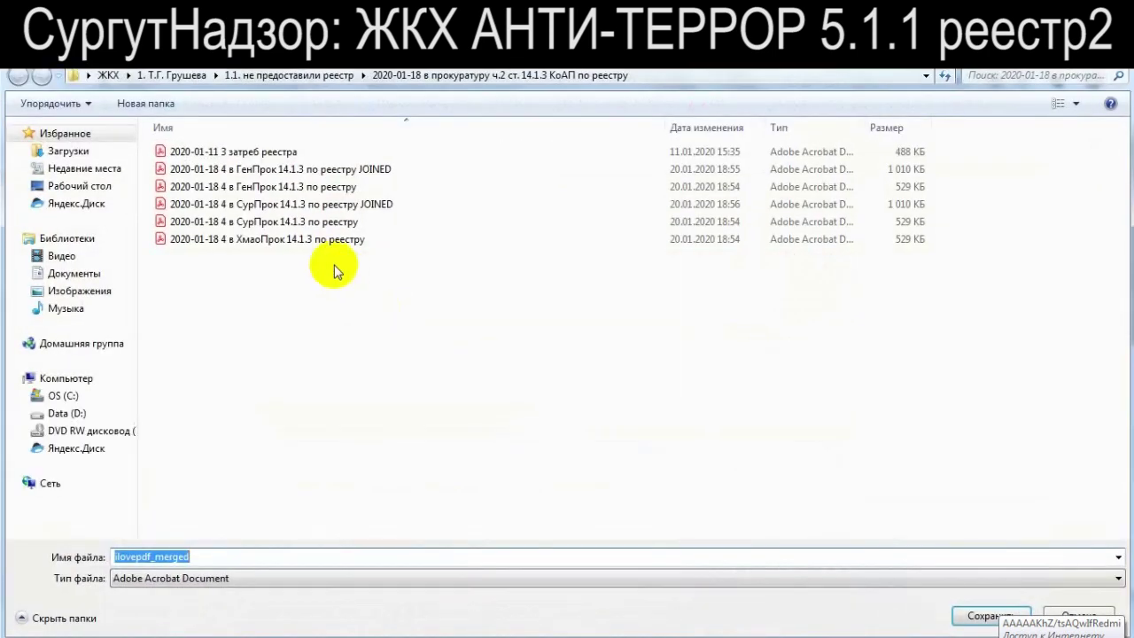
Save the merged PDF as "2020-01-18 4 в ХмаоПрок 14.1.3 по реестру JOINED"
{"action": "left_click", "coordinate": [339, 240]}
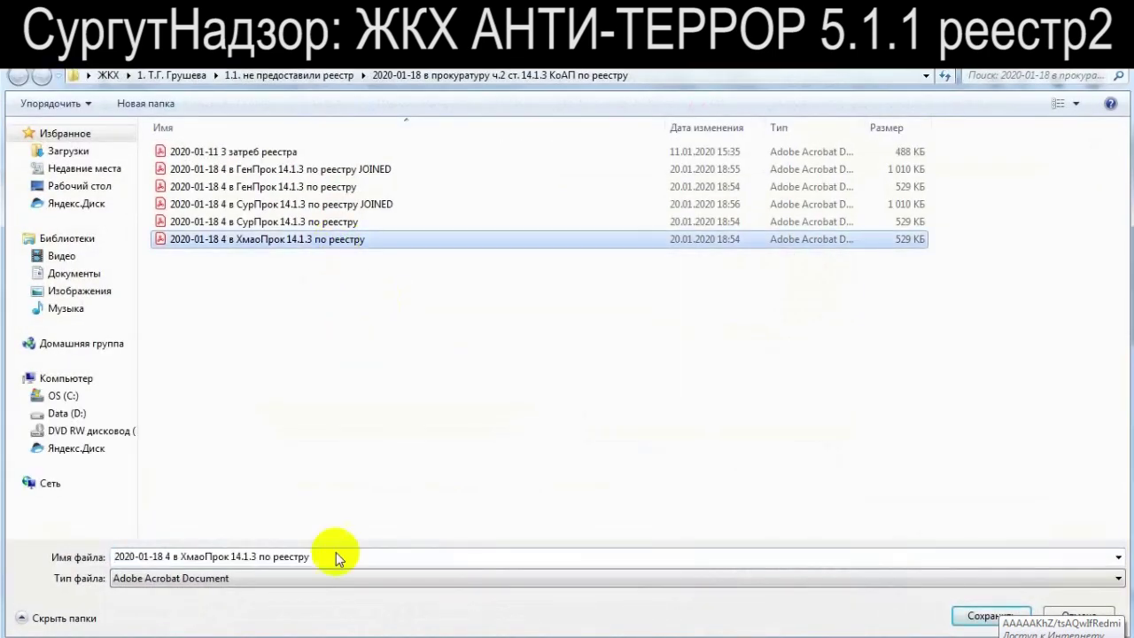
{"action": "left_click", "coordinate": [355, 555]}
{"action": "left_click", "coordinate": [380, 556]}
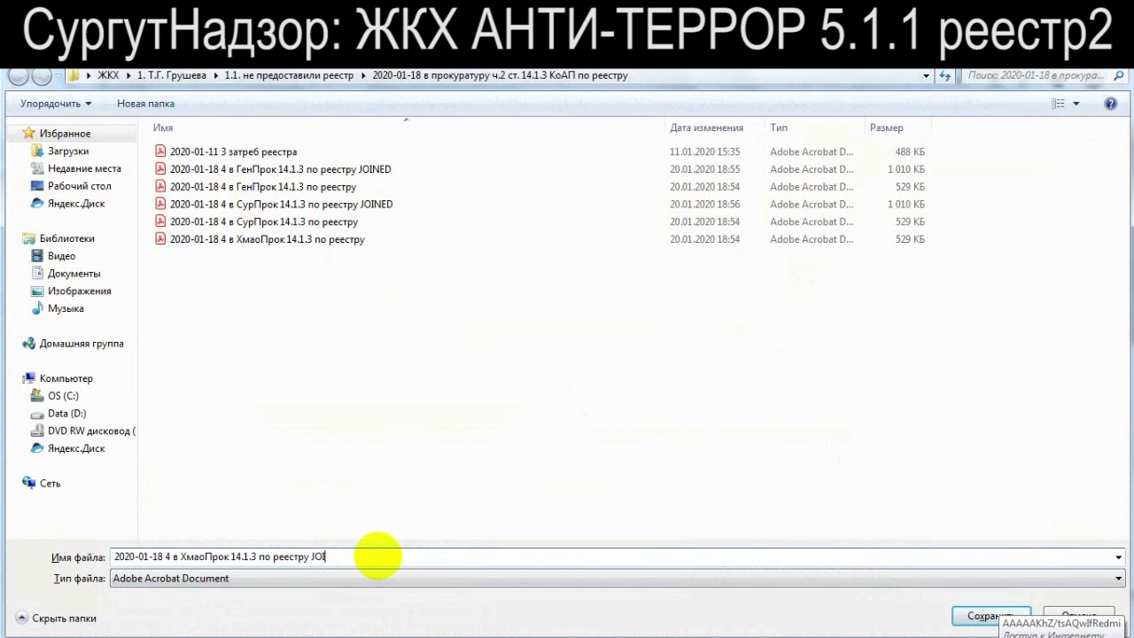
{"action": "key", "text": "Return"}
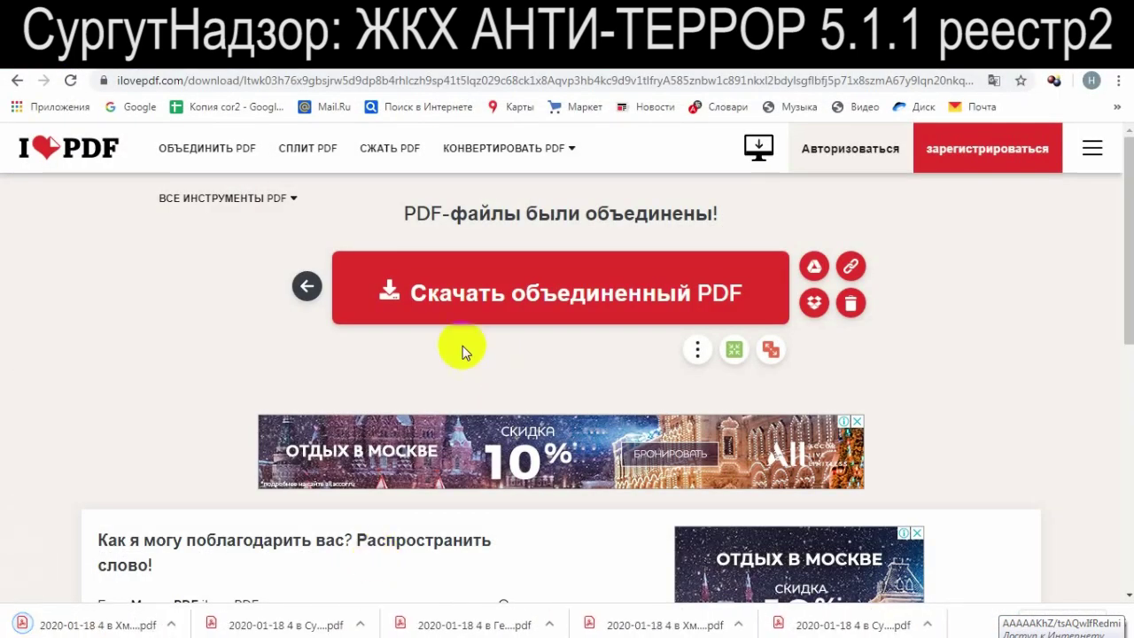
Check the three JOINED files in the complaint folder and look through the merged ГенПрок PDF to its last page, closing it when done
{"action": "key", "text": "alt+Tab"}
{"action": "left_click", "coordinate": [463, 483]}
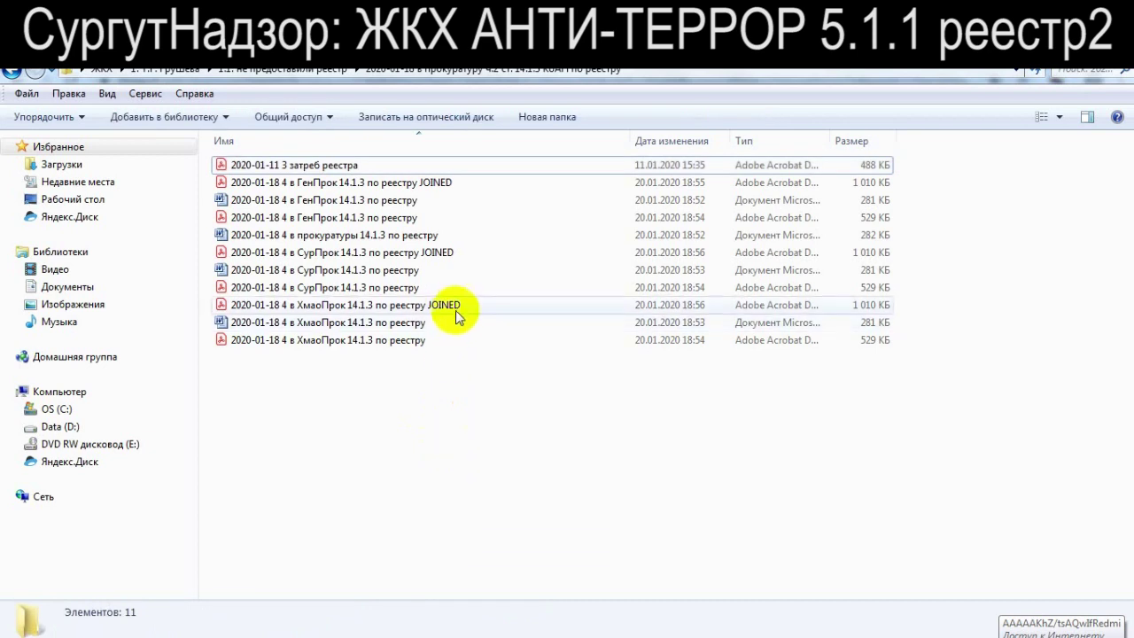
{"action": "left_click", "coordinate": [456, 304]}
{"action": "left_click", "coordinate": [462, 253]}
{"action": "left_click", "coordinate": [470, 181]}
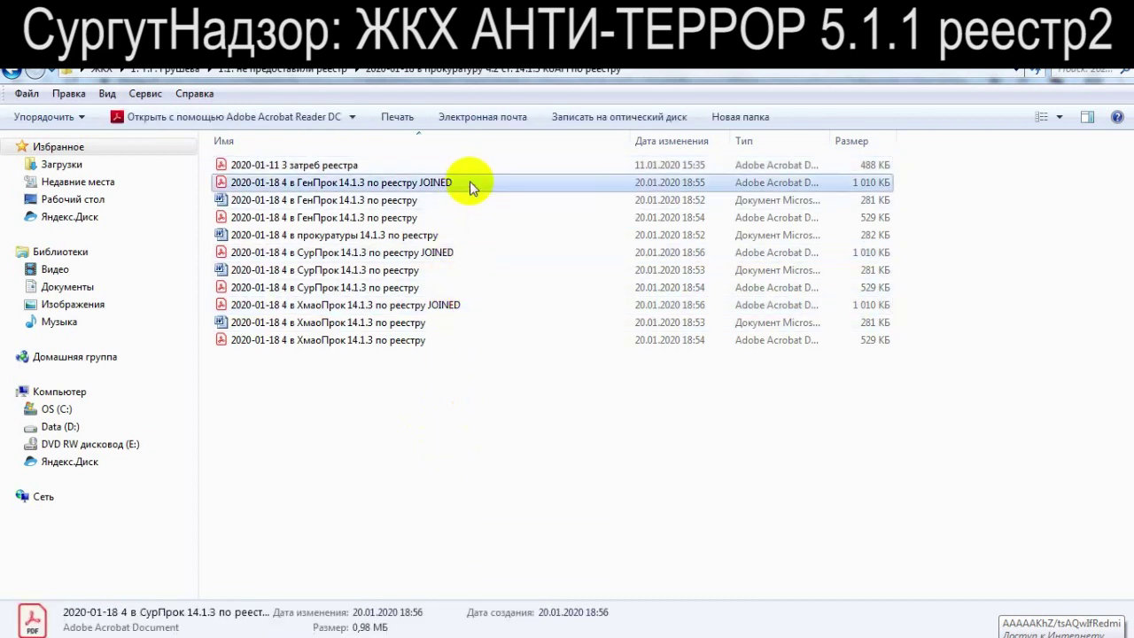
{"action": "double_click", "coordinate": [467, 182]}
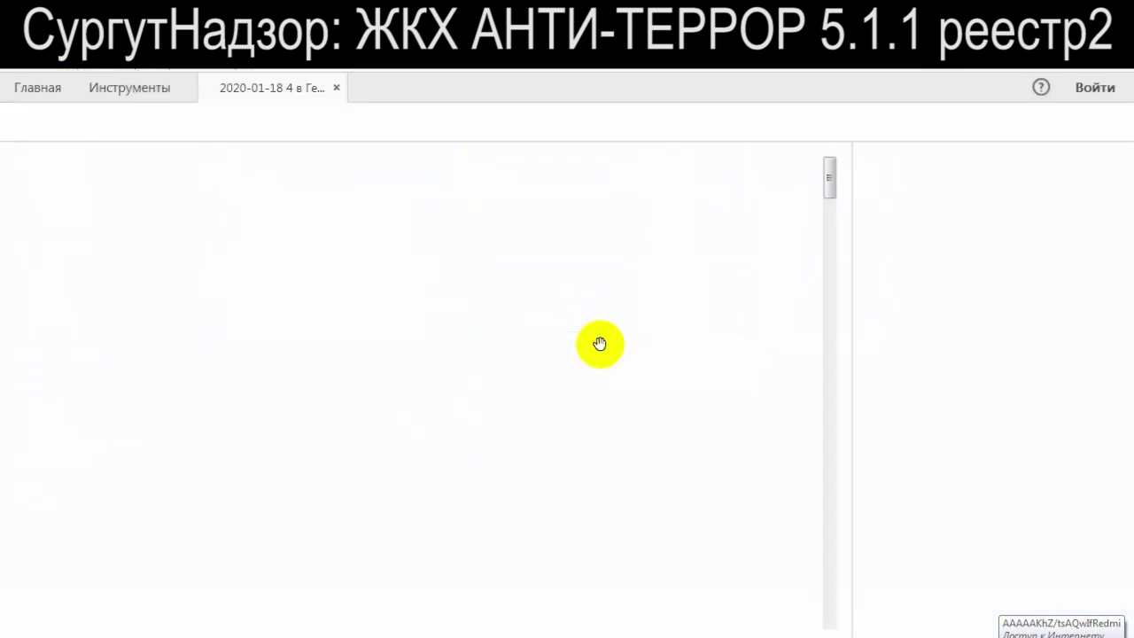
{"action": "left_click", "coordinate": [843, 299]}
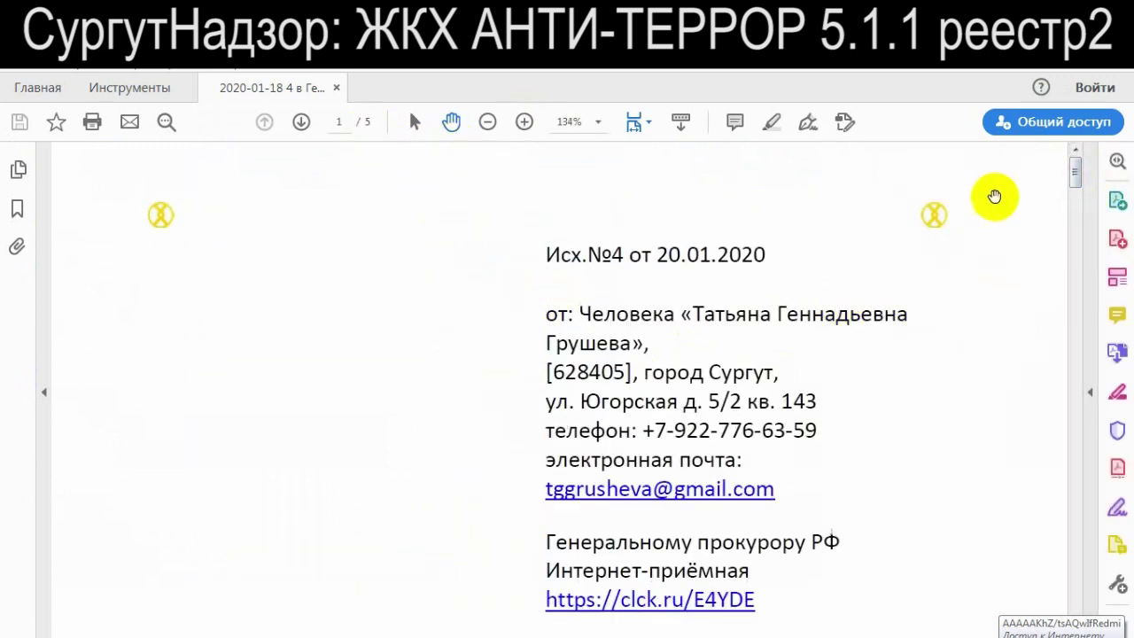
{"action": "left_click_drag", "start_coordinate": [1078, 174], "coordinate": [1077, 554]}
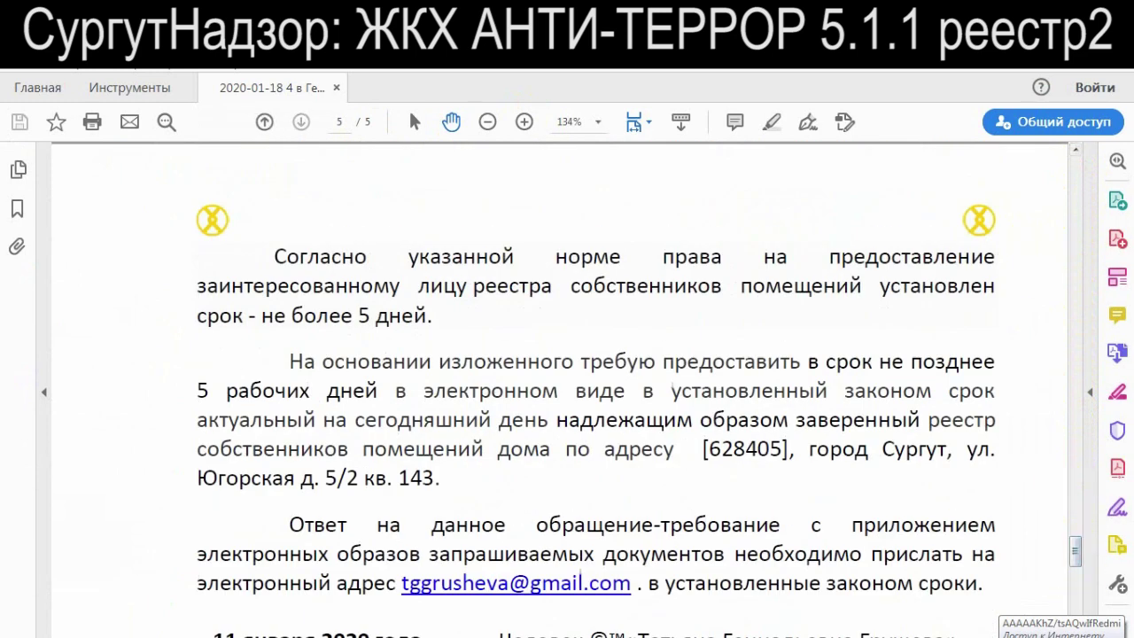
{"action": "key", "text": "alt+F4"}
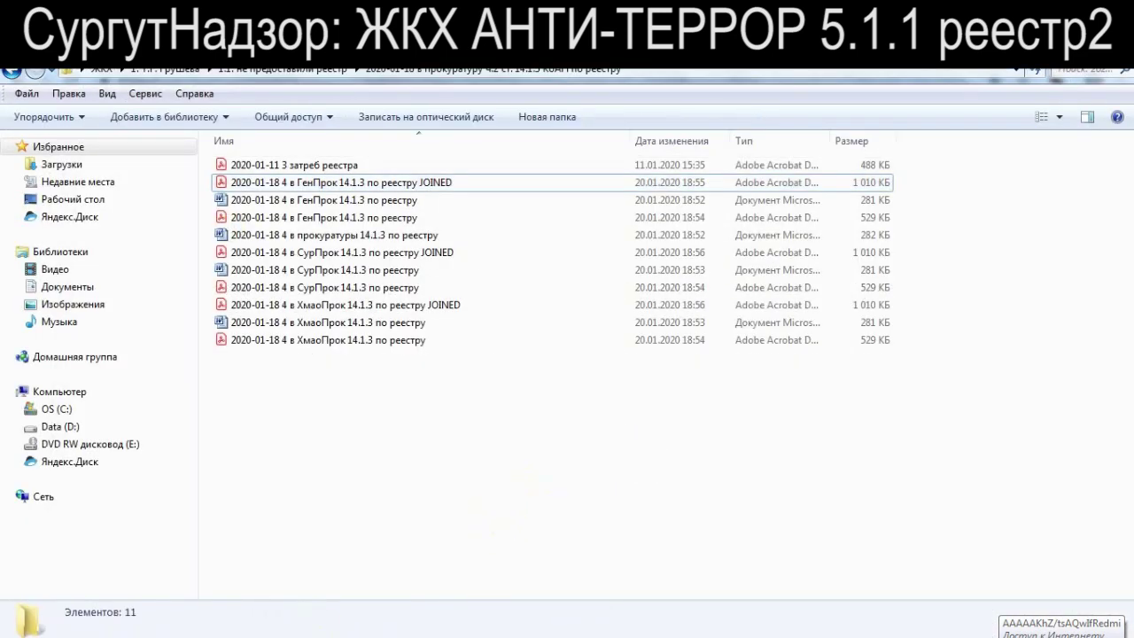
{"action": "key", "text": "alt+Tab"}
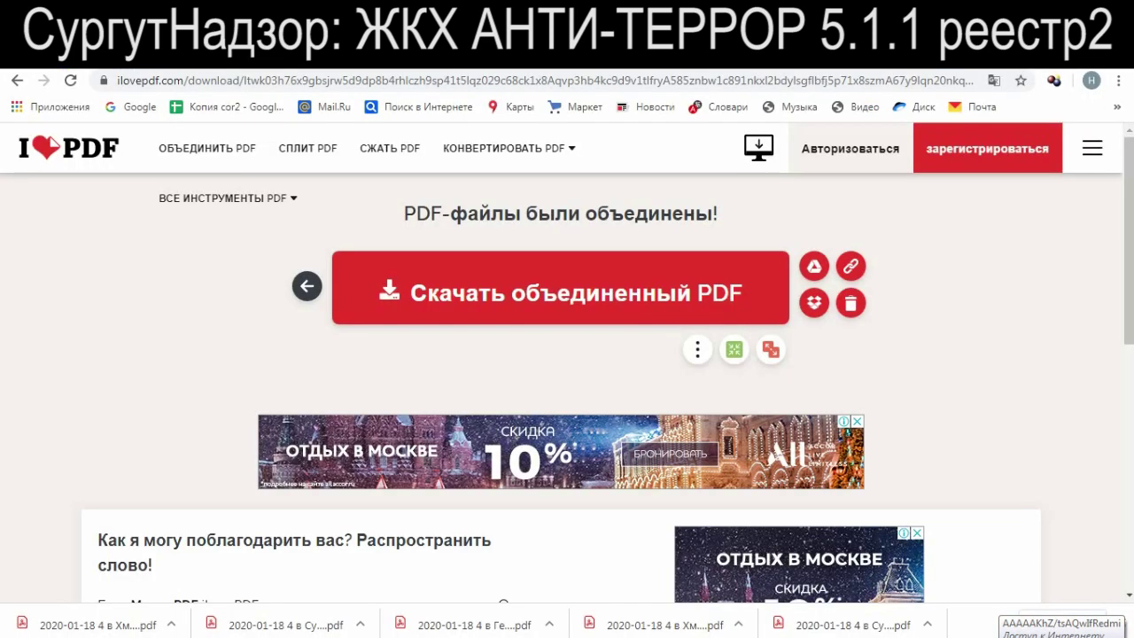
{"action": "key", "text": "alt+Tab"}
{"action": "double_click", "coordinate": [336, 201]}
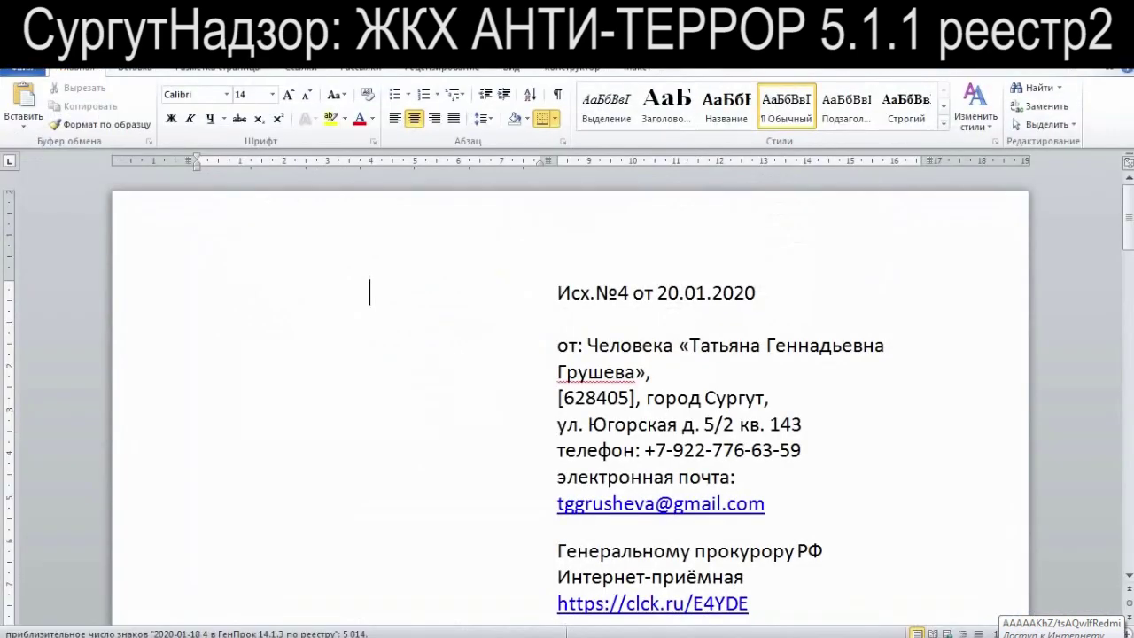
{"action": "key", "text": "alt+Tab"}
Open the Word document "2020-01-18 4 в прокуратуры 14.1.3 по реестру" and copy the link below "Прокурору г. Сургута"
{"action": "left_click", "coordinate": [392, 237]}
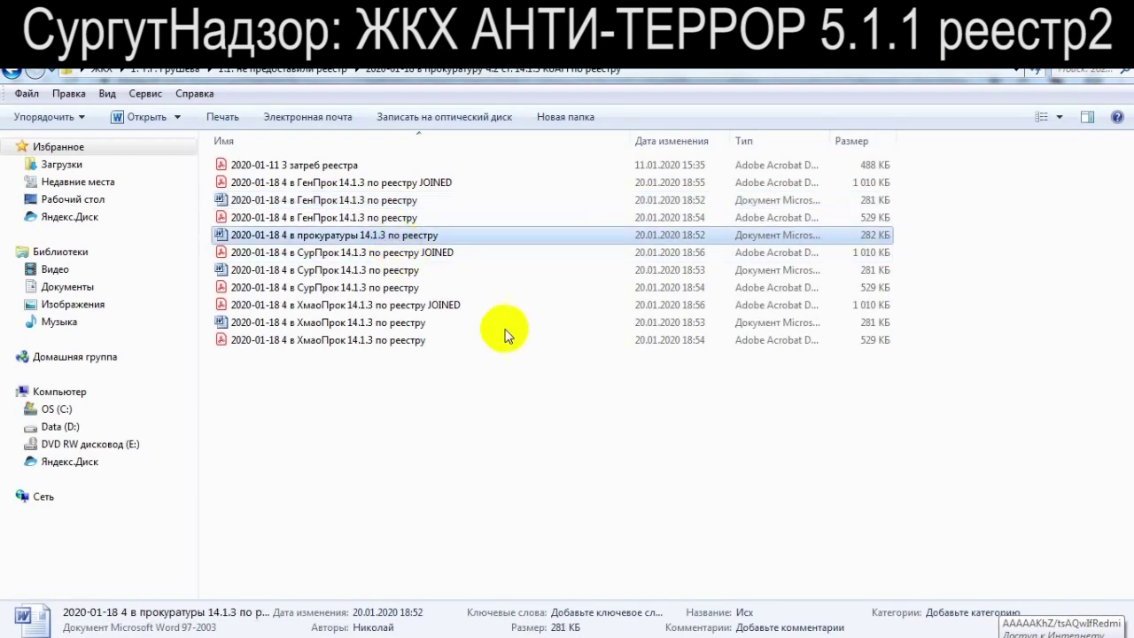
{"action": "left_click", "coordinate": [591, 496]}
{"action": "double_click", "coordinate": [413, 235]}
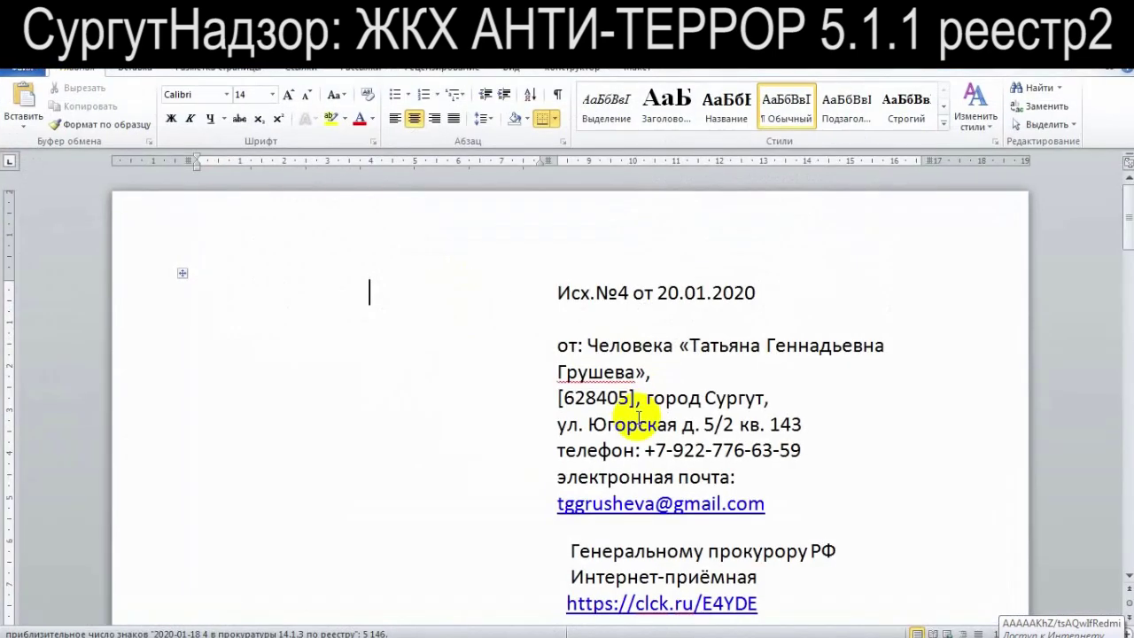
{"action": "scroll", "coordinate": [691, 469], "scroll_direction": "down", "scroll_amount": 6}
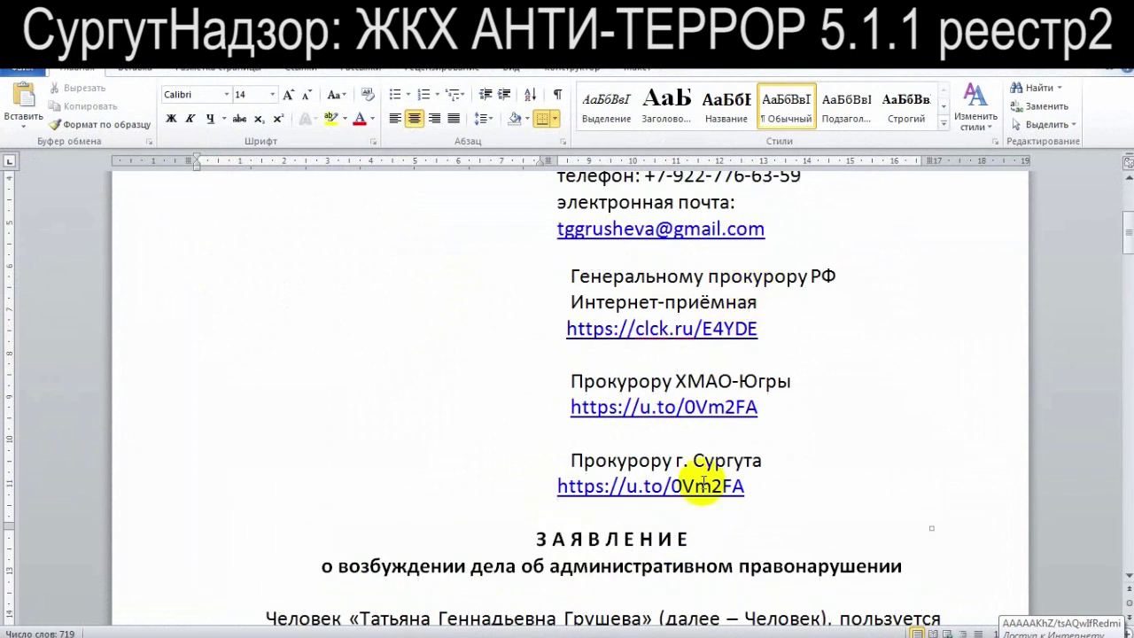
{"action": "left_click_drag", "start_coordinate": [766, 487], "coordinate": [572, 484]}
{"action": "key", "text": "ctrl+c"}
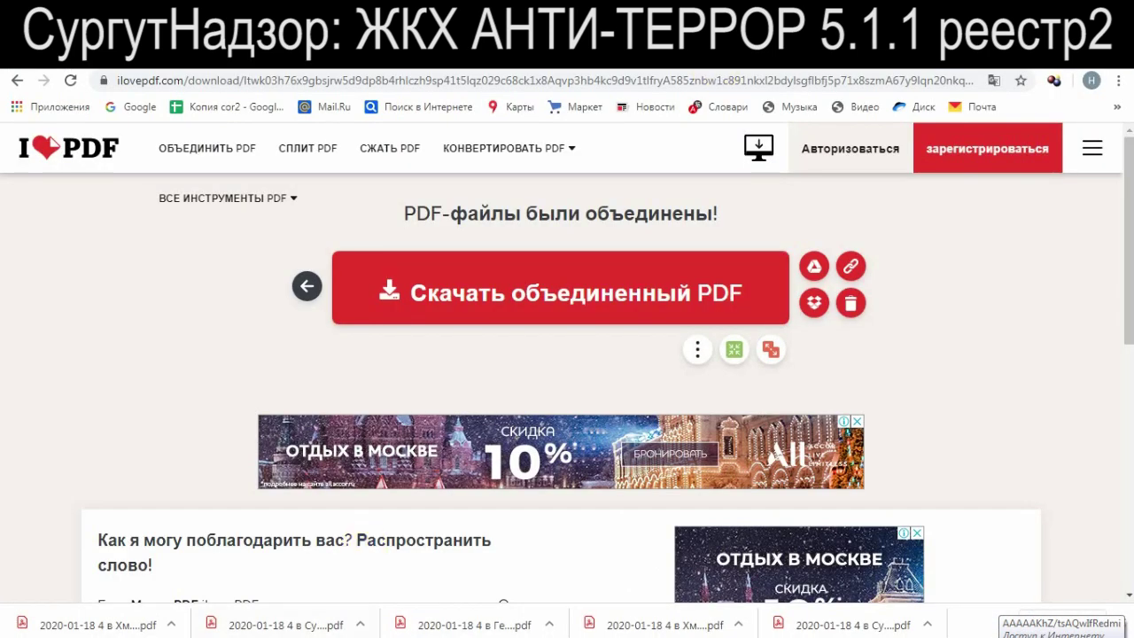
Open the copied link in the browser and address the reception form to "Прокуратура г. Сургут"
{"action": "left_click", "coordinate": [664, 82]}
{"action": "key", "text": "ctrl+v"}
{"action": "key", "text": "Return"}
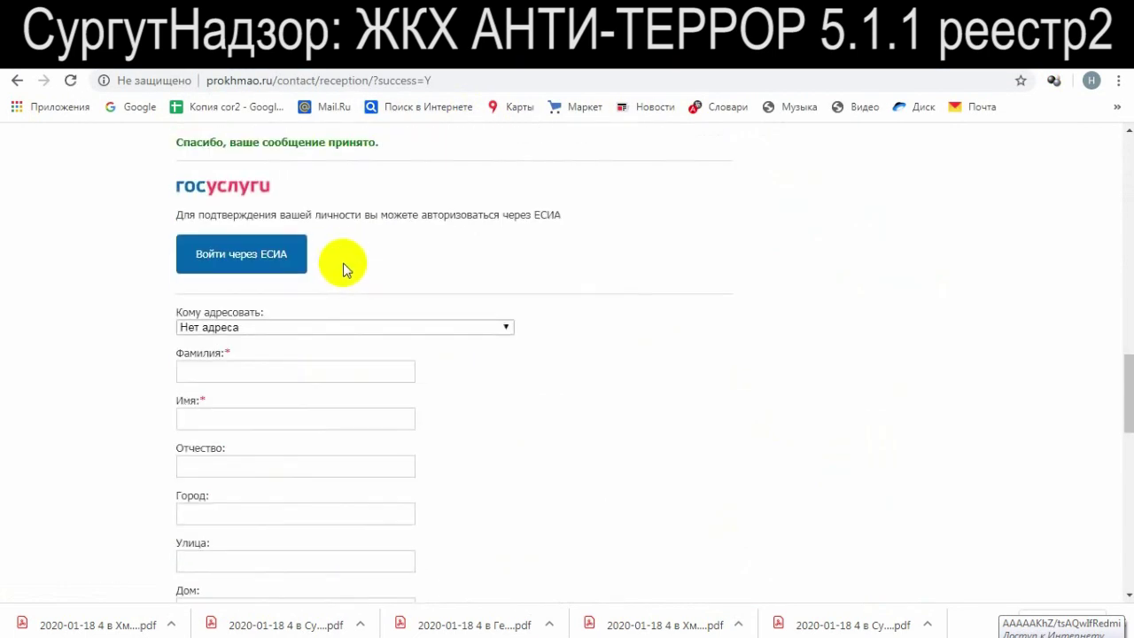
{"action": "left_click", "coordinate": [317, 327]}
{"action": "scroll", "coordinate": [334, 463], "scroll_direction": "down", "scroll_amount": 2}
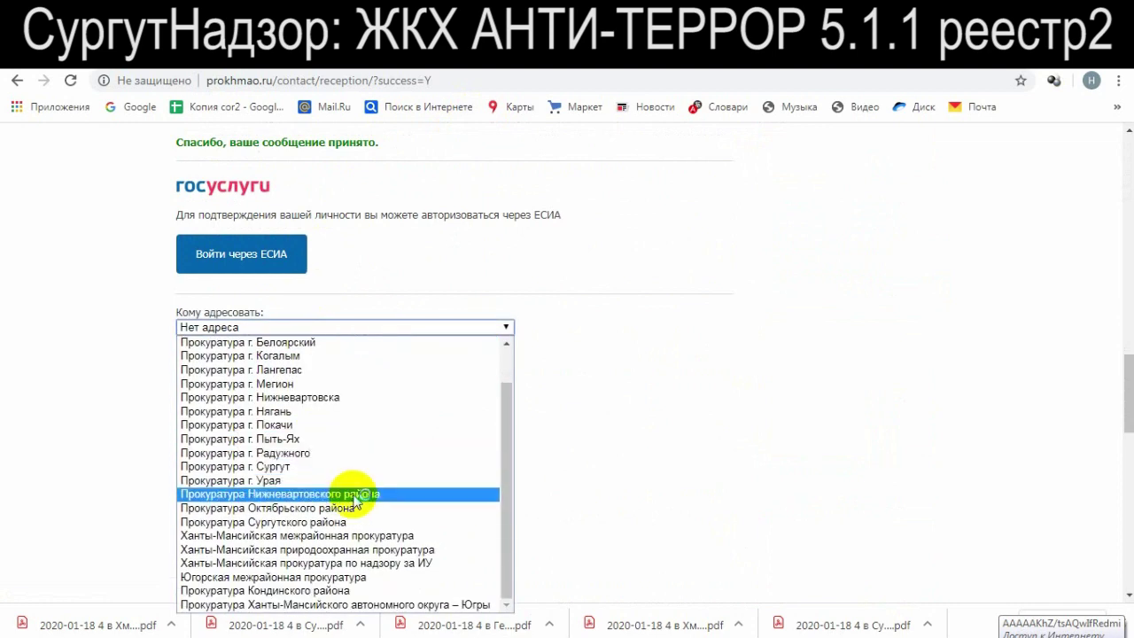
{"action": "left_click", "coordinate": [324, 467]}
Enter the applicant's surname, first name and patronymic in the reception form
{"action": "scroll", "coordinate": [532, 383], "scroll_direction": "down", "scroll_amount": 1}
{"action": "left_click", "coordinate": [347, 291]}
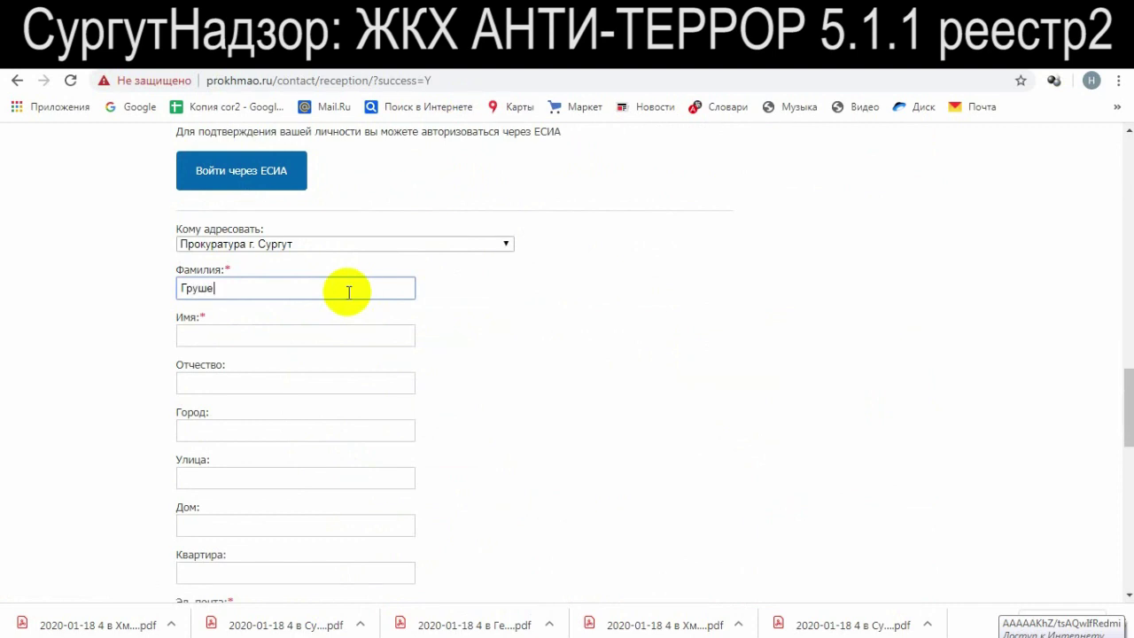
{"action": "key", "text": "Tab"}
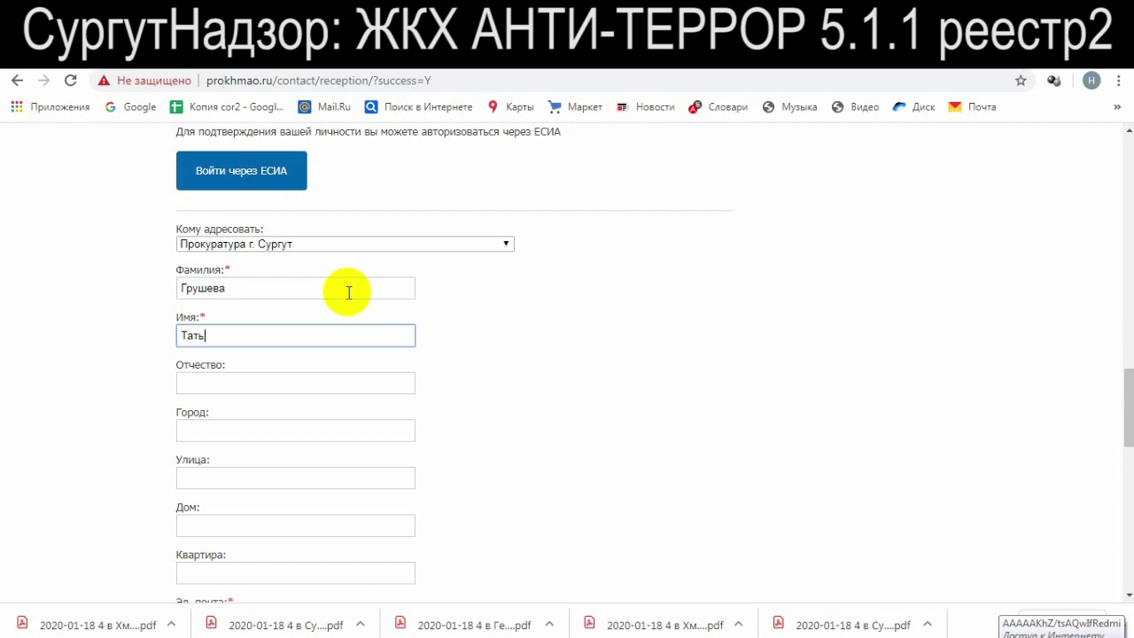
{"action": "type", "text": "Татьяна"}
{"action": "key", "text": "Tab"}
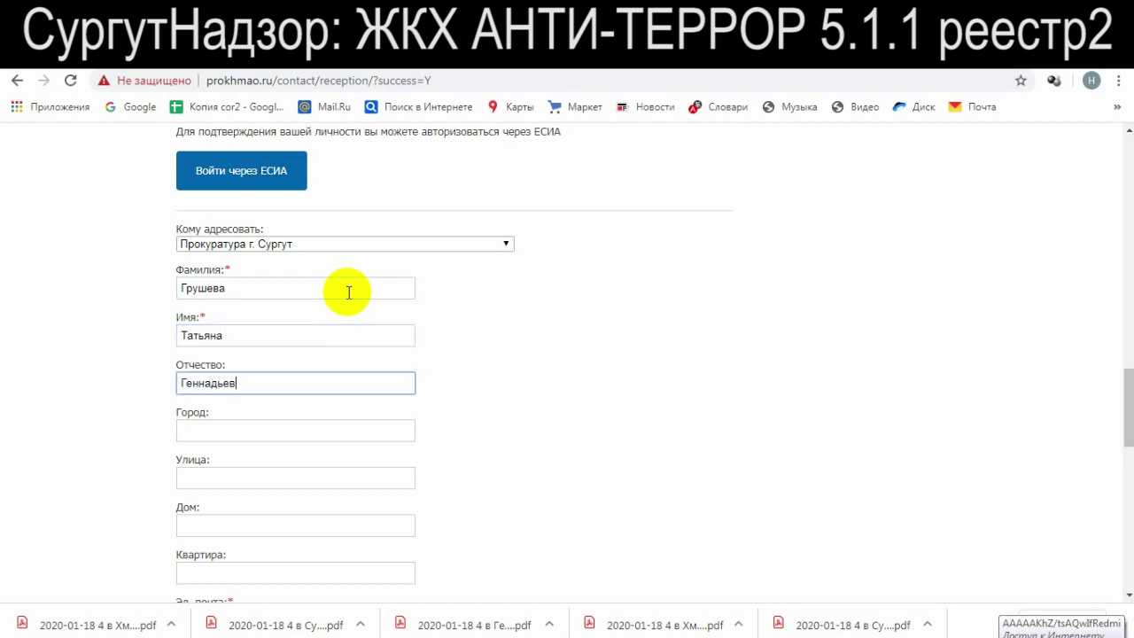
Fill in the applicant's city, street, house and apartment in the form
{"action": "type", "text": "Сургут"}
{"action": "key", "text": "Tab"}
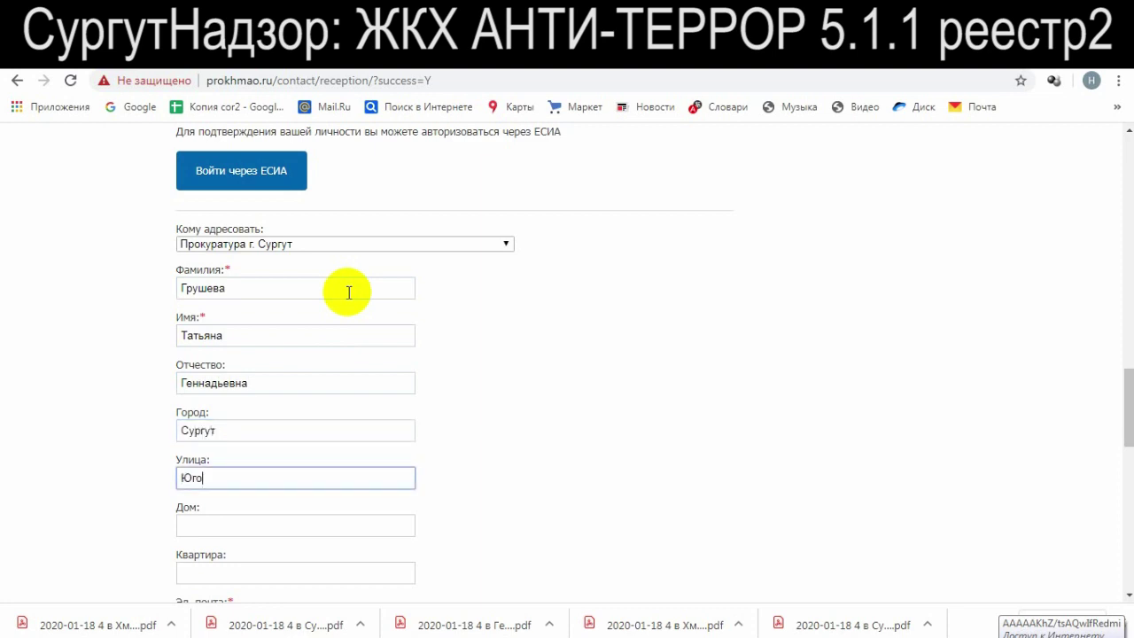
{"action": "type", "text": "Югорская"}
{"action": "key", "text": "Tab"}
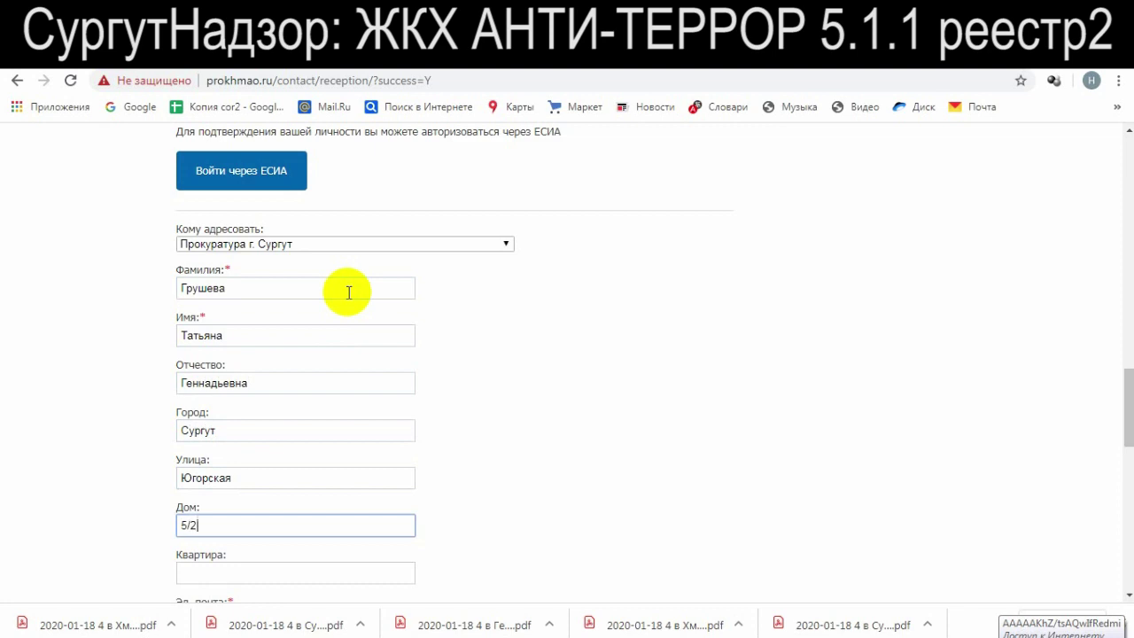
{"action": "key", "text": "Tab"}
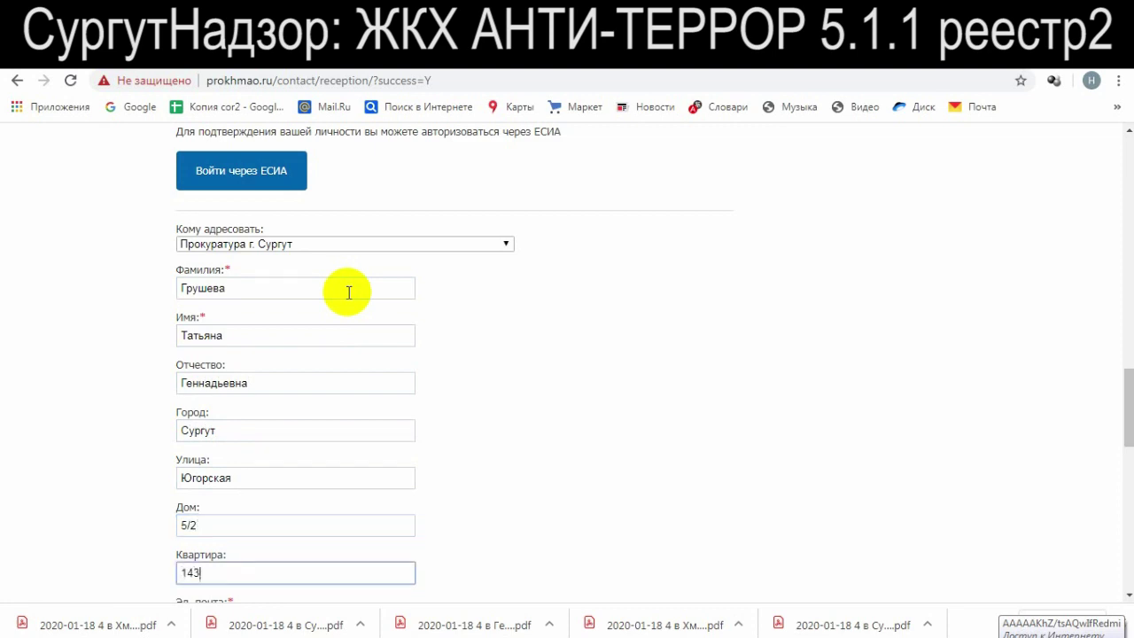
Open the text file "Данные" from the applicant's main folder and copy the applicant's e-mail address
{"action": "scroll", "coordinate": [497, 295], "scroll_direction": "down", "scroll_amount": 3}
{"action": "left_click", "coordinate": [316, 372]}
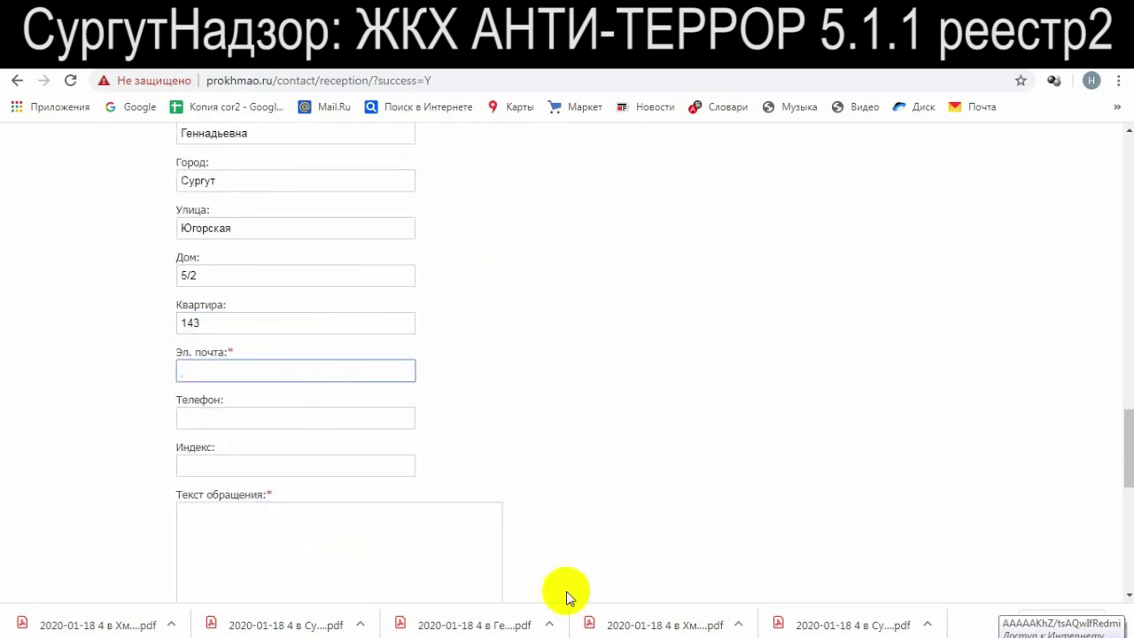
{"action": "key", "text": "alt+Tab"}
{"action": "left_click", "coordinate": [354, 443]}
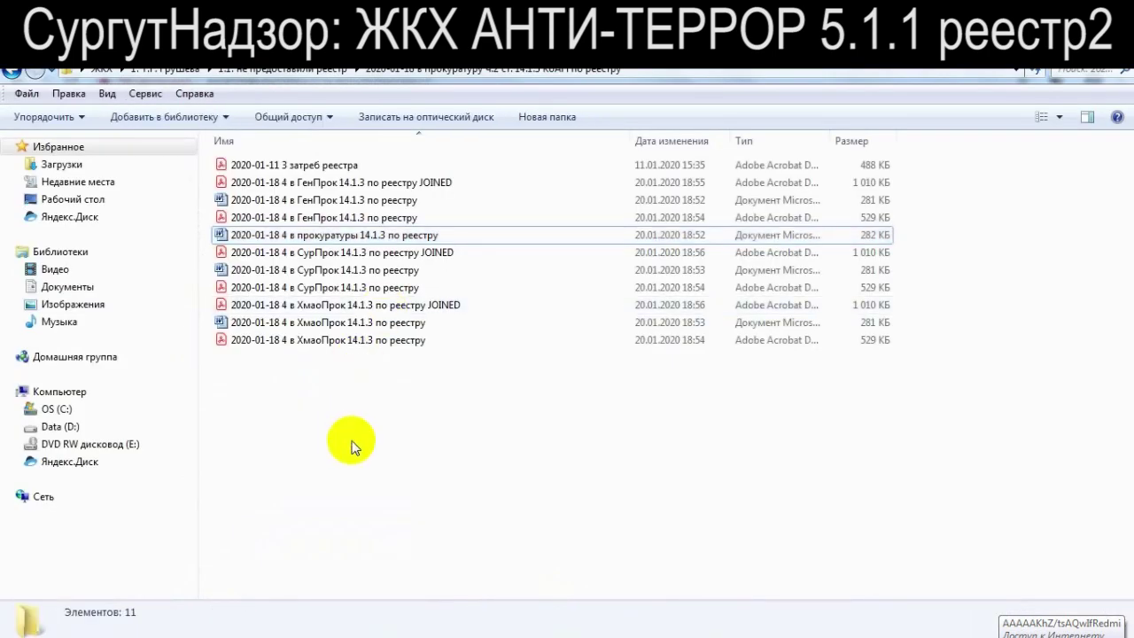
{"action": "key", "text": "BackSpace"}
{"action": "key", "text": "Home"}
{"action": "key", "text": "Return"}
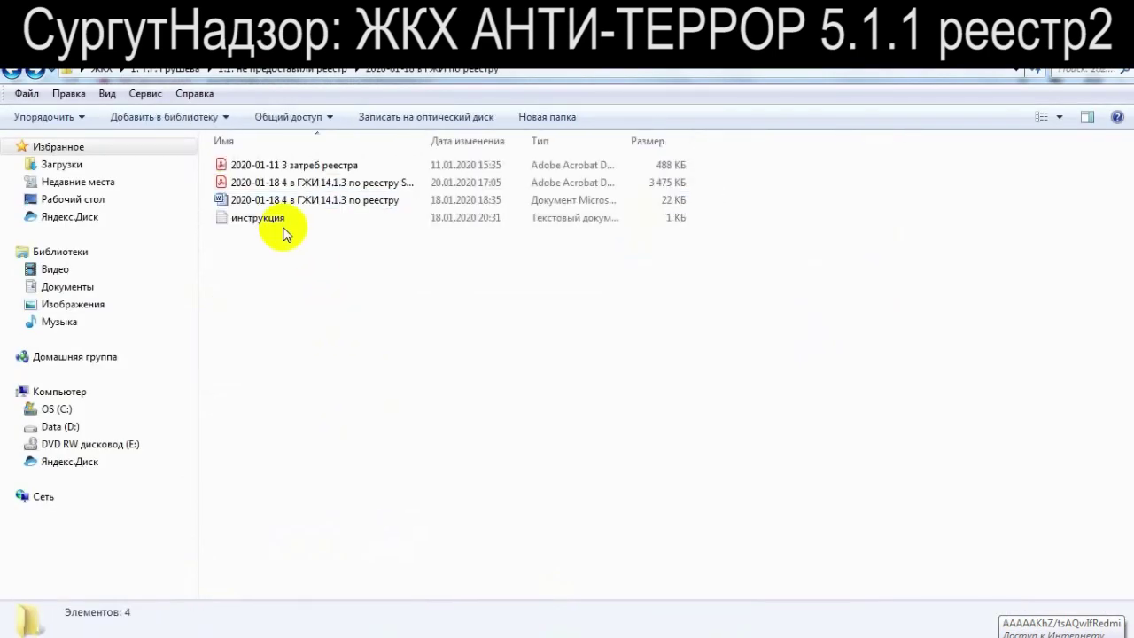
{"action": "left_click", "coordinate": [163, 75]}
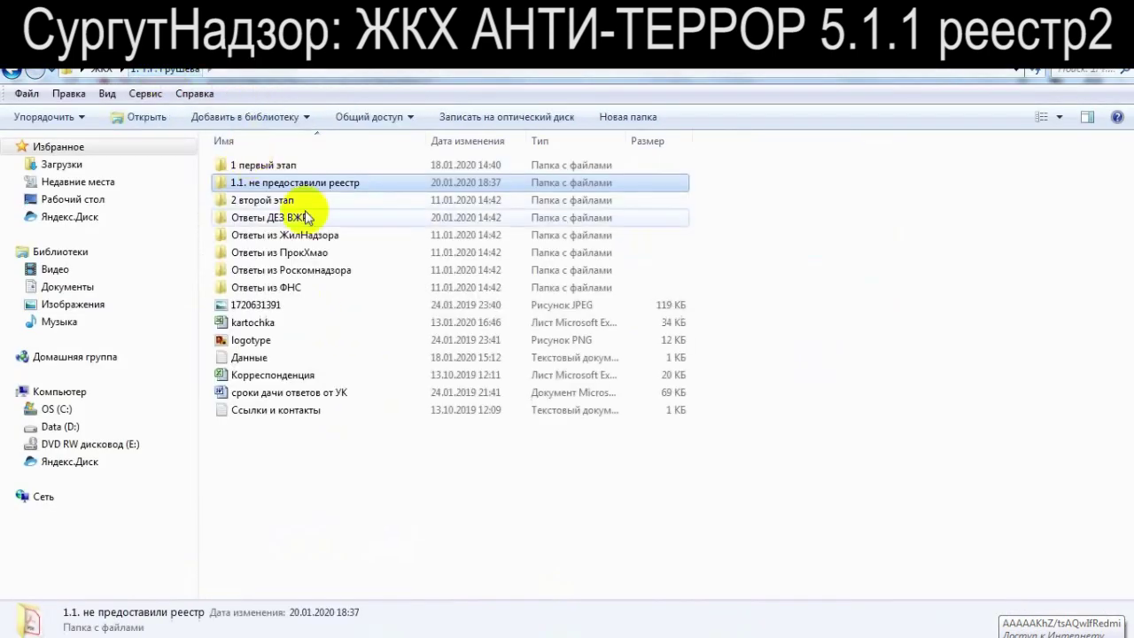
{"action": "double_click", "coordinate": [281, 358]}
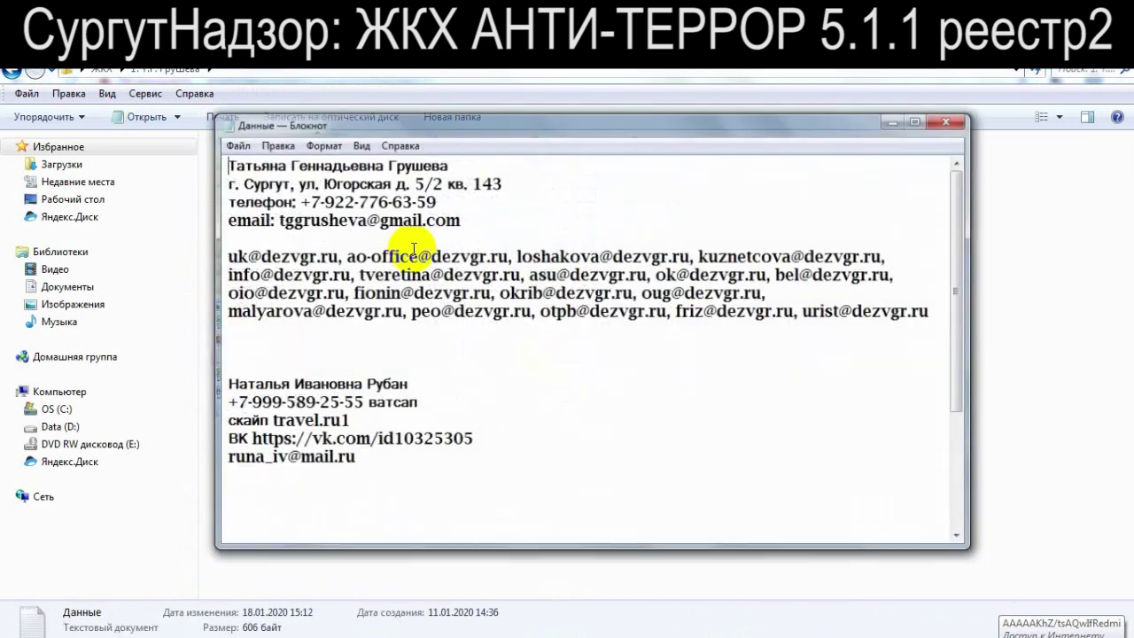
{"action": "left_click_drag", "start_coordinate": [470, 219], "coordinate": [275, 221]}
{"action": "key", "text": "ctrl+c"}
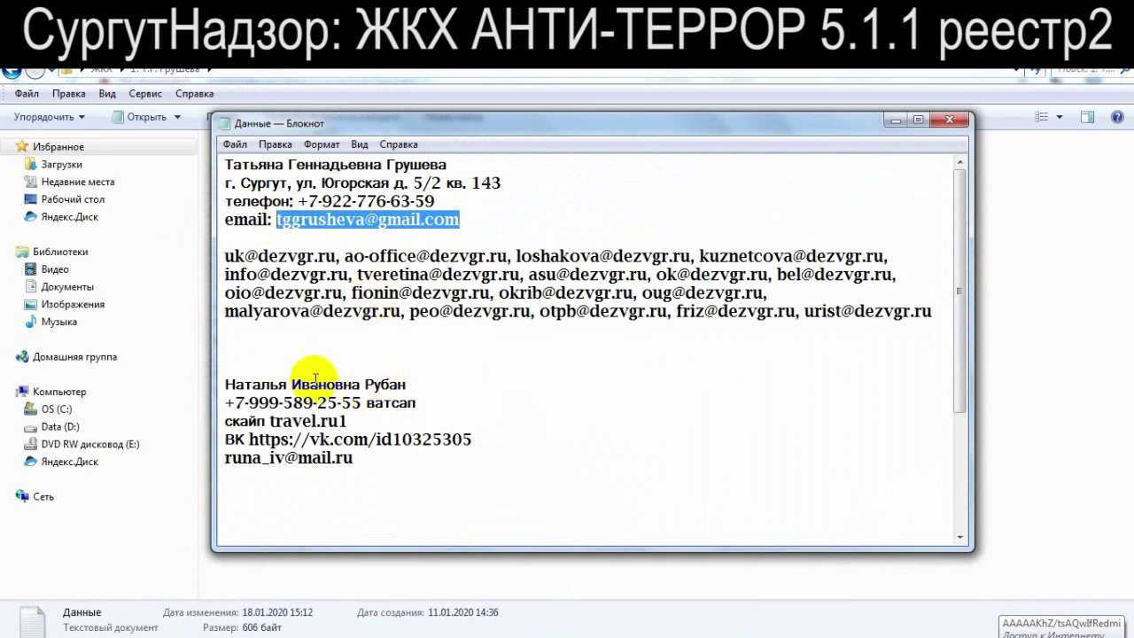
{"action": "left_click_drag", "start_coordinate": [377, 469], "coordinate": [199, 391]}
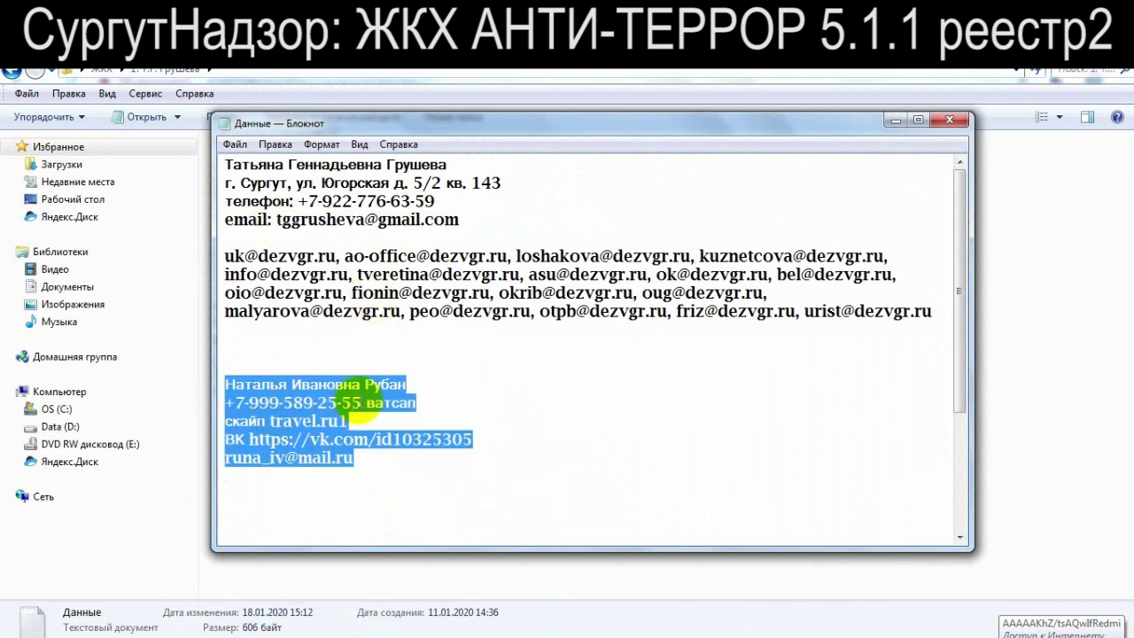
{"action": "left_click", "coordinate": [361, 403]}
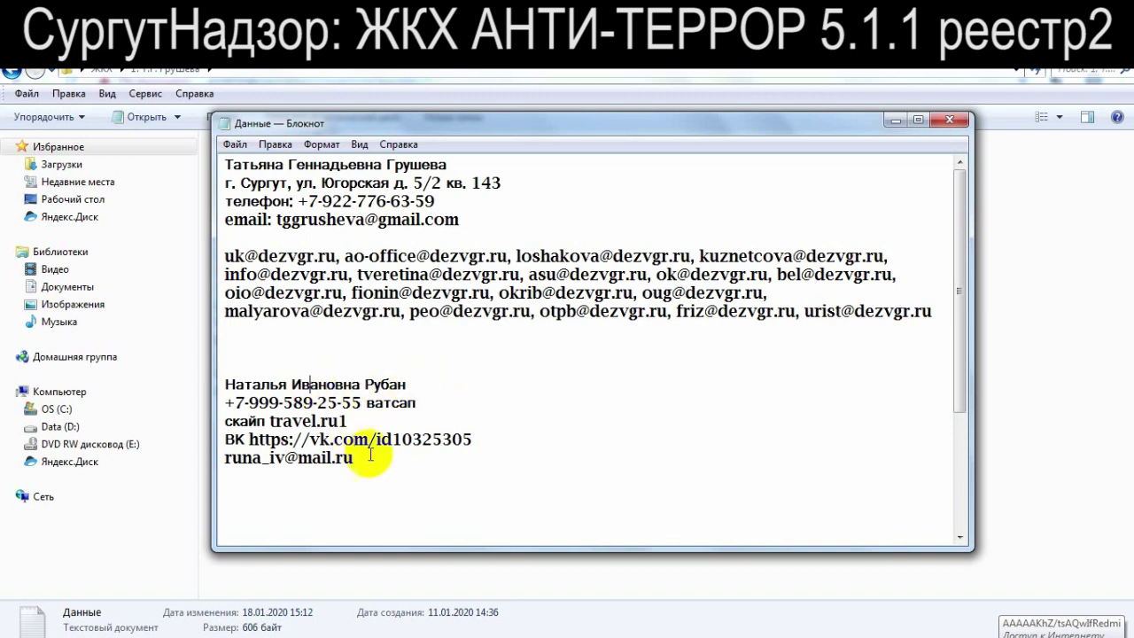
{"action": "left_click_drag", "start_coordinate": [372, 463], "coordinate": [227, 390]}
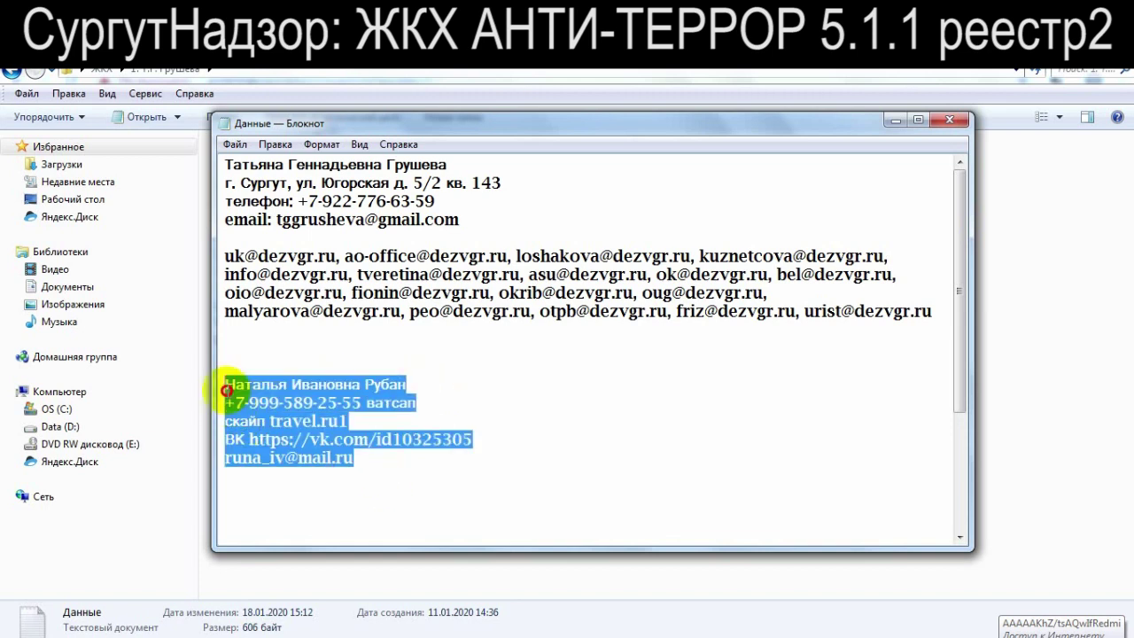
{"action": "left_click", "coordinate": [433, 384]}
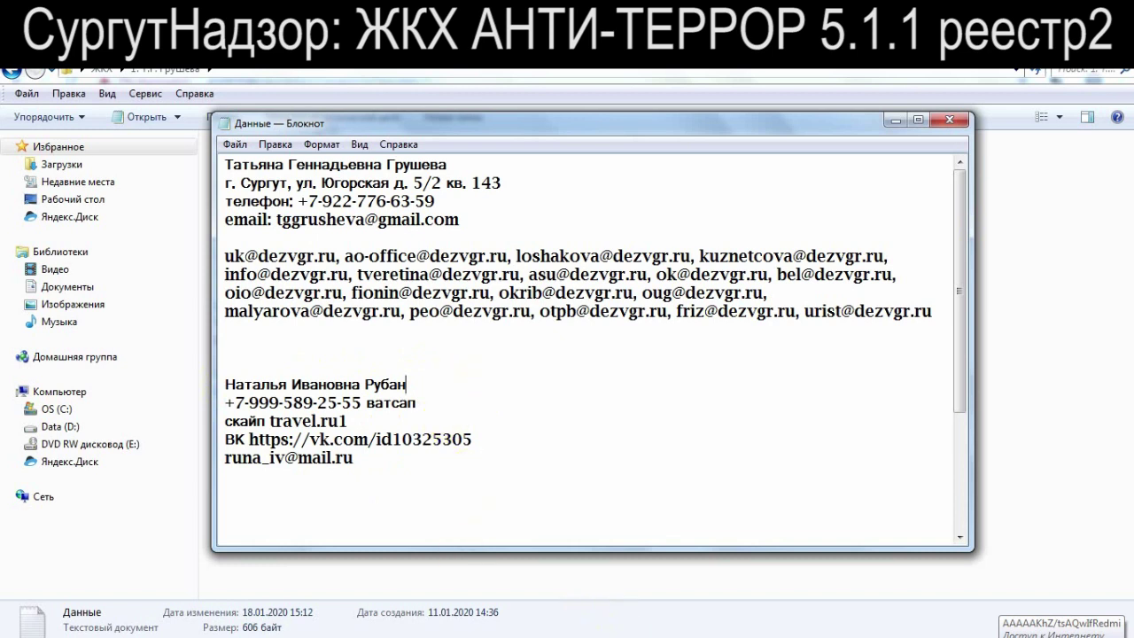
{"action": "left_click_drag", "start_coordinate": [374, 458], "coordinate": [206, 369]}
{"action": "left_click", "coordinate": [399, 450]}
Paste the applicant's e-mail into the form, and copy the phone number from "Данные" into the "Телефон" field
{"action": "key", "text": "alt+Tab"}
{"action": "key", "text": "ctrl+v"}
{"action": "left_click", "coordinate": [268, 415]}
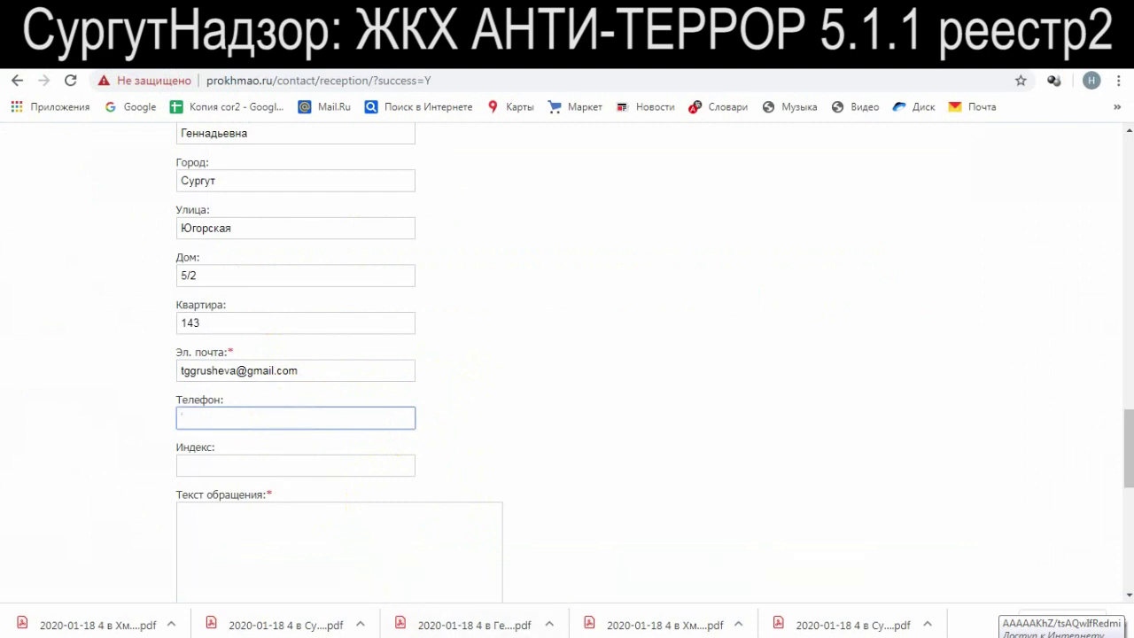
{"action": "key", "text": "alt+Tab"}
{"action": "left_click_drag", "start_coordinate": [455, 203], "coordinate": [300, 201]}
{"action": "key", "text": "ctrl+c"}
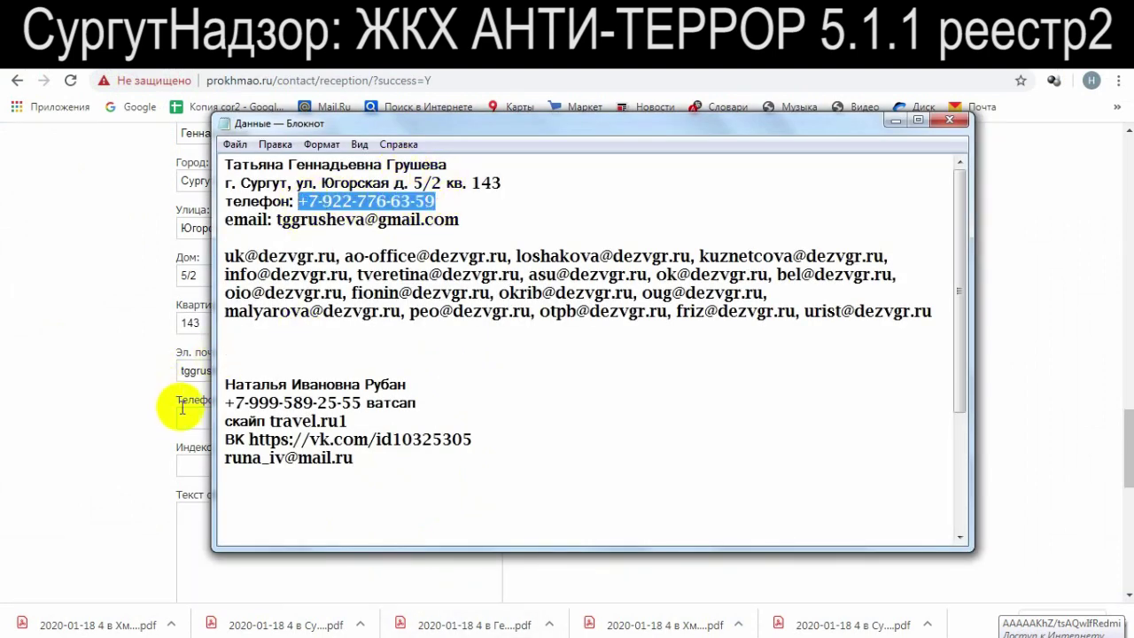
{"action": "left_click", "coordinate": [208, 422]}
{"action": "key", "text": "ctrl+v"}
Enter the applicant's postal code in the "Индекс" field, checking it against the header of the Word complaint
{"action": "left_click", "coordinate": [218, 466]}
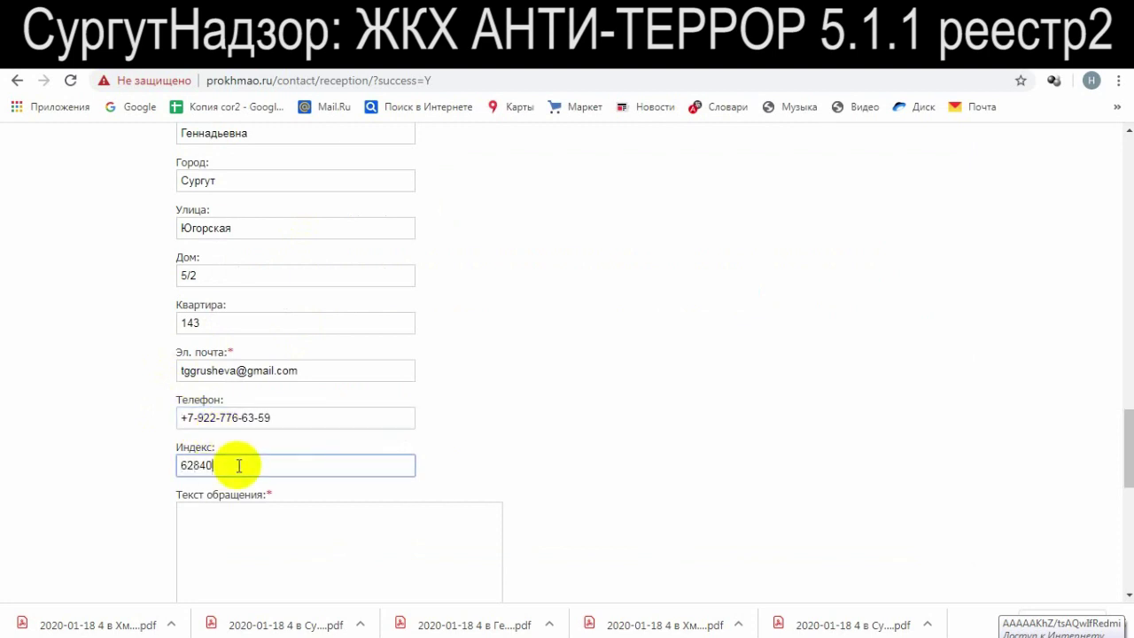
{"action": "key", "text": "alt+Tab"}
{"action": "left_click", "coordinate": [487, 464]}
{"action": "scroll", "coordinate": [492, 466], "scroll_direction": "up", "scroll_amount": 3}
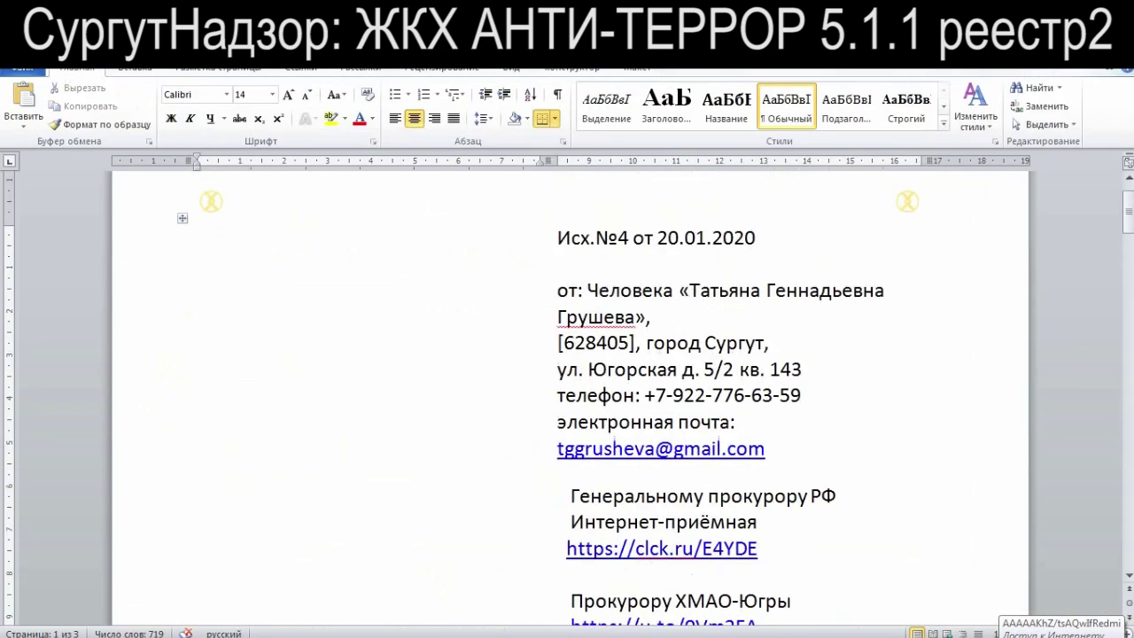
{"action": "key", "text": "alt+Tab"}
{"action": "left_click", "coordinate": [219, 465]}
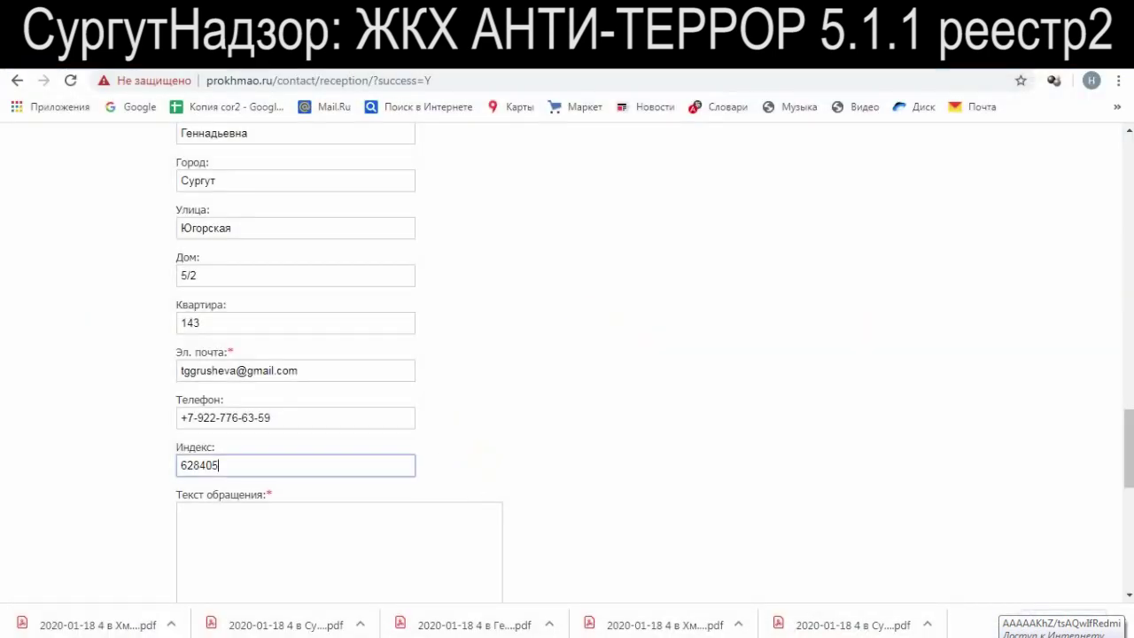
Open the Word document "2020-01-18 4 в СурПрок 14.1.3 по реестру" from the prosecutor complaint folder under "1.1. не предоставили реестр"
{"action": "key", "text": "alt+Tab"}
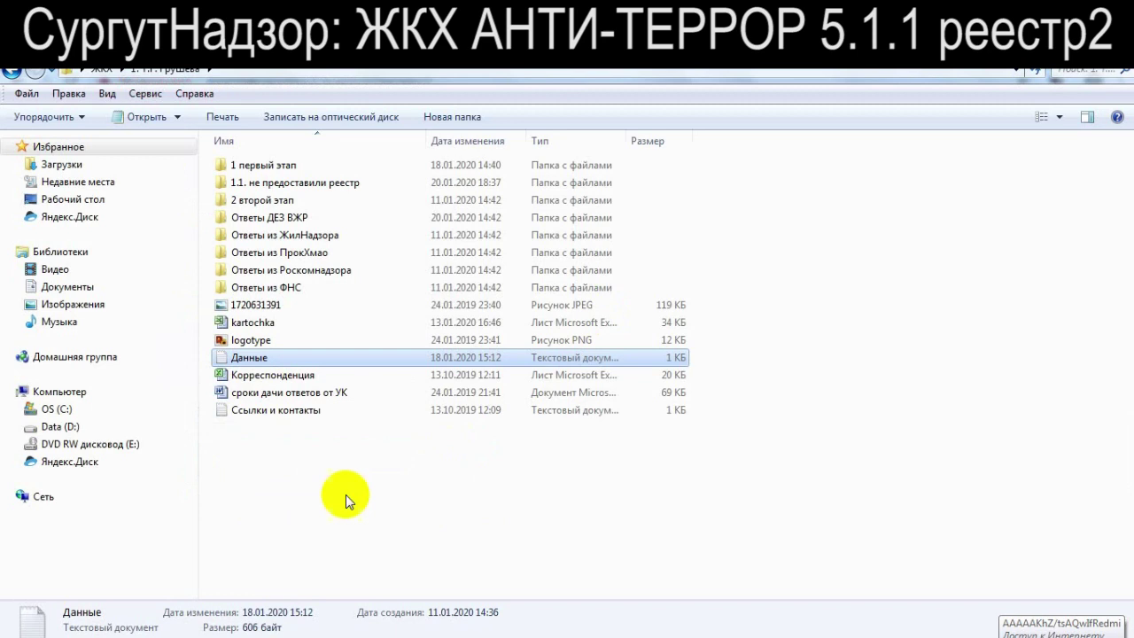
{"action": "double_click", "coordinate": [261, 183]}
{"action": "double_click", "coordinate": [280, 166]}
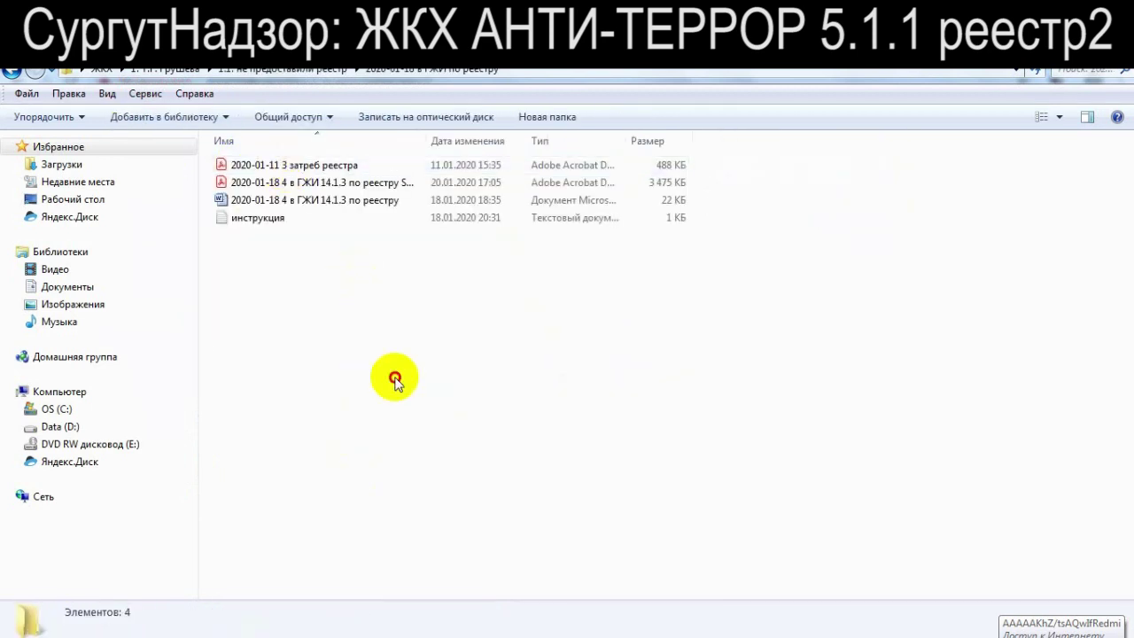
{"action": "key", "text": "BackSpace"}
{"action": "double_click", "coordinate": [383, 200]}
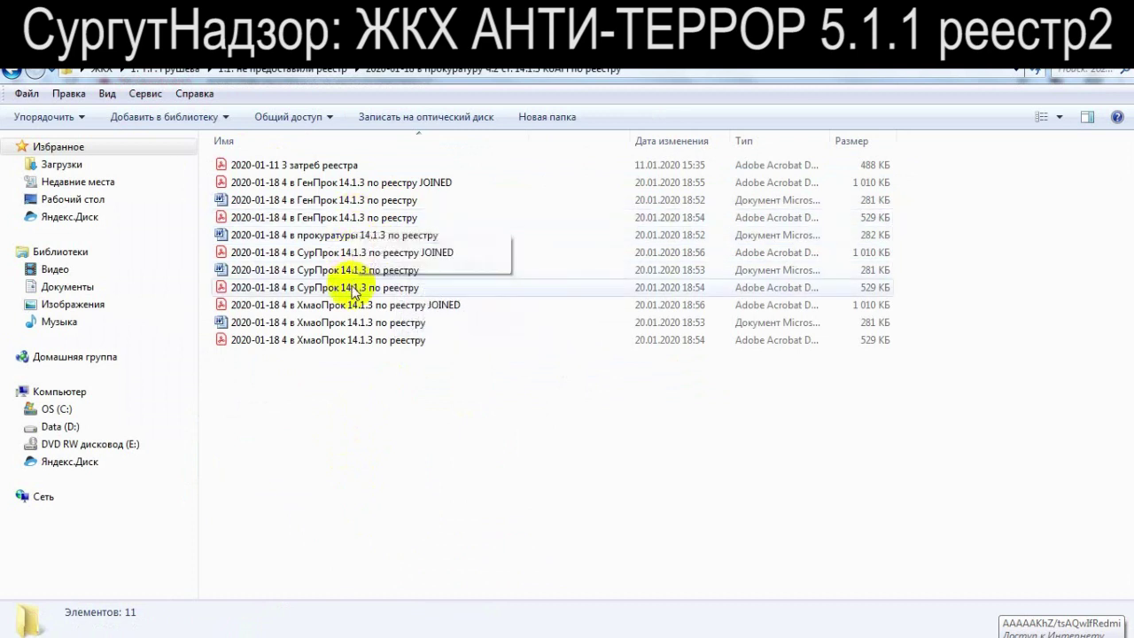
{"action": "double_click", "coordinate": [328, 270]}
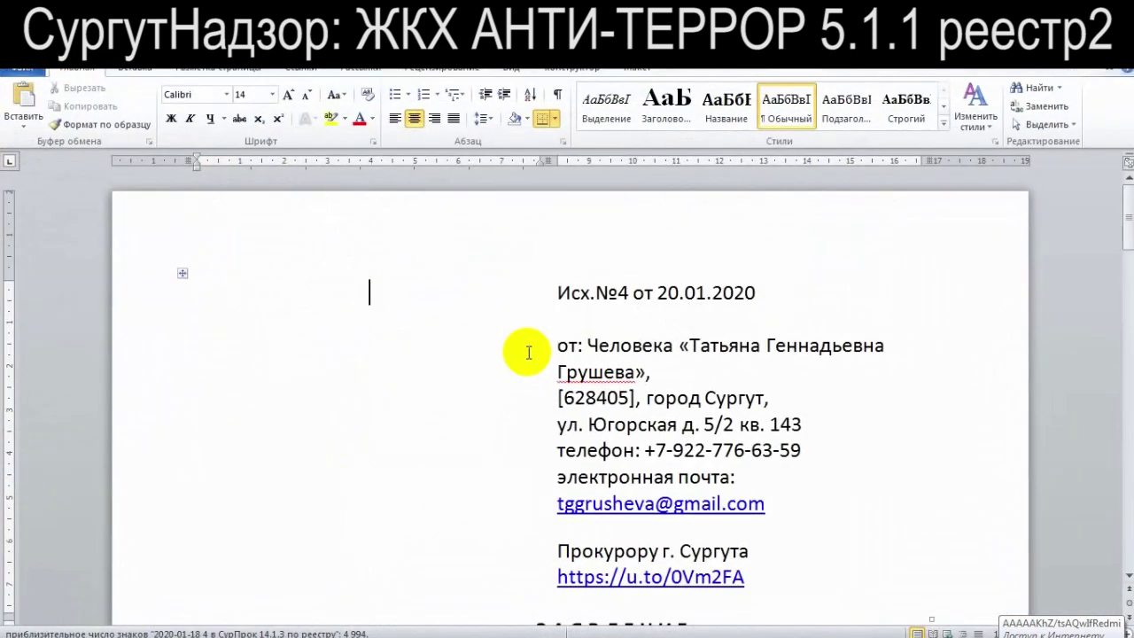
Copy the complaint's entire text into the "Текст обращения" field of the reception form
{"action": "key", "text": "ctrl+a"}
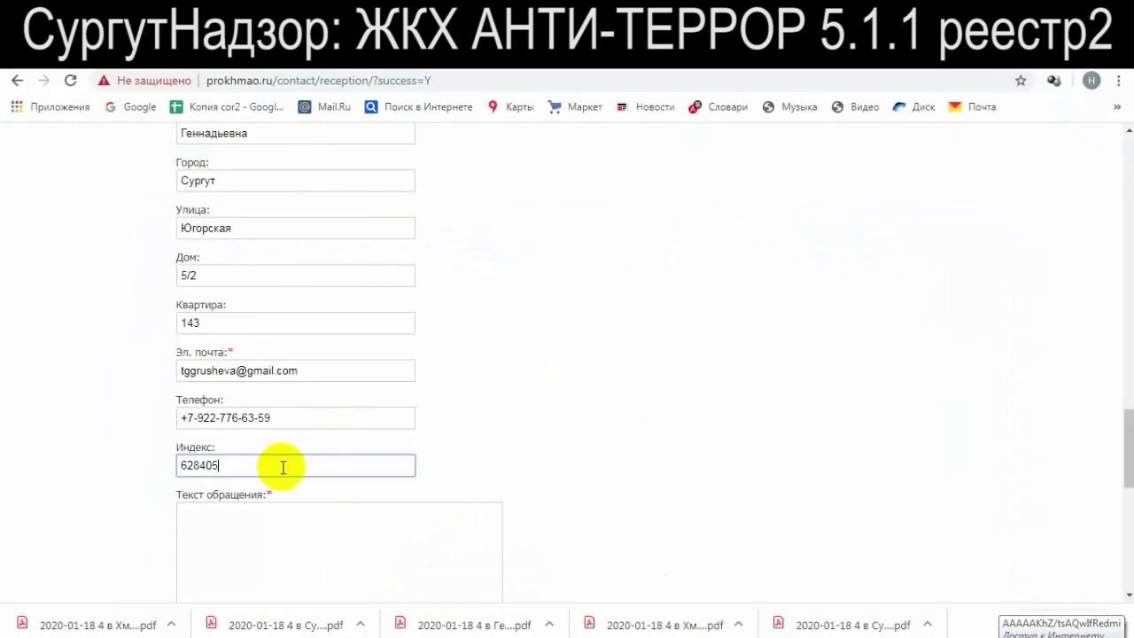
{"action": "left_click", "coordinate": [291, 532]}
{"action": "key", "text": "ctrl+v"}
Attach "2020-01-18 4 в СурПрок 14.1.3 по реестру JOINED" as the first file of the appeal
{"action": "scroll", "coordinate": [650, 350], "scroll_direction": "down", "scroll_amount": 5}
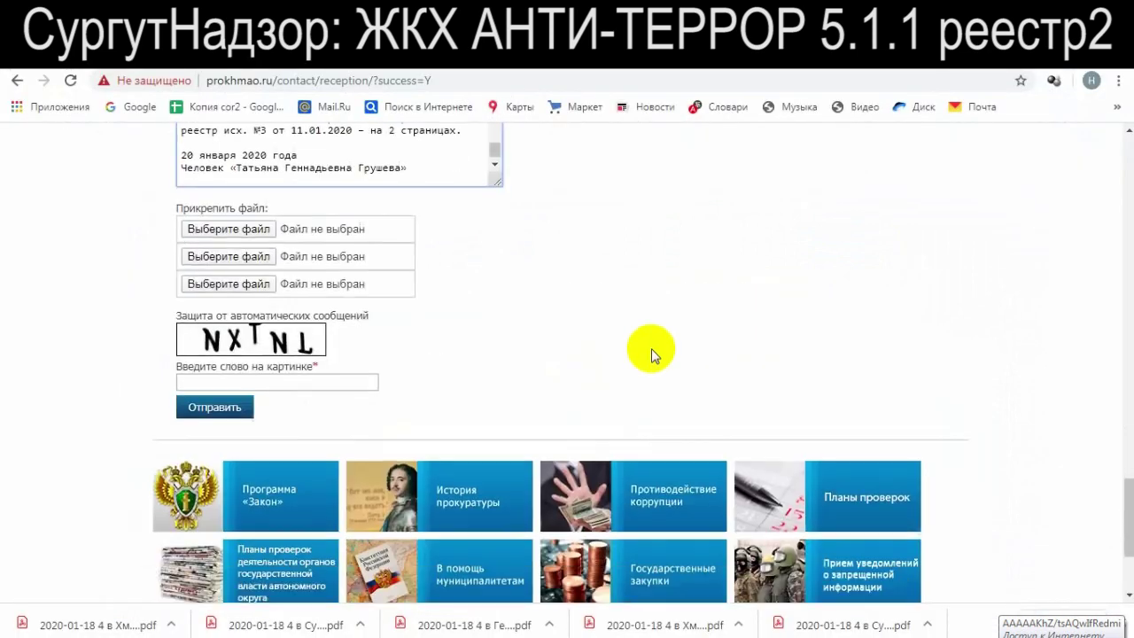
{"action": "left_click", "coordinate": [342, 236]}
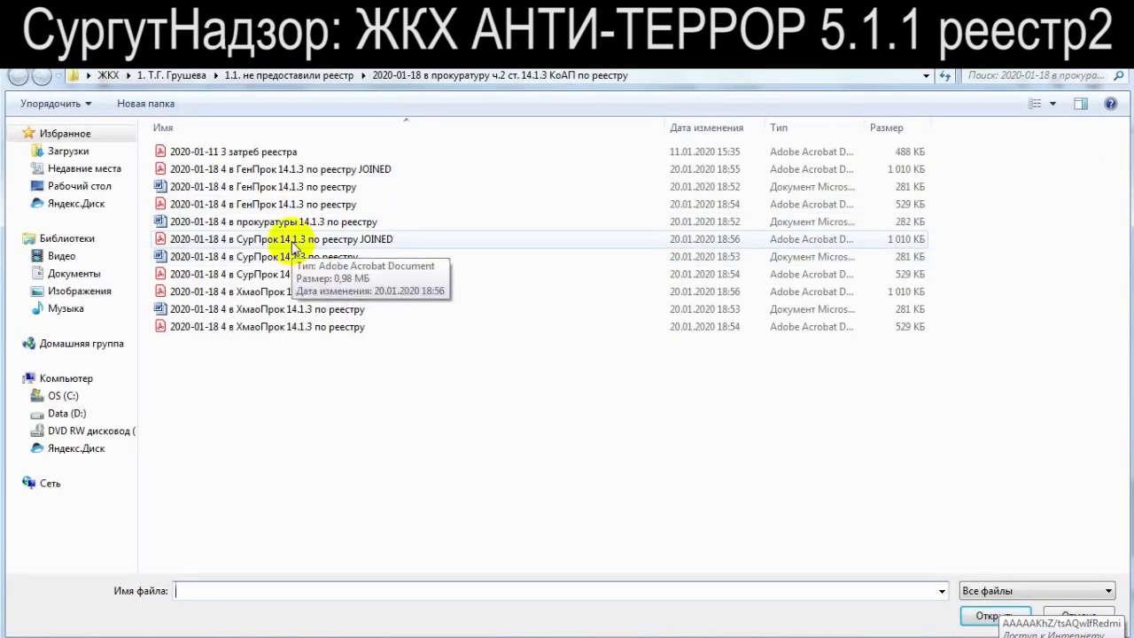
{"action": "left_click", "coordinate": [293, 246]}
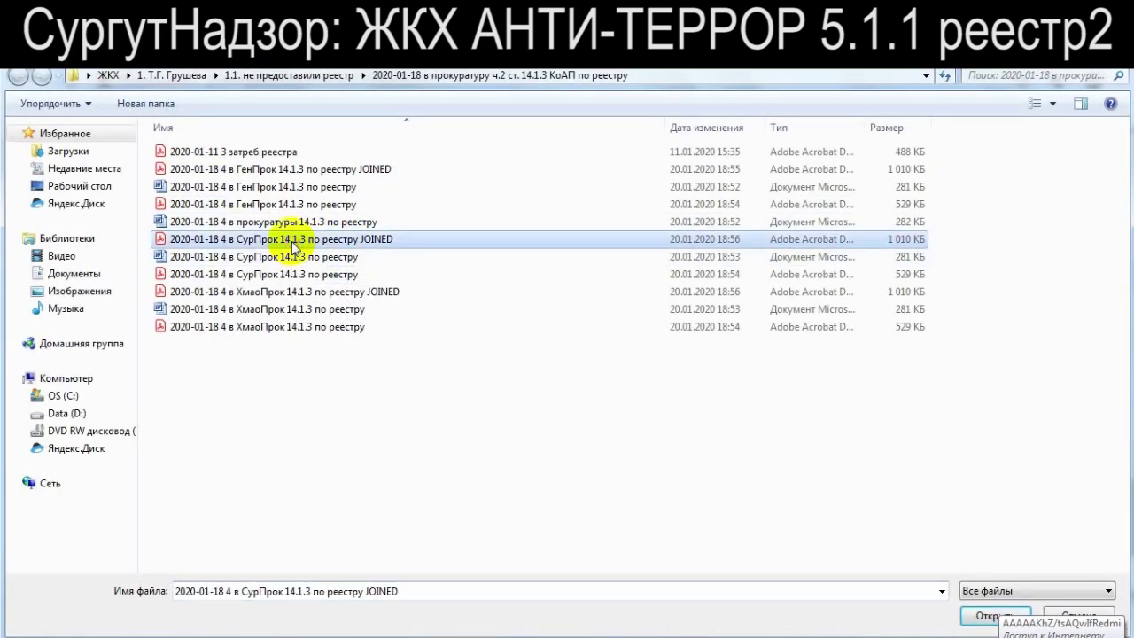
{"action": "left_click", "coordinate": [981, 618]}
Enter the captcha word from the picture and send the appeal
{"action": "left_click", "coordinate": [269, 381]}
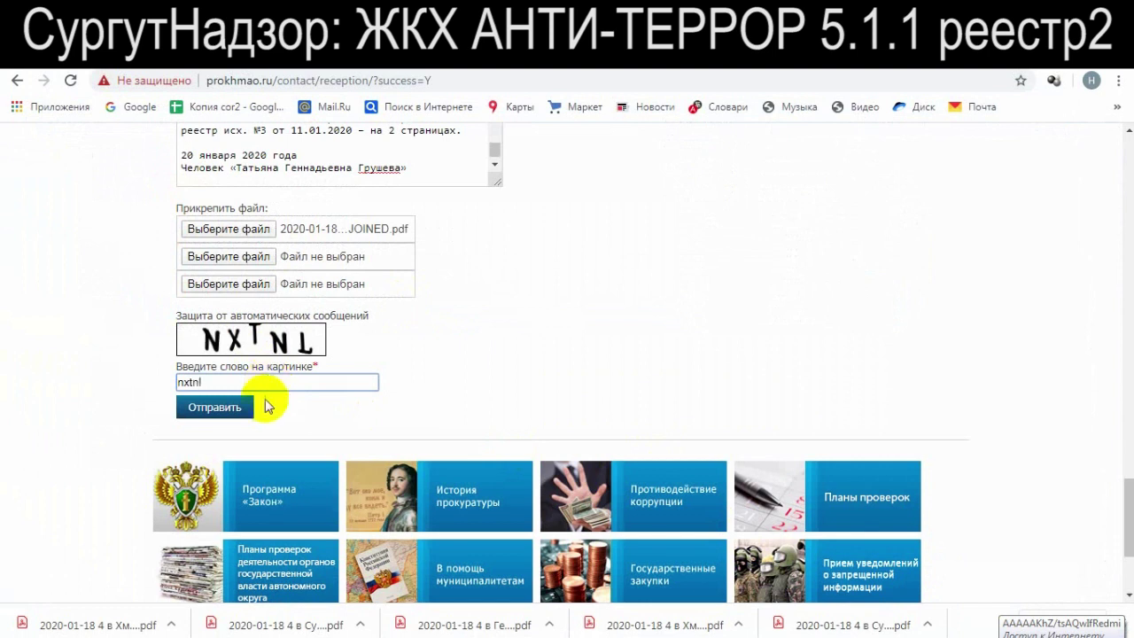
{"action": "left_click", "coordinate": [233, 407]}
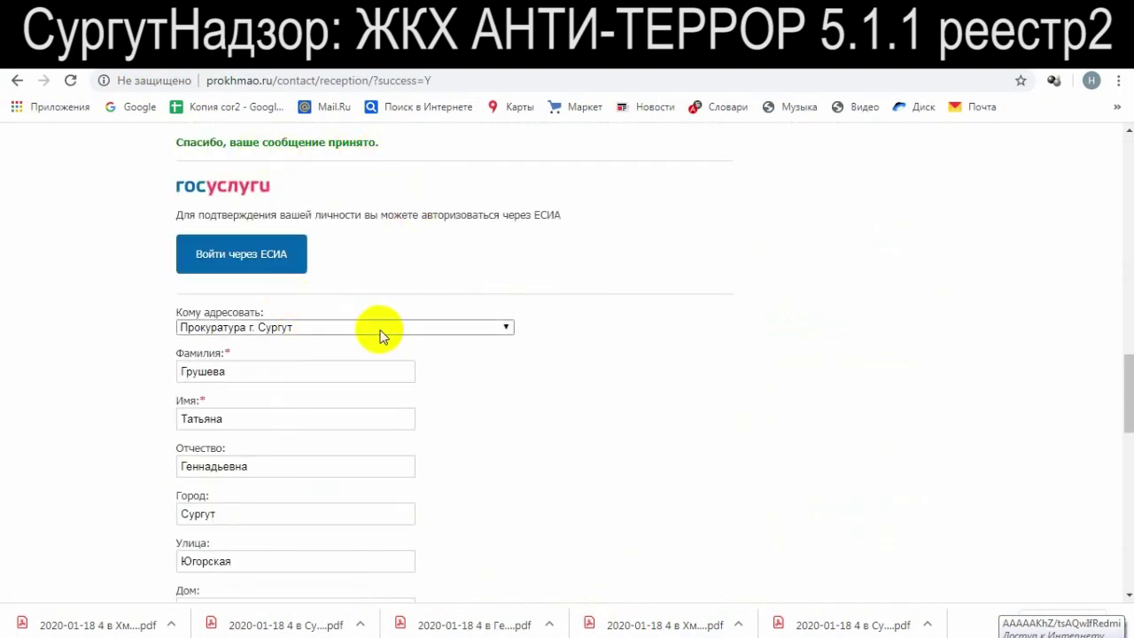
Address the next appeal to "Прокуратура Ханты-Мансийского автономного округа – Югры", keeping the prefilled applicant details
{"action": "left_click", "coordinate": [425, 324]}
{"action": "scroll", "coordinate": [377, 470], "scroll_direction": "down", "scroll_amount": 1}
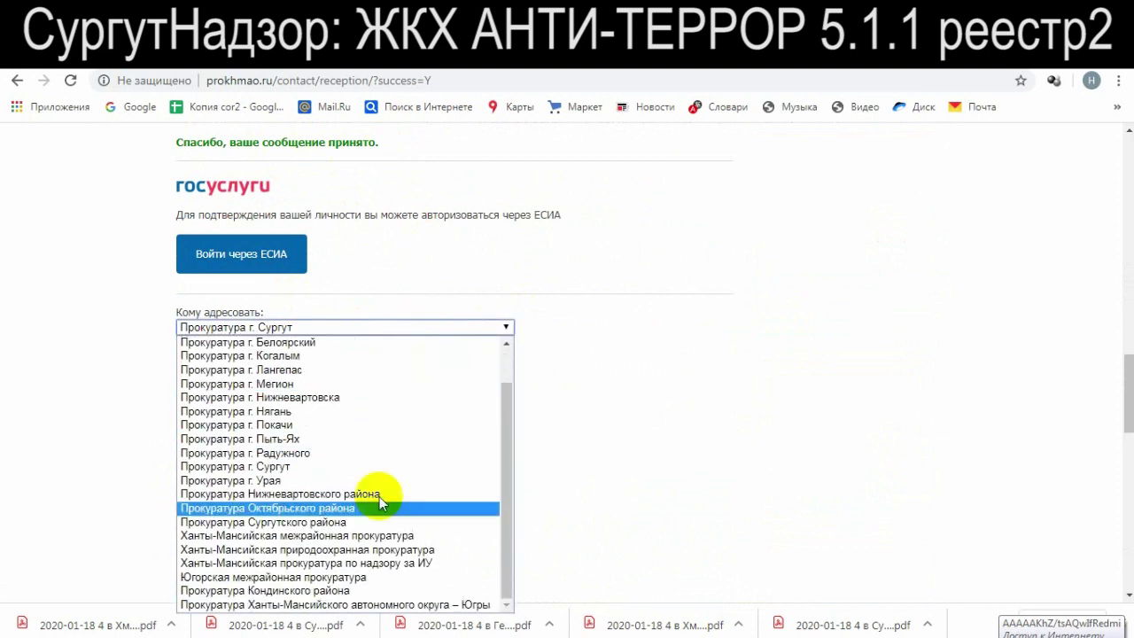
{"action": "left_click", "coordinate": [372, 604]}
{"action": "scroll", "coordinate": [585, 425], "scroll_direction": "down", "scroll_amount": 3}
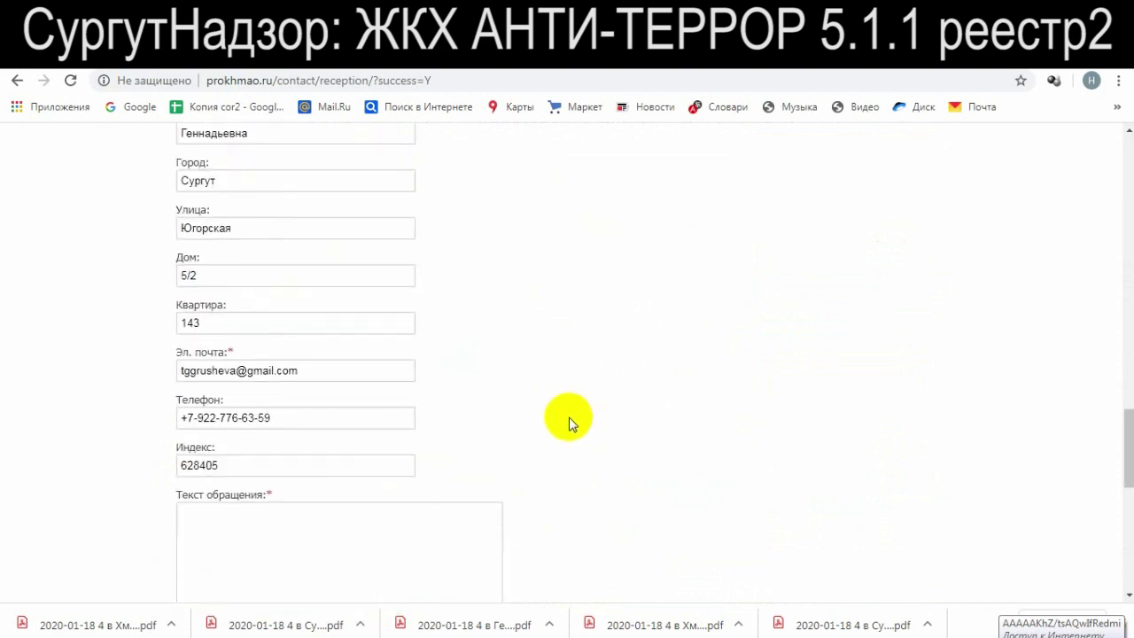
Copy the entire text of "2020-01-18 4 в ХмаоПрок 14.1.3 по реестру" from Word into the form's "Текст обращения" field
{"action": "scroll", "coordinate": [351, 429], "scroll_direction": "down", "scroll_amount": 3}
{"action": "left_click", "coordinate": [346, 316]}
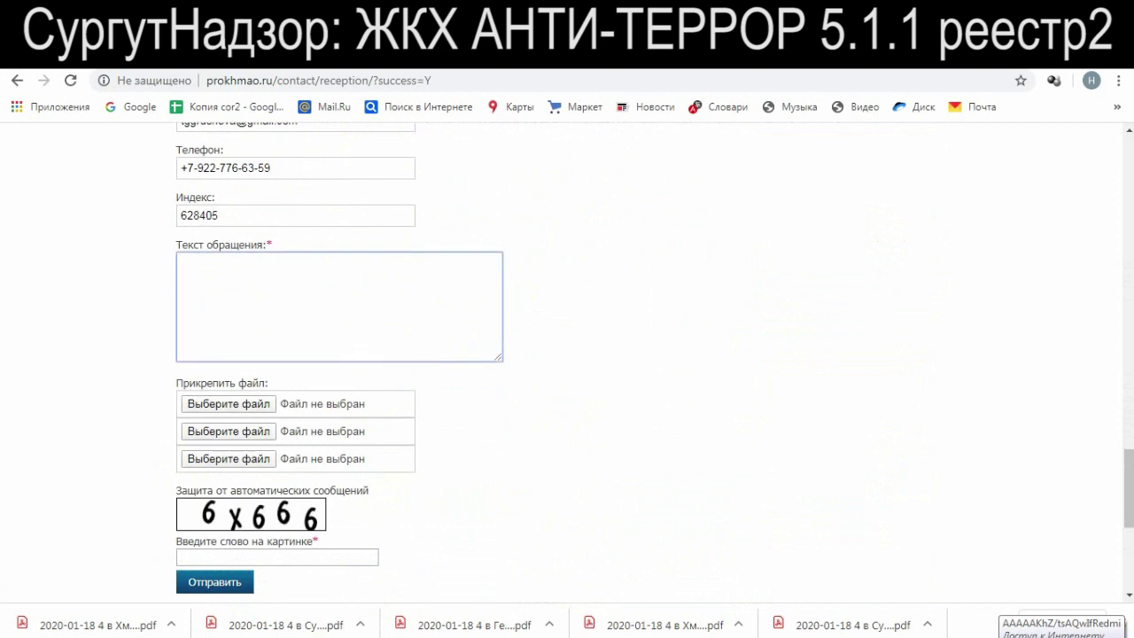
{"action": "key", "text": "alt+Tab"}
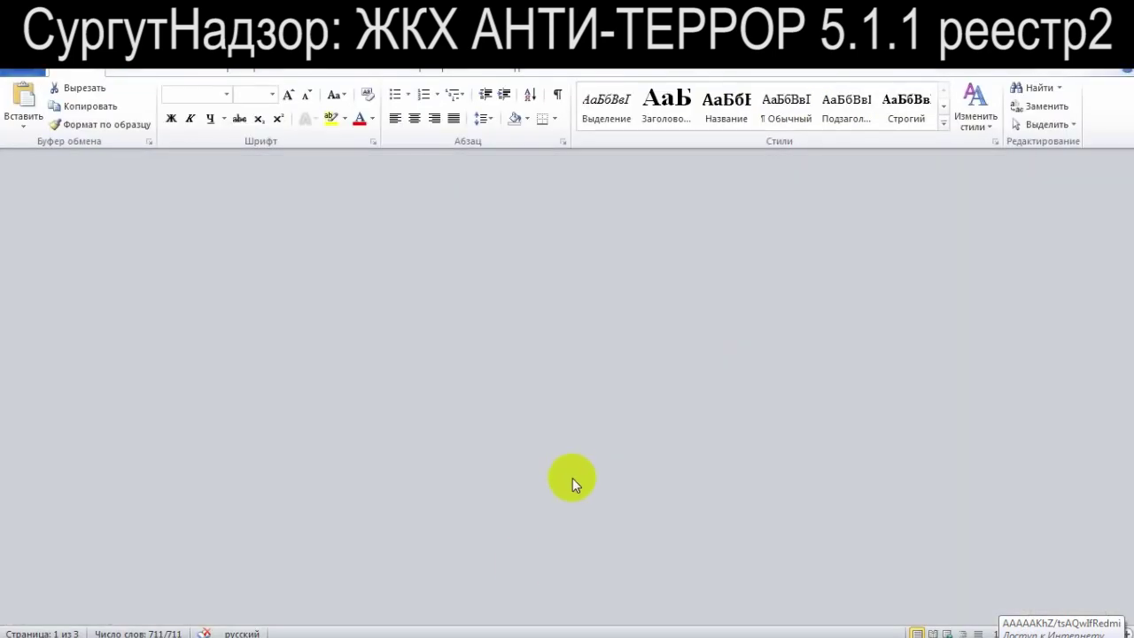
{"action": "key", "text": "alt+Tab"}
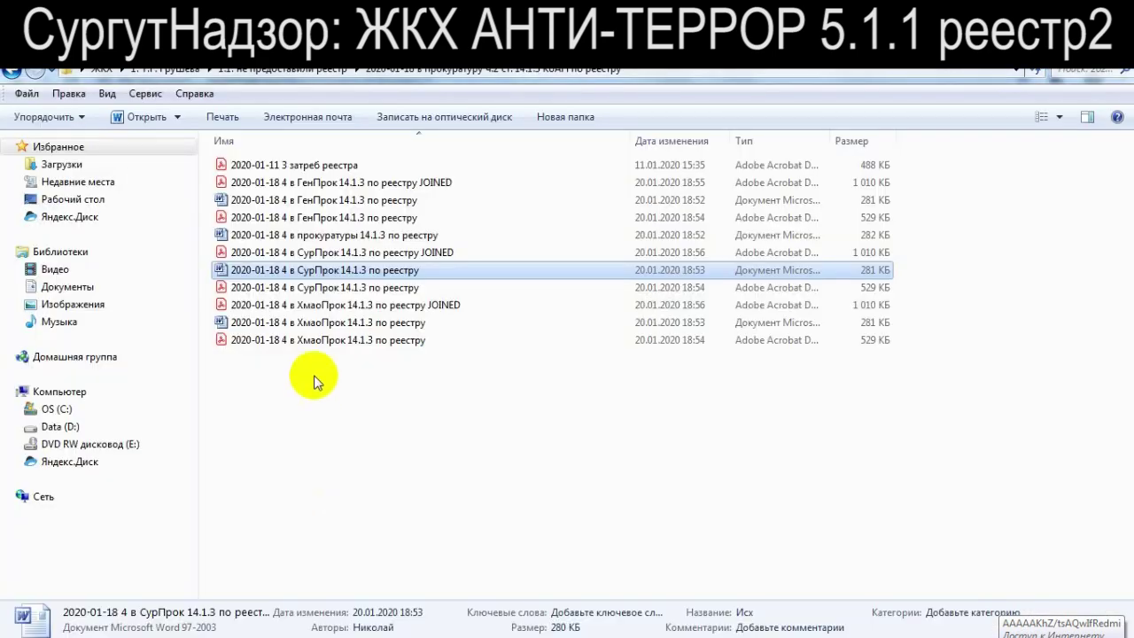
{"action": "left_click", "coordinate": [310, 325]}
{"action": "double_click", "coordinate": [312, 324]}
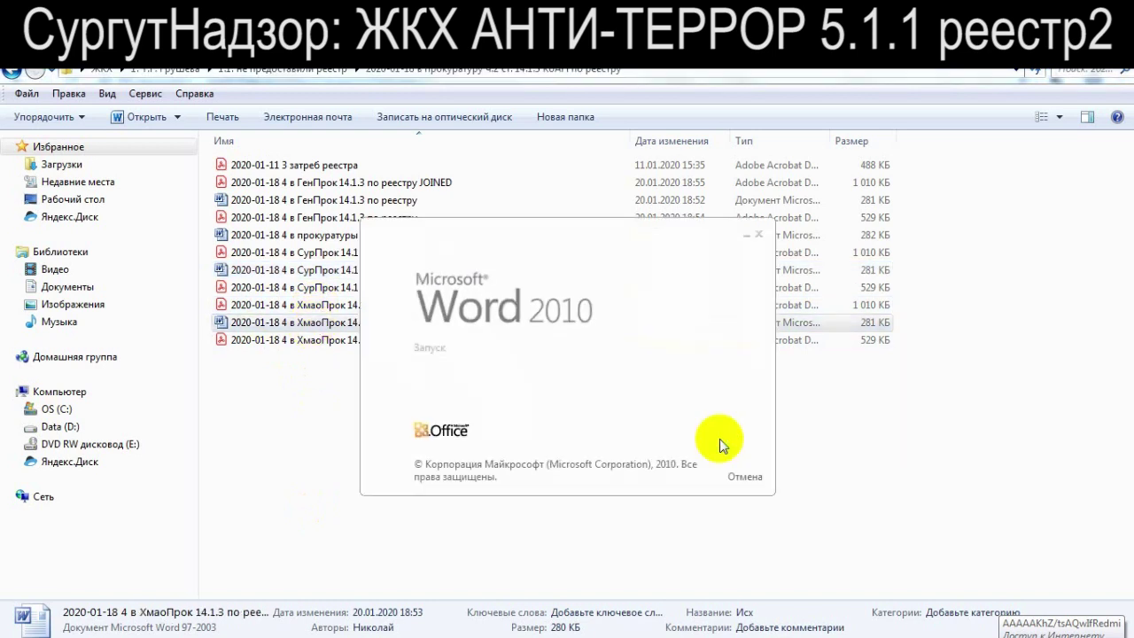
{"action": "key", "text": "ctrl+a"}
{"action": "key", "text": "ctrl+c"}
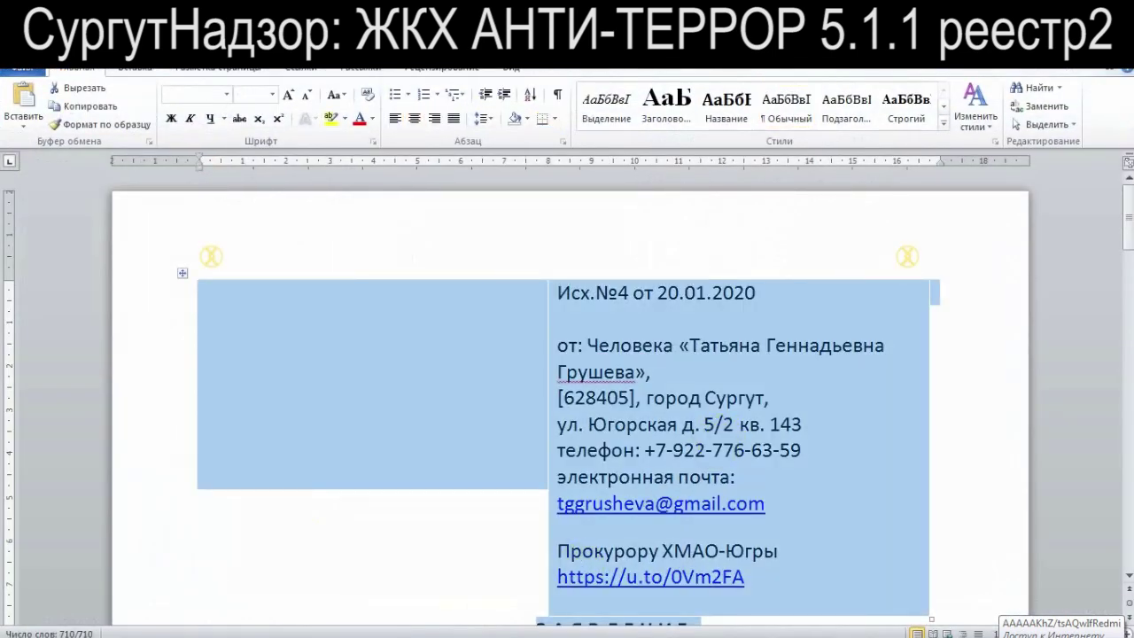
{"action": "key", "text": "alt+Tab"}
{"action": "left_click", "coordinate": [268, 298]}
{"action": "key", "text": "ctrl+v"}
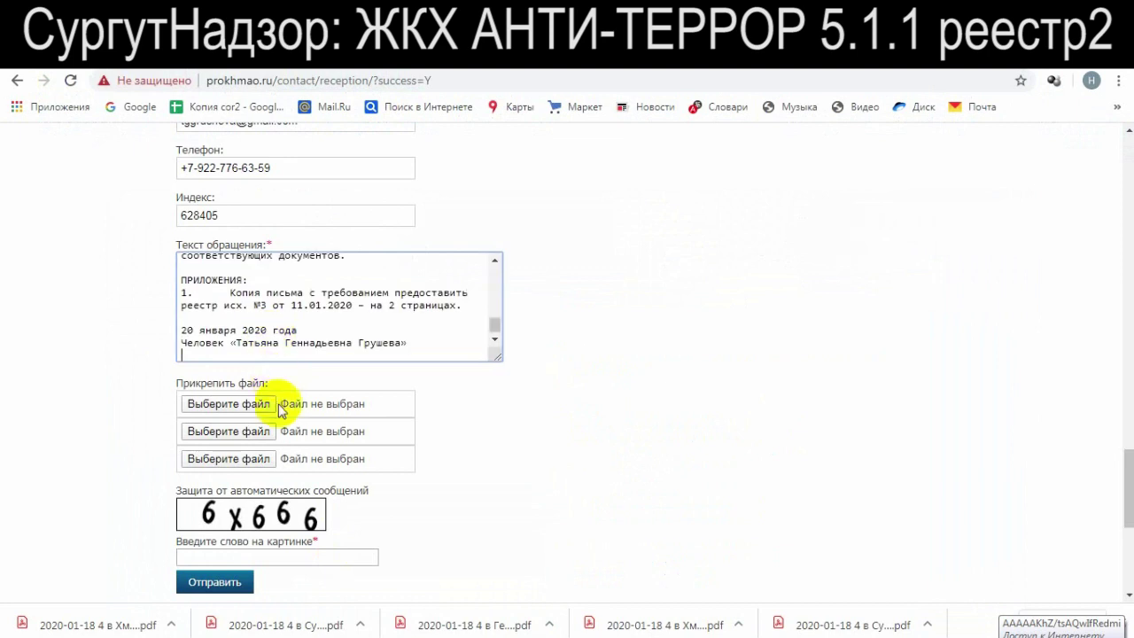
Attach "2020-01-18 4 в ХмаоПрок 14.1.3 по реестру JOINED" as the first file and fill in the captcha word from the picture
{"action": "left_click", "coordinate": [266, 404]}
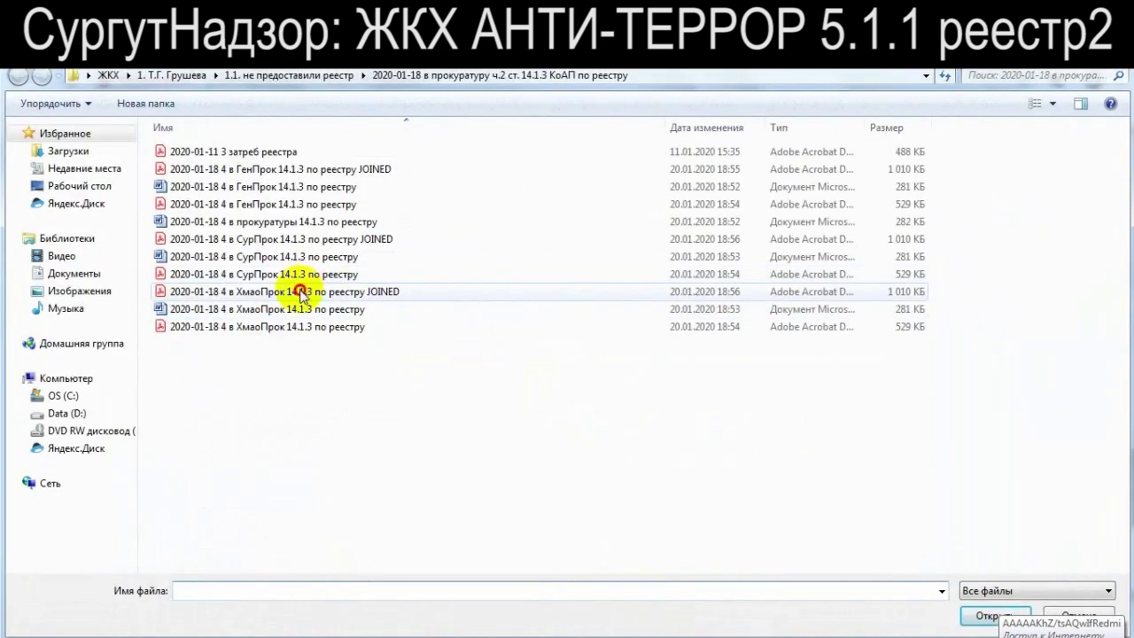
{"action": "double_click", "coordinate": [302, 295]}
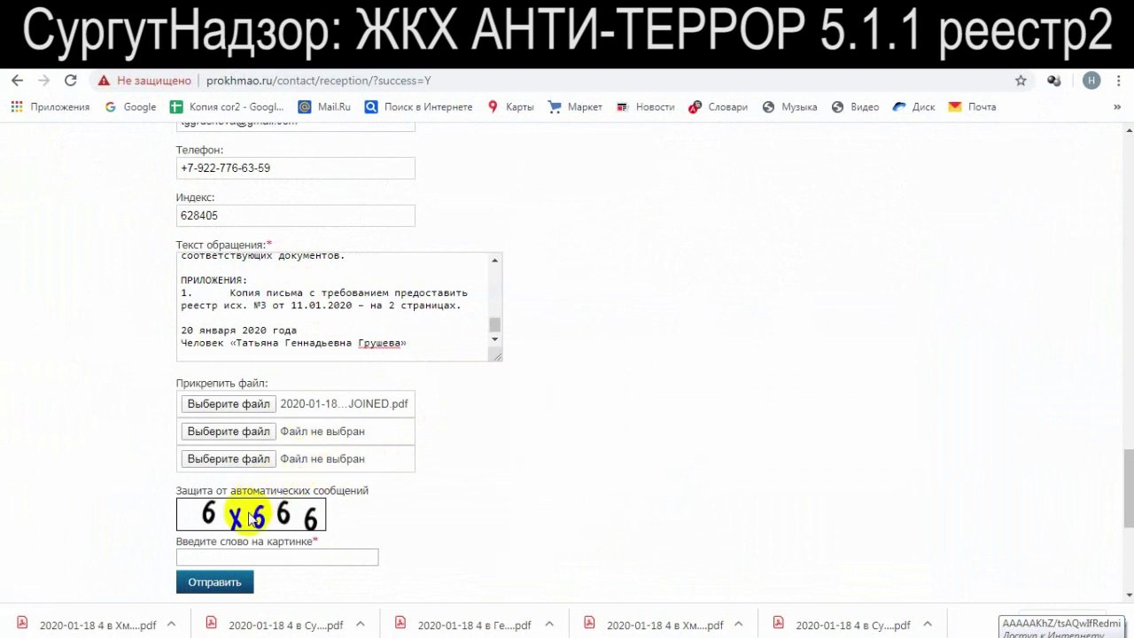
{"action": "left_click", "coordinate": [274, 556]}
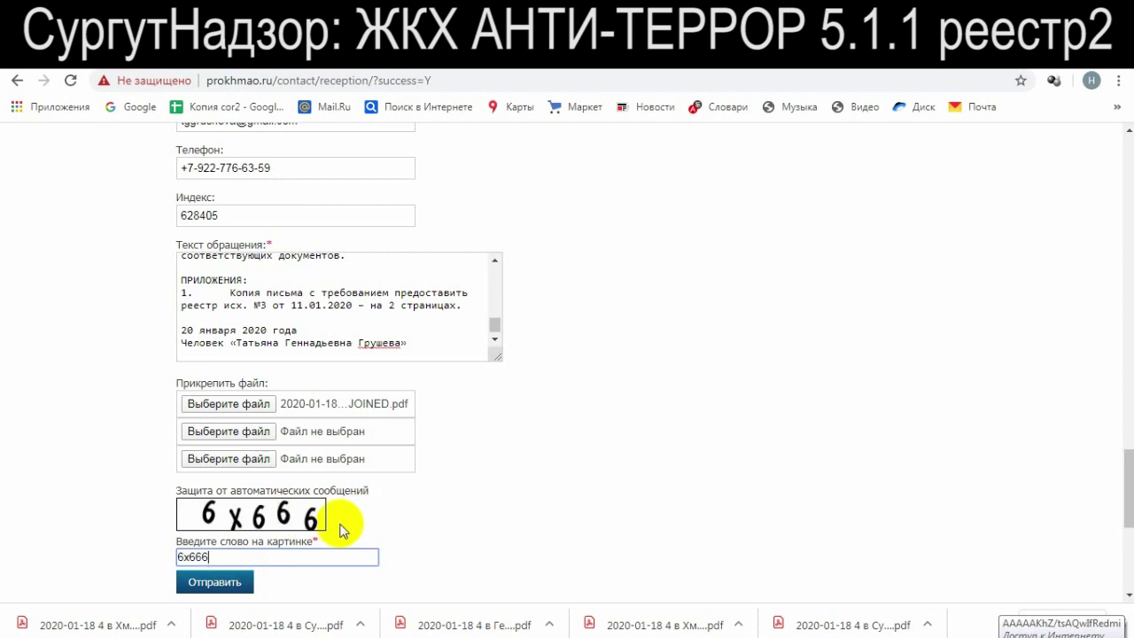
Review the completed form, send the appeal to the Khanty-Mansi prosecutor's office, and check whether it was accepted
{"action": "scroll", "coordinate": [556, 499], "scroll_direction": "up", "scroll_amount": 4}
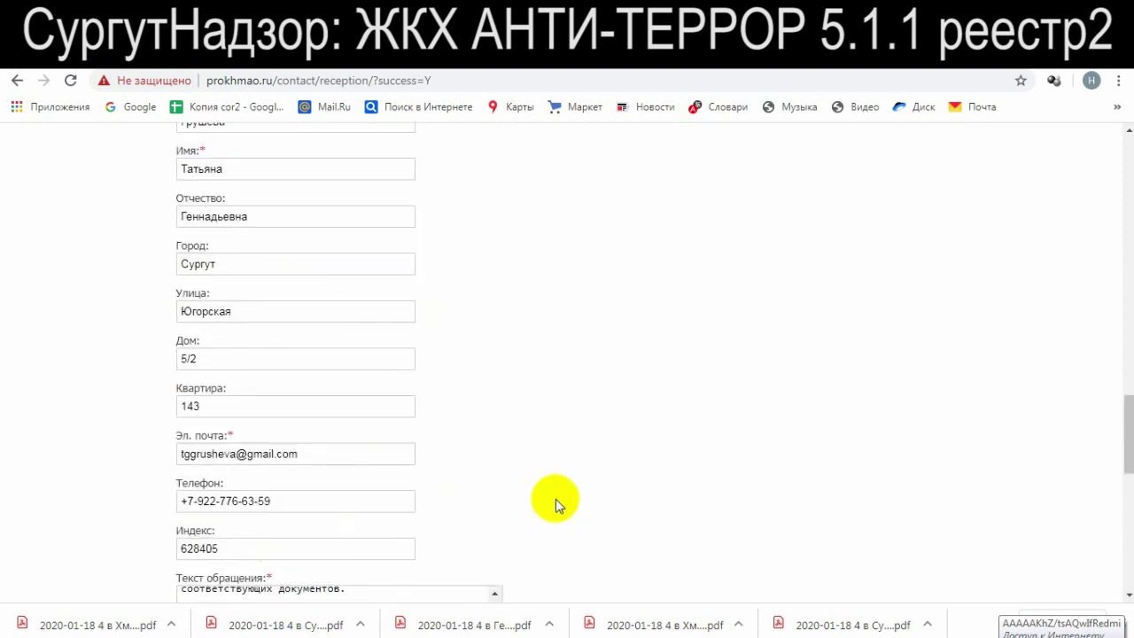
{"action": "scroll", "coordinate": [553, 503], "scroll_direction": "down", "scroll_amount": 5}
{"action": "scroll", "coordinate": [337, 486], "scroll_direction": "down", "scroll_amount": 3}
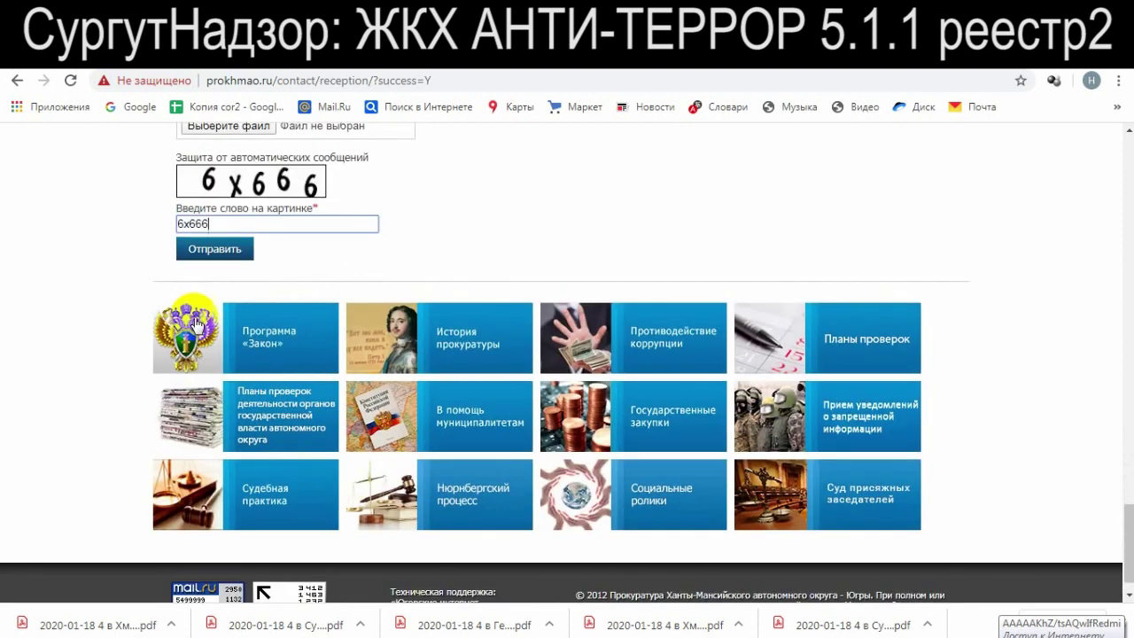
{"action": "scroll", "coordinate": [360, 310], "scroll_direction": "up", "scroll_amount": 4}
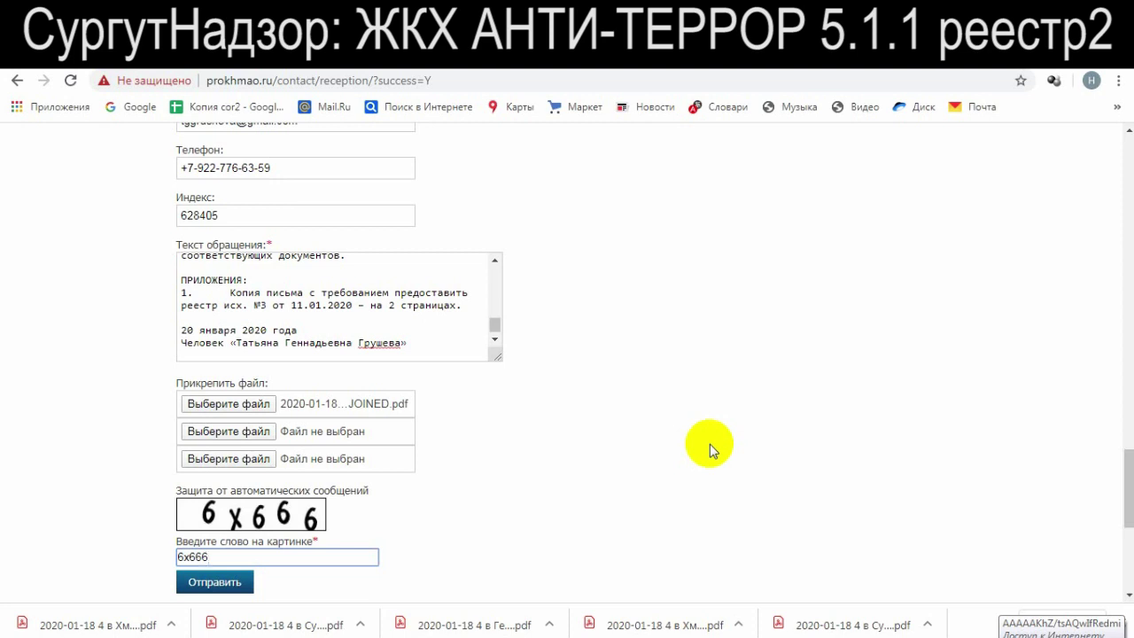
{"action": "left_click", "coordinate": [405, 342]}
{"action": "scroll", "coordinate": [530, 333], "scroll_direction": "down", "scroll_amount": 2}
{"action": "scroll", "coordinate": [572, 331], "scroll_direction": "down", "scroll_amount": 10}
{"action": "scroll", "coordinate": [572, 331], "scroll_direction": "down", "scroll_amount": 1}
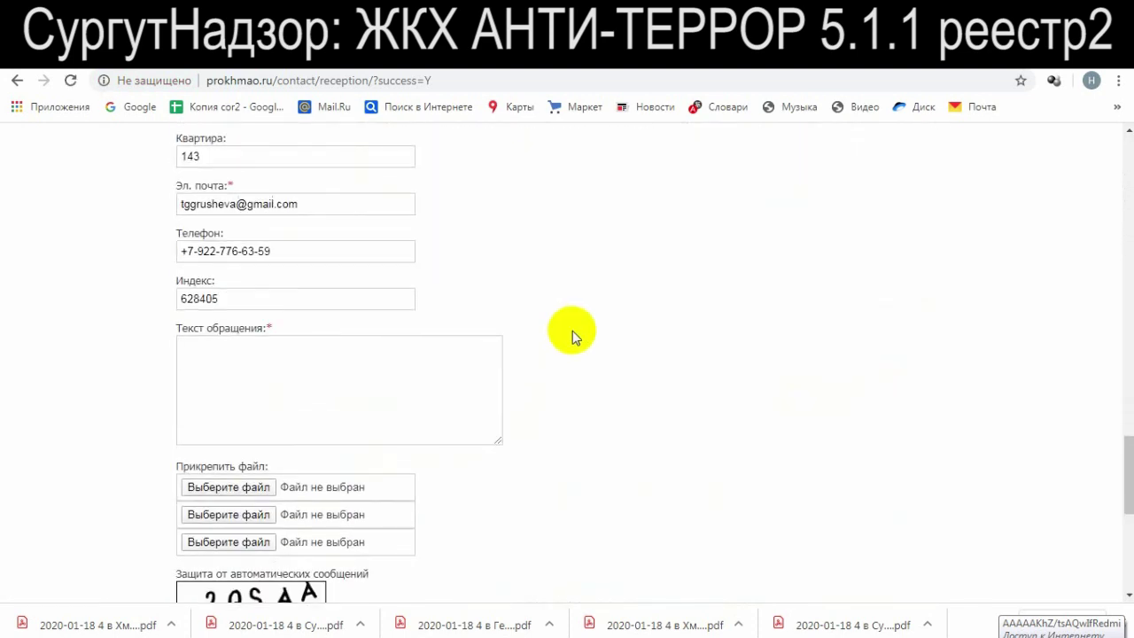
{"action": "scroll", "coordinate": [577, 334], "scroll_direction": "up", "scroll_amount": 5}
{"action": "scroll", "coordinate": [663, 407], "scroll_direction": "up", "scroll_amount": 8}
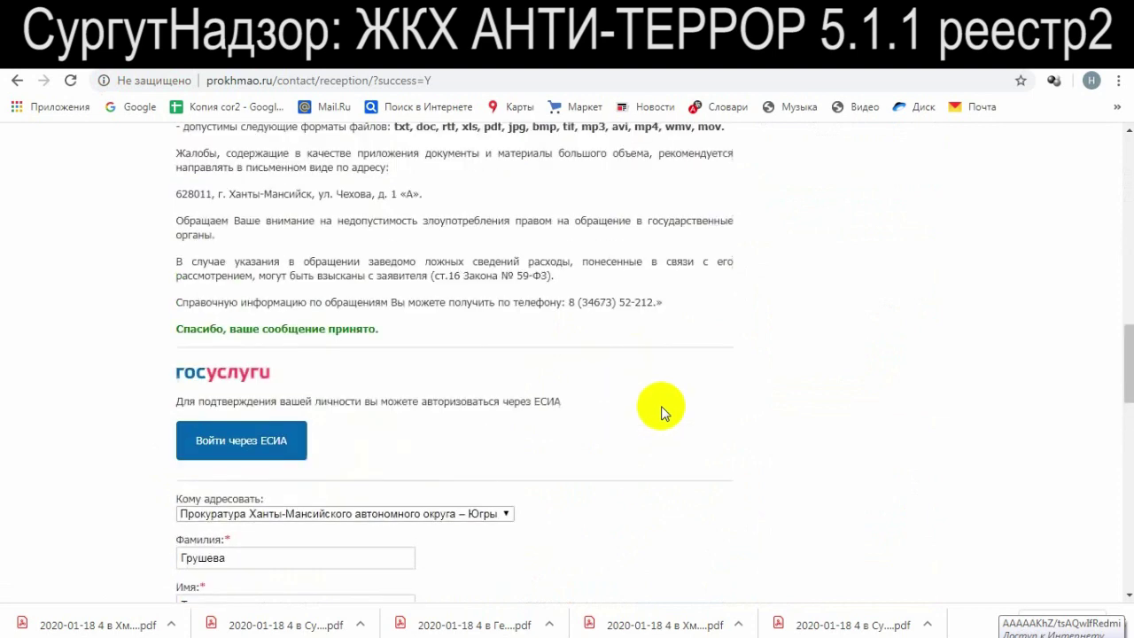
Close the Word document with the complaint to the KhMAO-Yugra prosecutor
{"action": "left_click", "coordinate": [664, 624]}
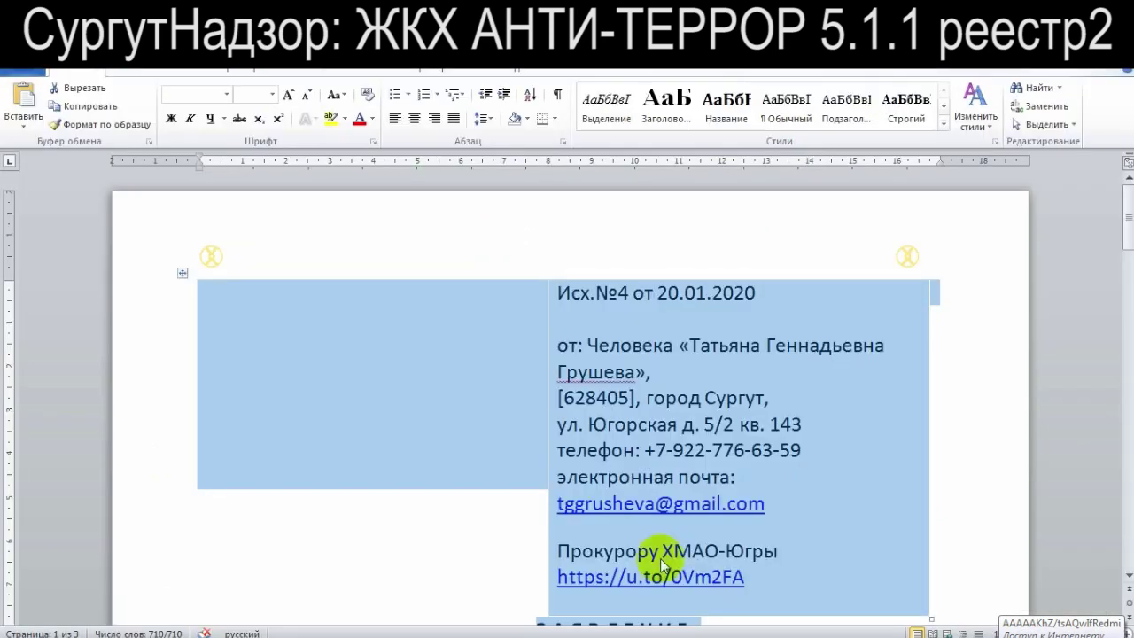
{"action": "left_click", "coordinate": [679, 400]}
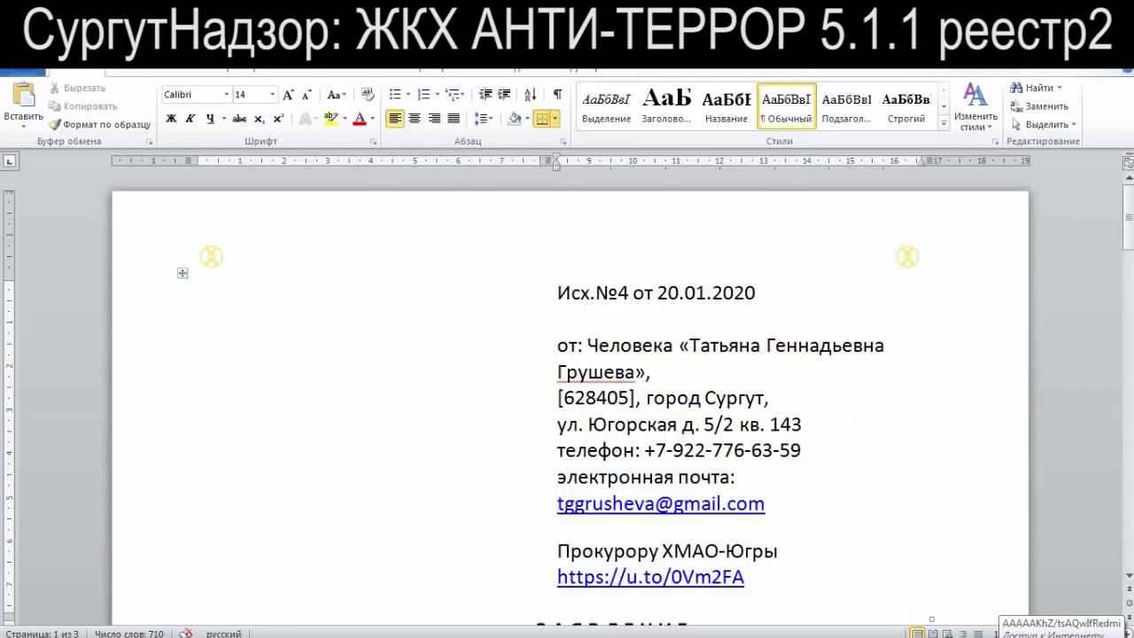
{"action": "key", "text": "alt+F4"}
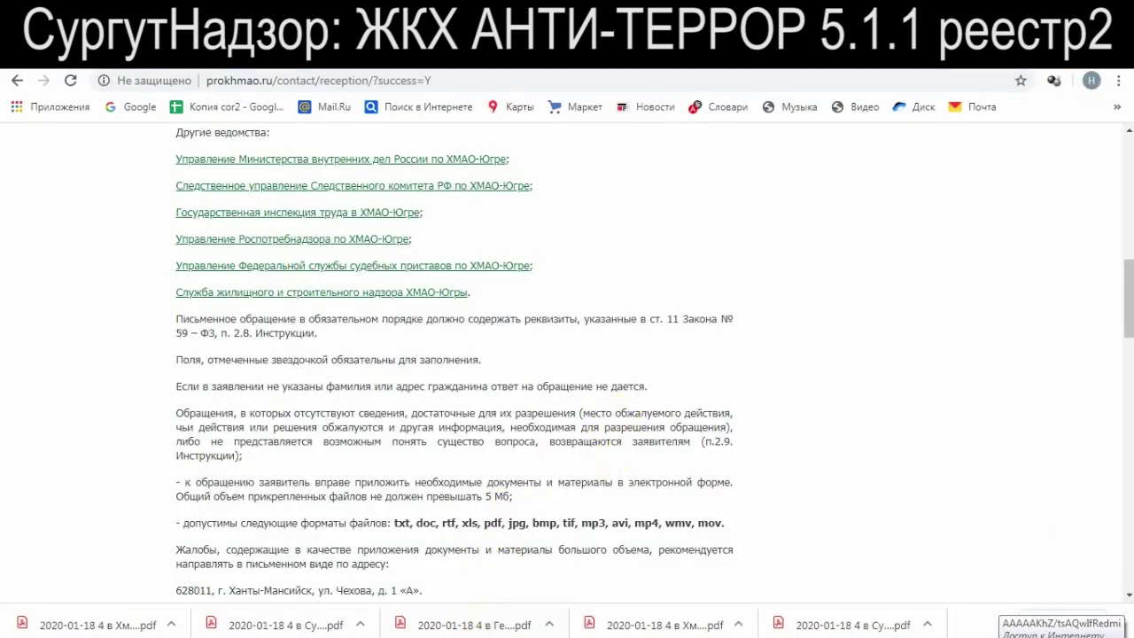
{"action": "scroll", "coordinate": [795, 273], "scroll_direction": "up", "scroll_amount": 10}
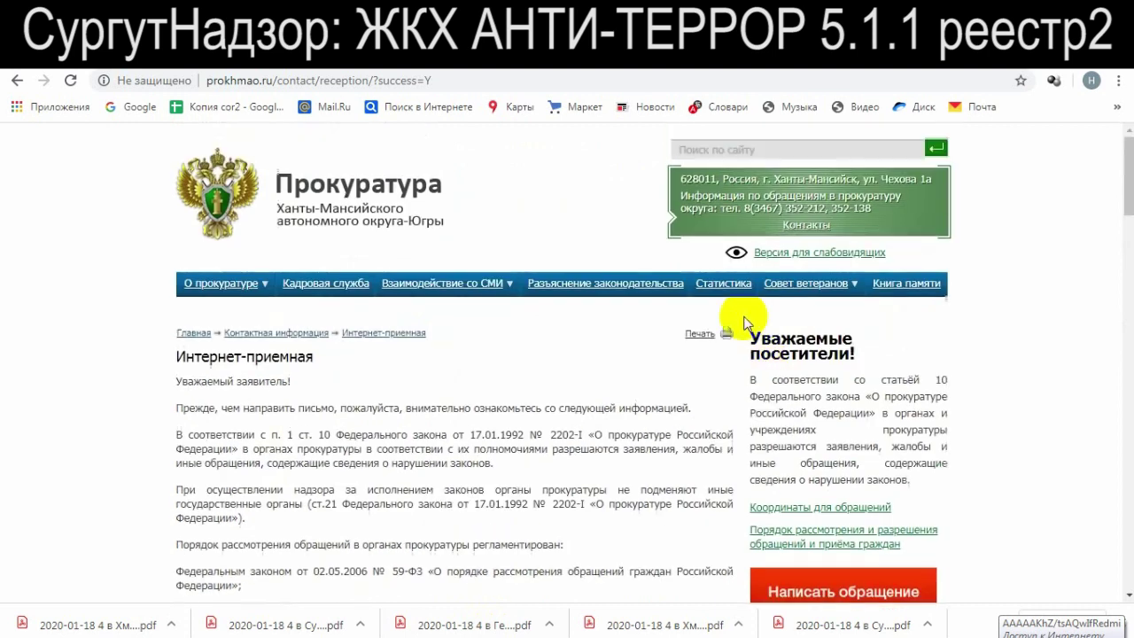
{"action": "key", "text": "alt+Tab"}
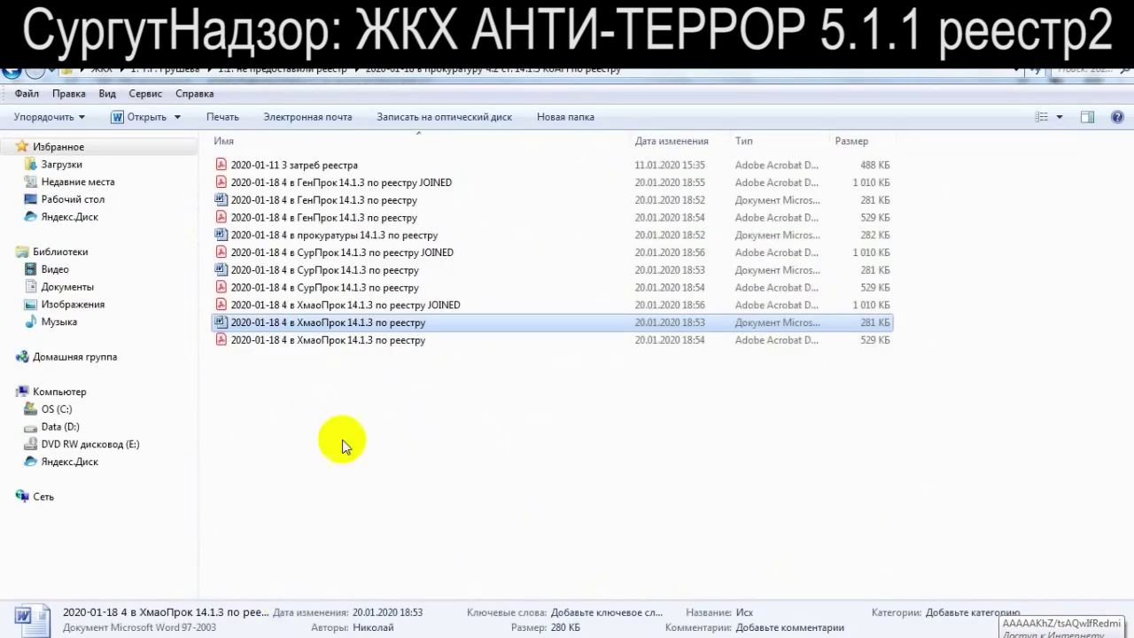
{"action": "double_click", "coordinate": [328, 200]}
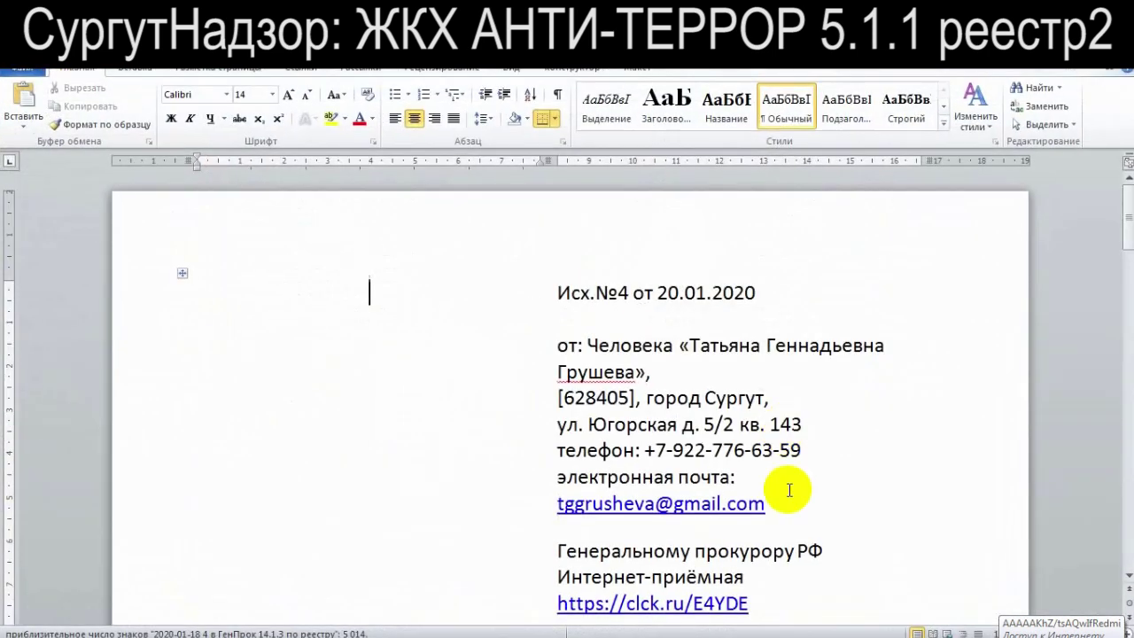
{"action": "left_click_drag", "start_coordinate": [753, 598], "coordinate": [552, 564]}
{"action": "key", "text": "ctrl+c"}
{"action": "key", "text": "alt+Tab"}
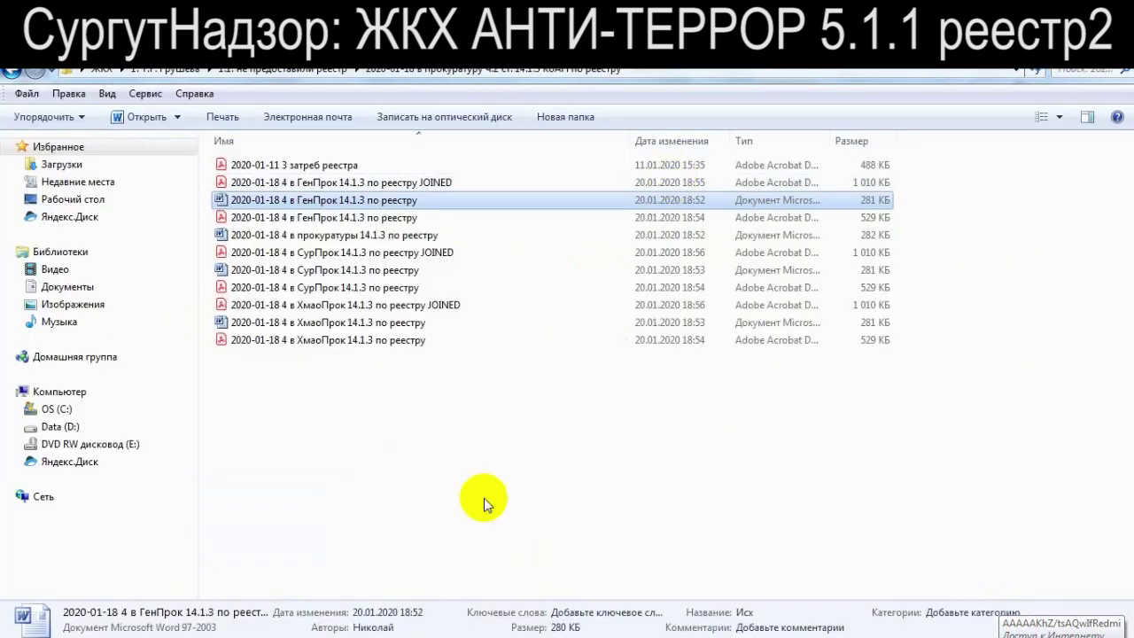
{"action": "key", "text": "alt+Tab"}
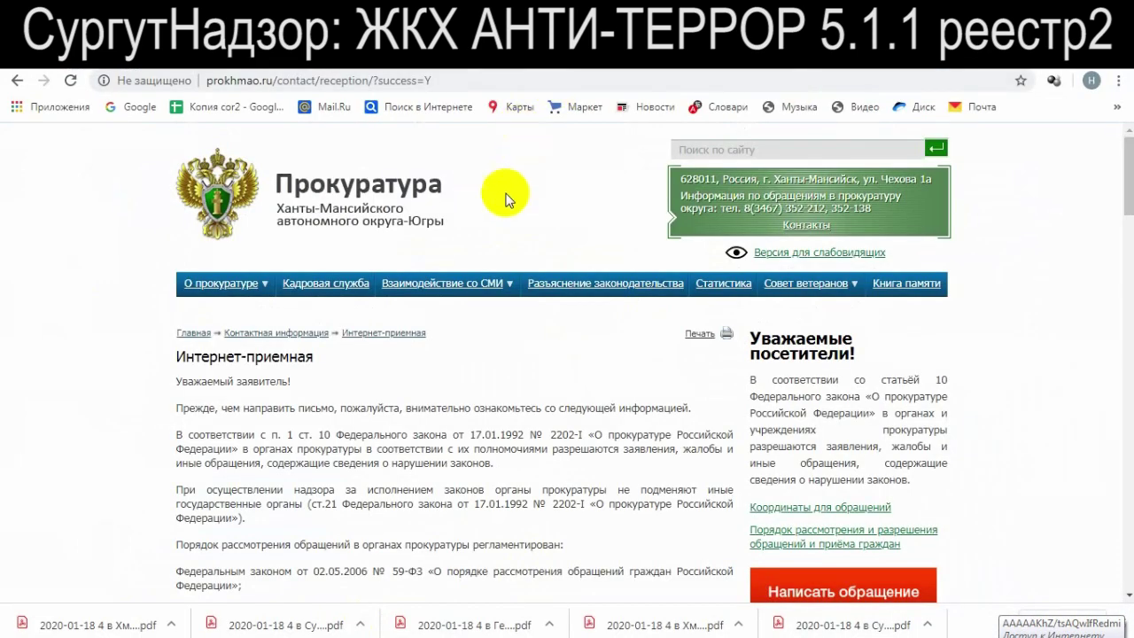
{"action": "left_click", "coordinate": [625, 76]}
{"action": "key", "text": "ctrl+v"}
{"action": "key", "text": "Return"}
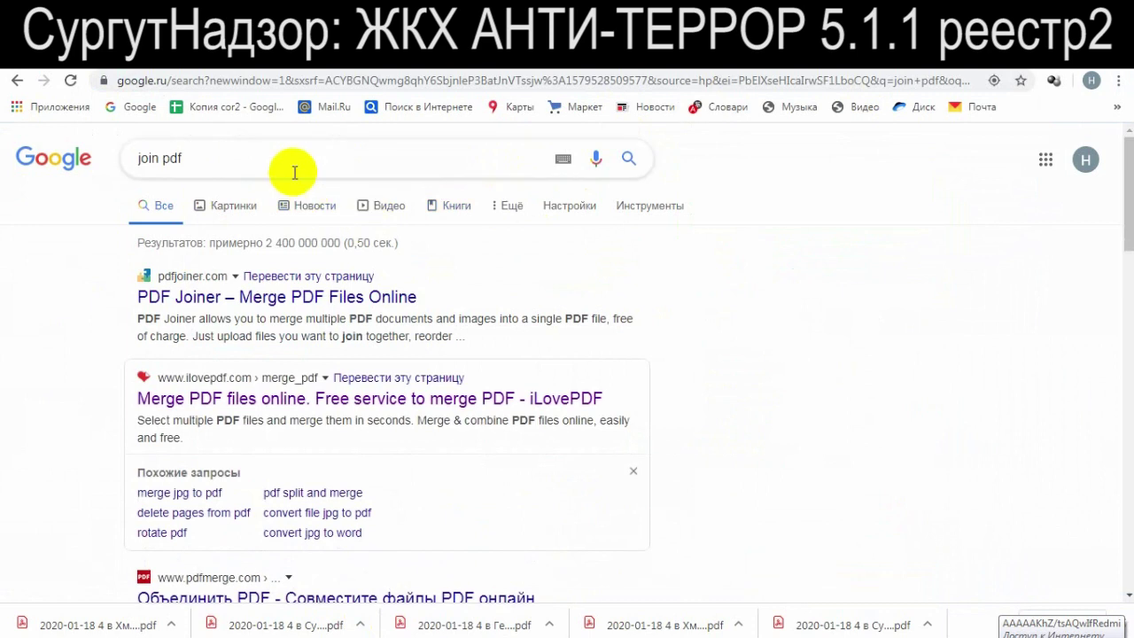
Search Google for "чайка прокурор" and restrict the results to news
{"action": "left_click", "coordinate": [211, 164]}
{"action": "type", "text": "xfqrf"}
{"action": "key", "text": "Down"}
{"action": "key", "text": "Down"}
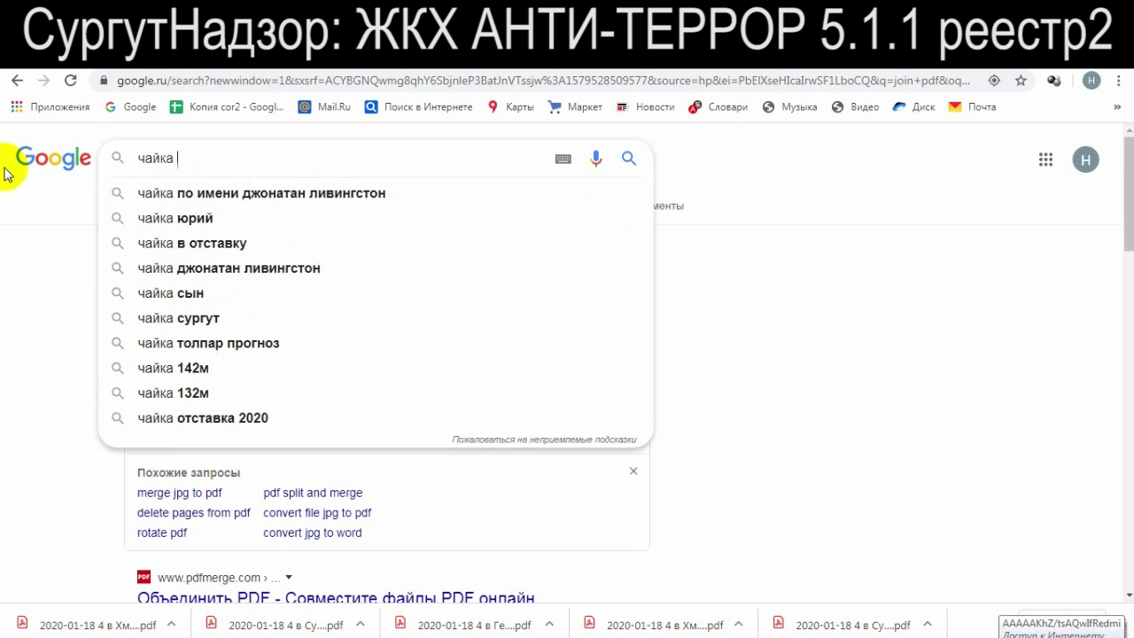
{"action": "type", "text": "прокурор"}
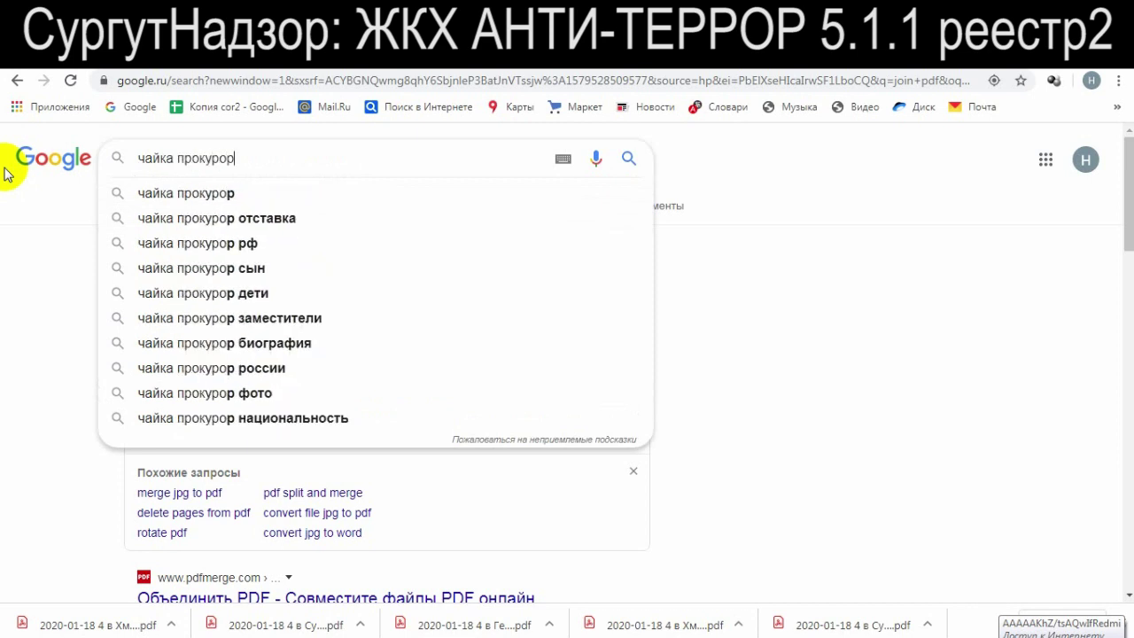
{"action": "key", "text": "Return"}
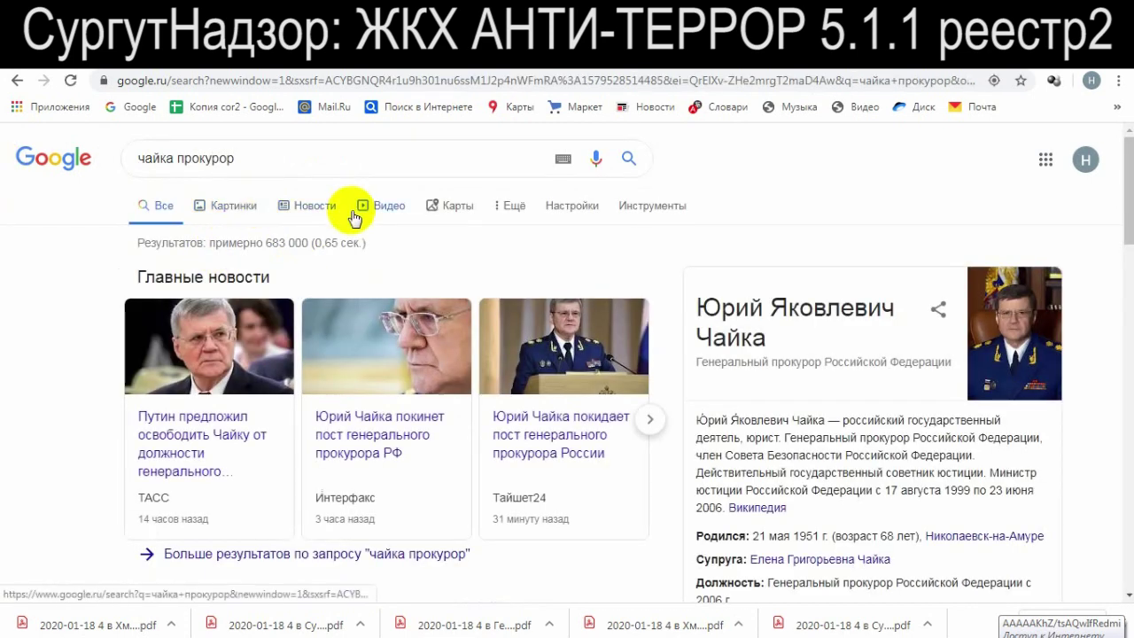
{"action": "left_click", "coordinate": [316, 205]}
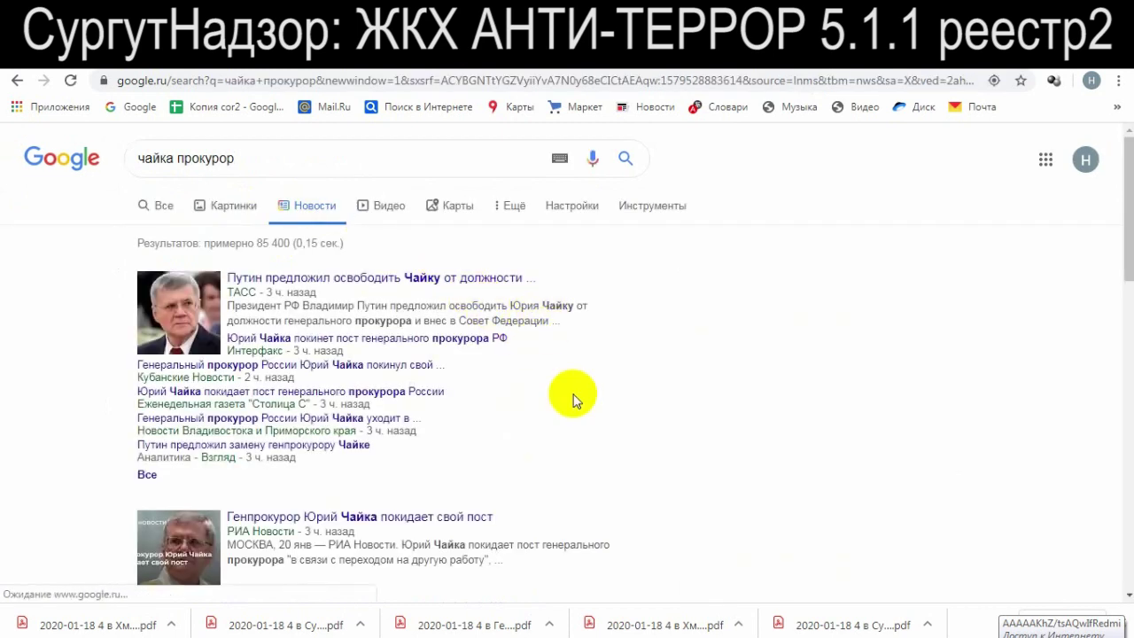
Read through the news results about the Prosecutor General's departure and the candidate proposed to replace him
{"action": "scroll", "coordinate": [585, 344], "scroll_direction": "down", "scroll_amount": 1}
{"action": "scroll", "coordinate": [585, 345], "scroll_direction": "down", "scroll_amount": 2}
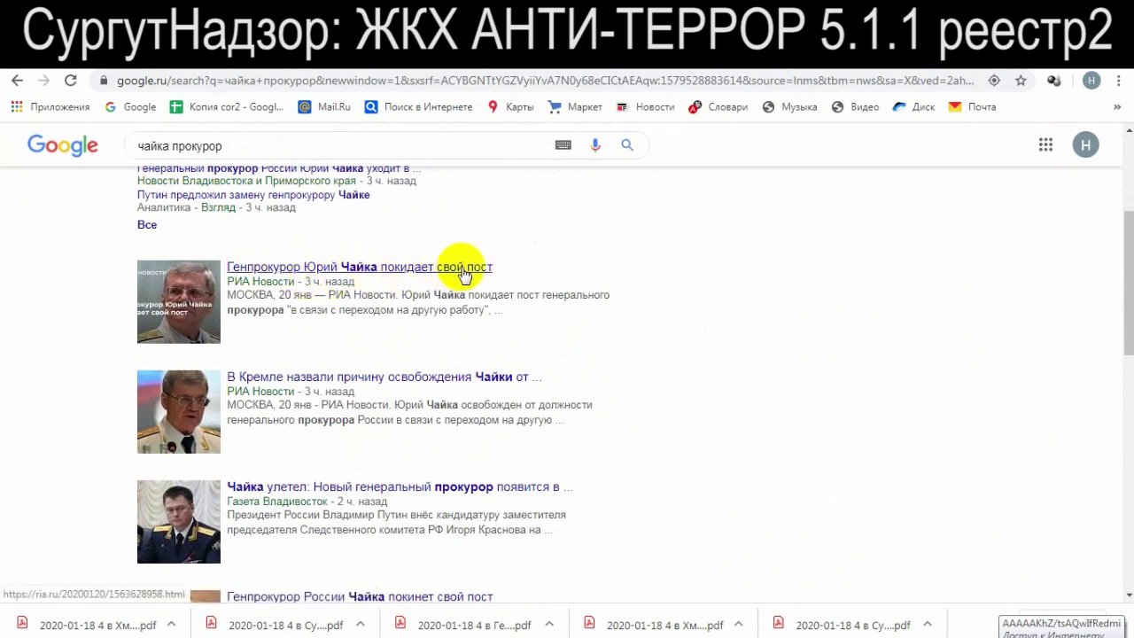
{"action": "scroll", "coordinate": [640, 285], "scroll_direction": "down", "scroll_amount": 3}
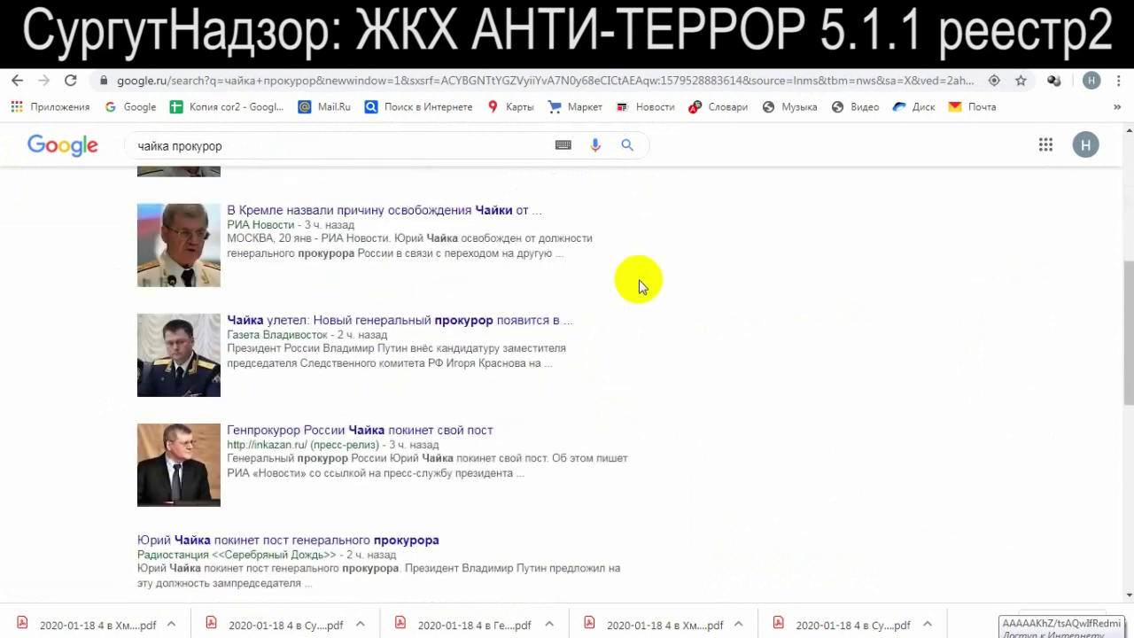
{"action": "scroll", "coordinate": [640, 285], "scroll_direction": "up", "scroll_amount": 6}
{"action": "scroll", "coordinate": [638, 285], "scroll_direction": "down", "scroll_amount": 5}
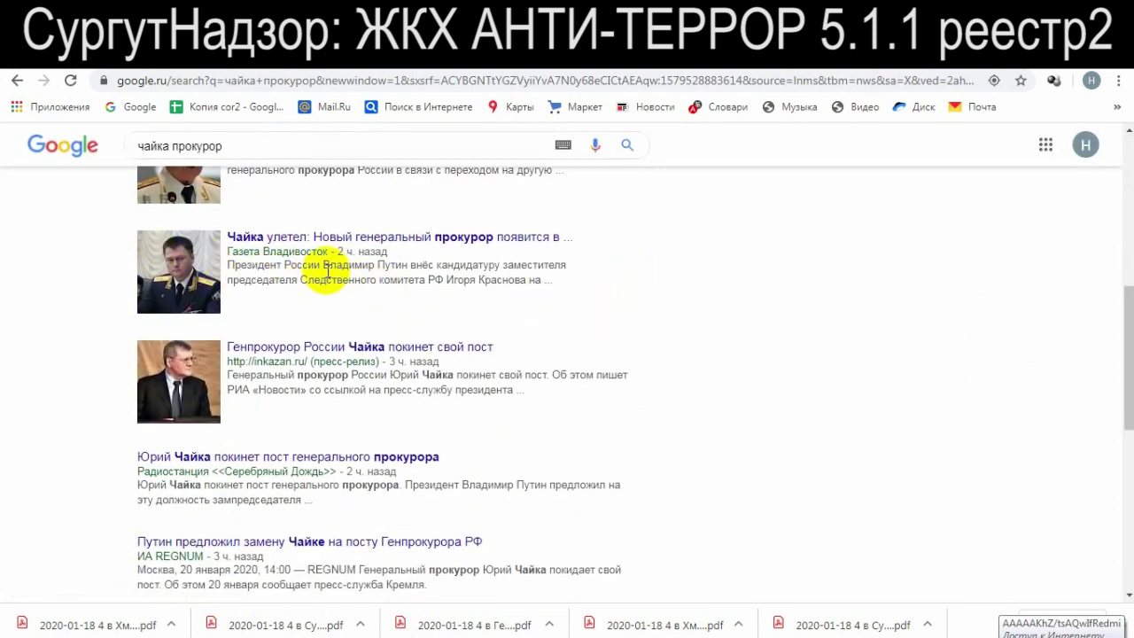
{"action": "left_click_drag", "start_coordinate": [446, 281], "coordinate": [524, 281]}
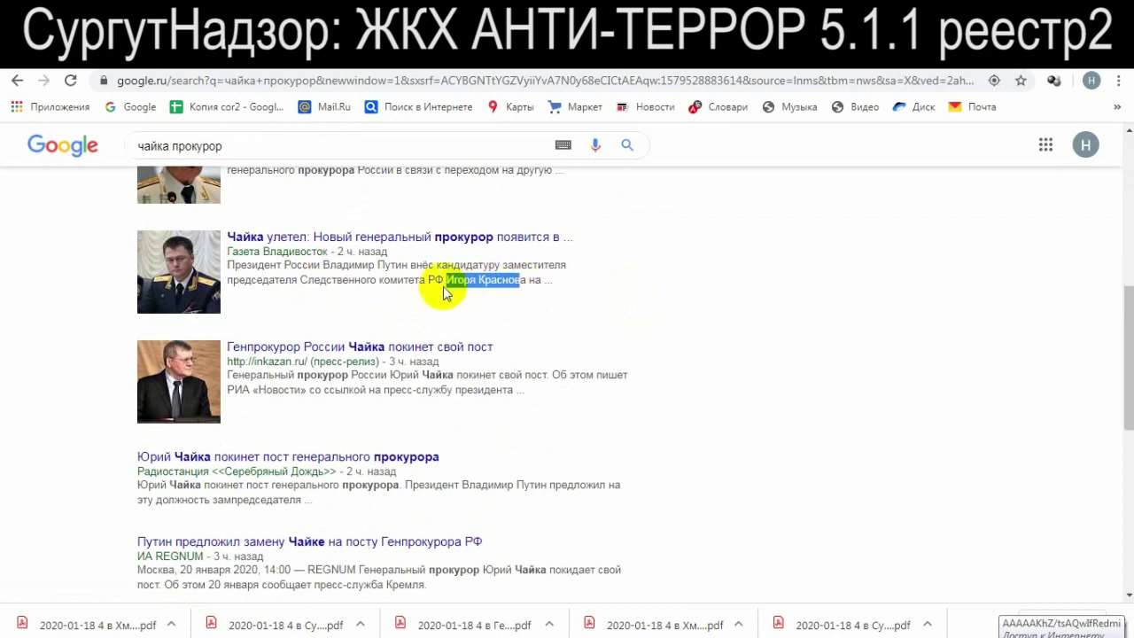
{"action": "left_click_drag", "start_coordinate": [502, 265], "coordinate": [425, 283]}
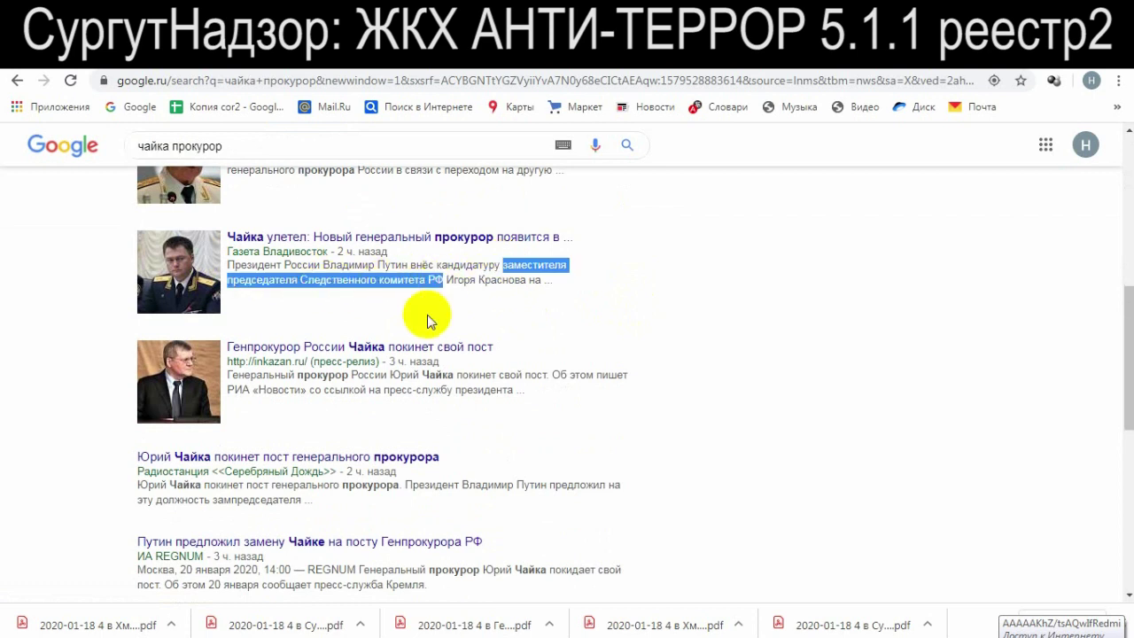
{"action": "left_click", "coordinate": [393, 304]}
{"action": "scroll", "coordinate": [755, 372], "scroll_direction": "up", "scroll_amount": 5}
{"action": "scroll", "coordinate": [755, 372], "scroll_direction": "down", "scroll_amount": 5}
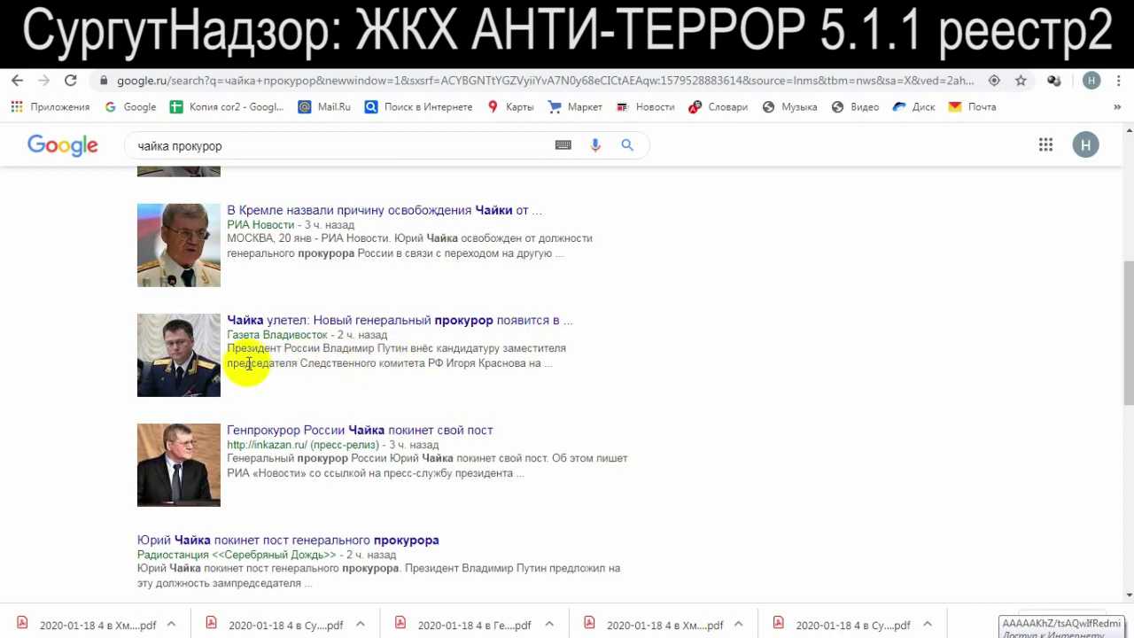
{"action": "scroll", "coordinate": [792, 373], "scroll_direction": "up", "scroll_amount": 5}
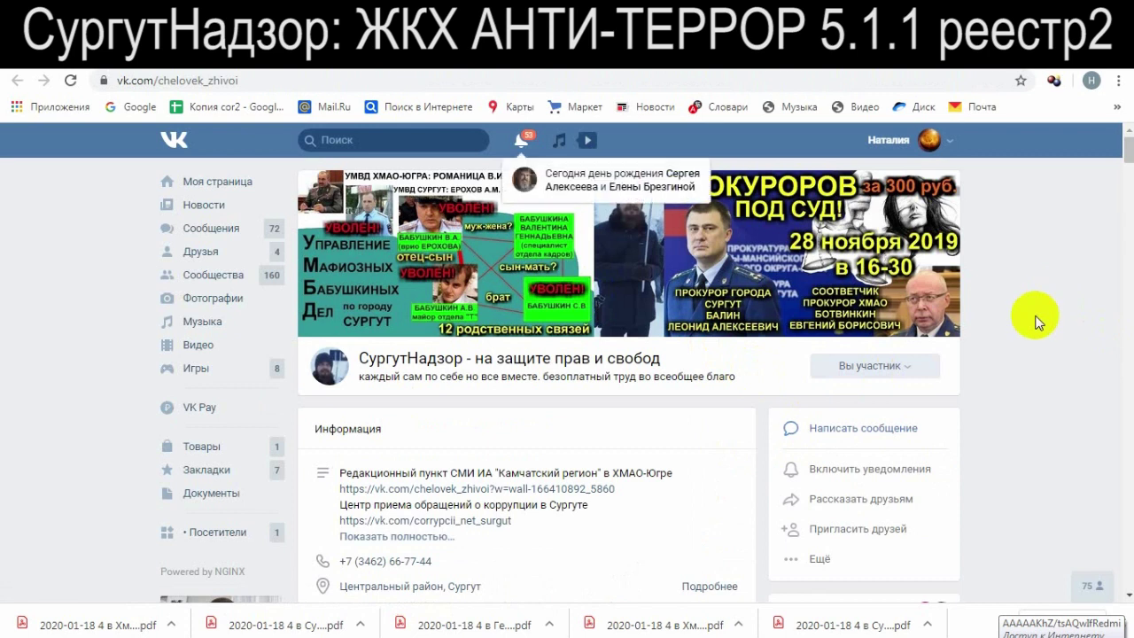
Examine the СургутНадзор VK community post about the 100-page complaint against the district prosecutor's office, down to its attached PDF
{"action": "scroll", "coordinate": [984, 346], "scroll_direction": "down", "scroll_amount": 10}
{"action": "scroll", "coordinate": [984, 350], "scroll_direction": "down", "scroll_amount": 8}
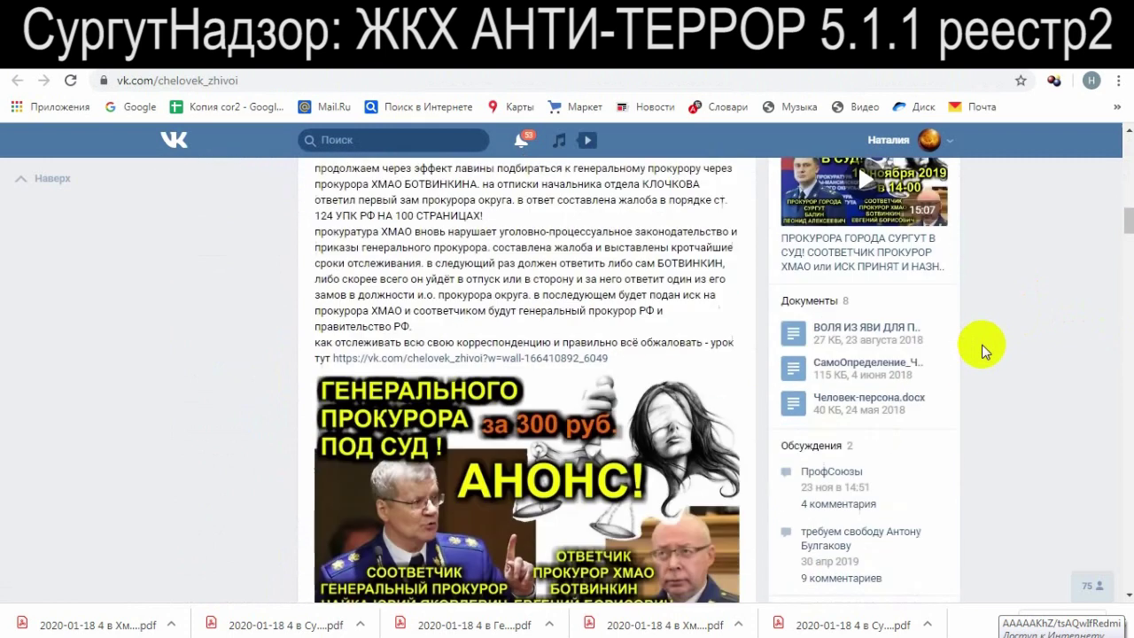
{"action": "scroll", "coordinate": [982, 350], "scroll_direction": "down", "scroll_amount": 1}
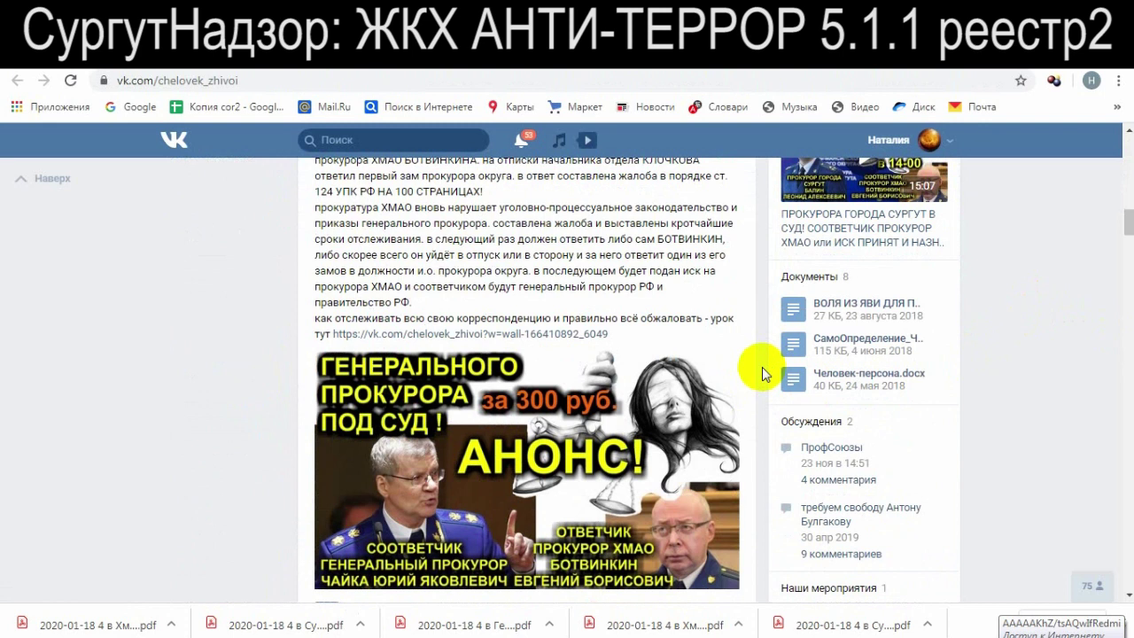
{"action": "scroll", "coordinate": [763, 367], "scroll_direction": "up", "scroll_amount": 3}
{"action": "scroll", "coordinate": [762, 371], "scroll_direction": "down", "scroll_amount": 2}
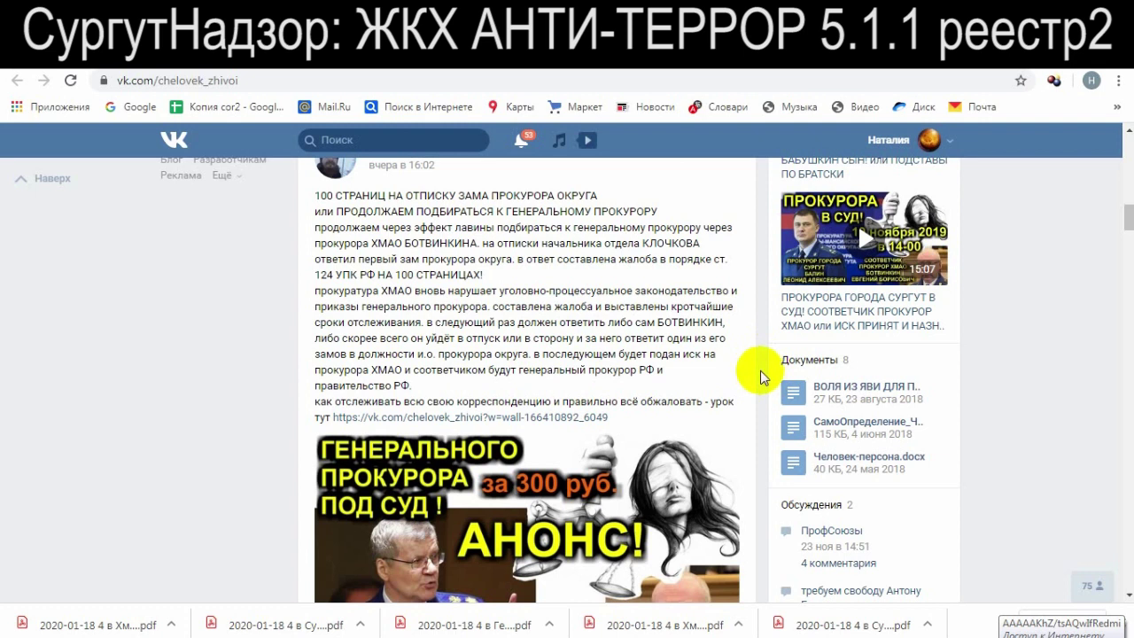
{"action": "scroll", "coordinate": [762, 379], "scroll_direction": "down", "scroll_amount": 2}
{"action": "scroll", "coordinate": [761, 371], "scroll_direction": "down", "scroll_amount": 2}
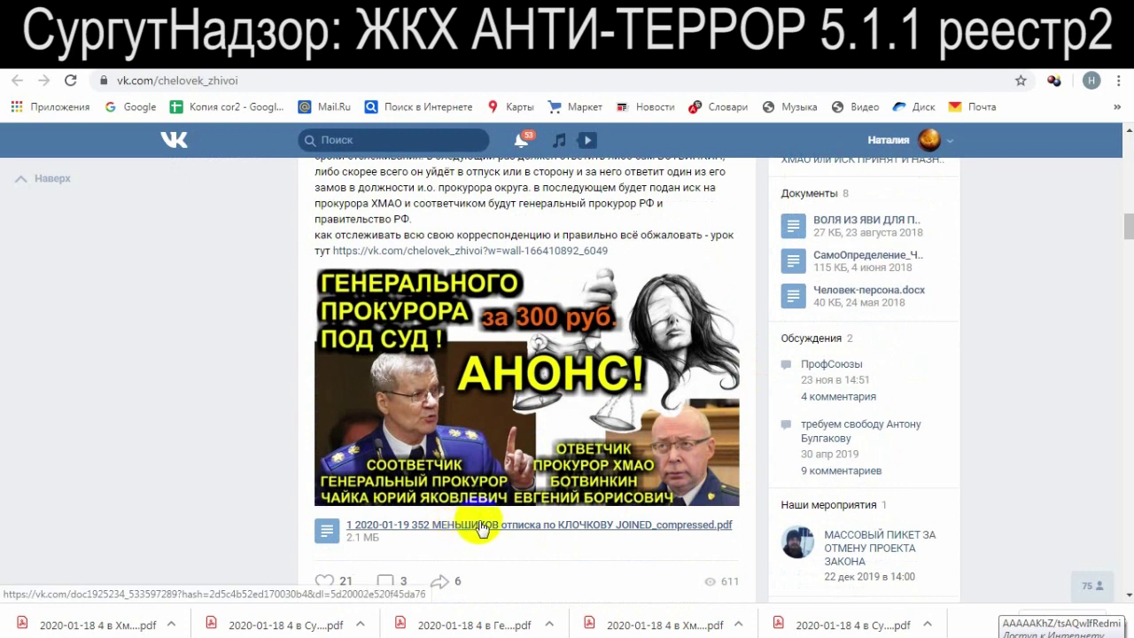
{"action": "left_click", "coordinate": [627, 486]}
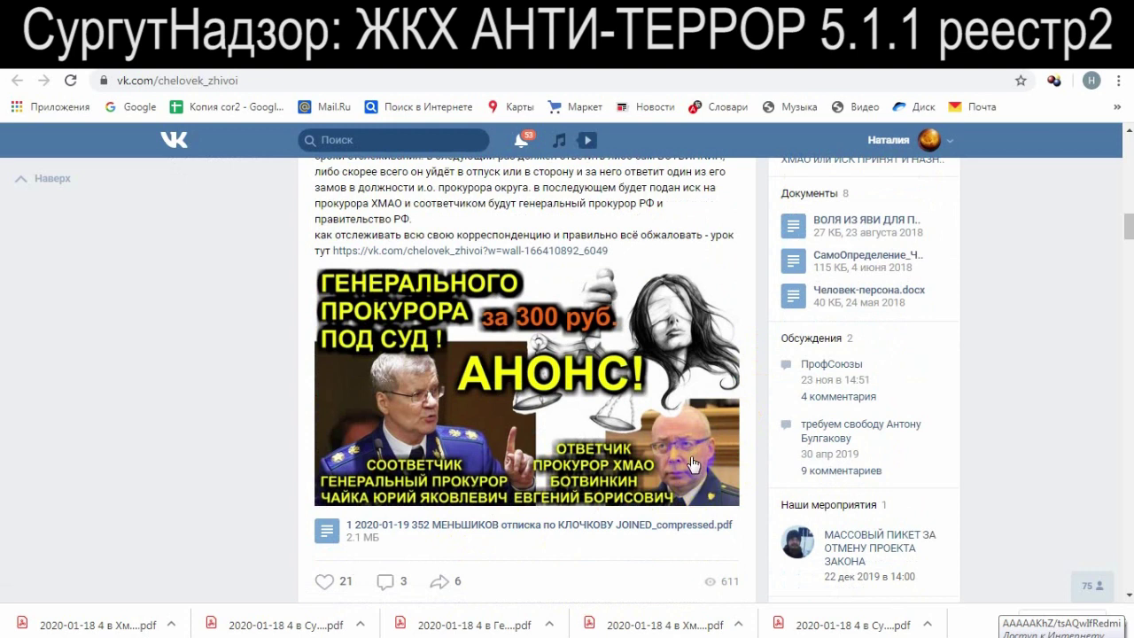
{"action": "left_click", "coordinate": [520, 489]}
{"action": "left_click", "coordinate": [404, 499]}
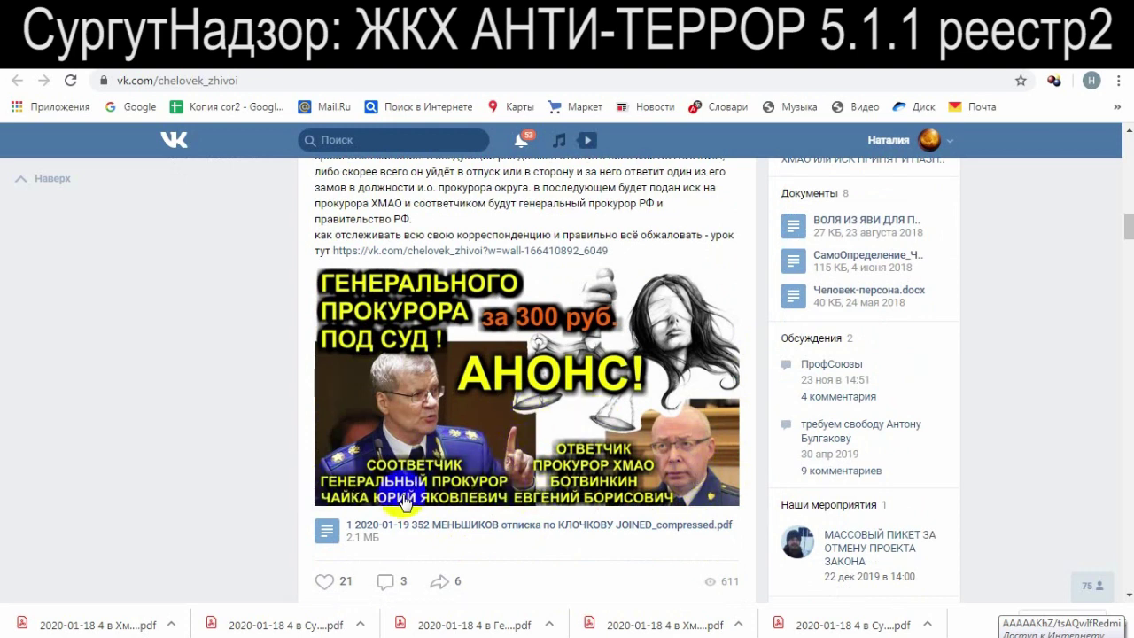
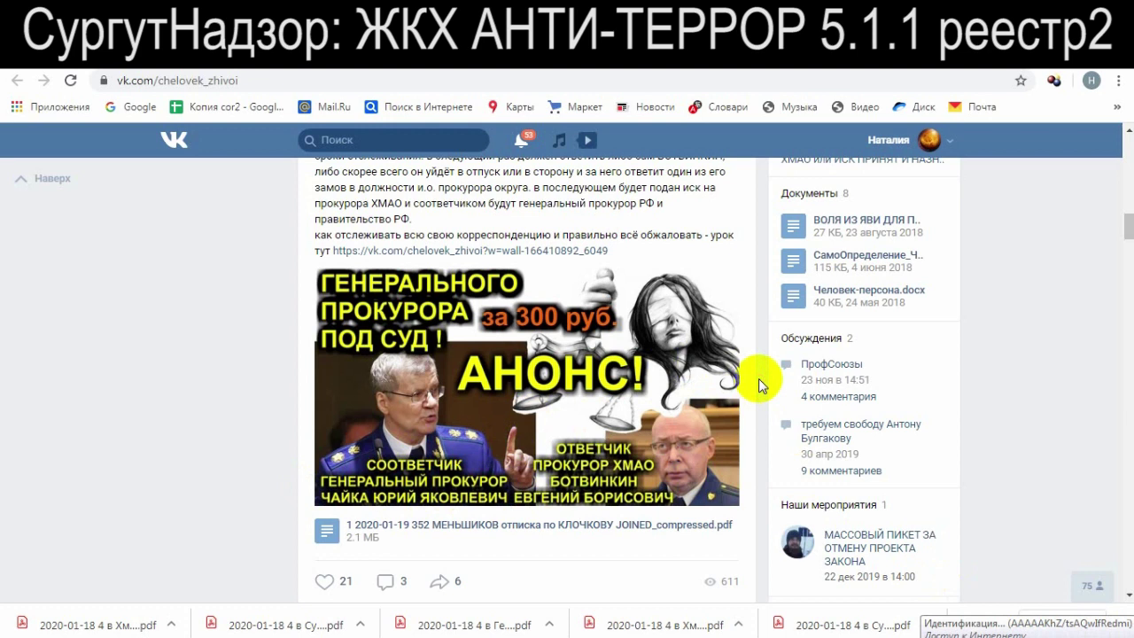
{"action": "scroll", "coordinate": [758, 385], "scroll_direction": "up", "scroll_amount": 3}
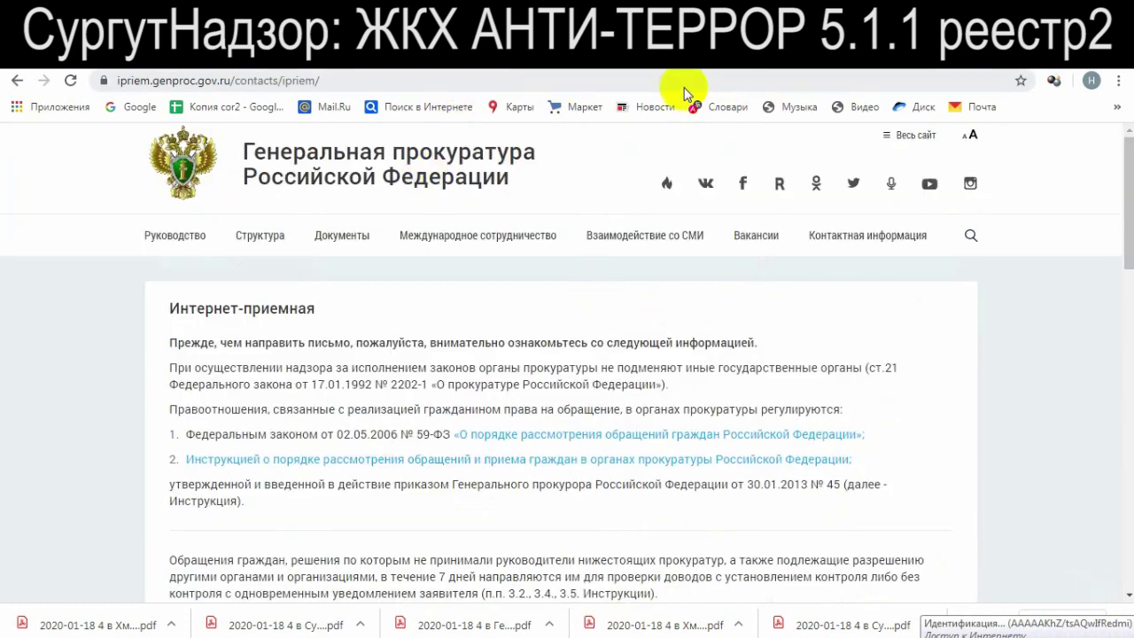
Agree to the Internet reception terms and enter the applicant's surname, first name and patronymic in the appeal form
{"action": "scroll", "coordinate": [478, 364], "scroll_direction": "down", "scroll_amount": 15}
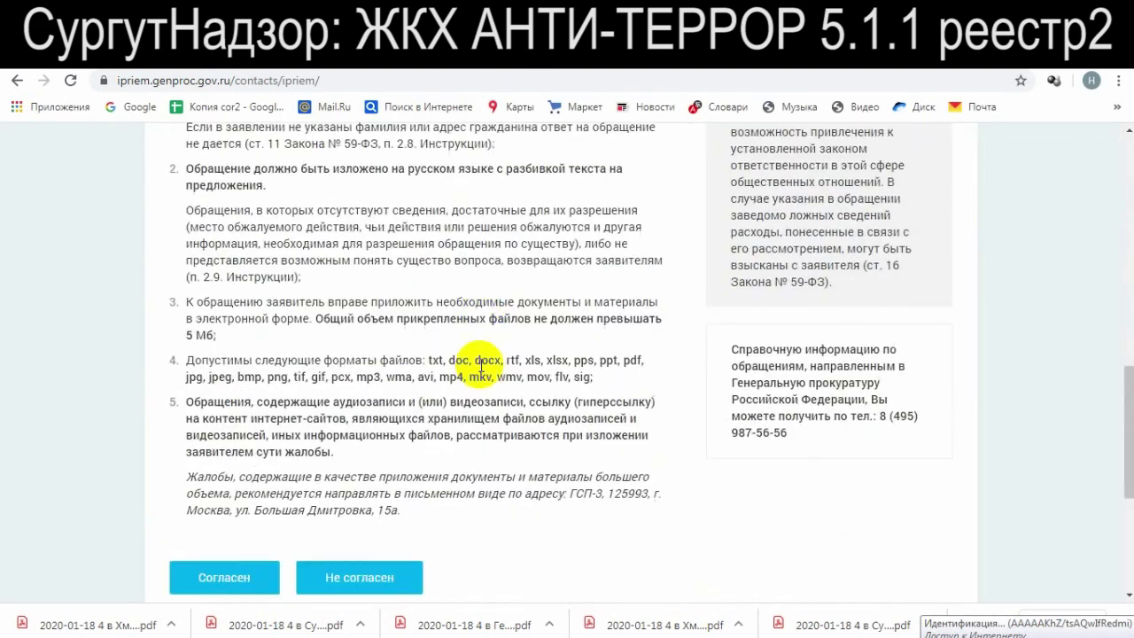
{"action": "left_click", "coordinate": [228, 248]}
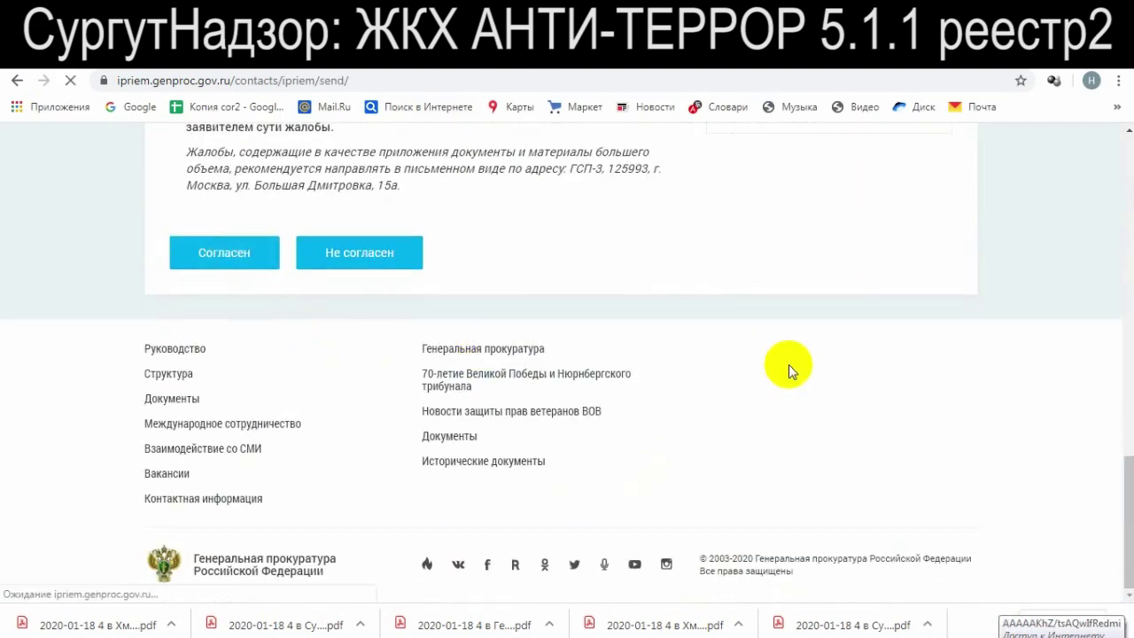
{"action": "scroll", "coordinate": [747, 390], "scroll_direction": "down", "scroll_amount": 5}
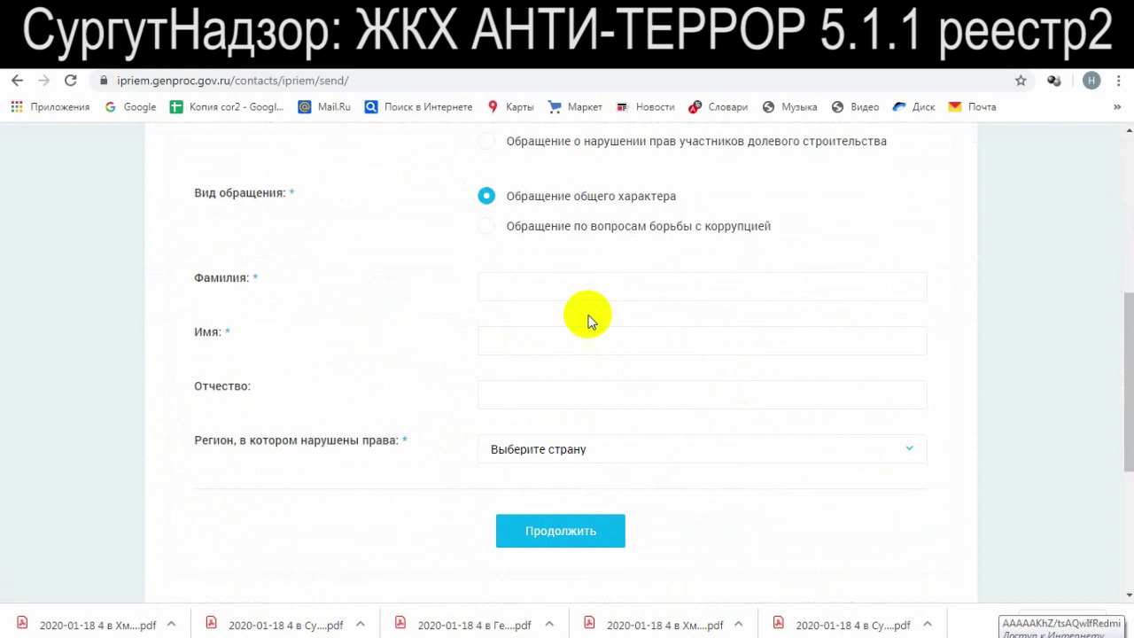
{"action": "left_click", "coordinate": [582, 286]}
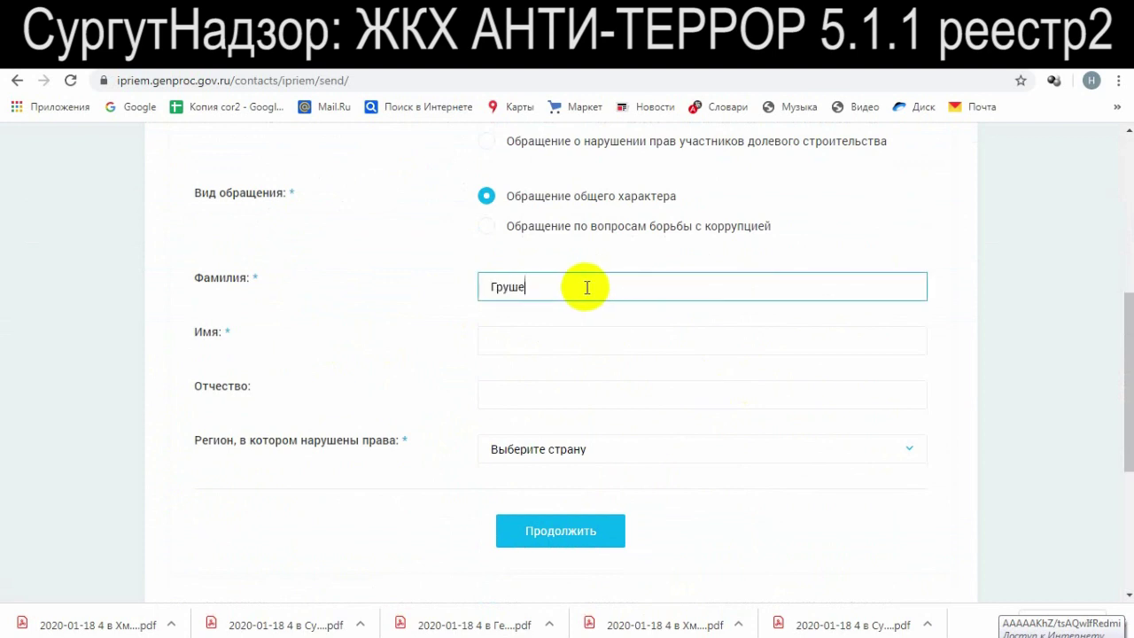
{"action": "key", "text": "Tab"}
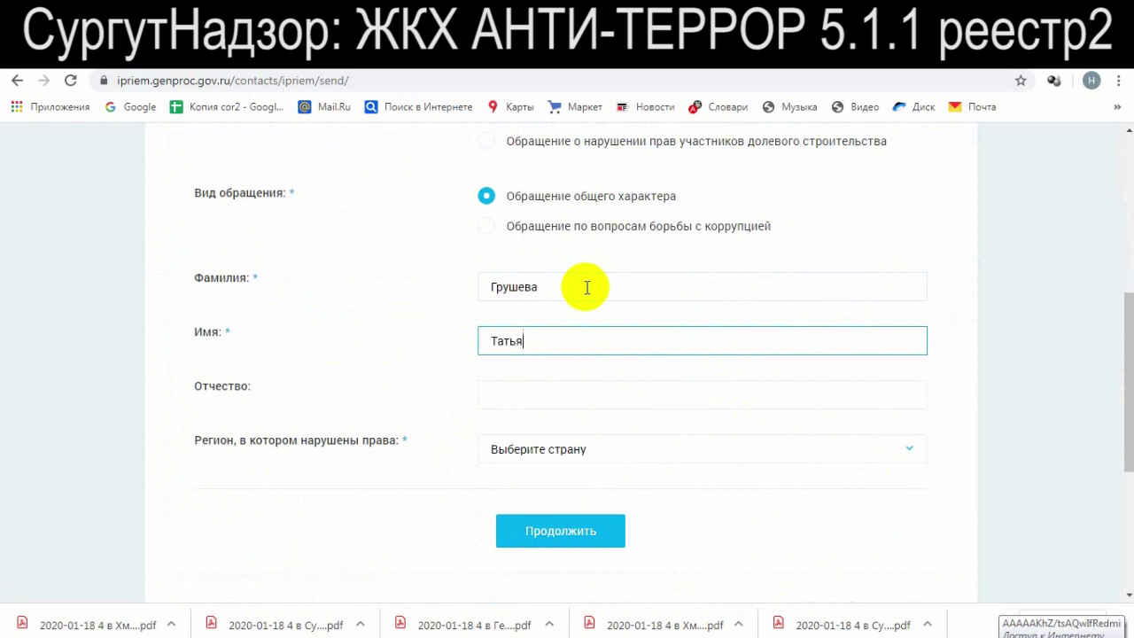
{"action": "key", "text": "Tab"}
{"action": "type", "text": "Геннадье"}
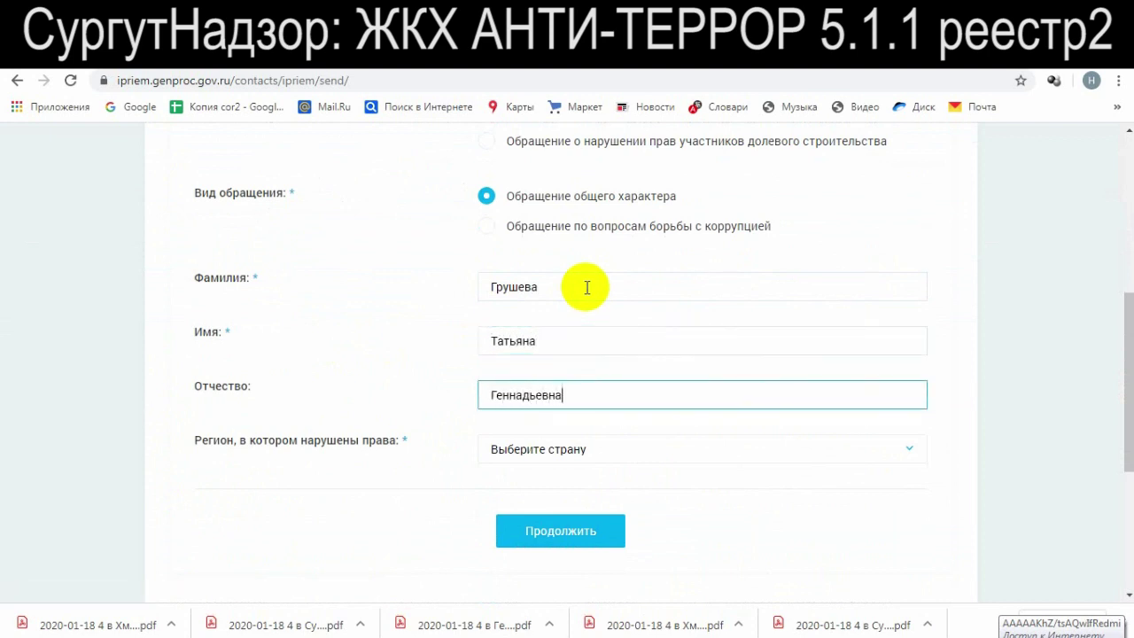
Set the region where rights were violated to Россия, Ханты-Мансийский автономный округ – Югра
{"action": "left_click", "coordinate": [600, 454]}
{"action": "left_click", "coordinate": [527, 485]}
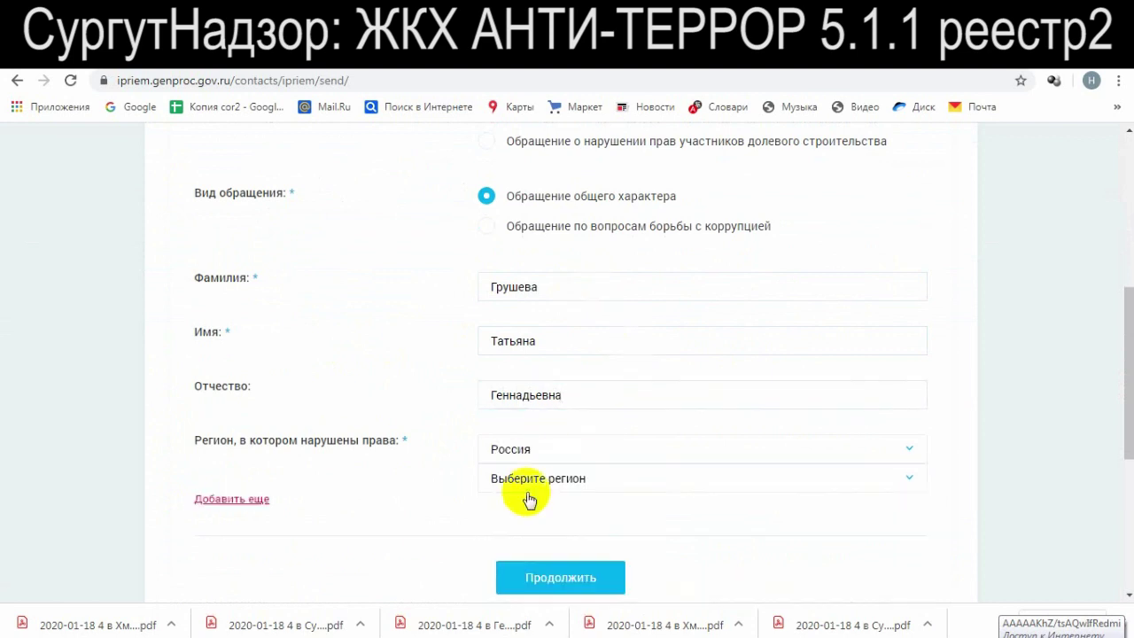
{"action": "left_click", "coordinate": [538, 488]}
{"action": "scroll", "coordinate": [603, 400], "scroll_direction": "down", "scroll_amount": 15}
{"action": "left_click", "coordinate": [602, 356]}
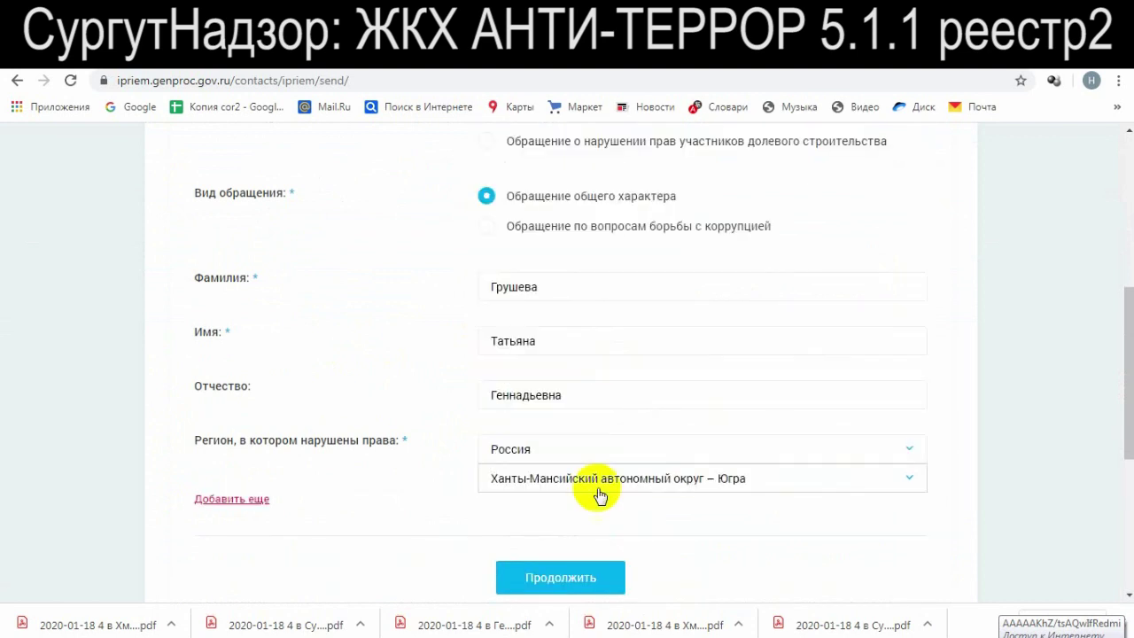
Copy the applicant's e-mail address from the Данные file in Notepad into the form's e-mail field and continue to the appeal details
{"action": "scroll", "coordinate": [579, 592], "scroll_direction": "down", "scroll_amount": 6}
{"action": "left_click", "coordinate": [511, 172]}
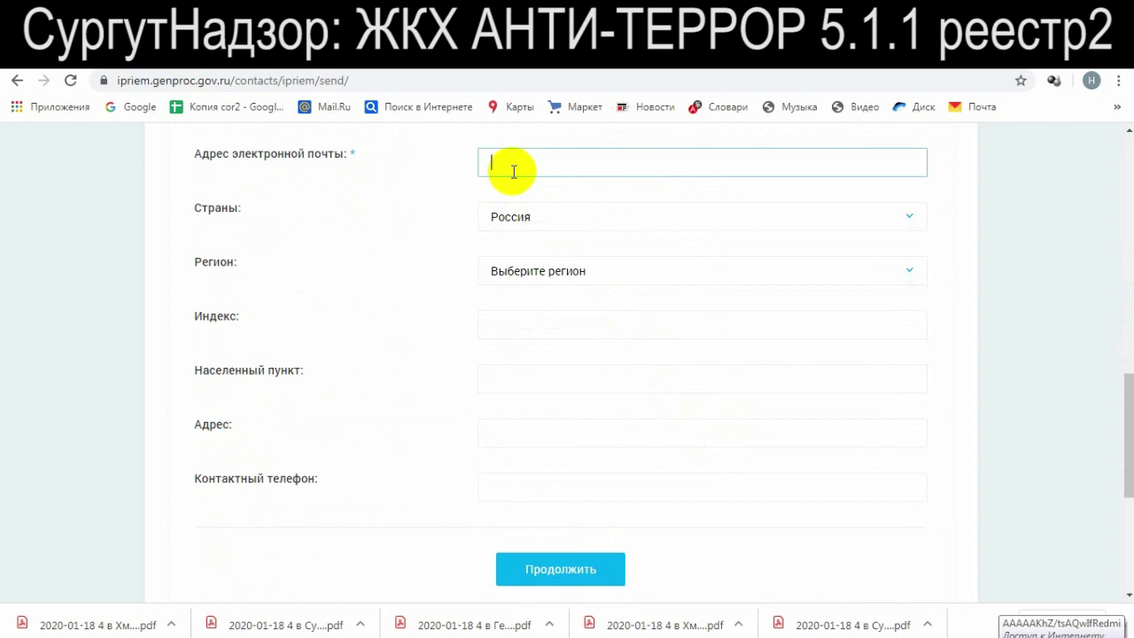
{"action": "key", "text": "alt+Tab"}
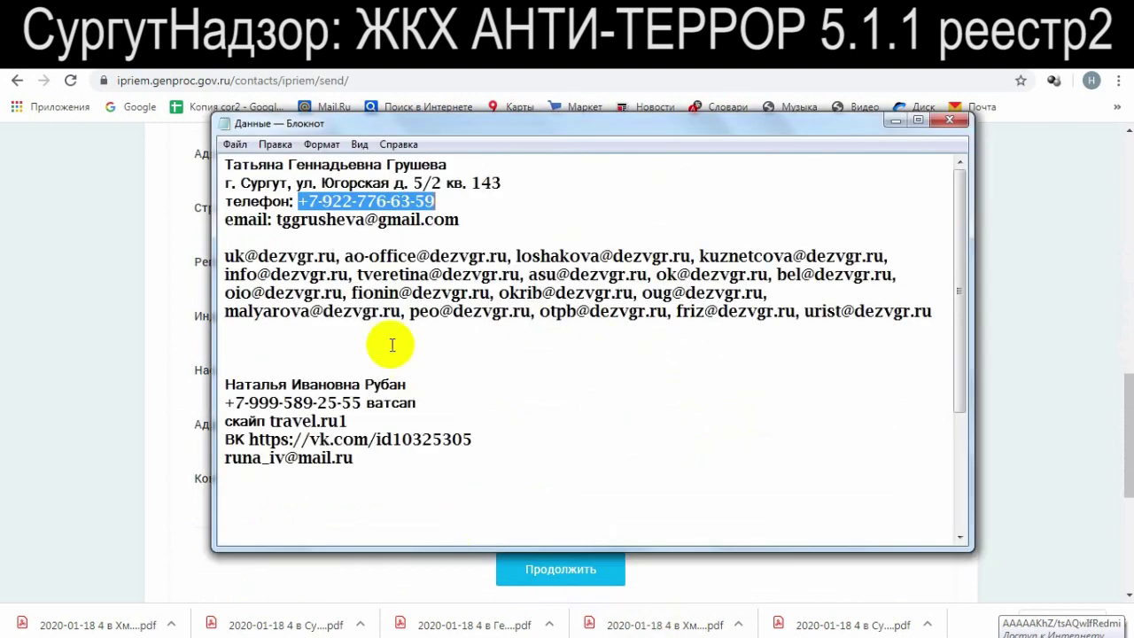
{"action": "left_click_drag", "start_coordinate": [459, 221], "coordinate": [278, 220]}
{"action": "key", "text": "ctrl+c"}
{"action": "key", "text": "alt+Tab"}
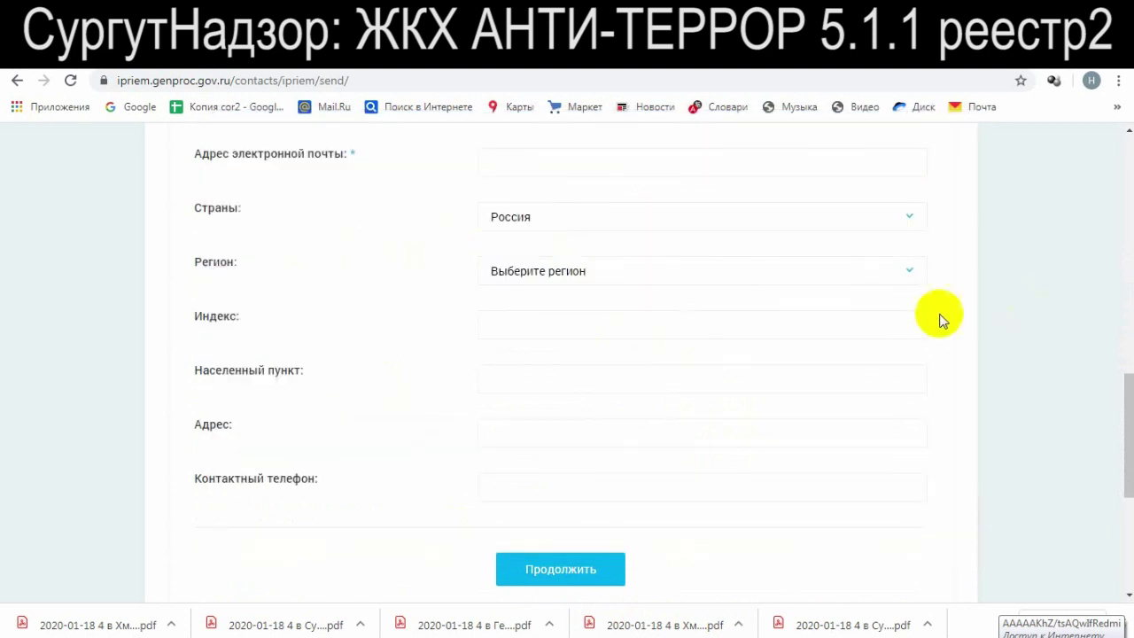
{"action": "left_click", "coordinate": [547, 169]}
{"action": "key", "text": "ctrl+v"}
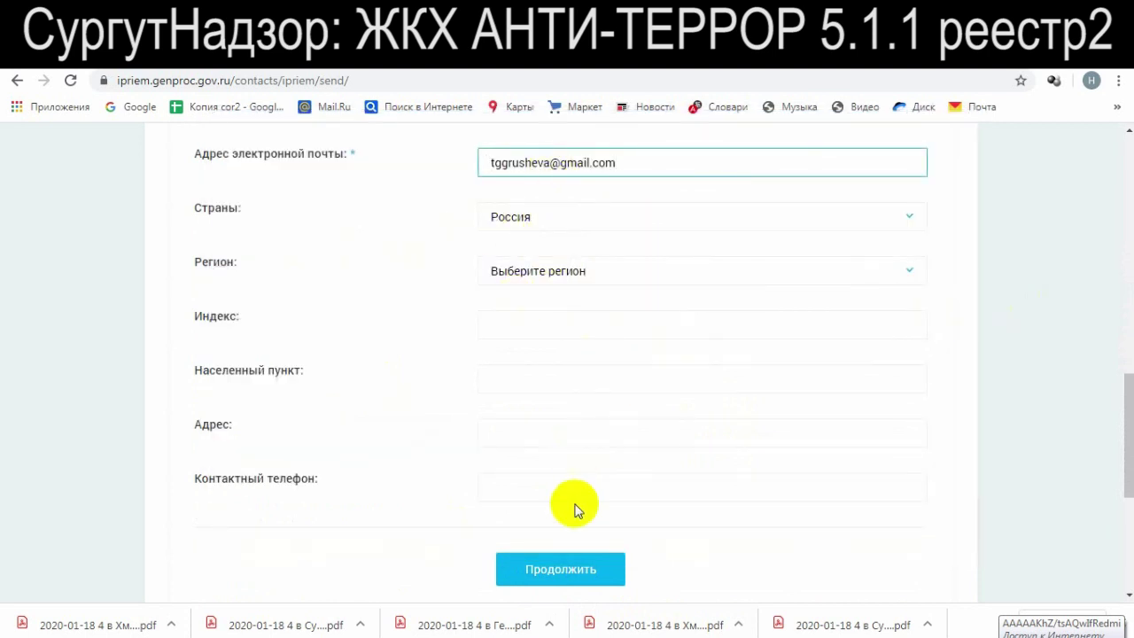
{"action": "left_click", "coordinate": [580, 563]}
Set the appeal's topic to «О нарушениях в ЖКХ»
{"action": "scroll", "coordinate": [741, 397], "scroll_direction": "down", "scroll_amount": 3}
{"action": "left_click", "coordinate": [511, 161]}
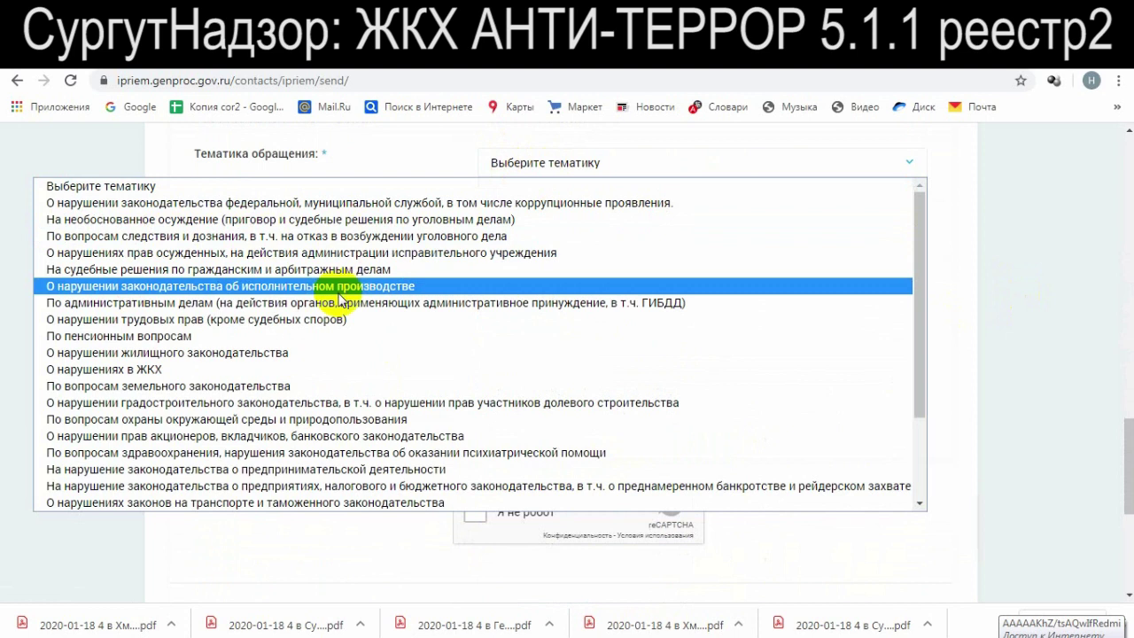
{"action": "scroll", "coordinate": [341, 301], "scroll_direction": "down", "scroll_amount": 3}
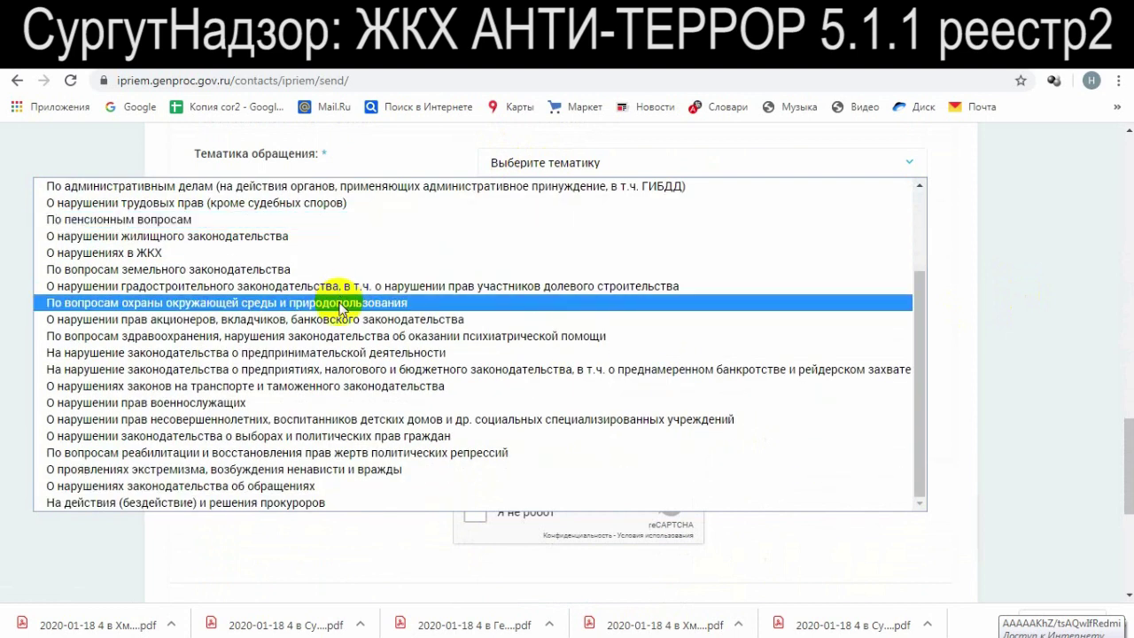
{"action": "left_click", "coordinate": [174, 256]}
Copy the entire statement from the Word document into the form's «Текст обращения» field
{"action": "left_click", "coordinate": [638, 248]}
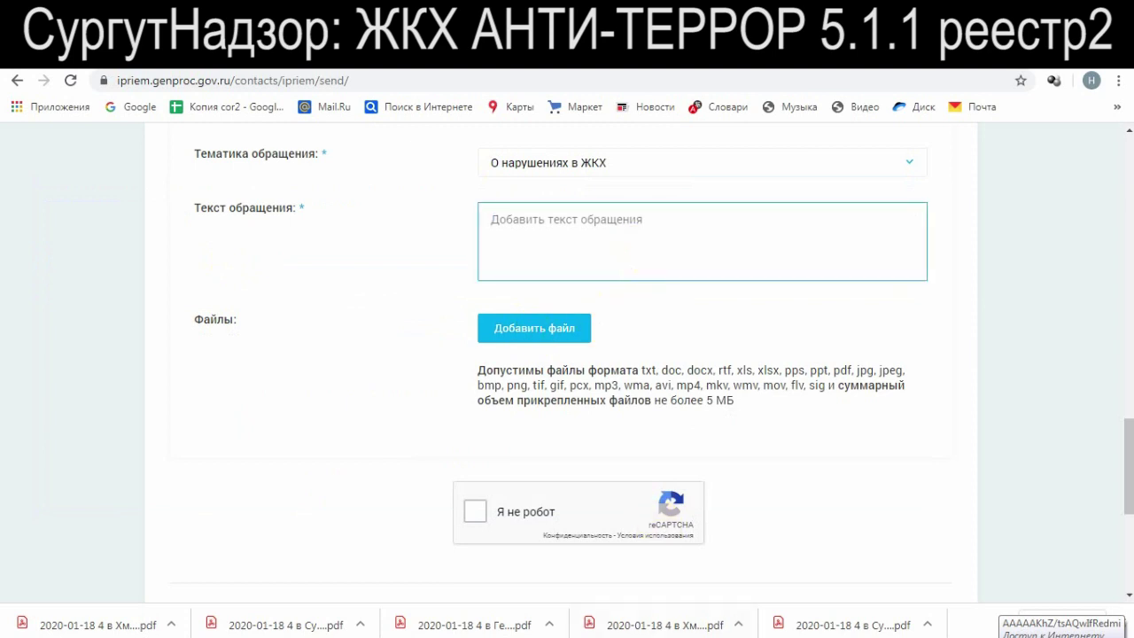
{"action": "key", "text": "alt+Tab"}
{"action": "key", "text": "ctrl+a"}
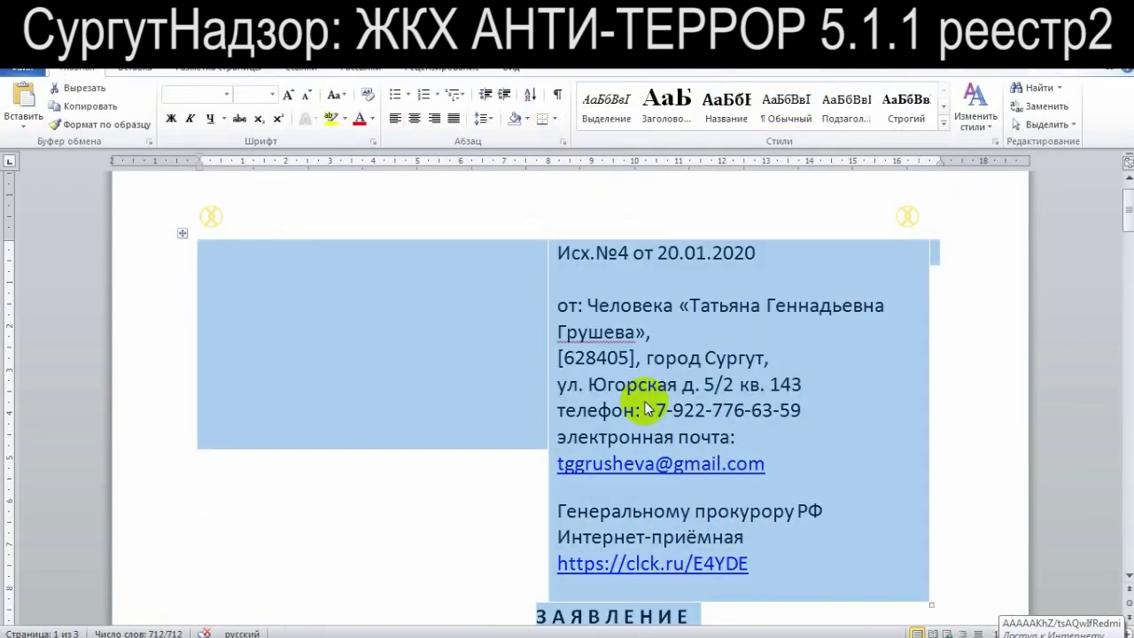
{"action": "key", "text": "alt+Tab"}
{"action": "key", "text": "alt+Tab"}
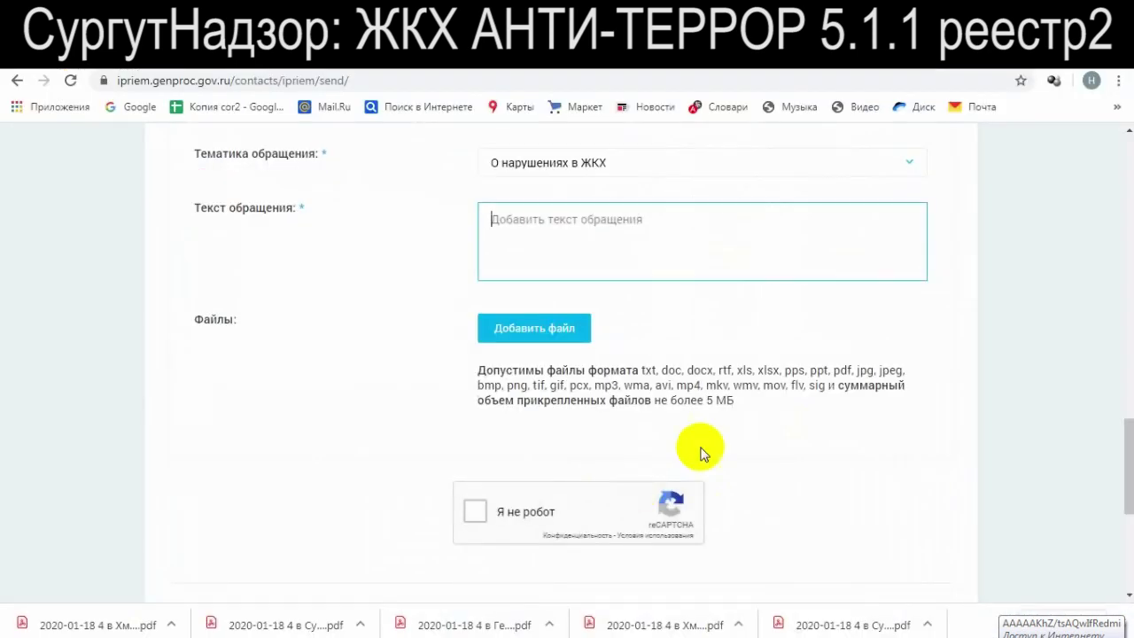
{"action": "left_click", "coordinate": [630, 264]}
{"action": "key", "text": "ctrl+v"}
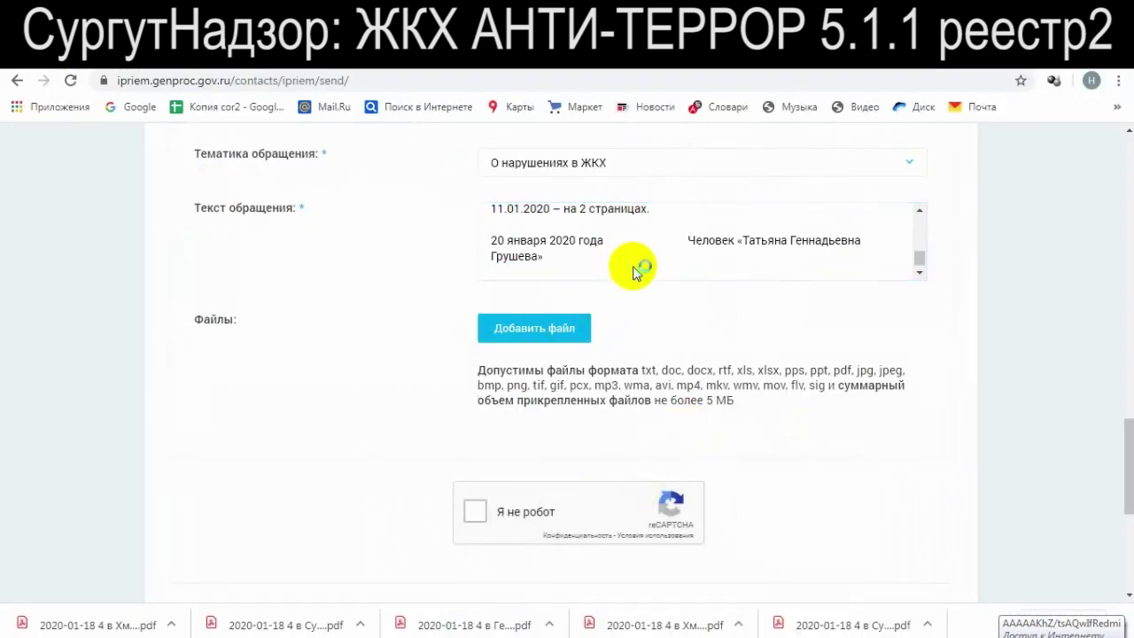
Attach the file «2020-01-18 4 в ГенПрок 14.1.3 по реестру JOINED.pdf» to the appeal
{"action": "left_click", "coordinate": [534, 328]}
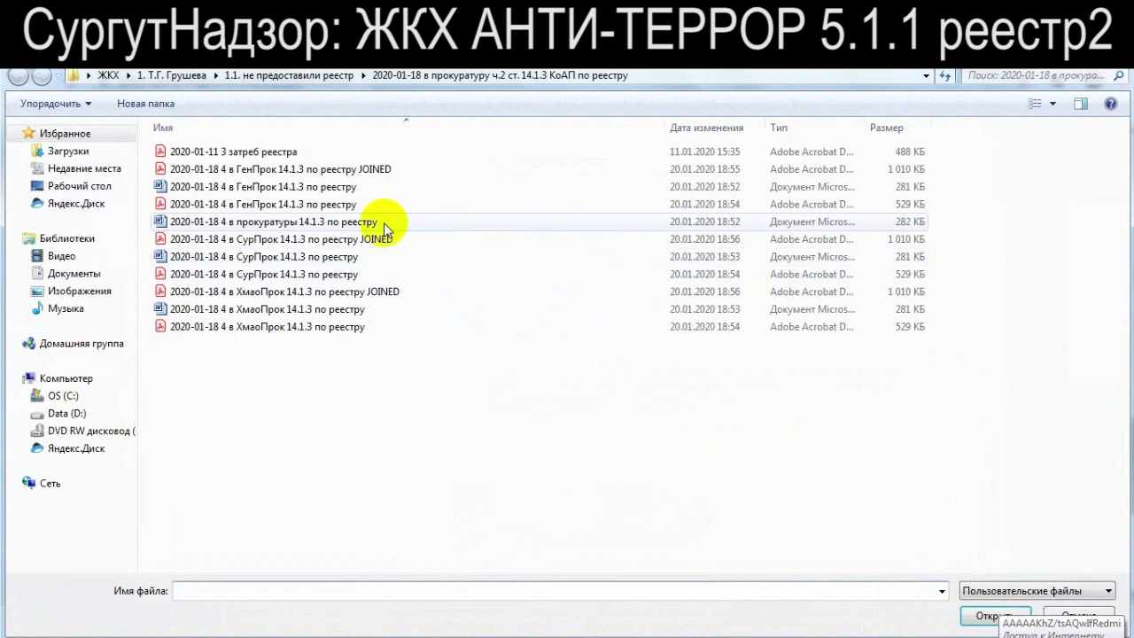
{"action": "double_click", "coordinate": [357, 172]}
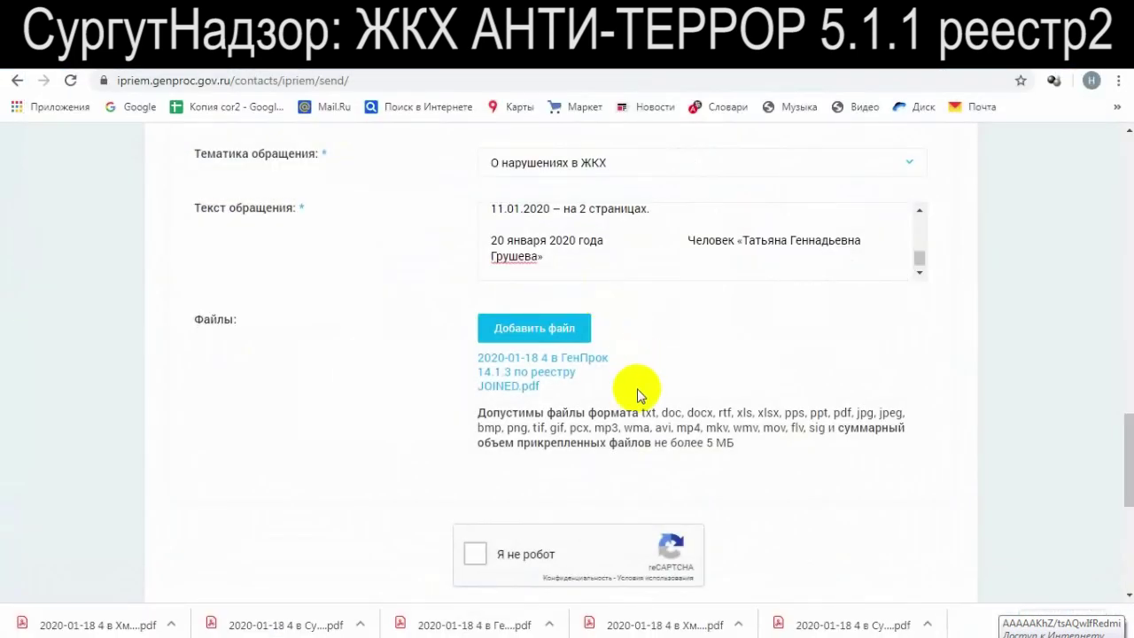
Complete the «Я не робот» check and submit the appeal
{"action": "left_click", "coordinate": [474, 558]}
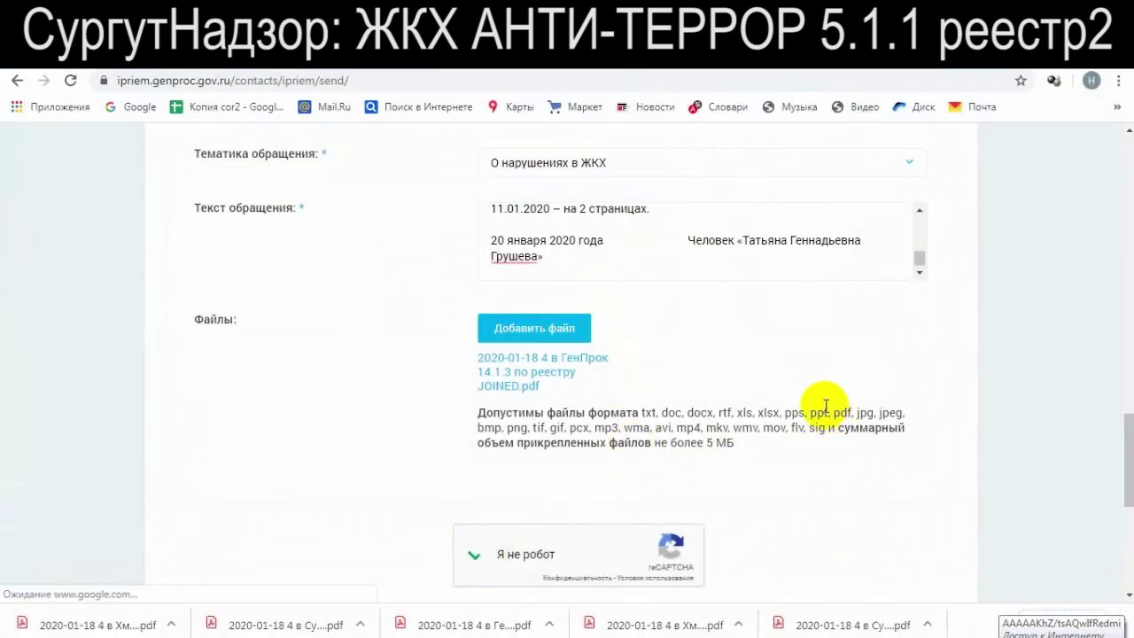
{"action": "scroll", "coordinate": [803, 403], "scroll_direction": "down", "scroll_amount": 3}
{"action": "left_click", "coordinate": [581, 413]}
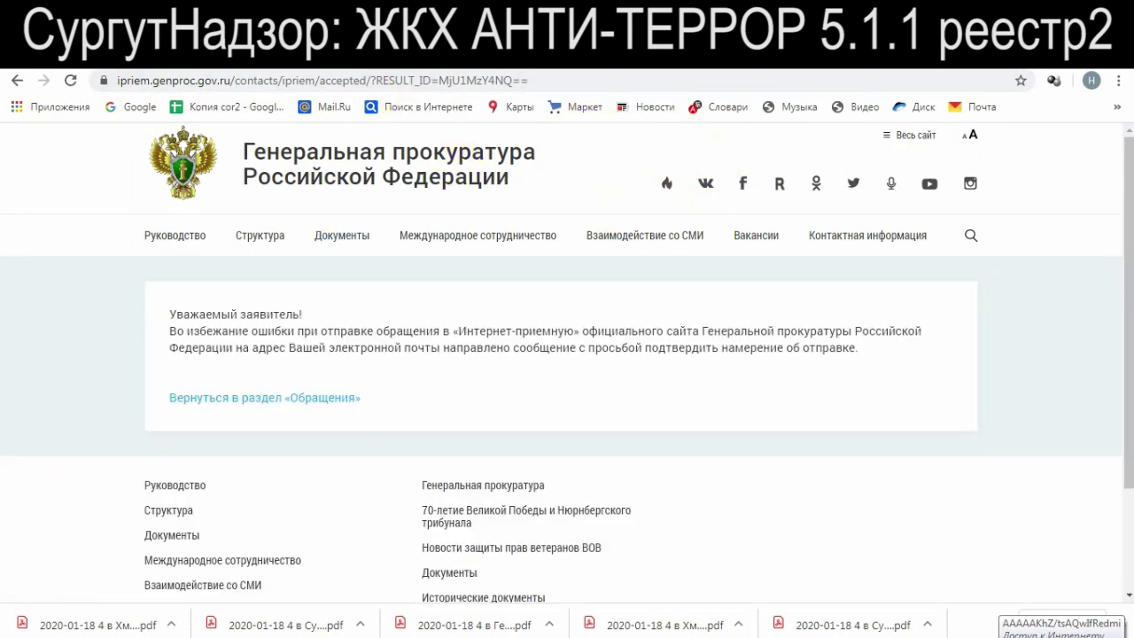
Switch to Gmail, open the «Подтверждение отправки обращения» message and follow its confirmation link
{"action": "left_click_drag", "start_coordinate": [479, 331], "coordinate": [861, 345]}
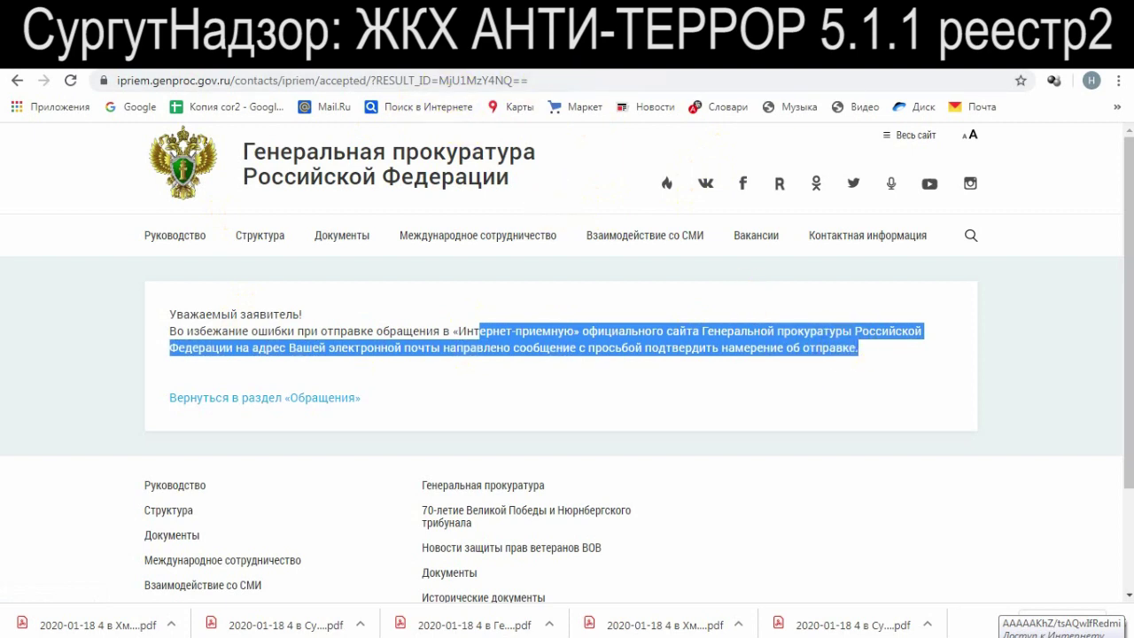
{"action": "key", "text": "ctrl+Tab"}
{"action": "key", "text": "ctrl+Tab"}
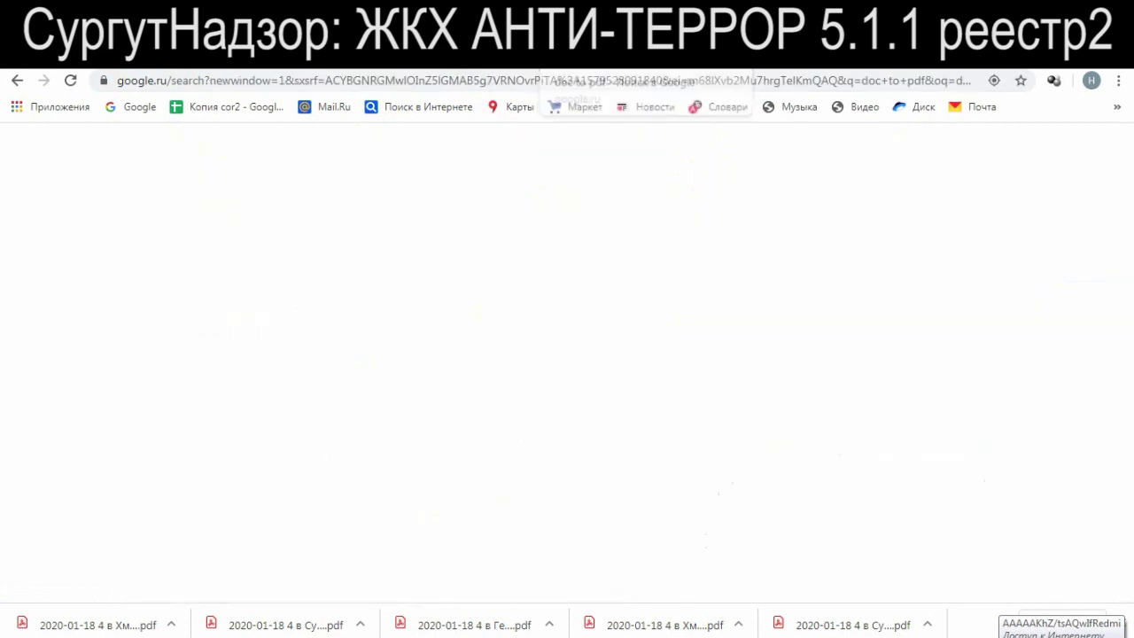
{"action": "key", "text": "ctrl+Tab"}
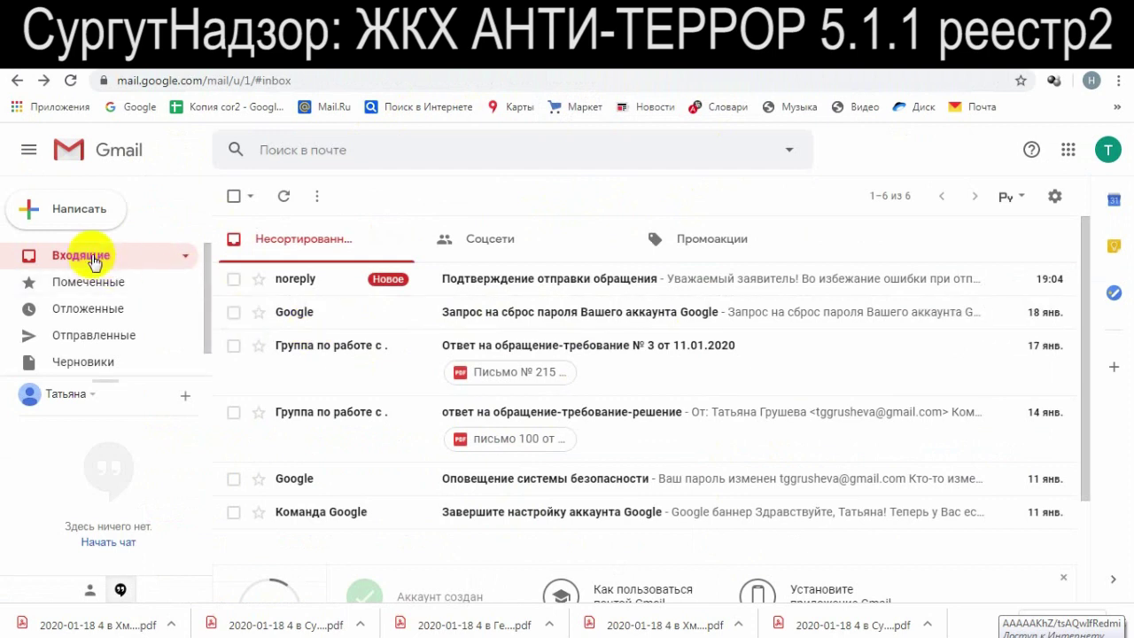
{"action": "left_click", "coordinate": [494, 277]}
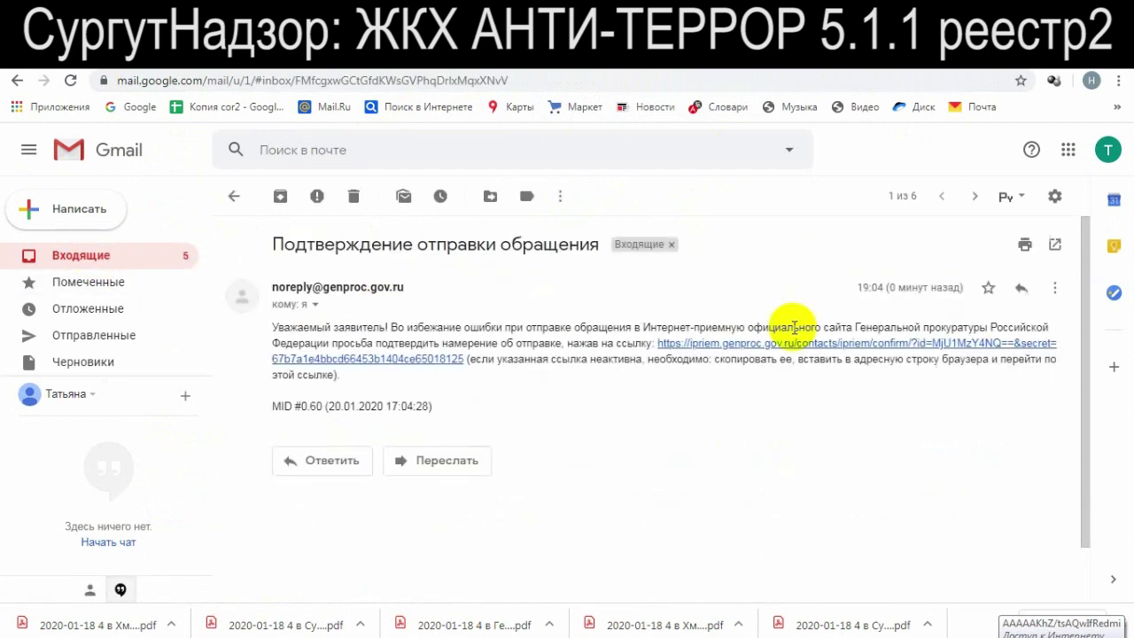
{"action": "left_click", "coordinate": [674, 348]}
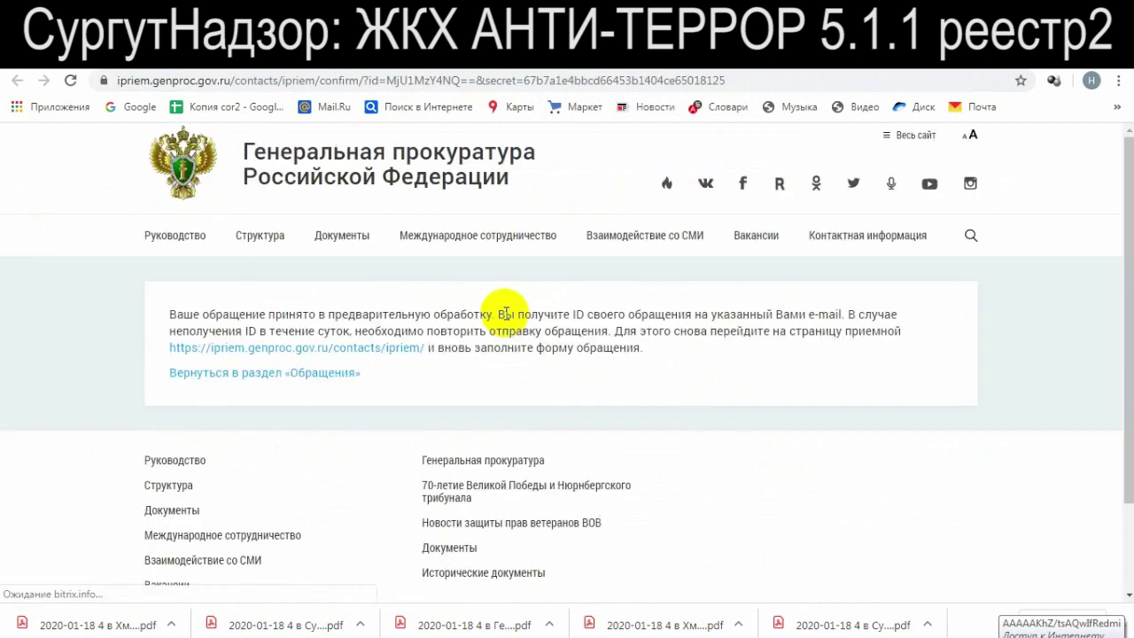
Read the notice about the appeal's processing and the time allowed for receiving its ID
{"action": "left_click_drag", "start_coordinate": [487, 315], "coordinate": [328, 315]}
{"action": "left_click_drag", "start_coordinate": [243, 331], "coordinate": [343, 327]}
{"action": "left_click", "coordinate": [255, 329]}
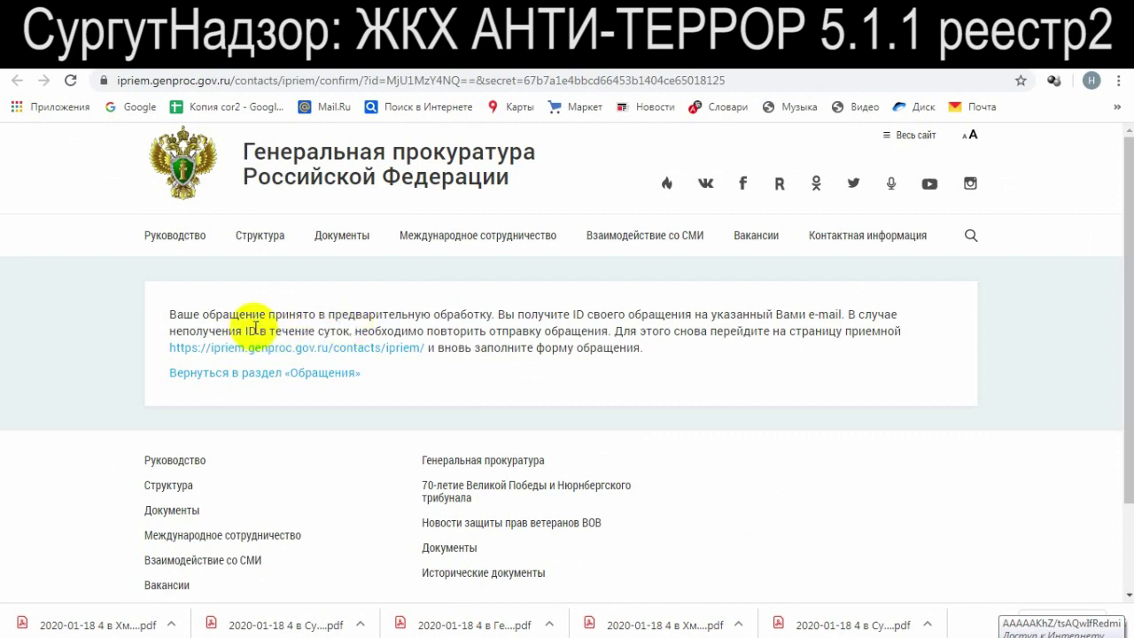
{"action": "left_click_drag", "start_coordinate": [245, 330], "coordinate": [354, 333]}
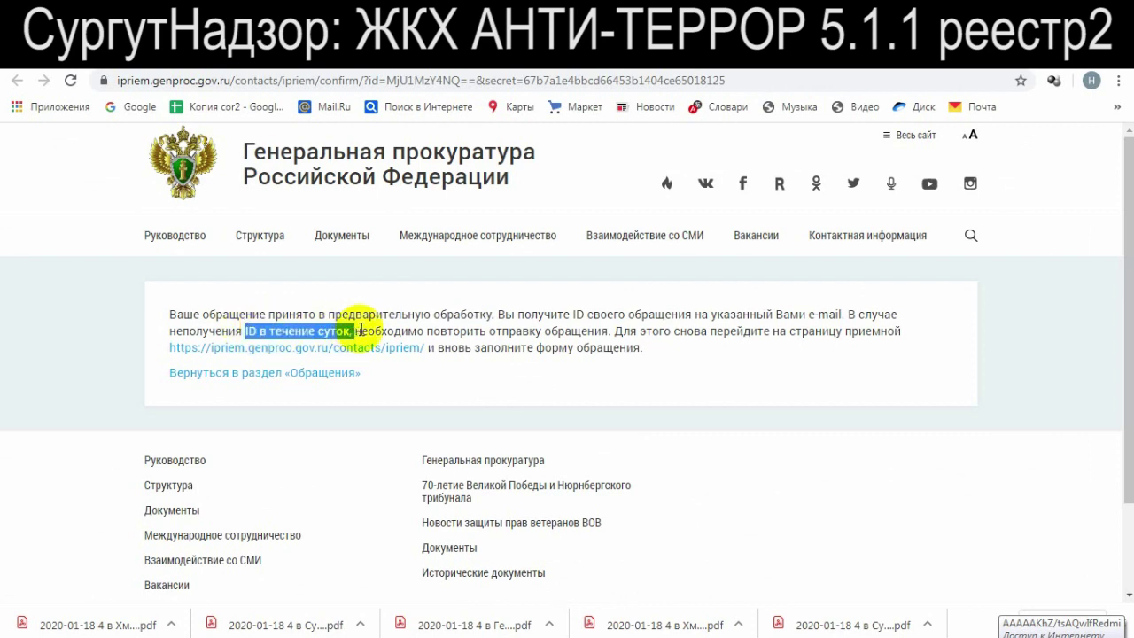
{"action": "left_click", "coordinate": [356, 330]}
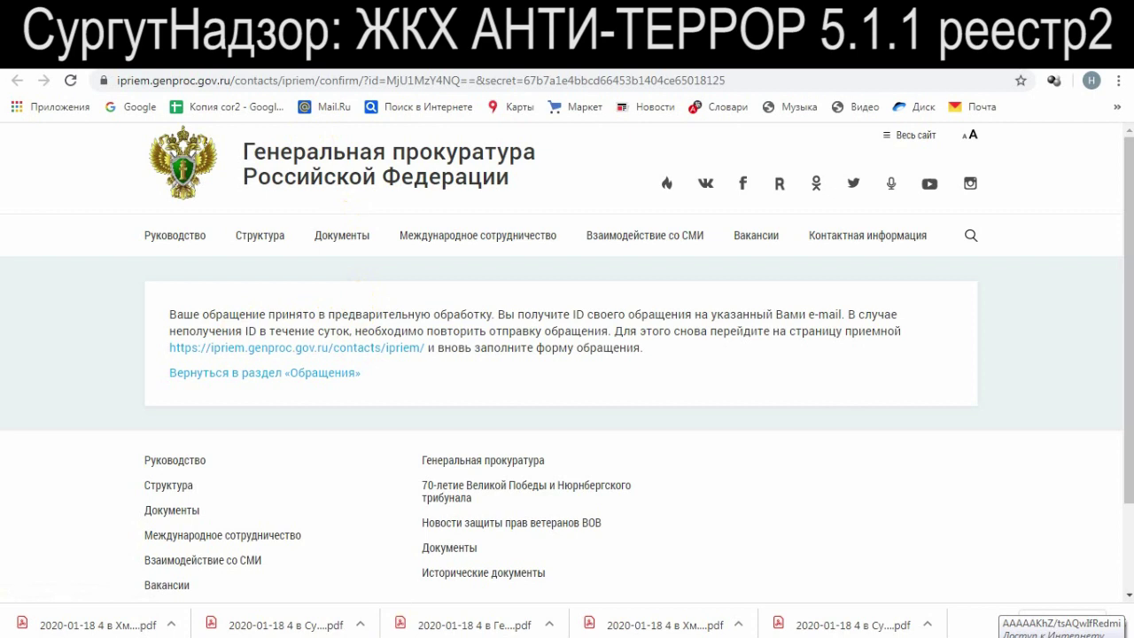
Switch to the register spreadsheet «Копия cor2» and open the «ID приёма» cell of the ГЖИ ХМАО row for letter 4
{"action": "left_click", "coordinate": [236, 106]}
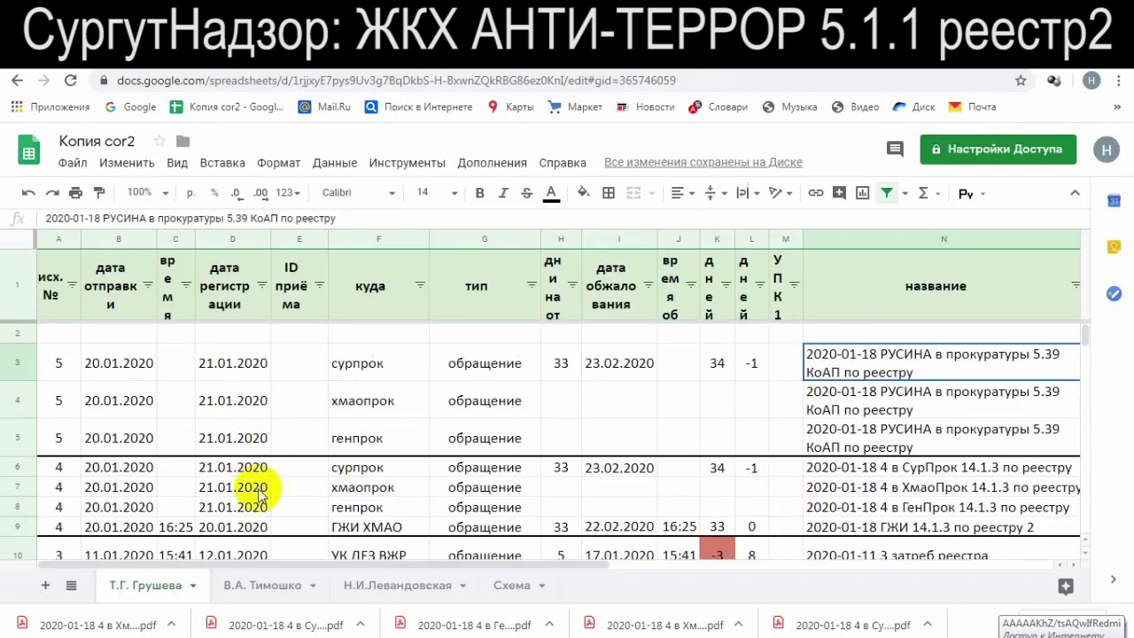
{"action": "left_click", "coordinate": [808, 503]}
{"action": "left_click", "coordinate": [288, 507]}
{"action": "left_click", "coordinate": [299, 508]}
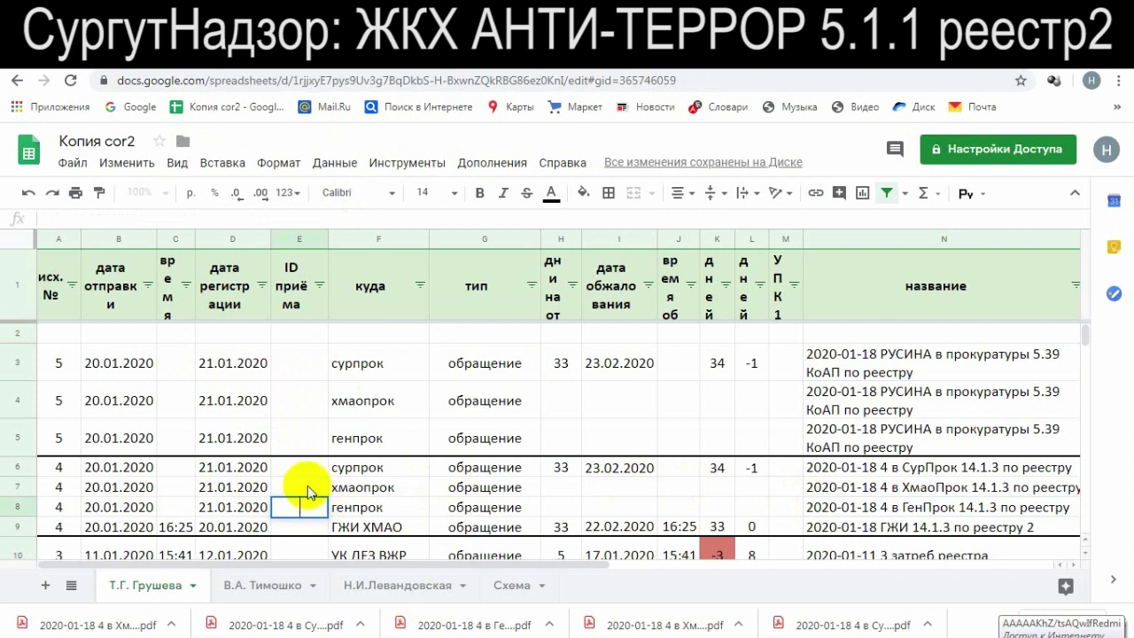
{"action": "left_click", "coordinate": [372, 507]}
{"action": "left_click", "coordinate": [299, 528]}
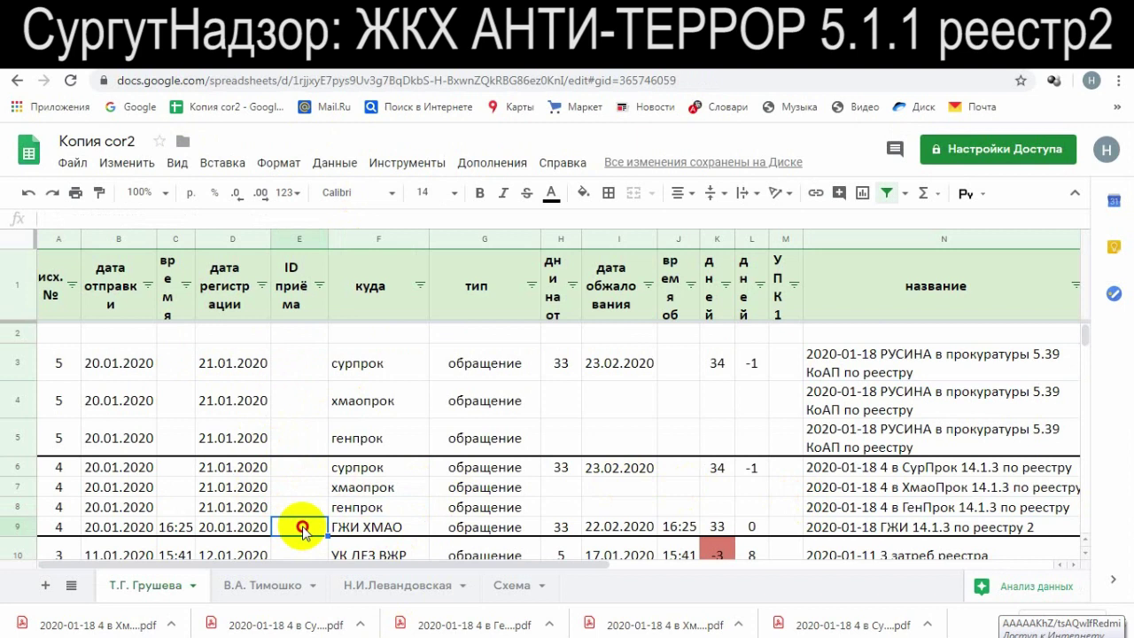
{"action": "double_click", "coordinate": [302, 530]}
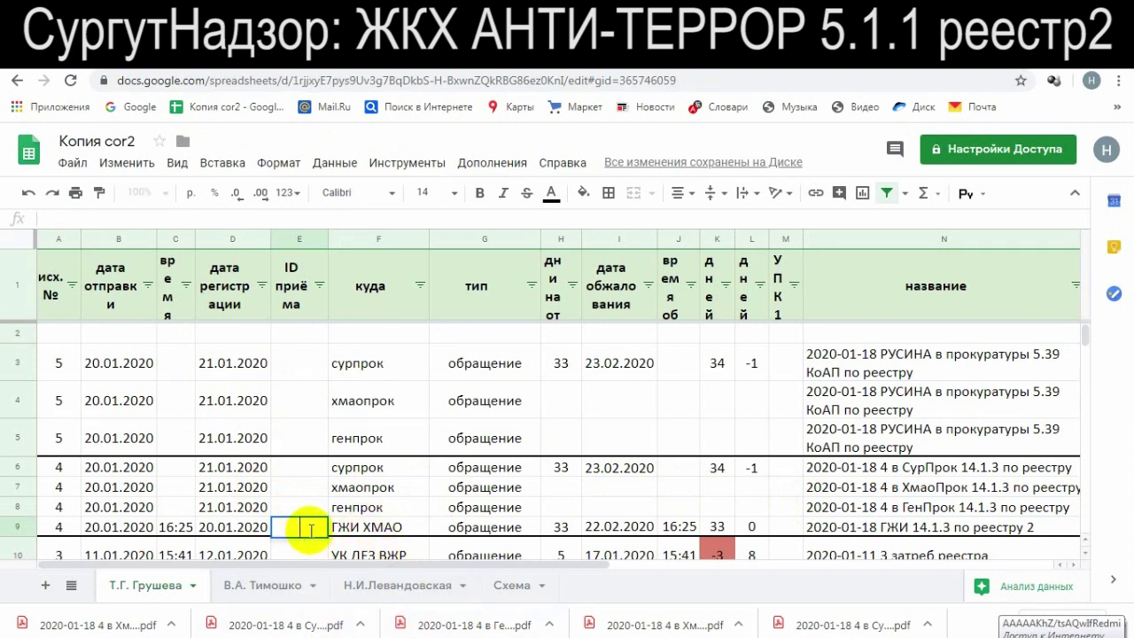
Open the 14.1.3 complaint PDF from the folder «2020-01-18 в ГЖИ по реестру» and find the incoming registration stamp on its first page
{"action": "key", "text": "alt+Tab"}
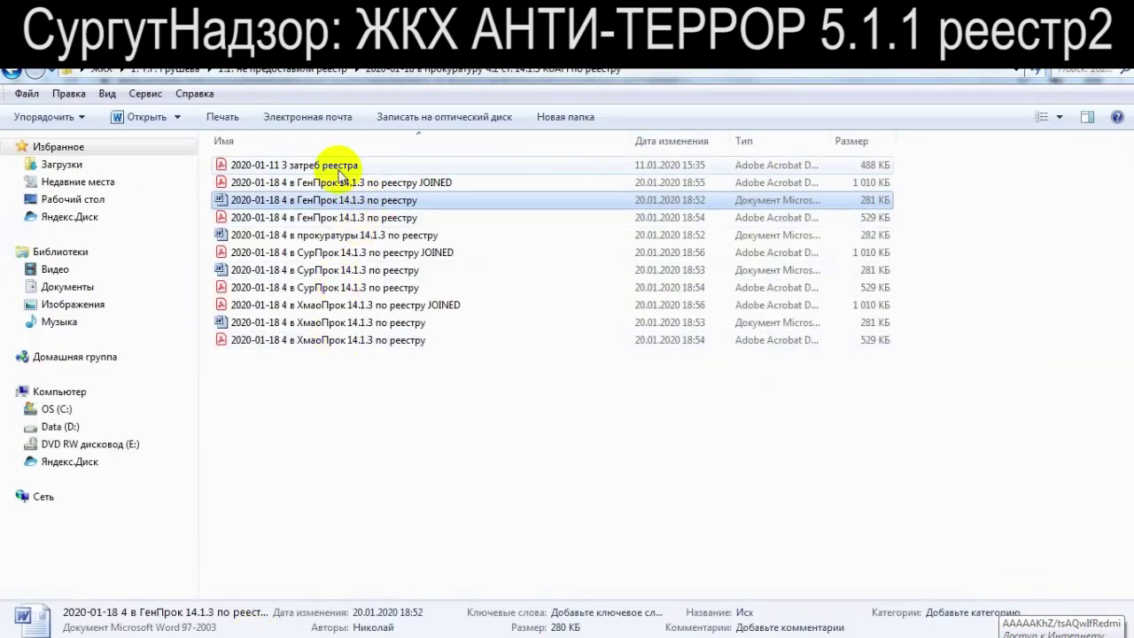
{"action": "left_click", "coordinate": [296, 71]}
{"action": "left_click", "coordinate": [319, 169]}
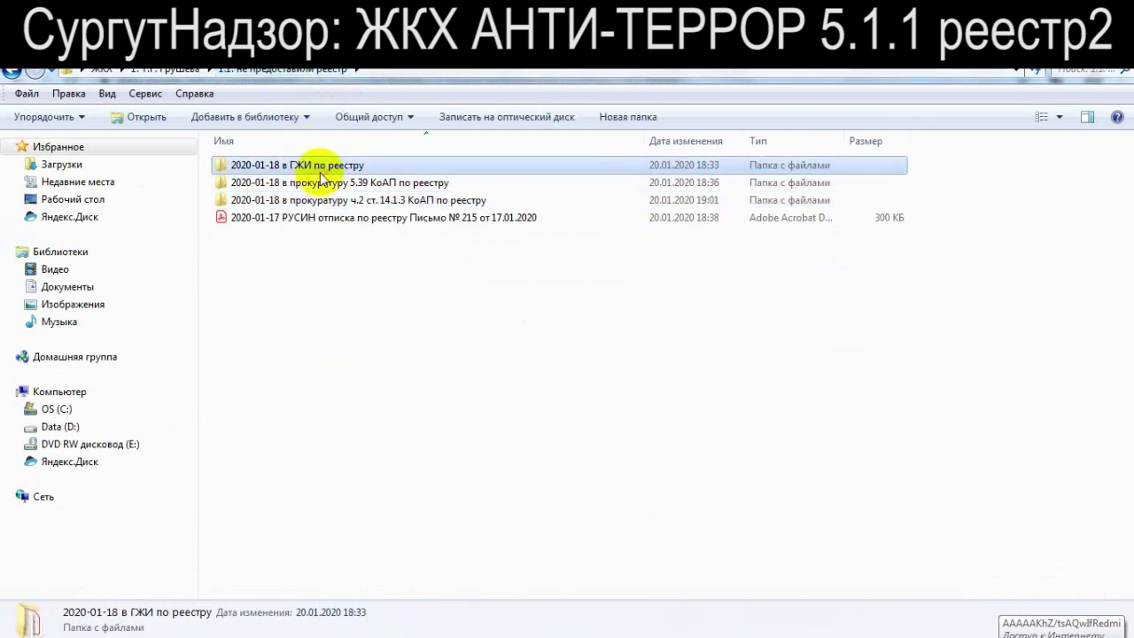
{"action": "double_click", "coordinate": [319, 169]}
{"action": "double_click", "coordinate": [316, 185]}
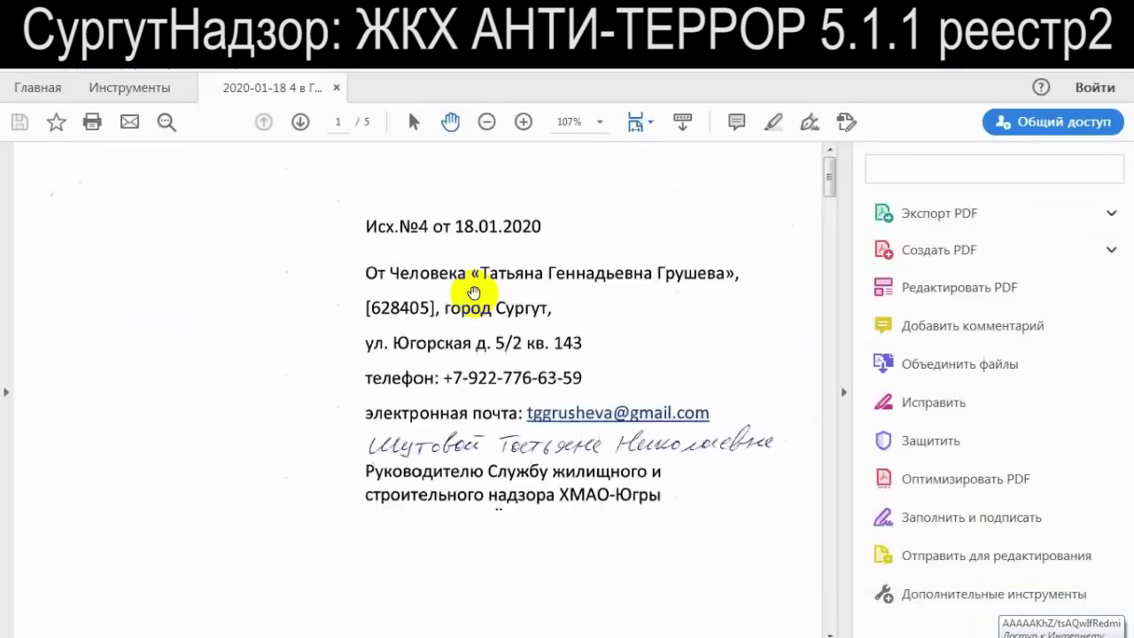
{"action": "scroll", "coordinate": [474, 293], "scroll_direction": "down", "scroll_amount": 10}
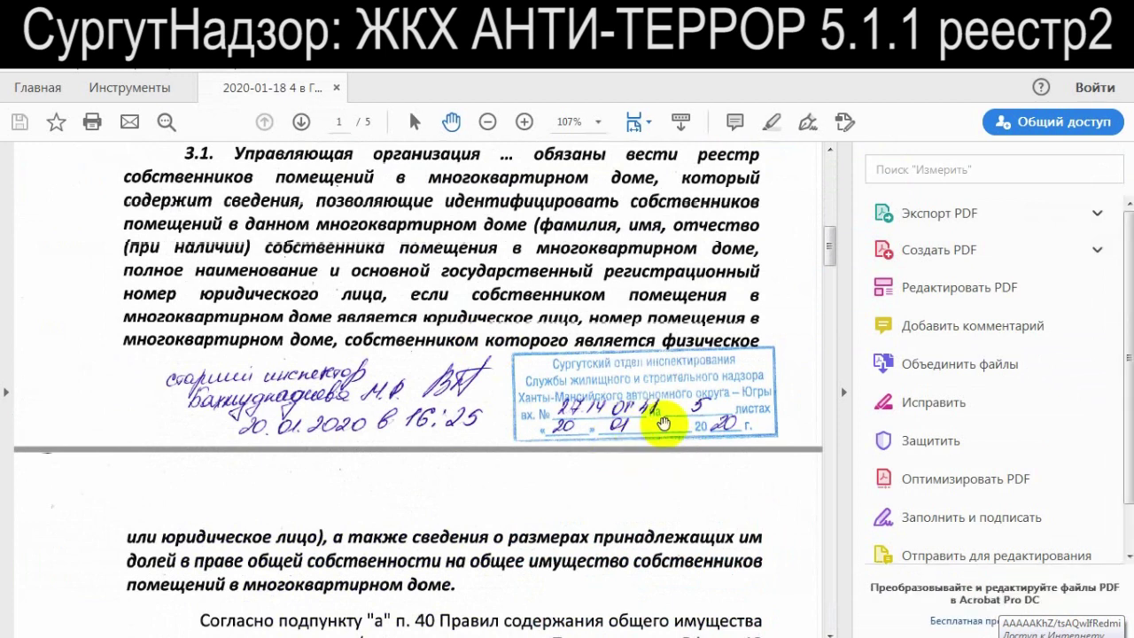
Return to the register and enter the incoming registration number from the stamp as the «ID приёма» of the ГЖИ ХМАО row
{"action": "left_click", "coordinate": [341, 567]}
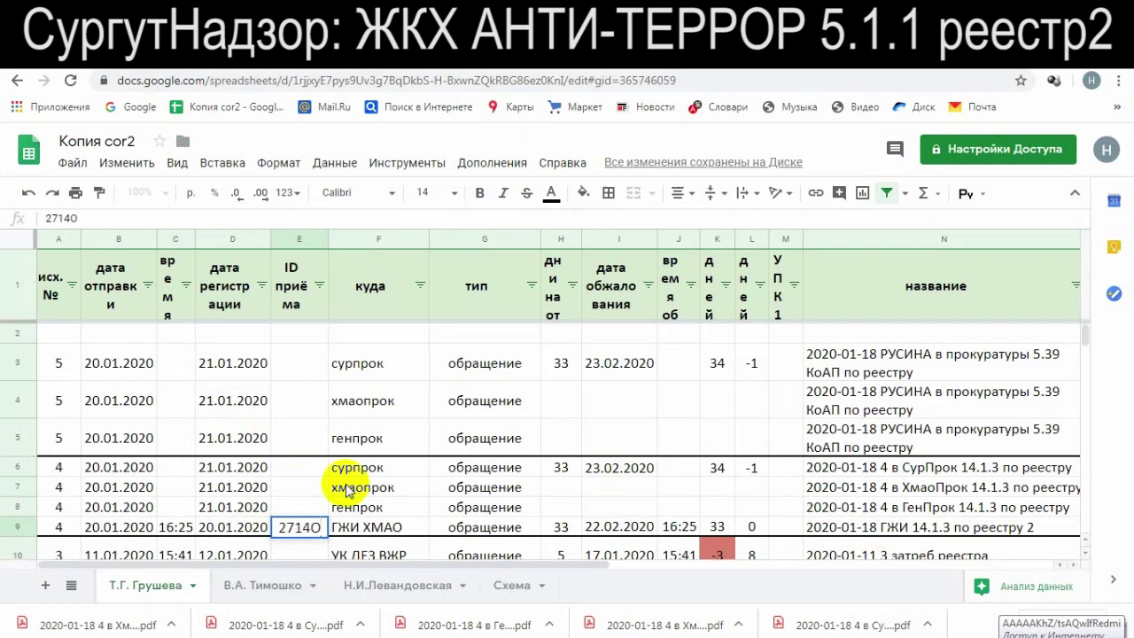
{"action": "type", "text": "41"}
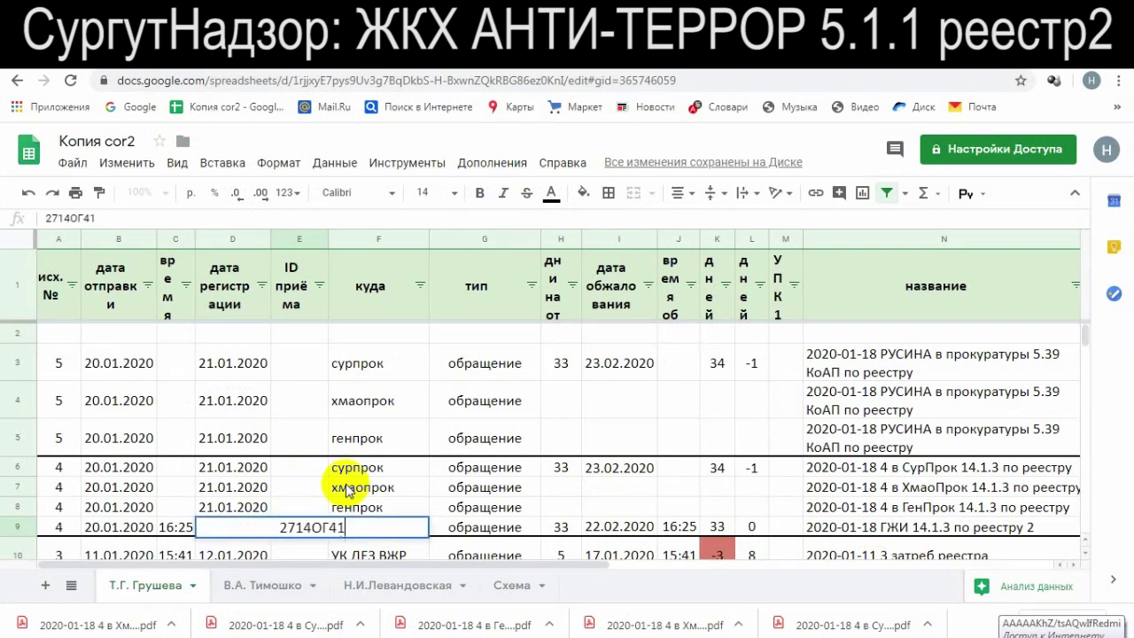
{"action": "key", "text": "Return"}
Check in Gmail the time of the «Подтверждение отправки обращения» message from the Prosecutor General's office
{"action": "left_click", "coordinate": [302, 486]}
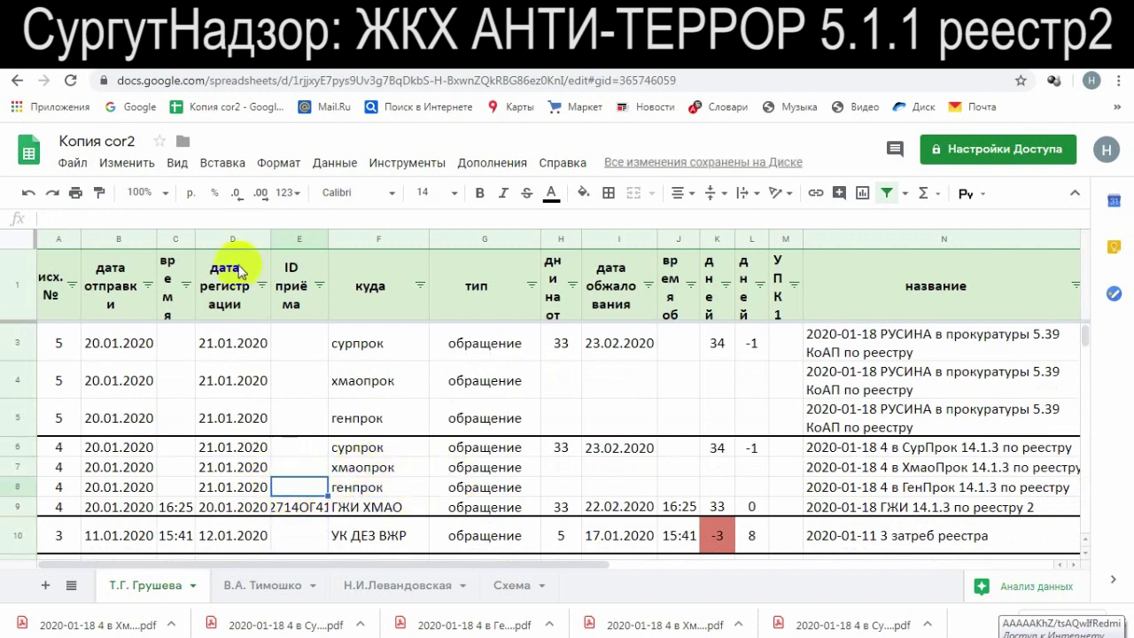
{"action": "left_click", "coordinate": [367, 468]}
{"action": "left_click", "coordinate": [182, 486]}
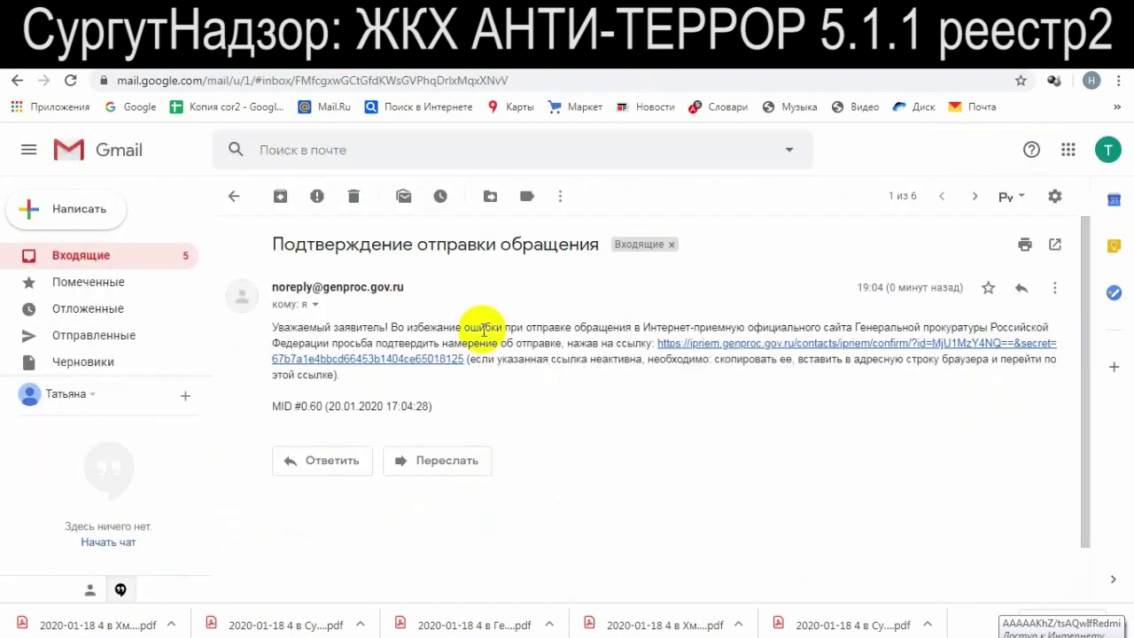
{"action": "left_click_drag", "start_coordinate": [876, 286], "coordinate": [886, 285]}
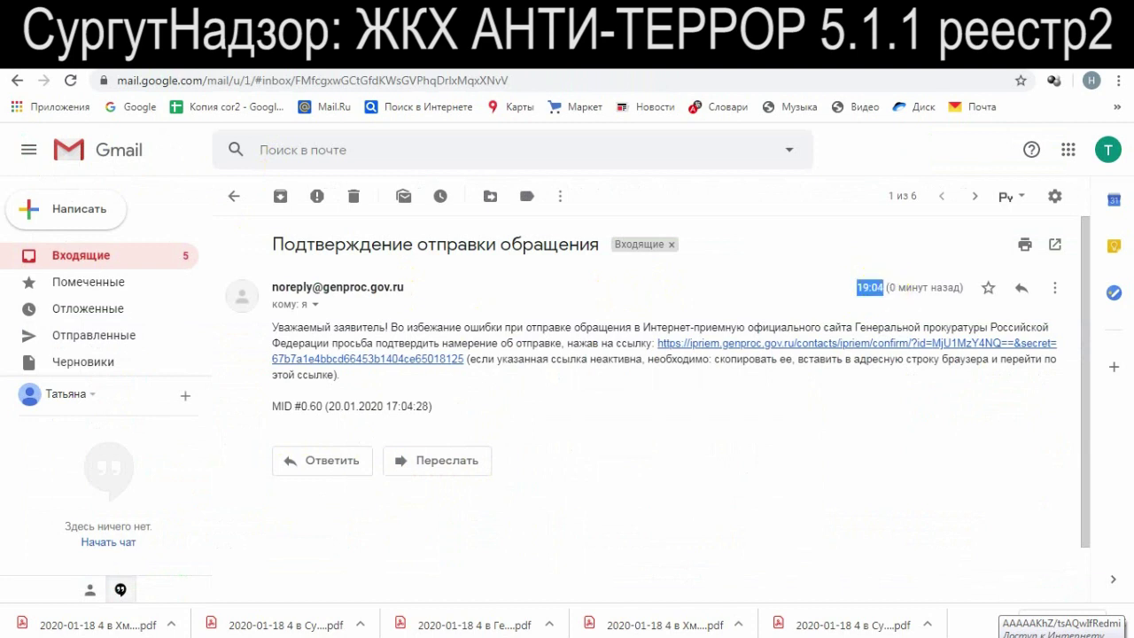
Enter 19:04 as the sending time in the генпрок row of letter 4 in the register
{"action": "left_click", "coordinate": [80, 53]}
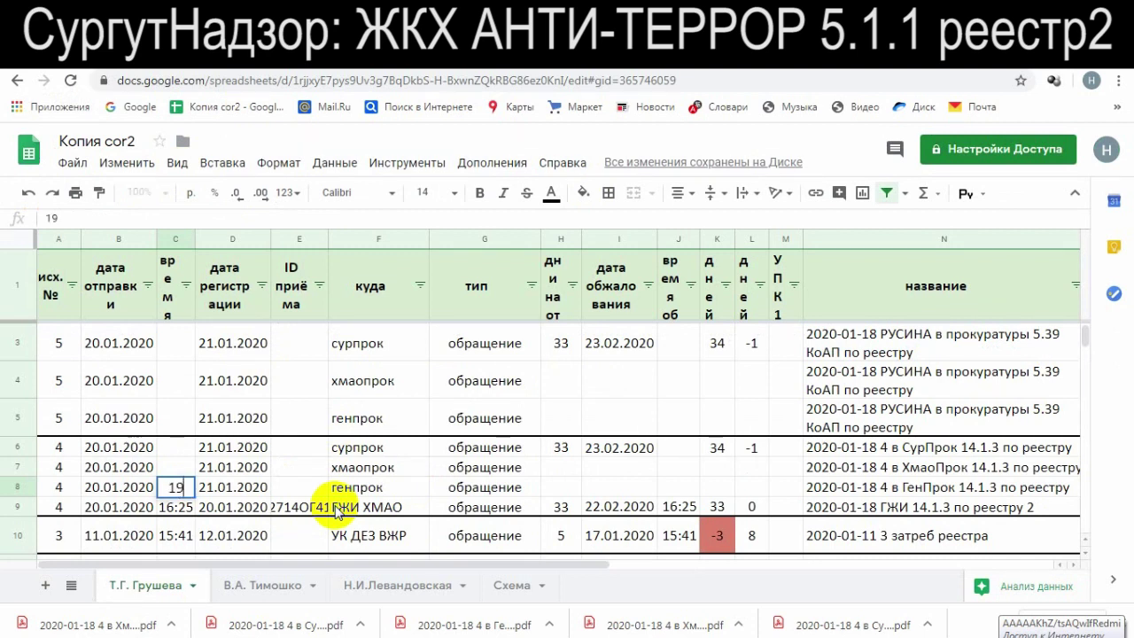
{"action": "type", "text": "19:04"}
{"action": "key", "text": "Return"}
{"action": "key", "text": "Up"}
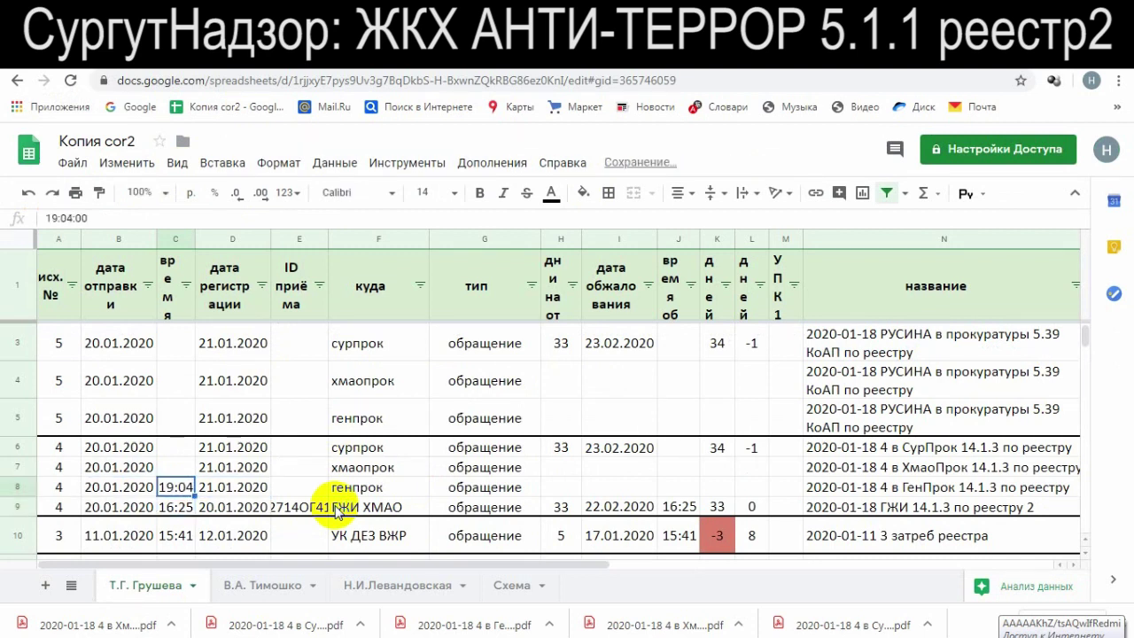
Copy the генпрок row's sending time into the хмаопрок and сурпрок rows of letter 4
{"action": "key", "text": "ctrl+c"}
{"action": "key", "text": "Up"}
{"action": "key", "text": "Up"}
{"action": "key", "text": "Up"}
{"action": "key", "text": "Up"}
{"action": "key", "text": "Up"}
{"action": "key", "text": "Up"}
{"action": "key", "text": "Down"}
{"action": "key", "text": "Down"}
{"action": "key", "text": "Down"}
{"action": "key", "text": "Down"}
{"action": "key", "text": "Down"}
{"action": "key", "text": "ctrl+v"}
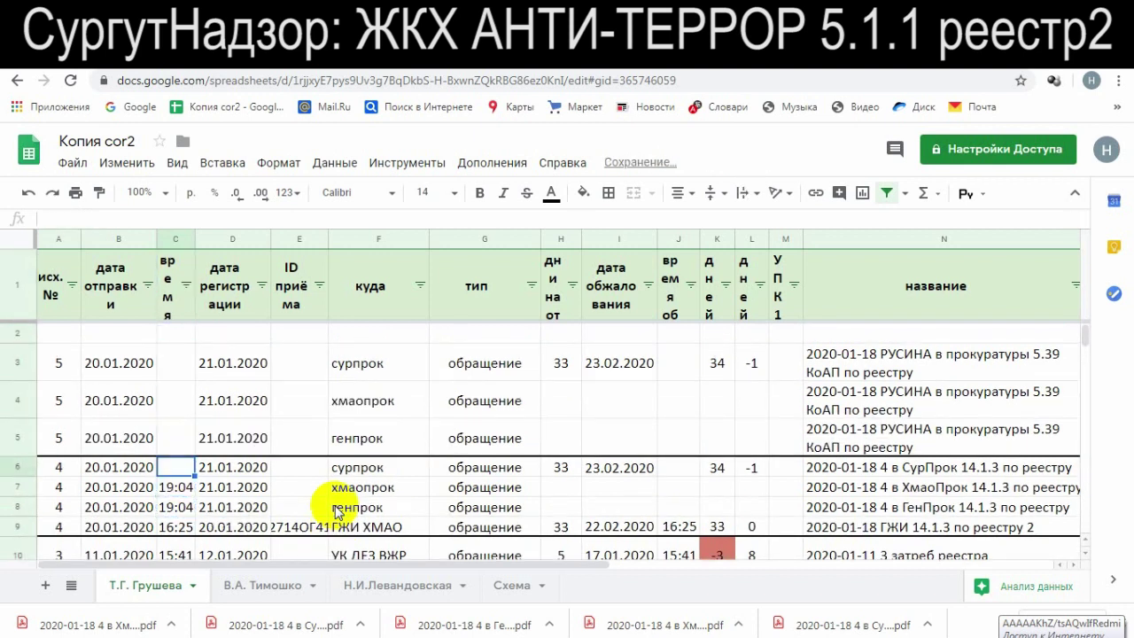
{"action": "key", "text": "shift+Left"}
{"action": "key", "text": "shift+Left"}
{"action": "key", "text": "shift+Left"}
{"action": "key", "text": "shift+Left"}
{"action": "key", "text": "shift+Left"}
{"action": "key", "text": "shift+Left"}
{"action": "key", "text": "shift+Left"}
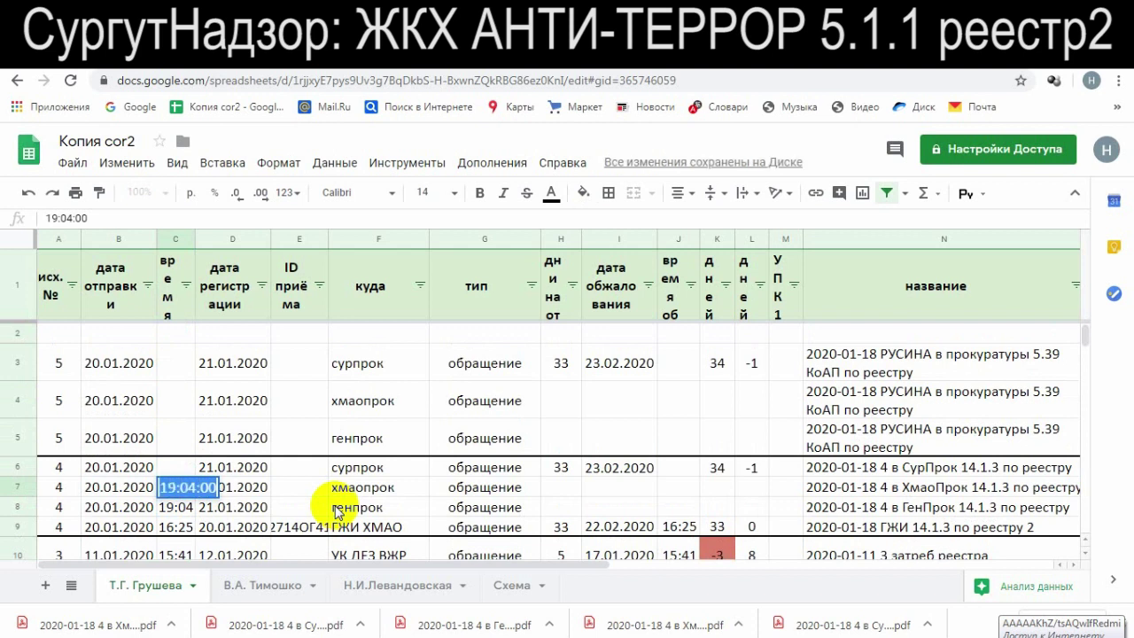
{"action": "key", "text": "Escape"}
{"action": "key", "text": "Up"}
{"action": "key", "text": "ctrl+v"}
{"action": "key", "text": "Return"}
Review the register rows of letters 4 and 5, examining their «название» and «КоАП» columns
{"action": "left_click", "coordinate": [482, 469]}
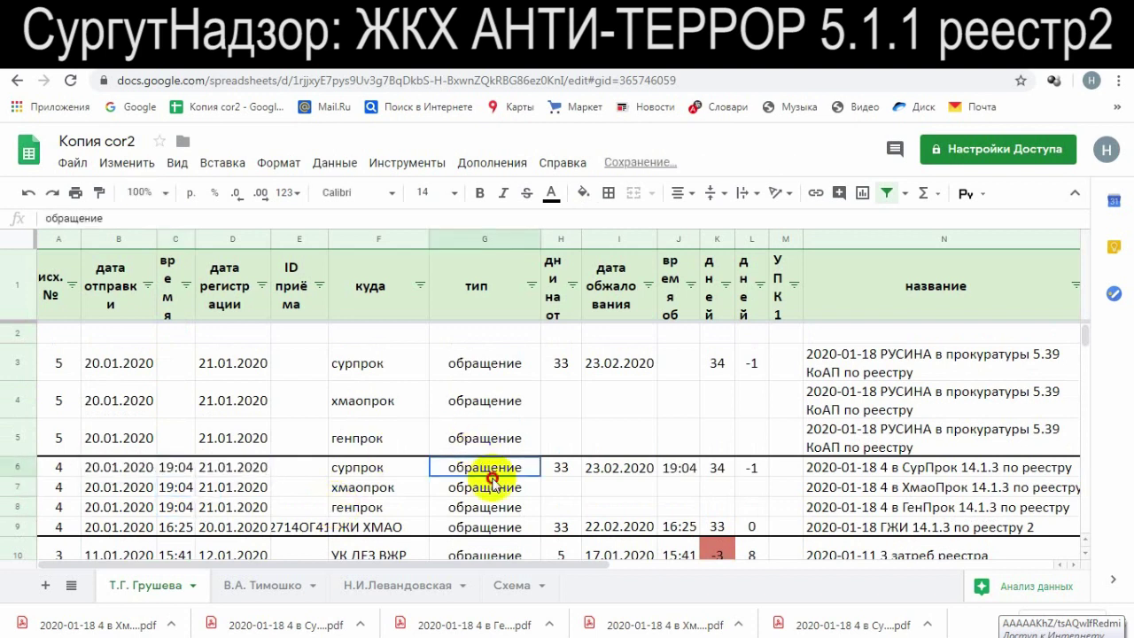
{"action": "left_click_drag", "start_coordinate": [860, 469], "coordinate": [884, 506]}
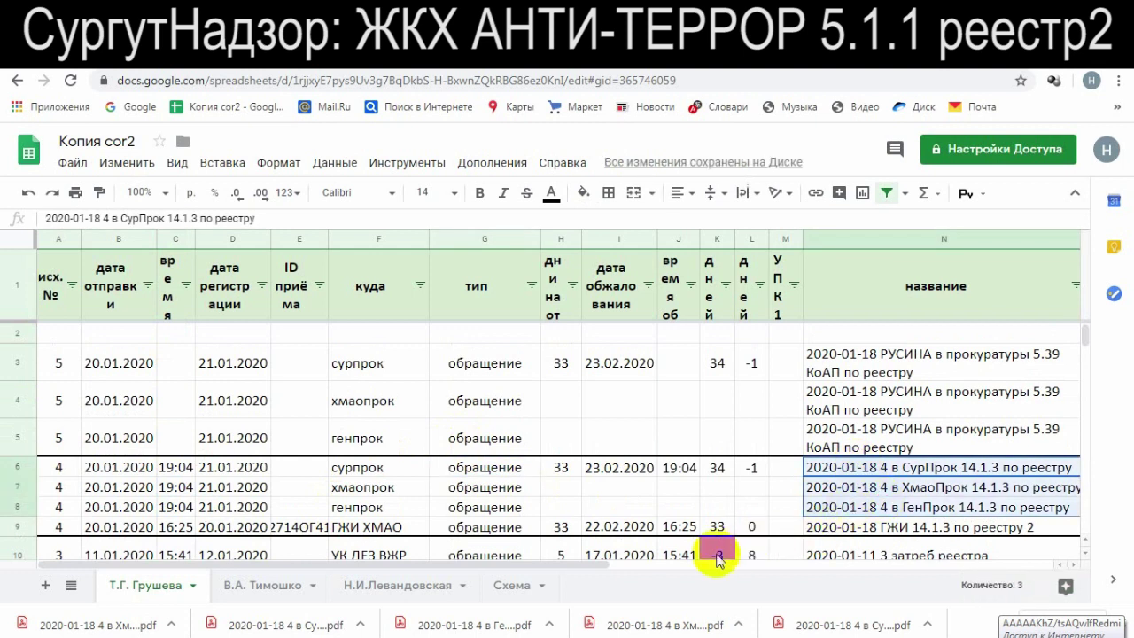
{"action": "left_click_drag", "start_coordinate": [545, 566], "coordinate": [690, 540]}
{"action": "left_click", "coordinate": [689, 532]}
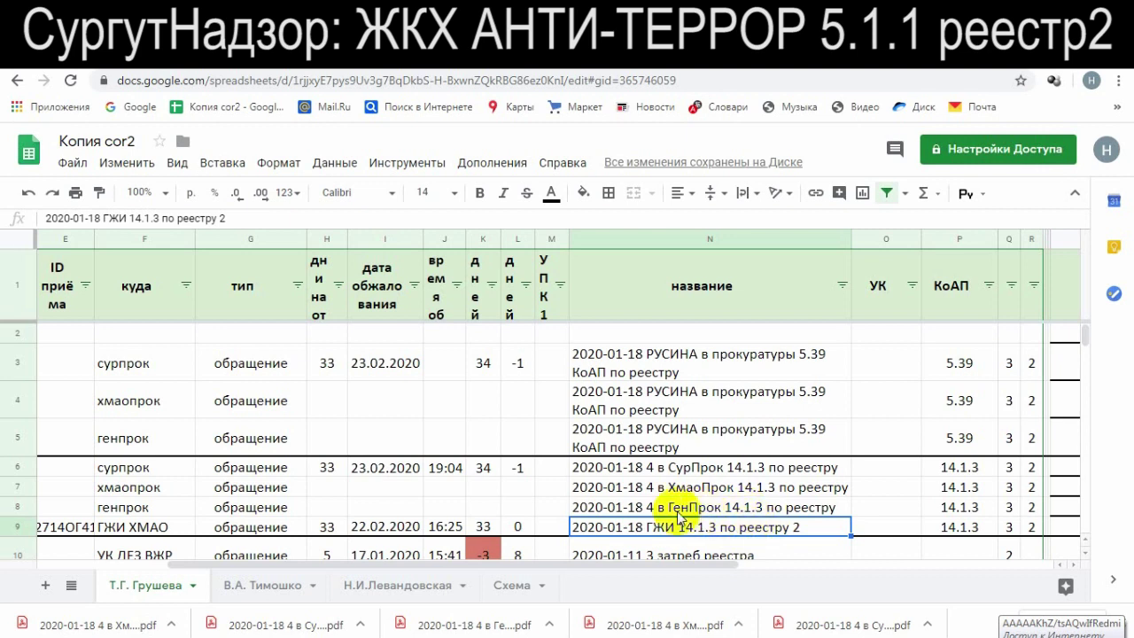
{"action": "left_click_drag", "start_coordinate": [633, 565], "coordinate": [426, 562]}
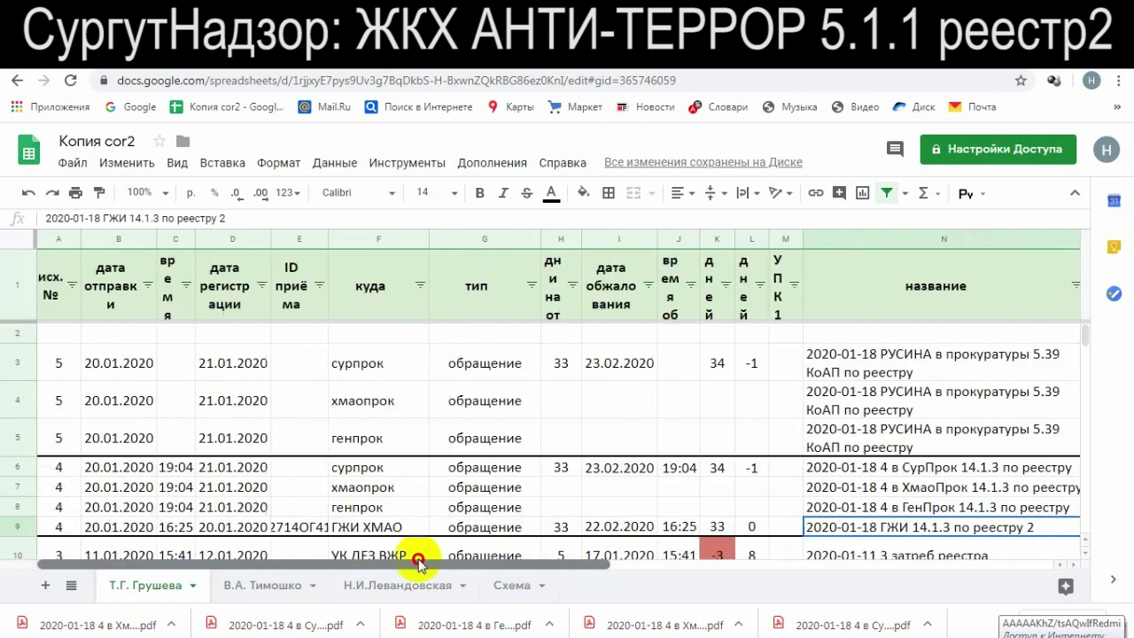
{"action": "left_click_drag", "start_coordinate": [604, 565], "coordinate": [777, 567]}
{"action": "left_click", "coordinate": [673, 431]}
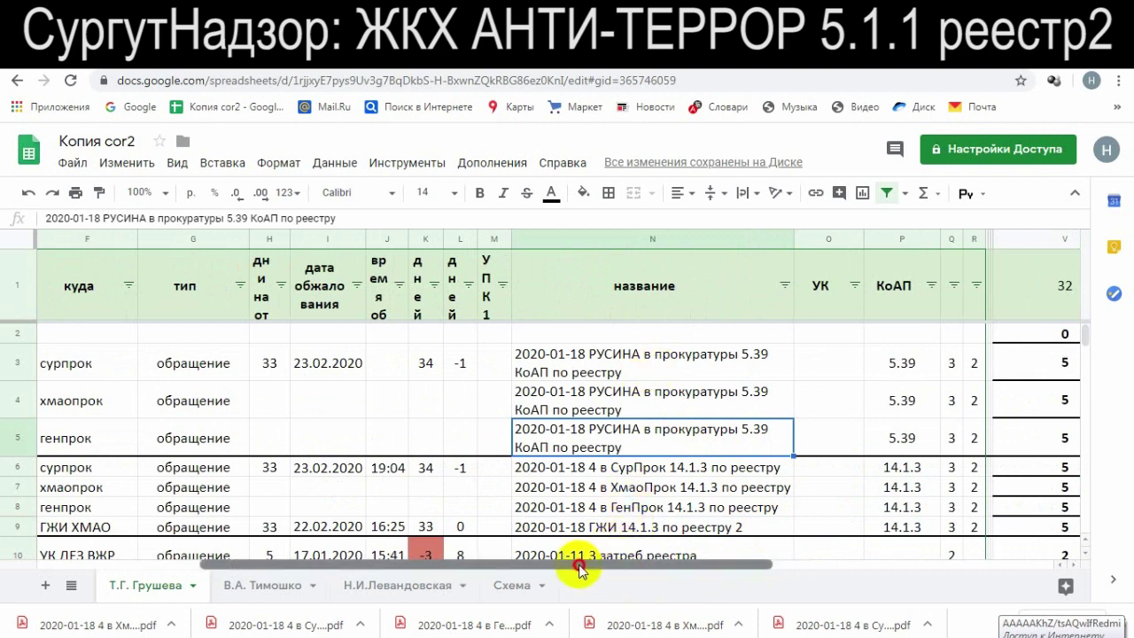
{"action": "left_click_drag", "start_coordinate": [620, 567], "coordinate": [401, 560]}
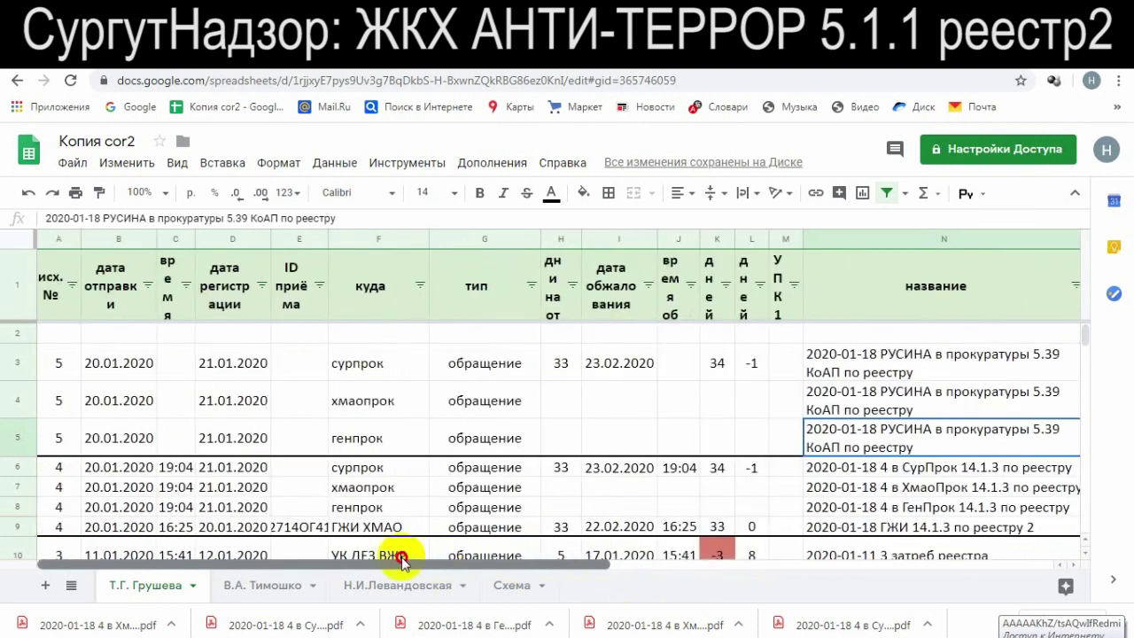
{"action": "left_click", "coordinate": [894, 399]}
{"action": "left_click", "coordinate": [876, 359]}
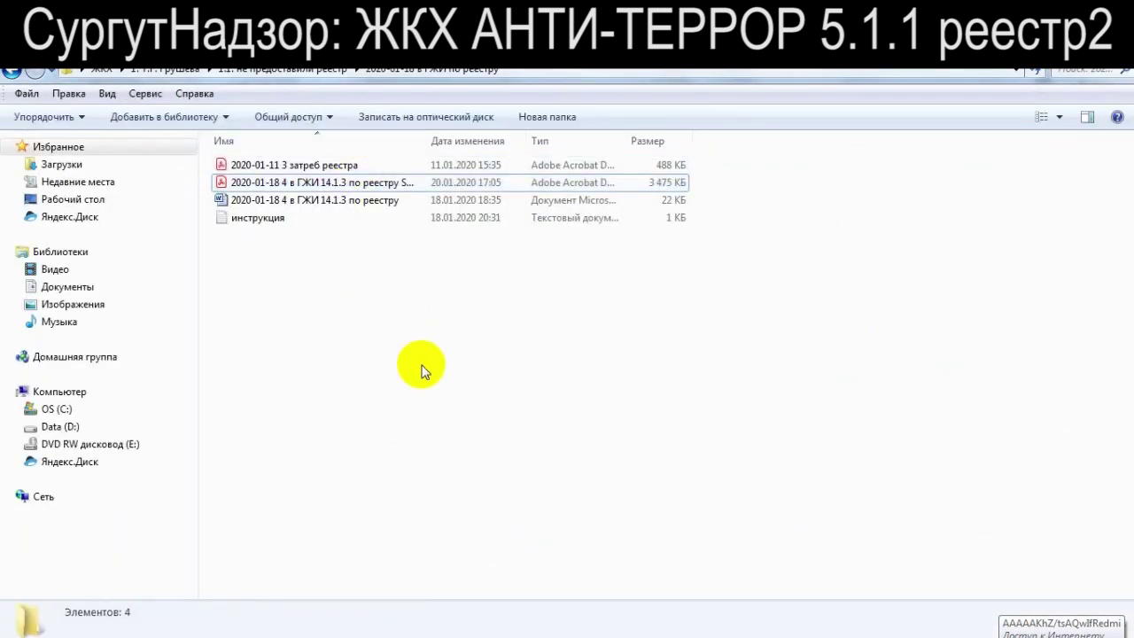
In the file manager, look through the folder «2020-01-18 в прокуратуру 5.39 КоАП по реестру» and locate the 17.01.2020 reply PDF in its parent folder
{"action": "key", "text": "BackSpace"}
{"action": "double_click", "coordinate": [393, 185]}
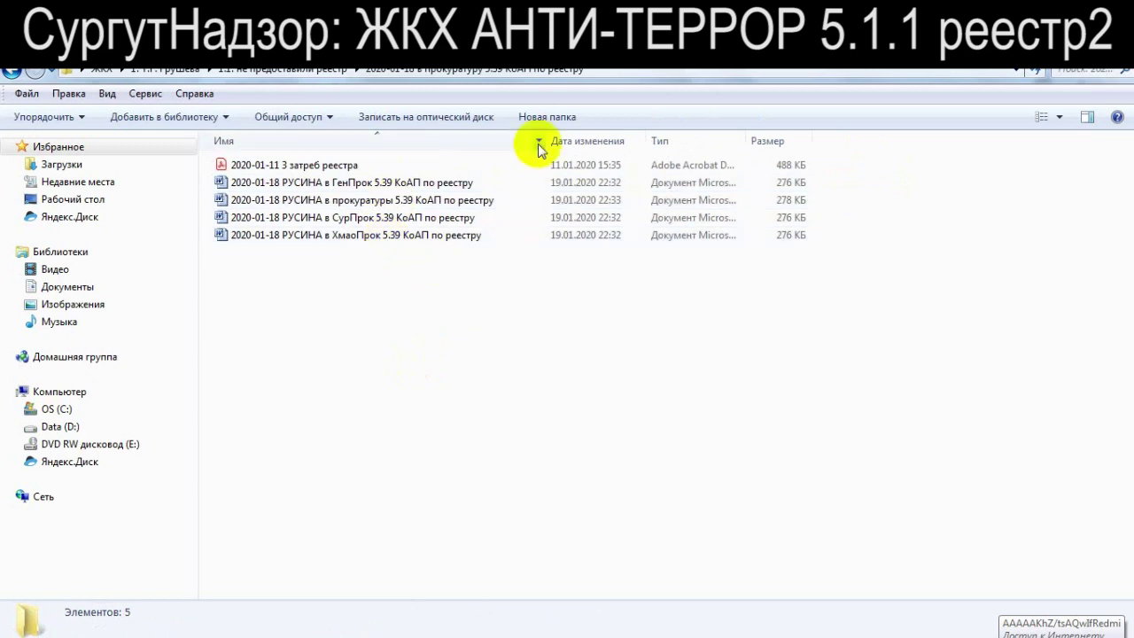
{"action": "left_click_drag", "start_coordinate": [545, 140], "coordinate": [591, 140]}
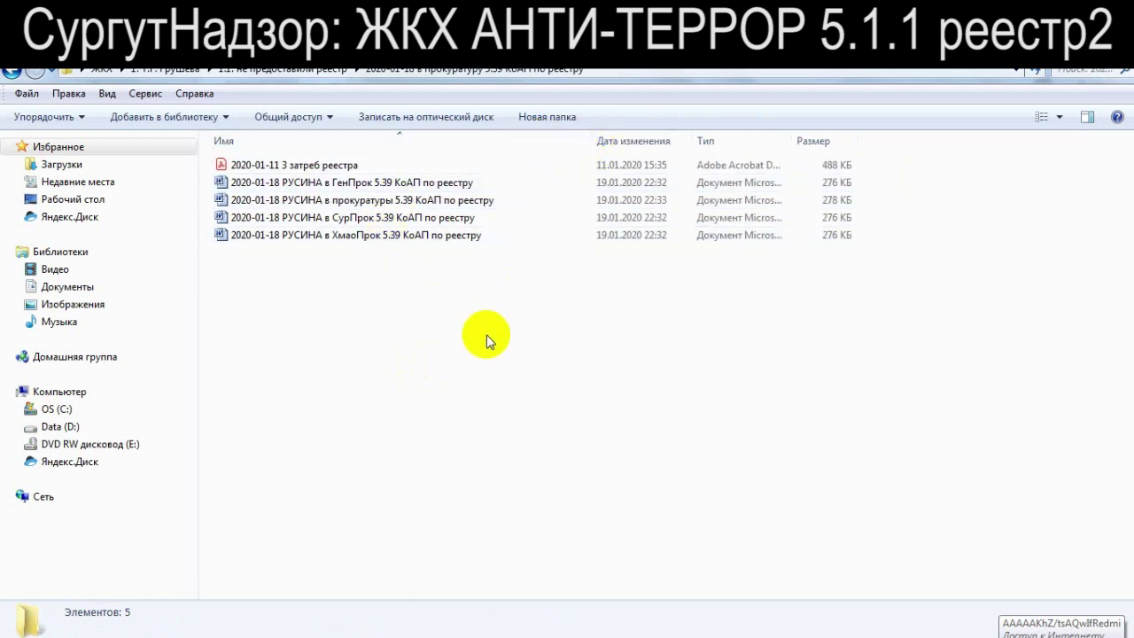
{"action": "key", "text": "BackSpace"}
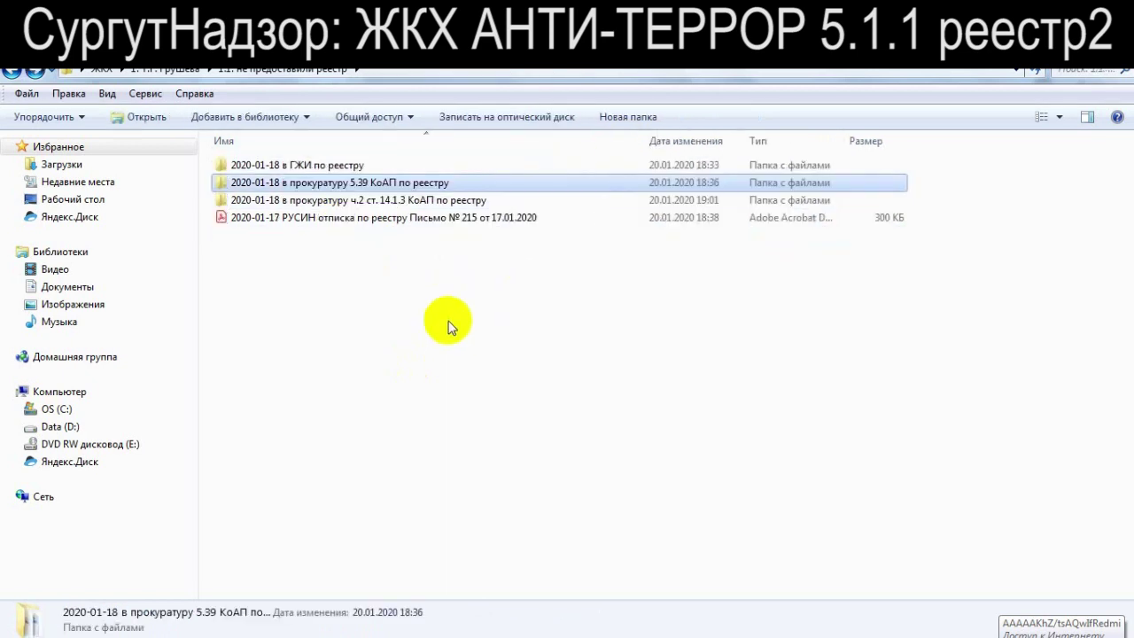
{"action": "left_click", "coordinate": [393, 221]}
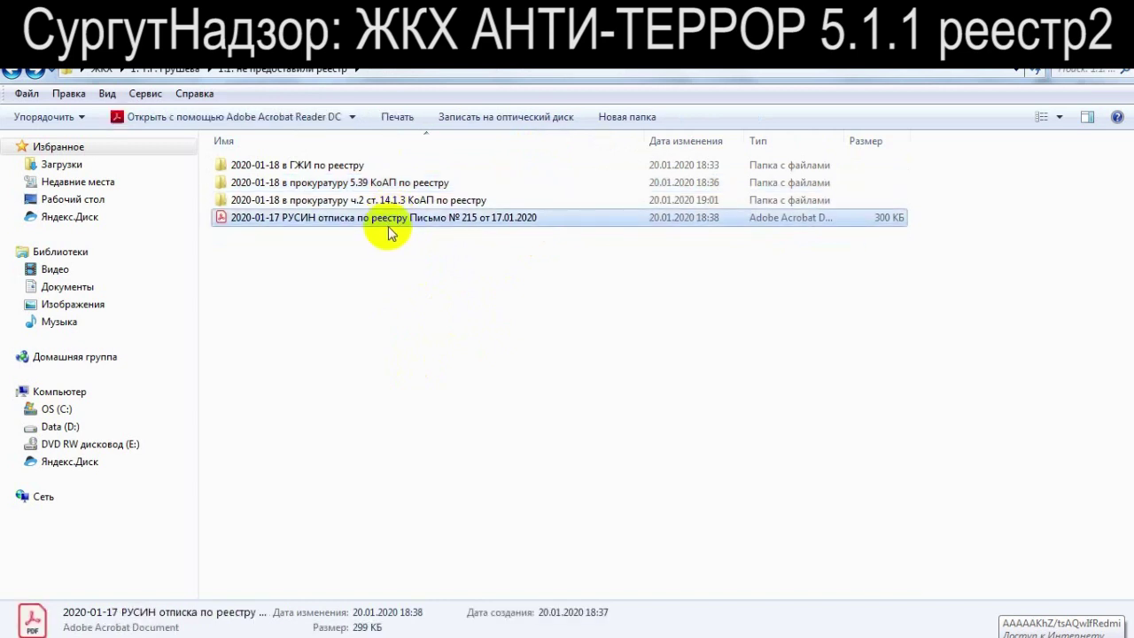
{"action": "double_click", "coordinate": [363, 184]}
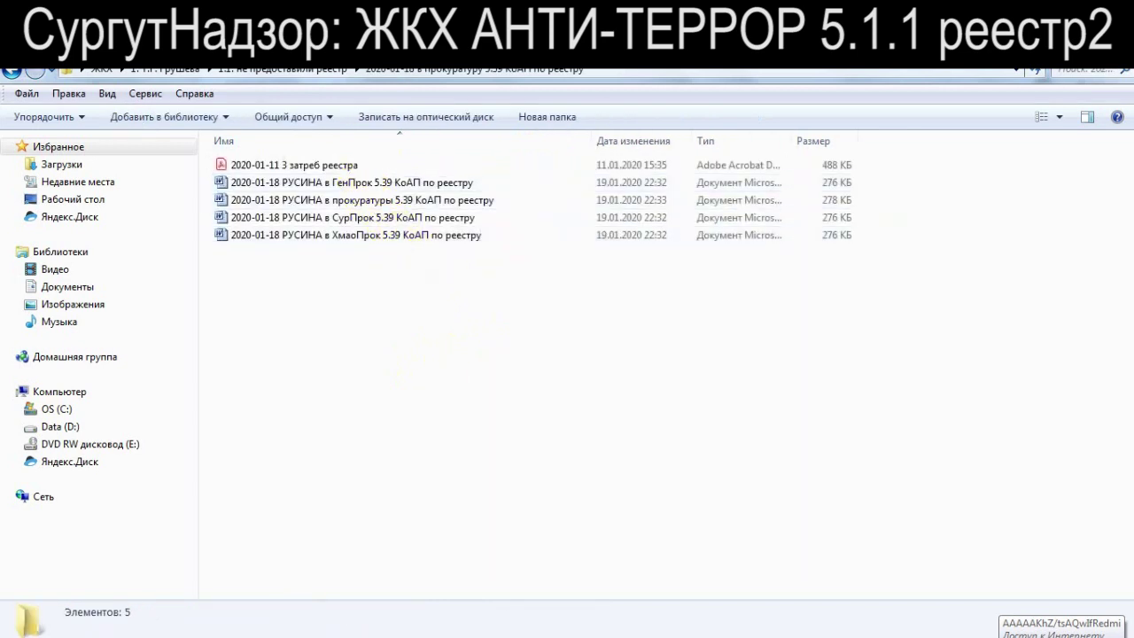
Switch to the browser, search Google for 5.39 and open the text of КоАП РФ article 5.39 on consultant.ru
{"action": "key", "text": "alt+Tab"}
{"action": "left_click", "coordinate": [1028, 53]}
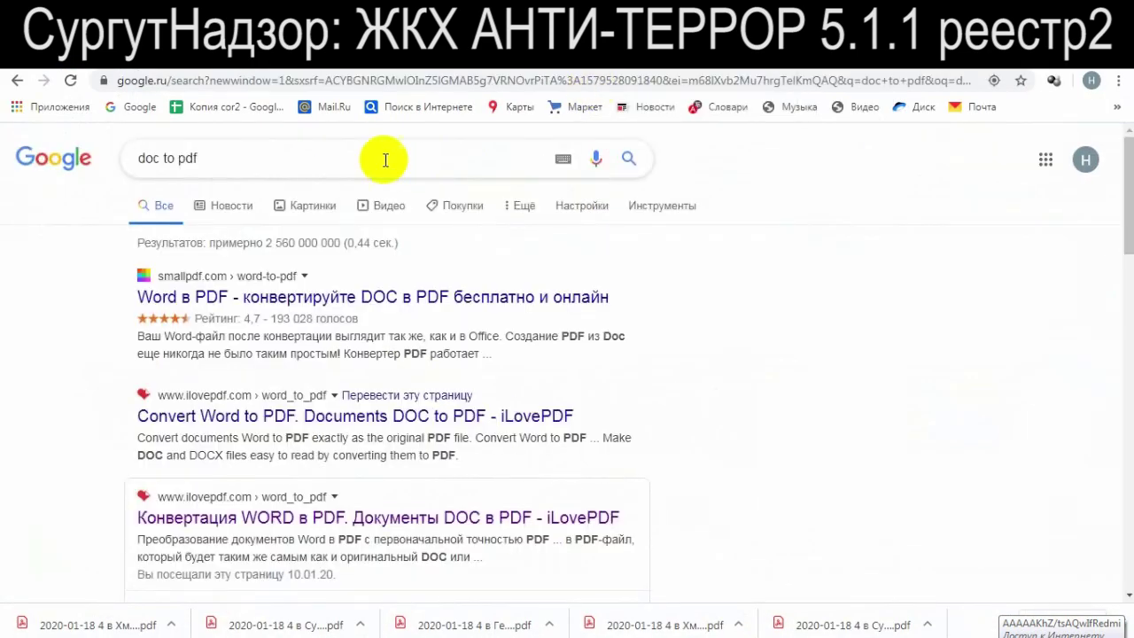
{"action": "left_click", "coordinate": [385, 159]}
{"action": "type", "text": "5ю"}
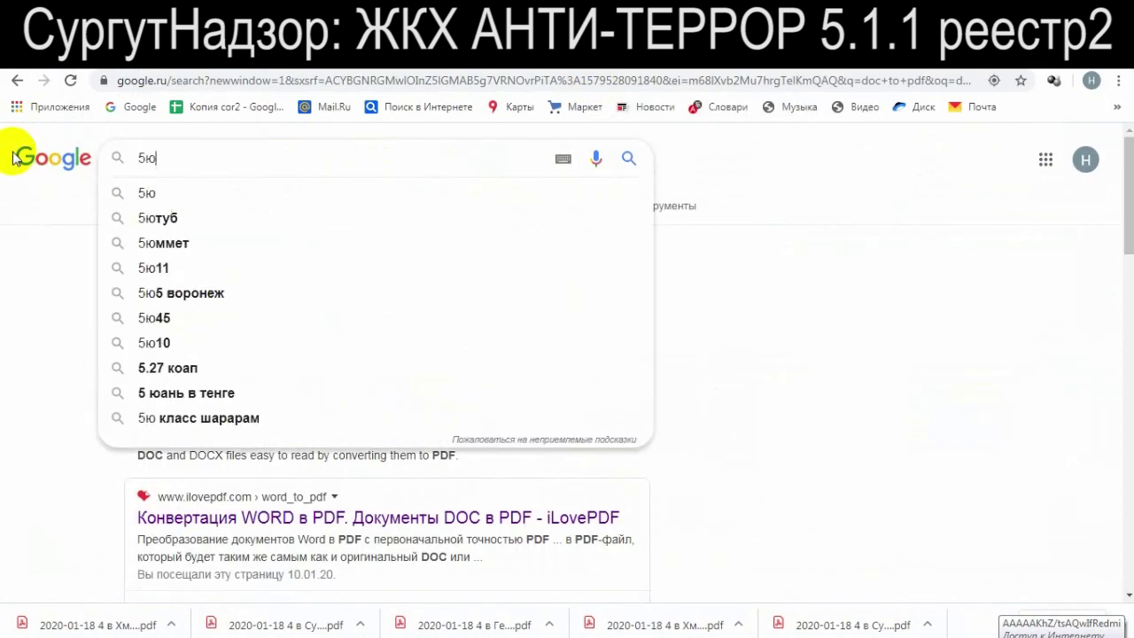
{"action": "key", "text": "BackSpace"}
{"action": "type", "text": ".39"}
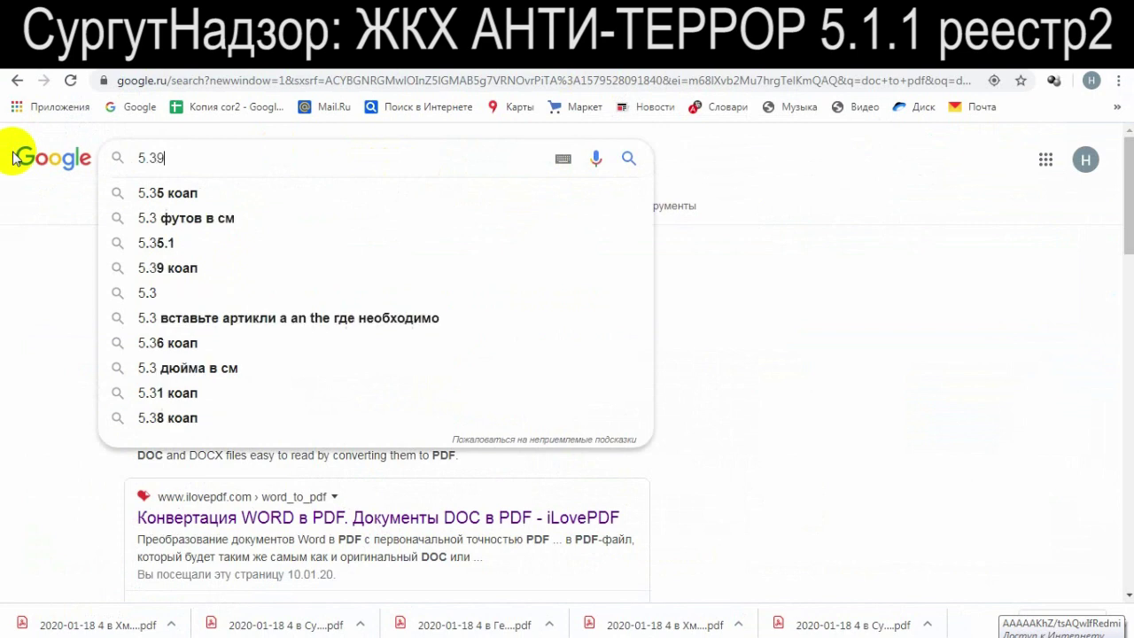
{"action": "key", "text": "Return"}
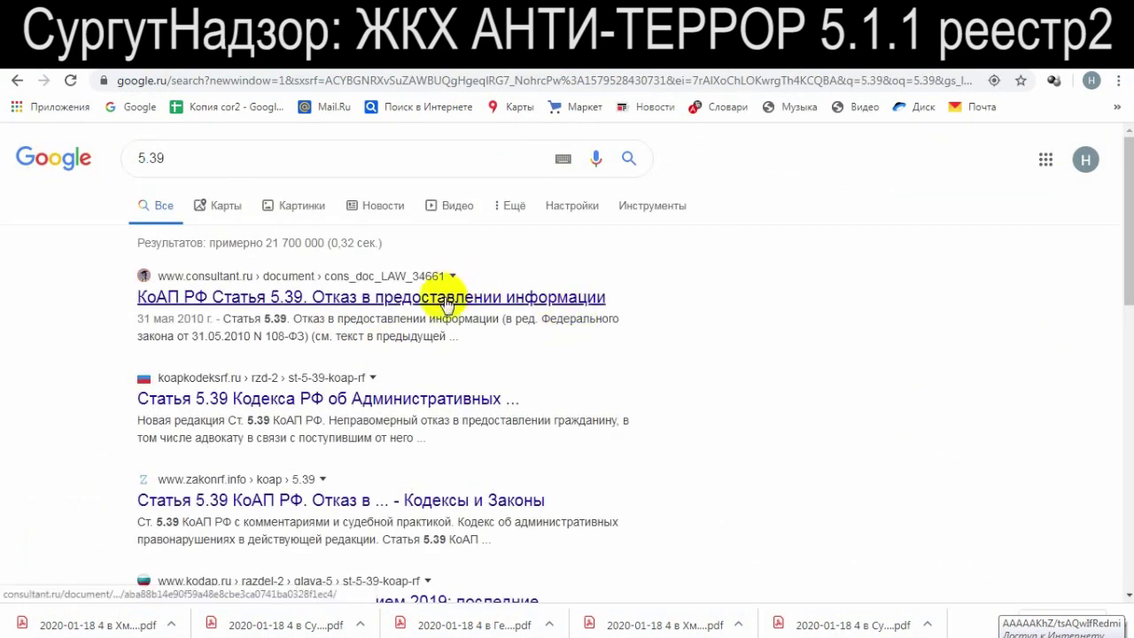
{"action": "left_click", "coordinate": [447, 276]}
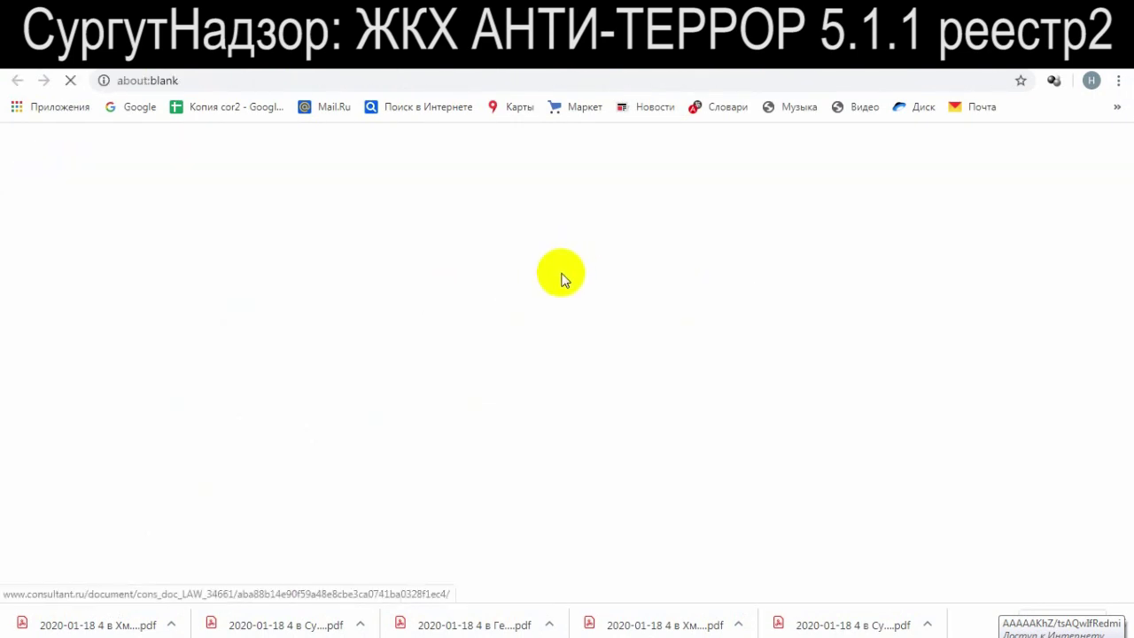
{"action": "scroll", "coordinate": [562, 275], "scroll_direction": "down", "scroll_amount": 4}
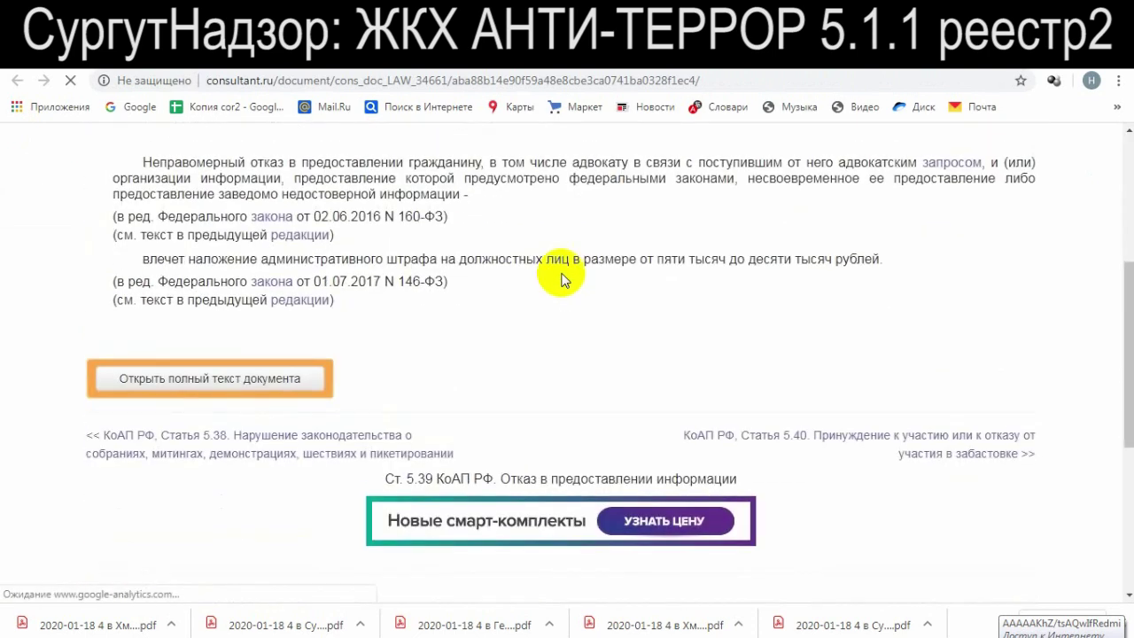
Read the article 5.39 text on consultant.ru, examining the wording on unlawful refusal, untimely provision and provision of false information
{"action": "scroll", "coordinate": [421, 258], "scroll_direction": "up", "scroll_amount": 1}
{"action": "left_click_drag", "start_coordinate": [144, 234], "coordinate": [405, 226]}
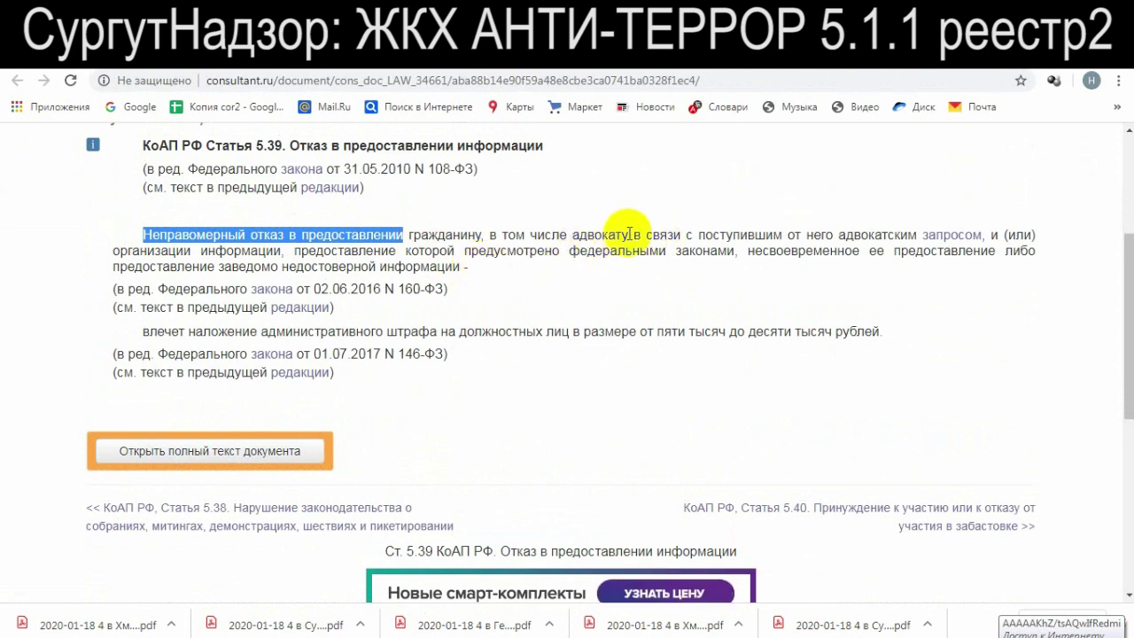
{"action": "left_click", "coordinate": [521, 234]}
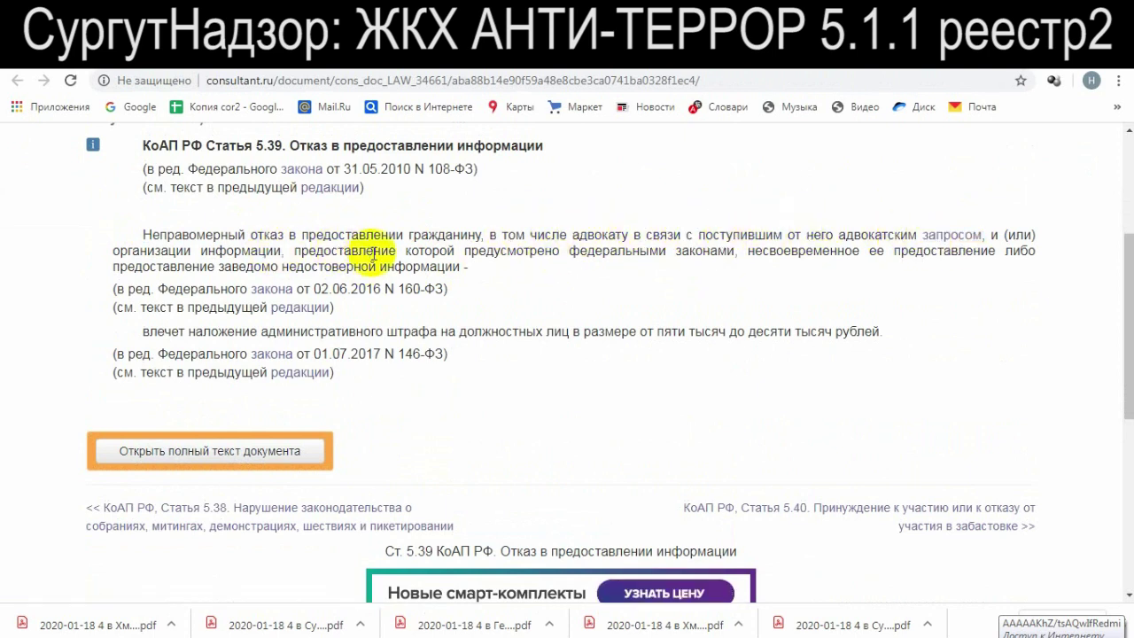
{"action": "left_click_drag", "start_coordinate": [748, 256], "coordinate": [997, 250]}
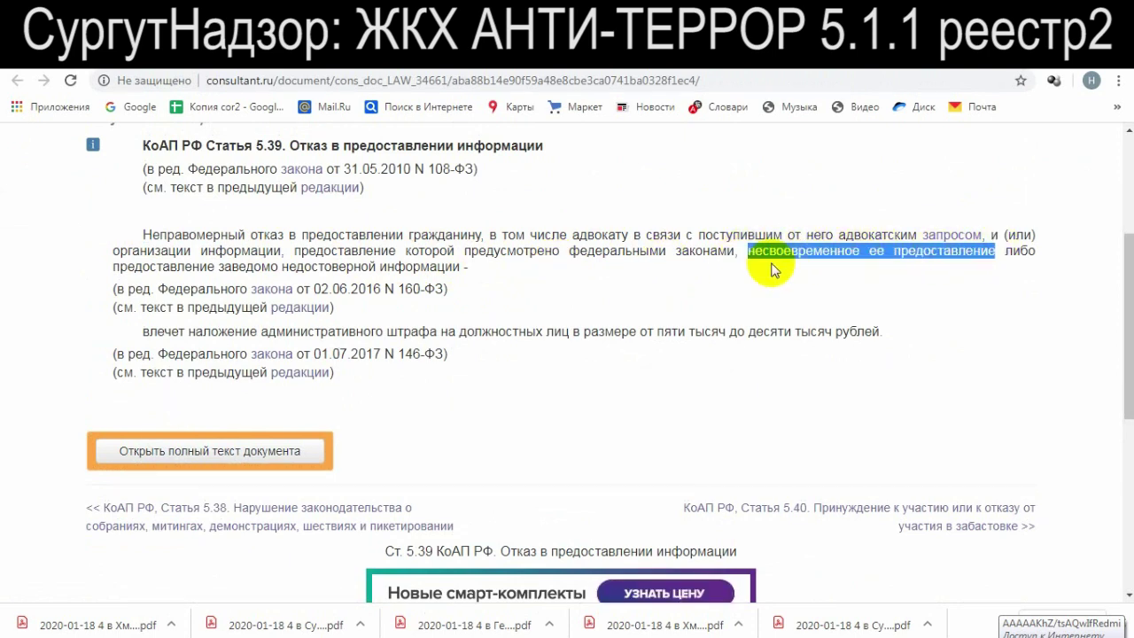
{"action": "left_click", "coordinate": [133, 265]}
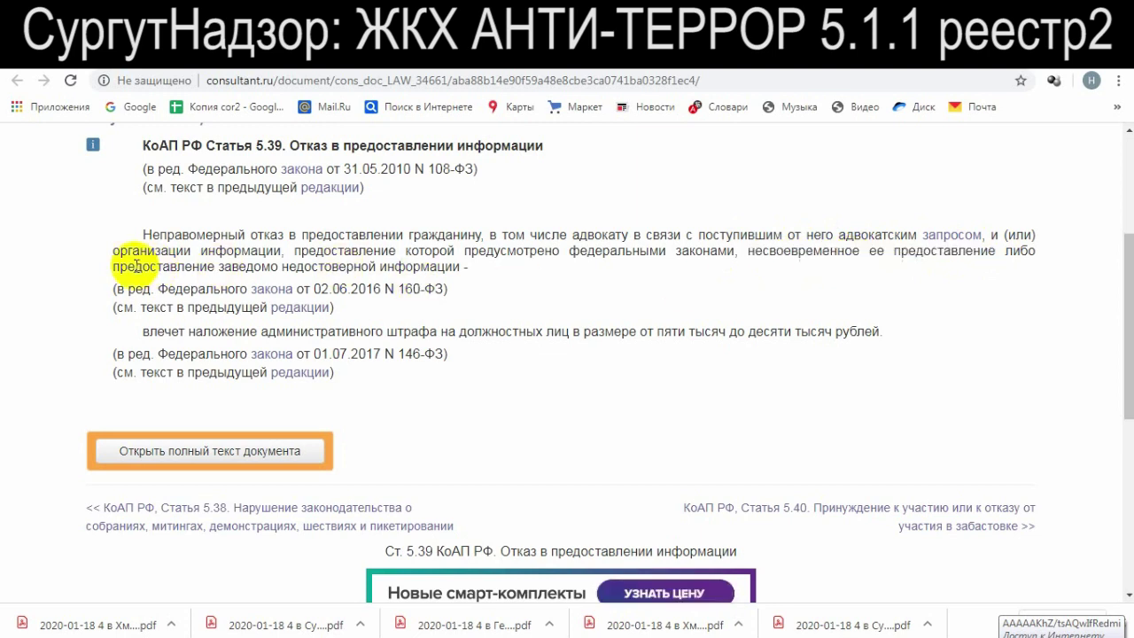
{"action": "left_click_drag", "start_coordinate": [114, 265], "coordinate": [457, 267]}
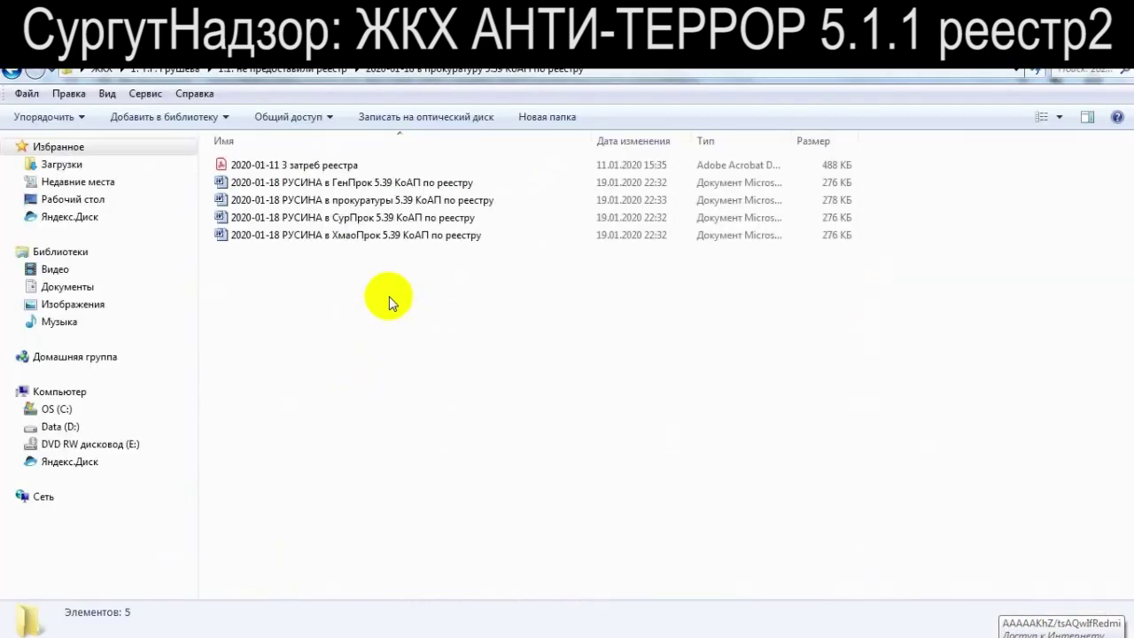
In the file manager, open the 18.01.2020 Word complaint «в прокуратуры 5.39 КоАП по реестру» and allow editing
{"action": "left_click", "coordinate": [359, 235]}
{"action": "left_click", "coordinate": [362, 220]}
{"action": "left_click", "coordinate": [362, 183]}
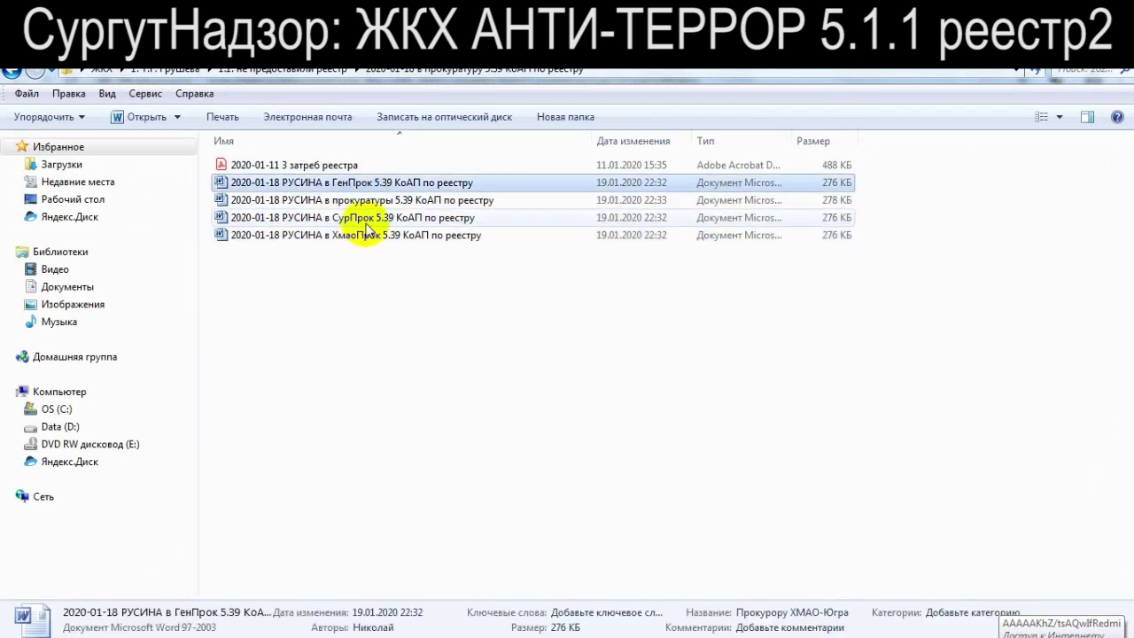
{"action": "left_click", "coordinate": [337, 166]}
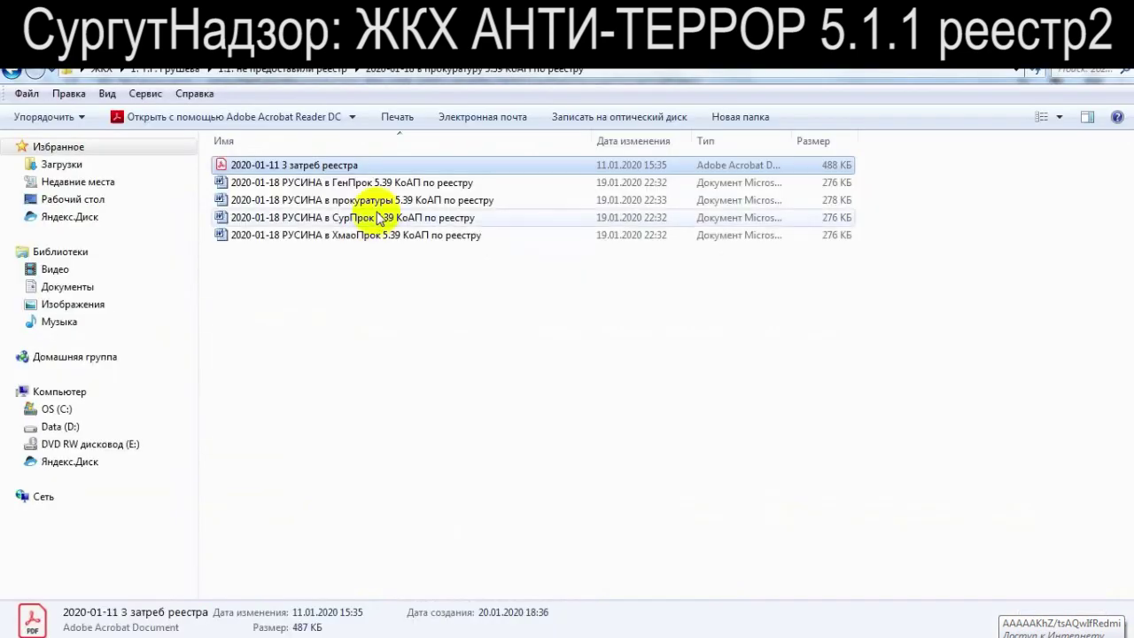
{"action": "double_click", "coordinate": [451, 202]}
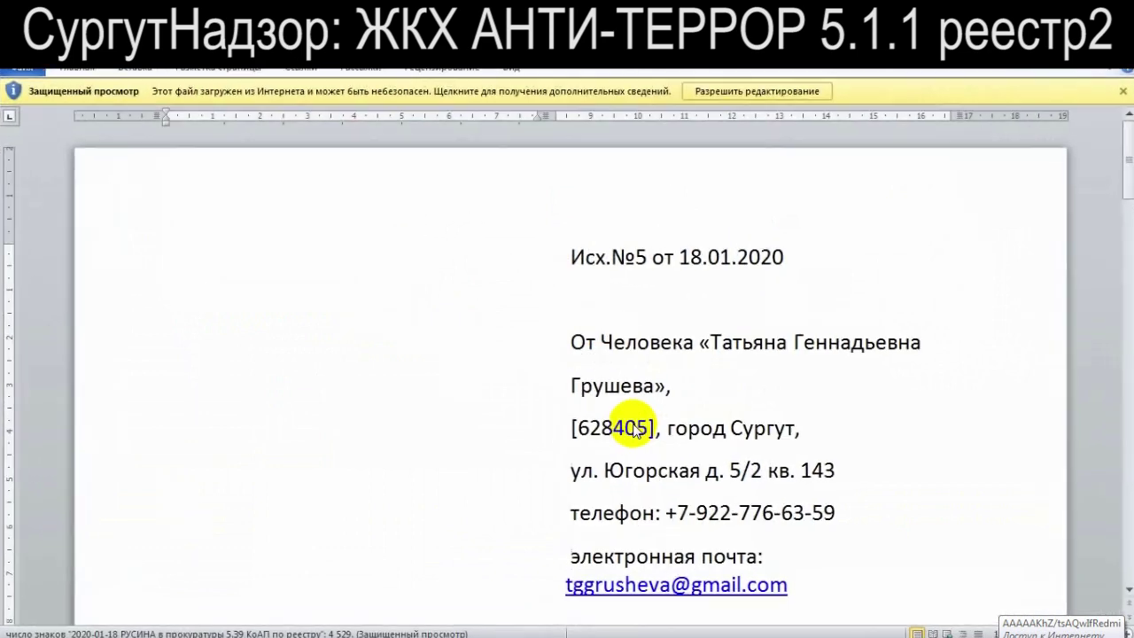
{"action": "left_click", "coordinate": [637, 344]}
{"action": "left_click", "coordinate": [725, 97]}
Review the complaint's addressees, its heading and the quoted part 3.1 of article 45 ЖК РФ on the owners' register
{"action": "scroll", "coordinate": [600, 387], "scroll_direction": "down", "scroll_amount": 5}
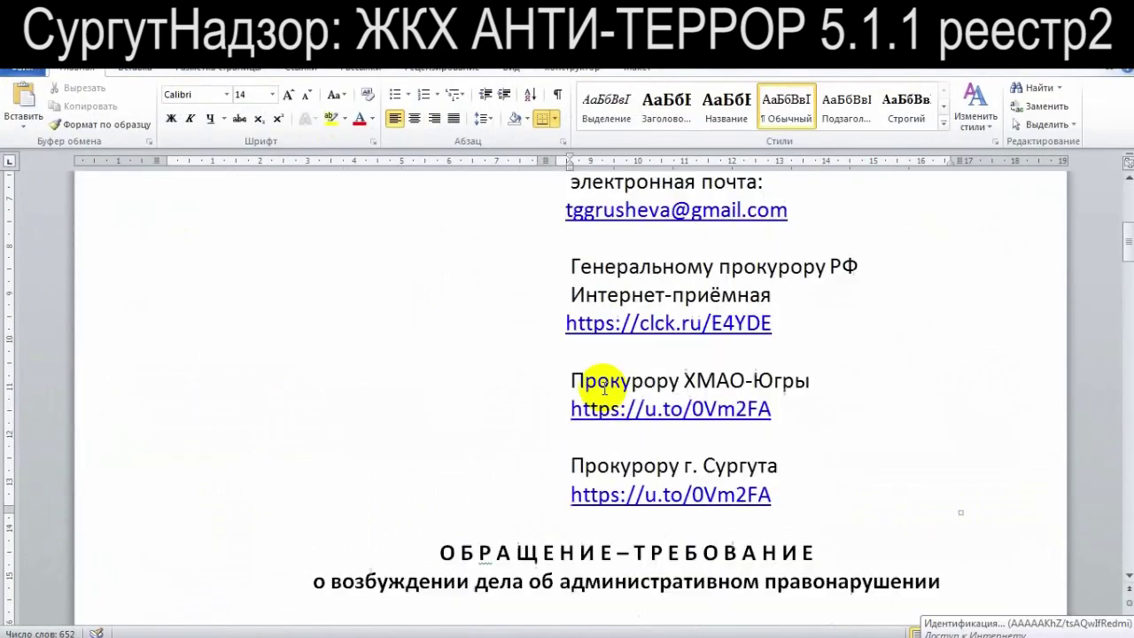
{"action": "scroll", "coordinate": [600, 394], "scroll_direction": "down", "scroll_amount": 5}
{"action": "left_click", "coordinate": [434, 392]}
{"action": "scroll", "coordinate": [469, 400], "scroll_direction": "down", "scroll_amount": 5}
{"action": "left_click", "coordinate": [238, 382]}
{"action": "scroll", "coordinate": [572, 359], "scroll_direction": "down", "scroll_amount": 2}
{"action": "scroll", "coordinate": [570, 361], "scroll_direction": "down", "scroll_amount": 4}
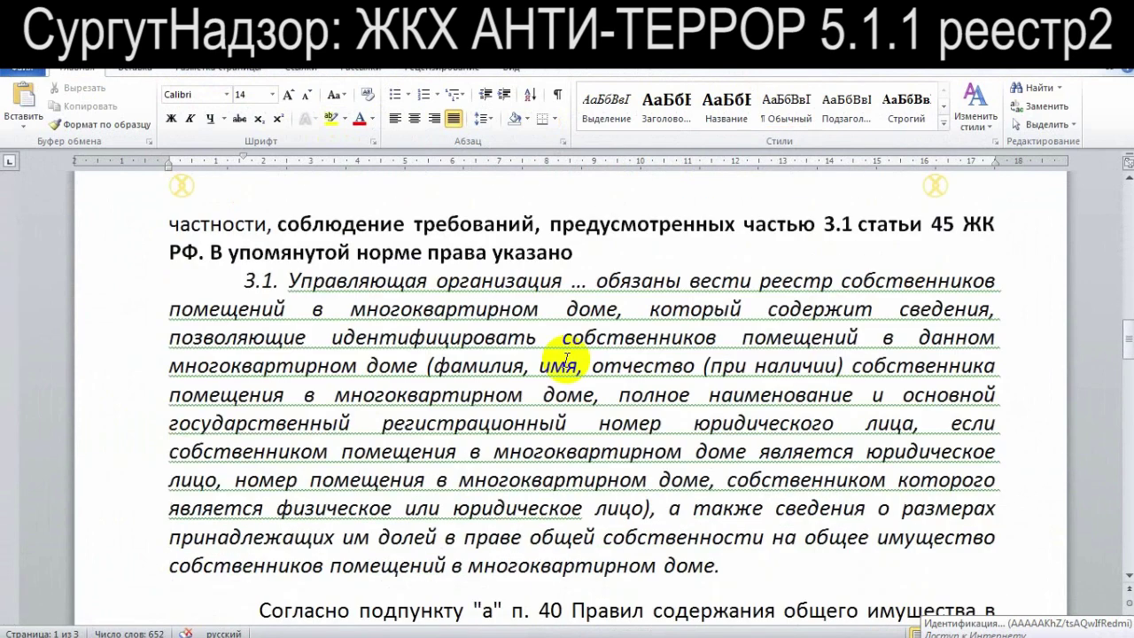
{"action": "left_click", "coordinate": [377, 317]}
{"action": "scroll", "coordinate": [613, 408], "scroll_direction": "down", "scroll_amount": 4}
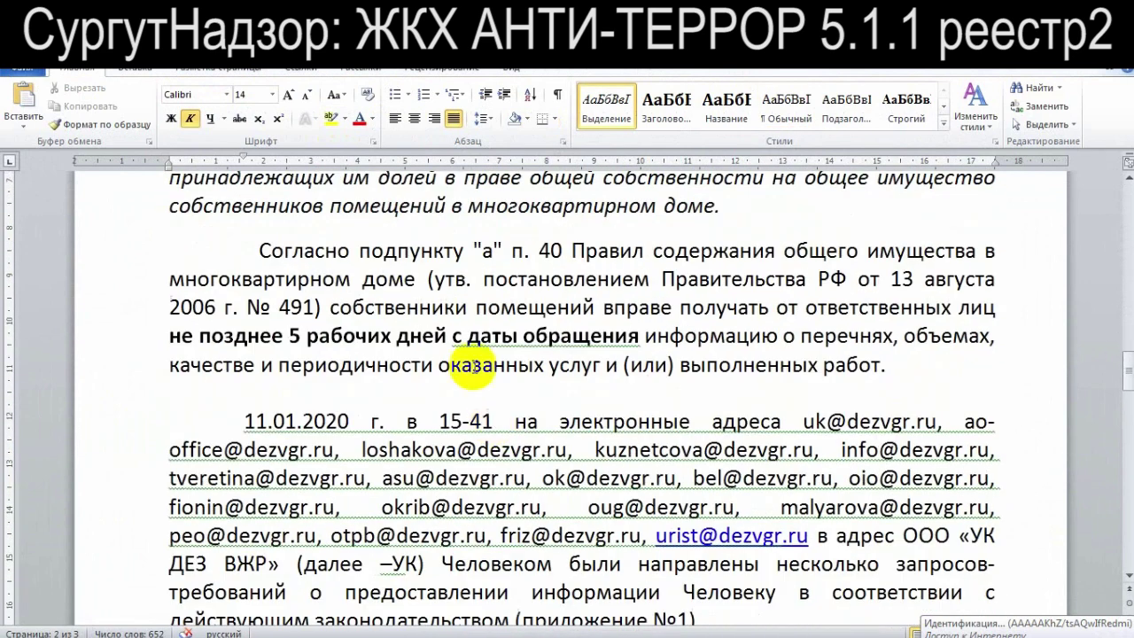
Examine the complaint's five-working-day deadline, the 11.01.2020 request with its recipient e-mail addresses, and the paragraph about the missing reply
{"action": "left_click_drag", "start_coordinate": [335, 336], "coordinate": [465, 335]}
{"action": "scroll", "coordinate": [530, 374], "scroll_direction": "down", "scroll_amount": 2}
{"action": "left_click_drag", "start_coordinate": [269, 251], "coordinate": [510, 244]}
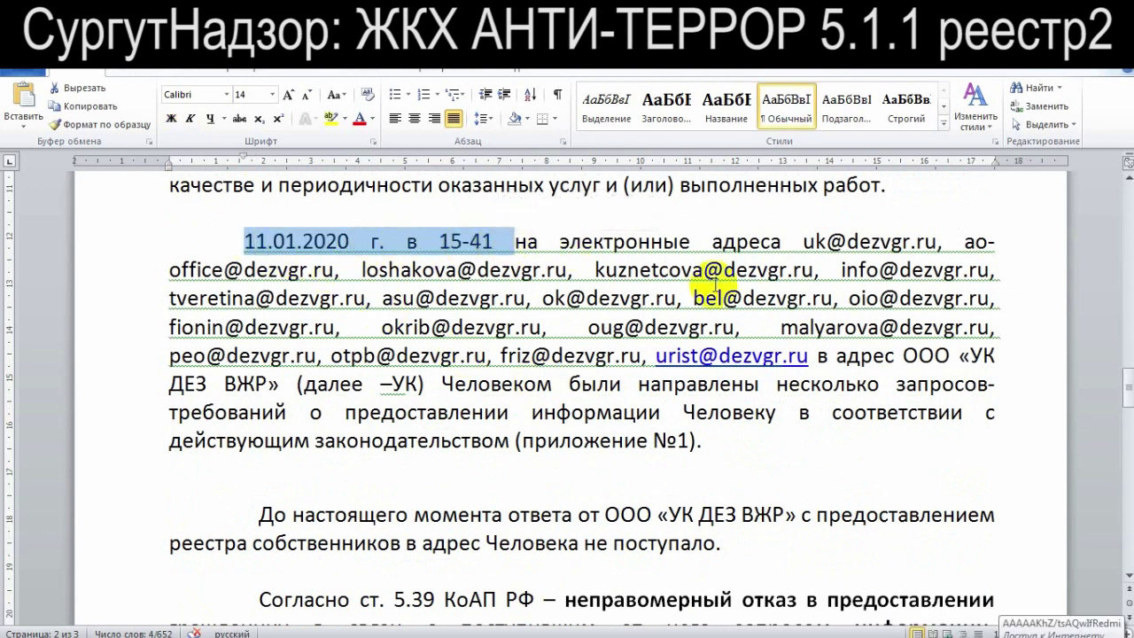
{"action": "left_click", "coordinate": [800, 241]}
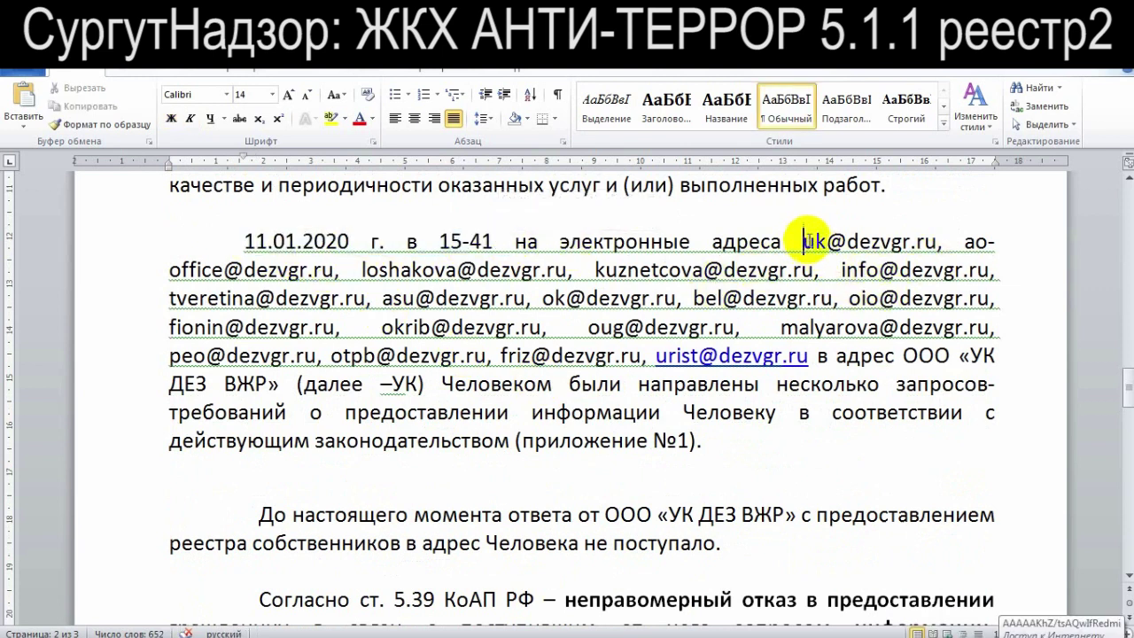
{"action": "left_click_drag", "start_coordinate": [244, 246], "coordinate": [483, 246]}
{"action": "left_click", "coordinate": [760, 242]}
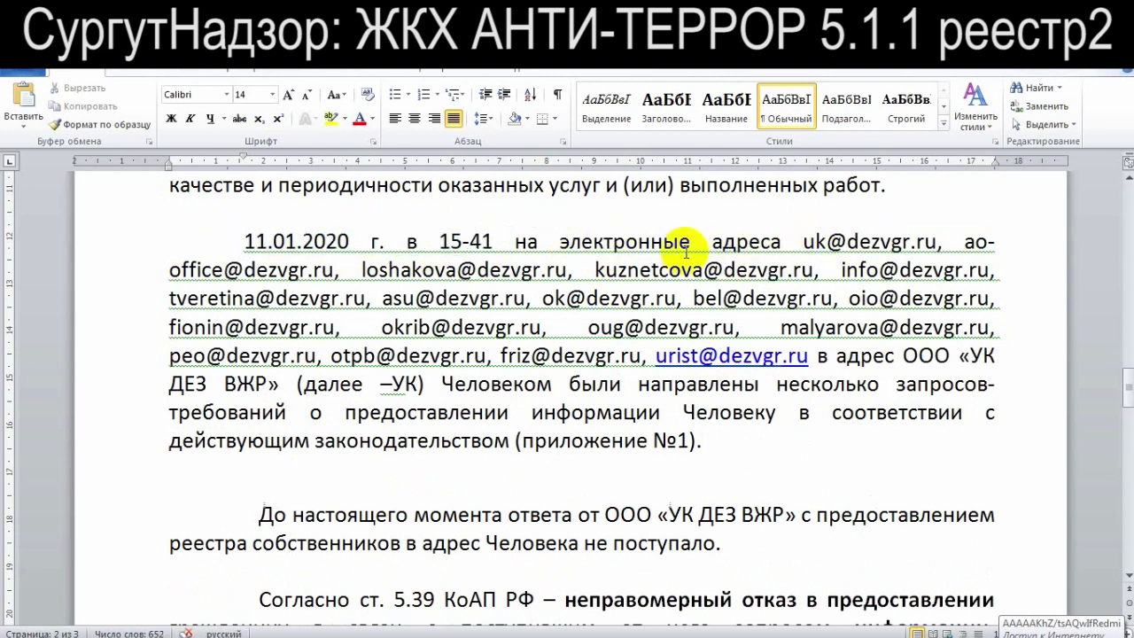
{"action": "left_click_drag", "start_coordinate": [801, 241], "coordinate": [808, 347]}
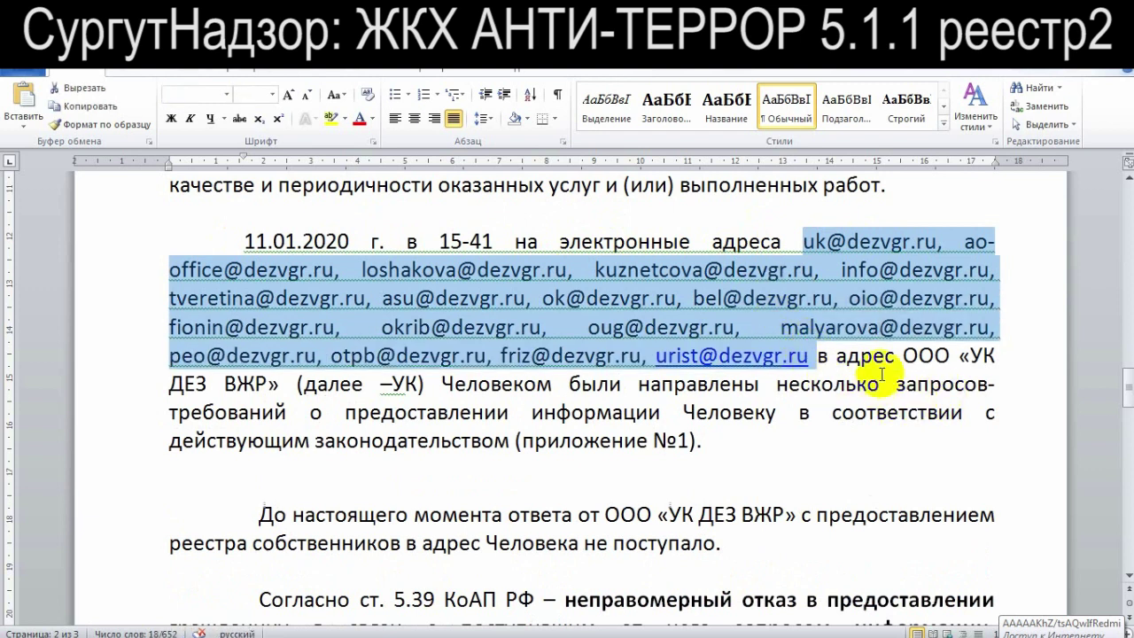
{"action": "left_click", "coordinate": [895, 363]}
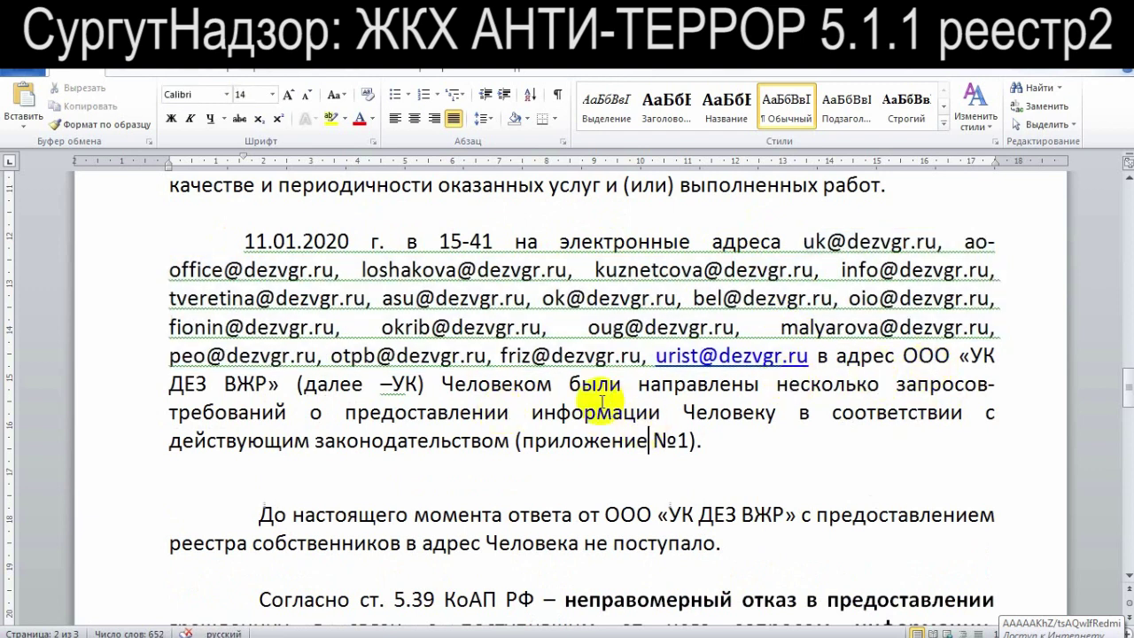
{"action": "scroll", "coordinate": [532, 403], "scroll_direction": "down", "scroll_amount": 3}
{"action": "left_click_drag", "start_coordinate": [388, 223], "coordinate": [716, 213]}
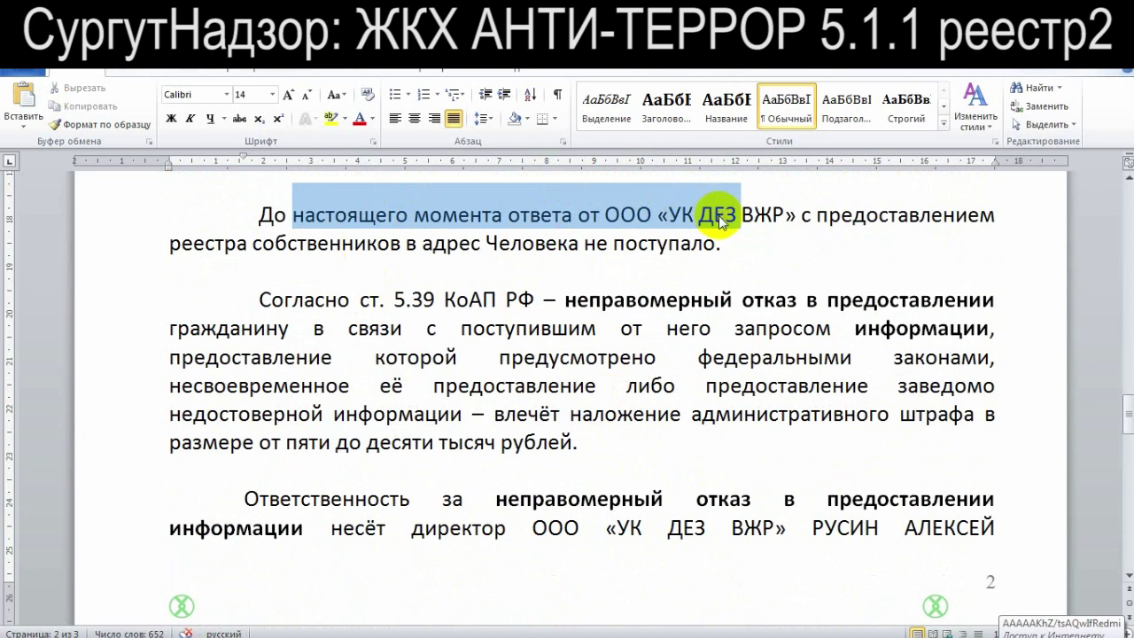
{"action": "left_click_drag", "start_coordinate": [817, 220], "coordinate": [651, 241]}
In the complaint's «Согласно ст. 5.39 КоАП РФ» paragraph, make the words «несвоевременное её предоставление» bold
{"action": "left_click", "coordinate": [456, 309]}
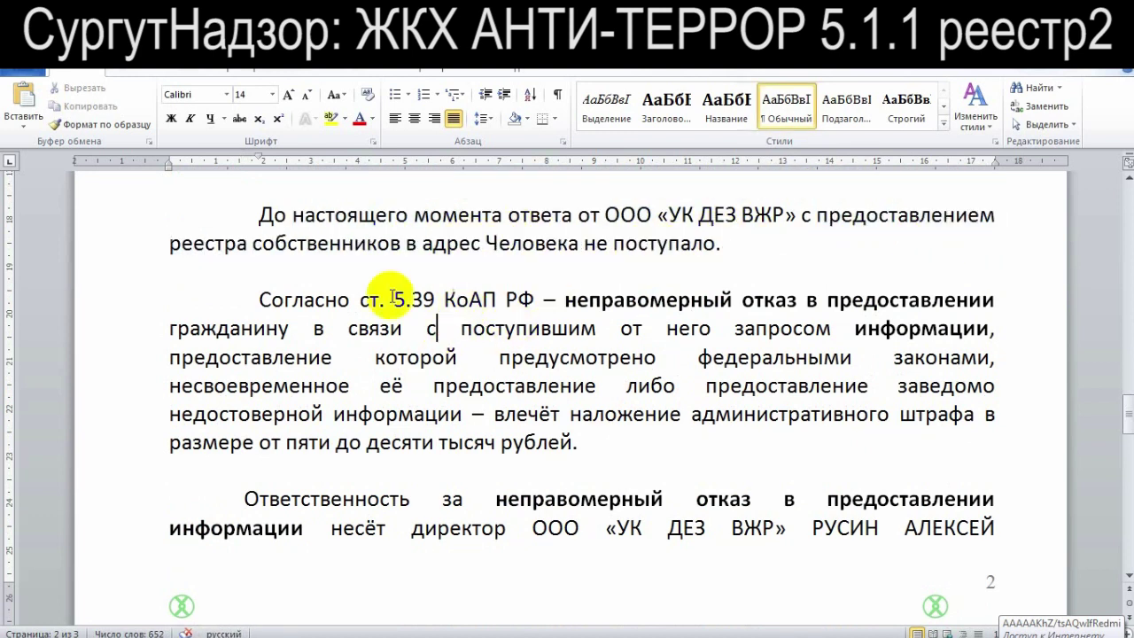
{"action": "left_click_drag", "start_coordinate": [394, 300], "coordinate": [923, 286]}
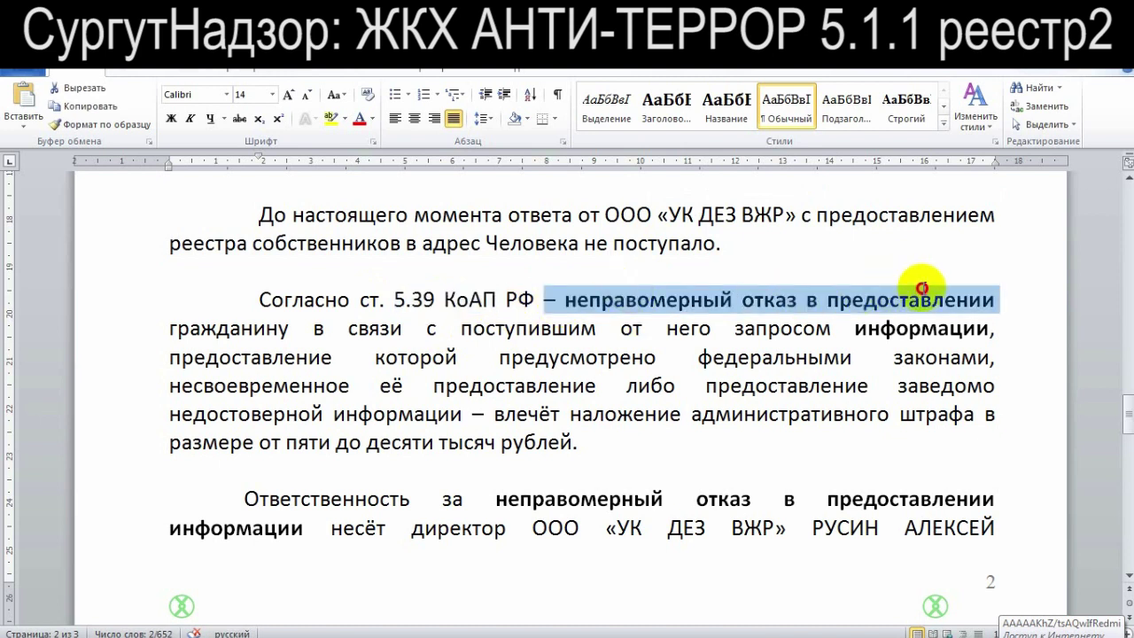
{"action": "left_click", "coordinate": [524, 406]}
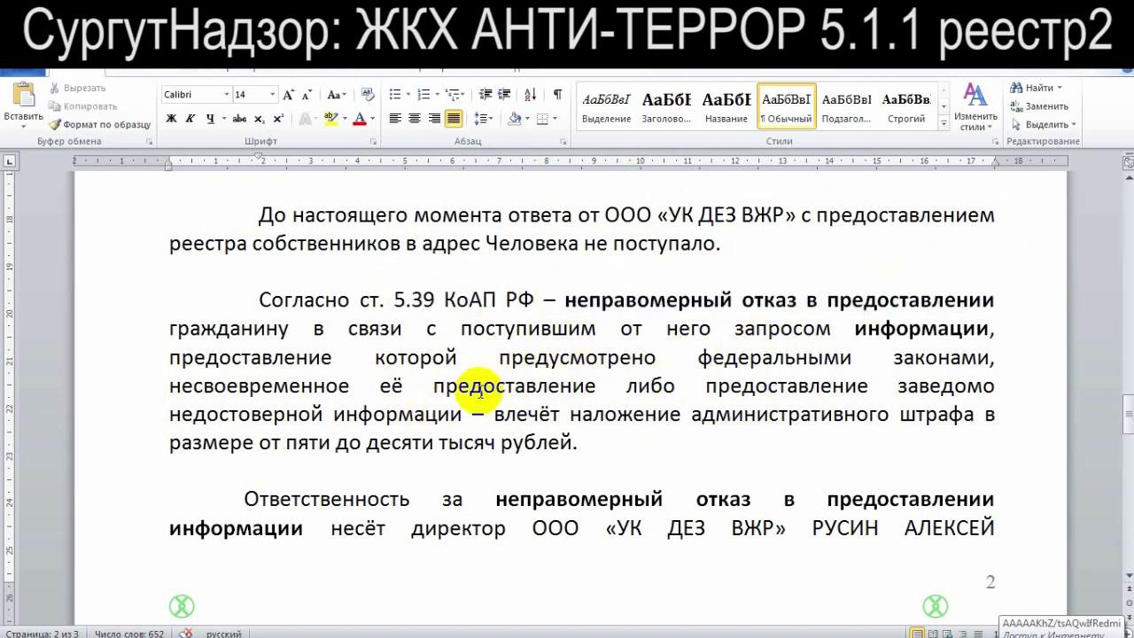
{"action": "left_click_drag", "start_coordinate": [317, 390], "coordinate": [594, 376]}
{"action": "left_click", "coordinate": [176, 120]}
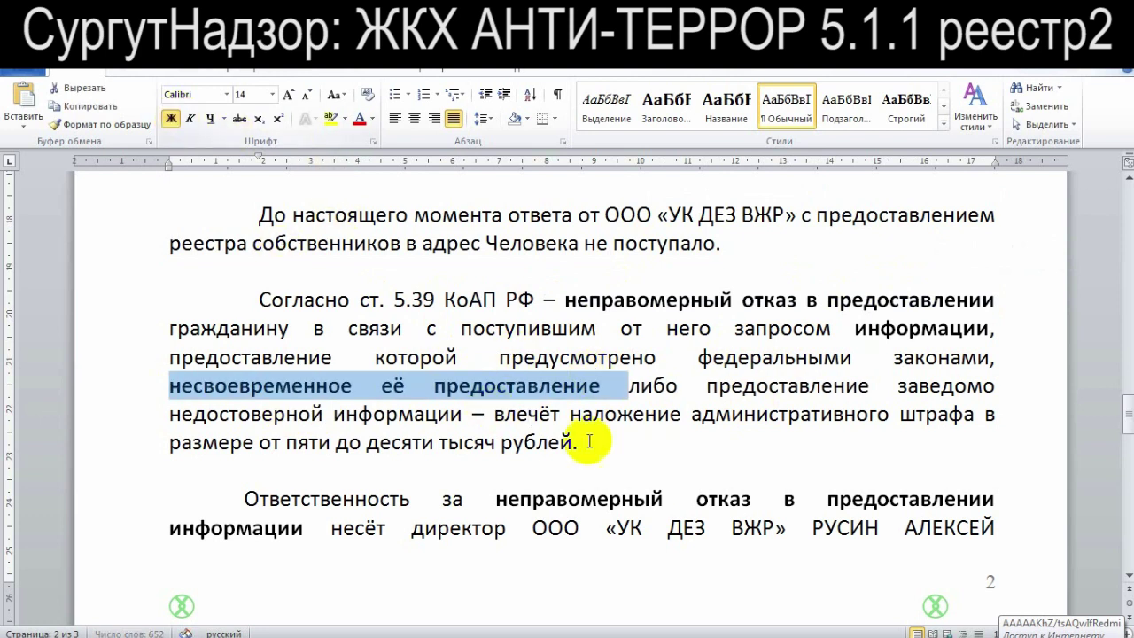
{"action": "left_click", "coordinate": [705, 421]}
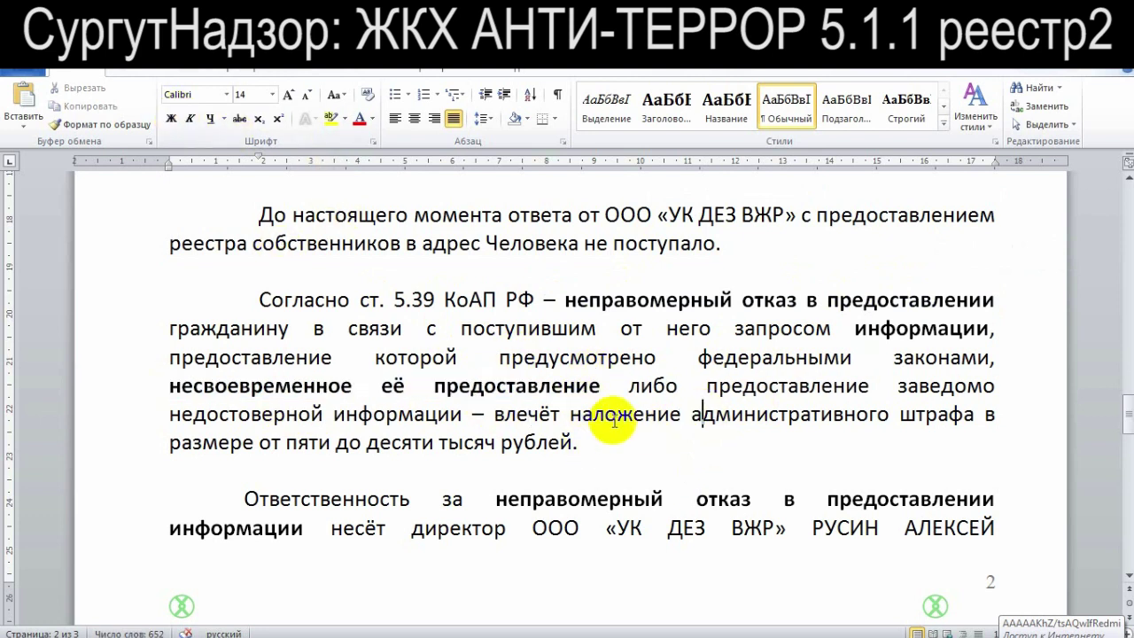
Review the complaint's paragraphs on the penalty, the director's responsibility and the prosecutor's powers under article 25.11 КоАП РФ
{"action": "left_click_drag", "start_coordinate": [565, 299], "coordinate": [626, 299]}
{"action": "scroll", "coordinate": [614, 424], "scroll_direction": "down", "scroll_amount": 1}
{"action": "left_click_drag", "start_coordinate": [177, 327], "coordinate": [577, 325]}
{"action": "left_click", "coordinate": [511, 354]}
{"action": "scroll", "coordinate": [523, 435], "scroll_direction": "down", "scroll_amount": 2}
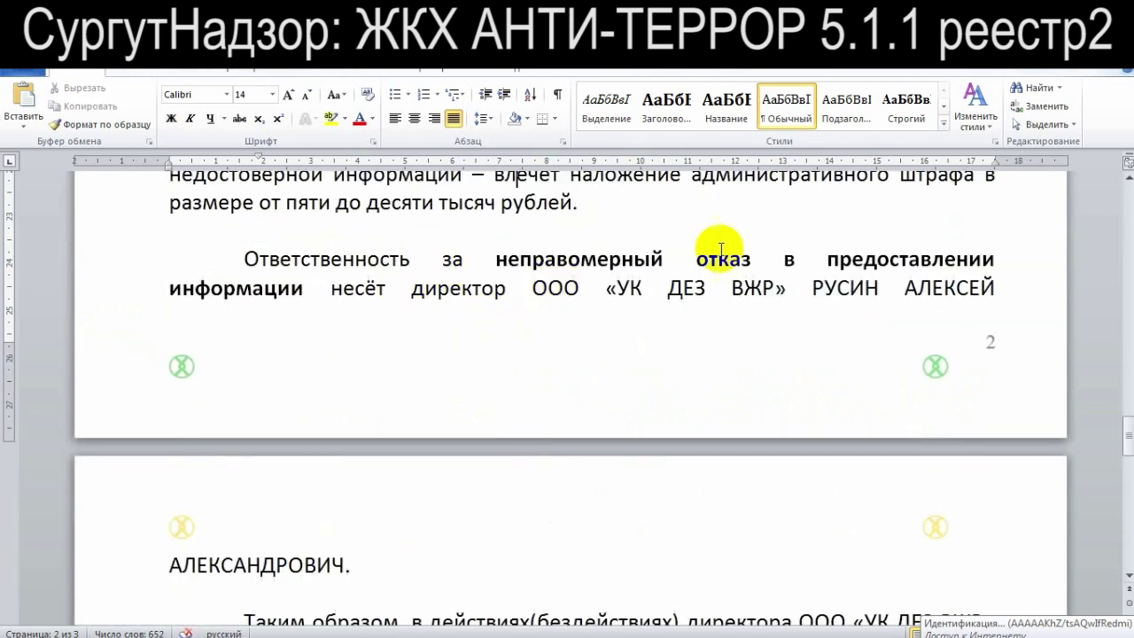
{"action": "scroll", "coordinate": [937, 309], "scroll_direction": "down", "scroll_amount": 3}
{"action": "scroll", "coordinate": [787, 357], "scroll_direction": "up", "scroll_amount": 4}
{"action": "scroll", "coordinate": [706, 377], "scroll_direction": "down", "scroll_amount": 4}
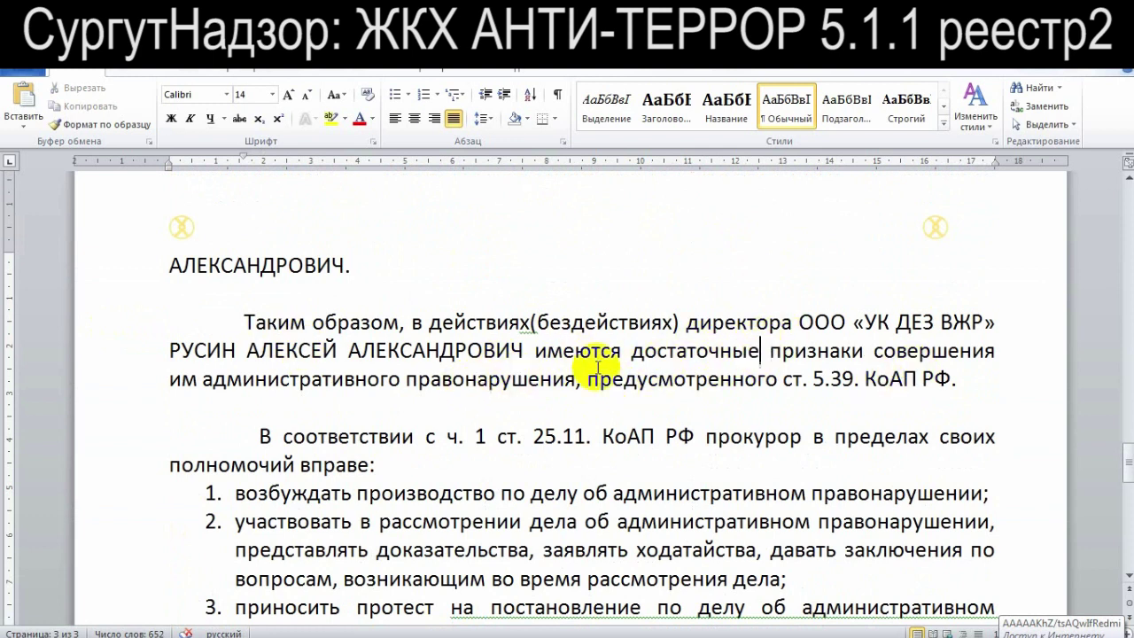
{"action": "scroll", "coordinate": [726, 377], "scroll_direction": "down", "scroll_amount": 2}
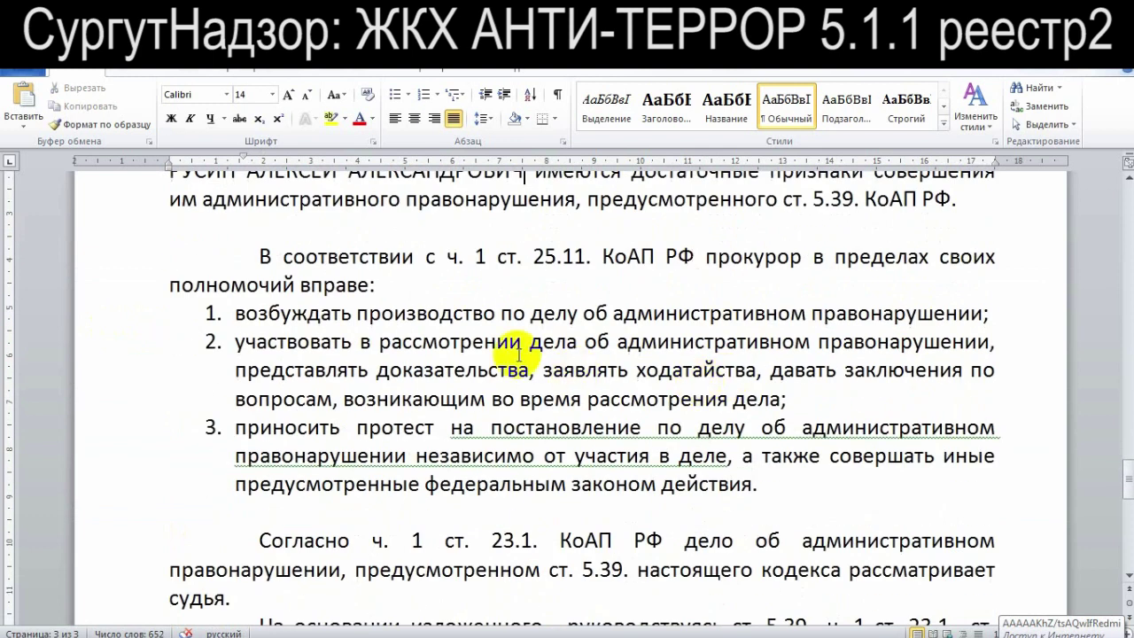
{"action": "left_click", "coordinate": [514, 415]}
{"action": "scroll", "coordinate": [514, 413], "scroll_direction": "down", "scroll_amount": 1}
{"action": "left_click", "coordinate": [621, 339]}
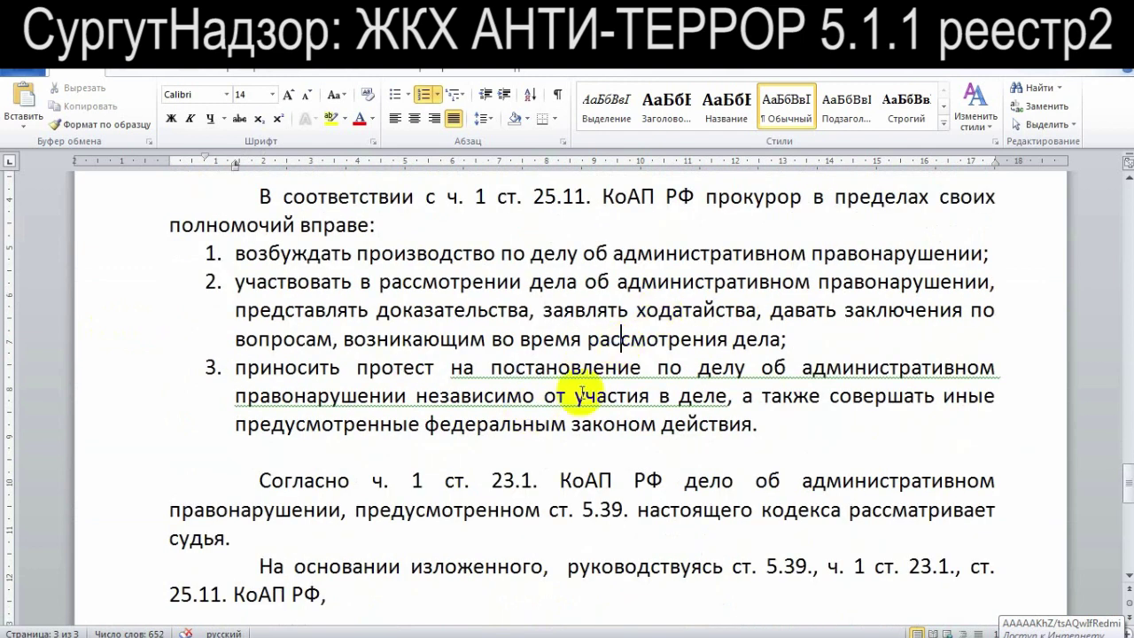
Examine the complaint's demands section, especially demand 1 to open a case under article 5.39 against the company's director
{"action": "scroll", "coordinate": [582, 392], "scroll_direction": "down", "scroll_amount": 5}
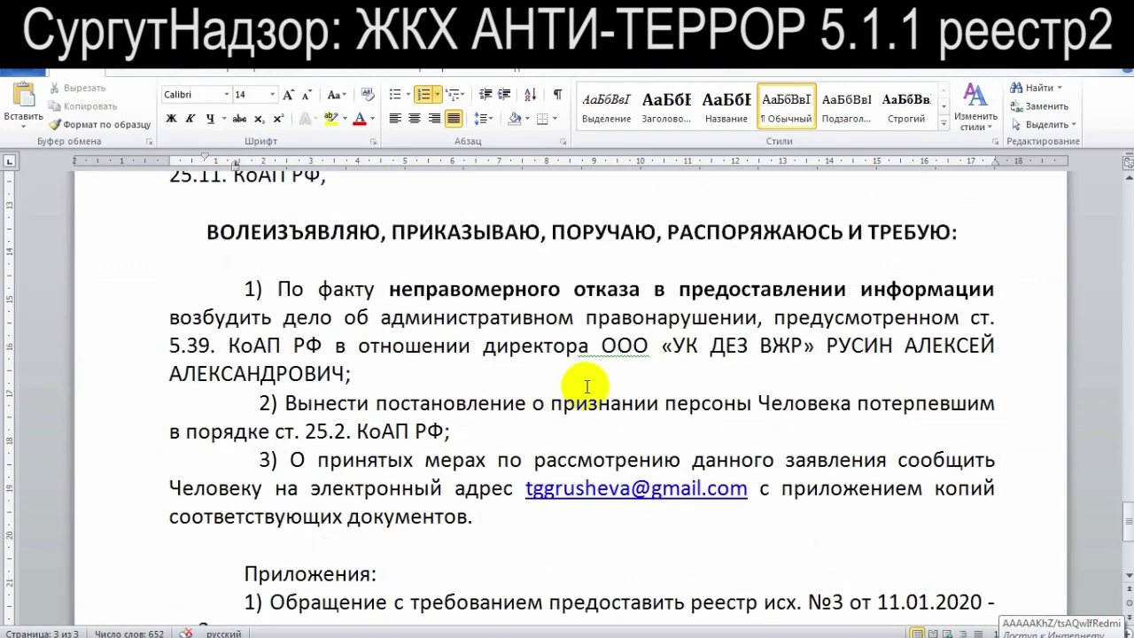
{"action": "left_click", "coordinate": [643, 318]}
{"action": "left_click", "coordinate": [282, 347]}
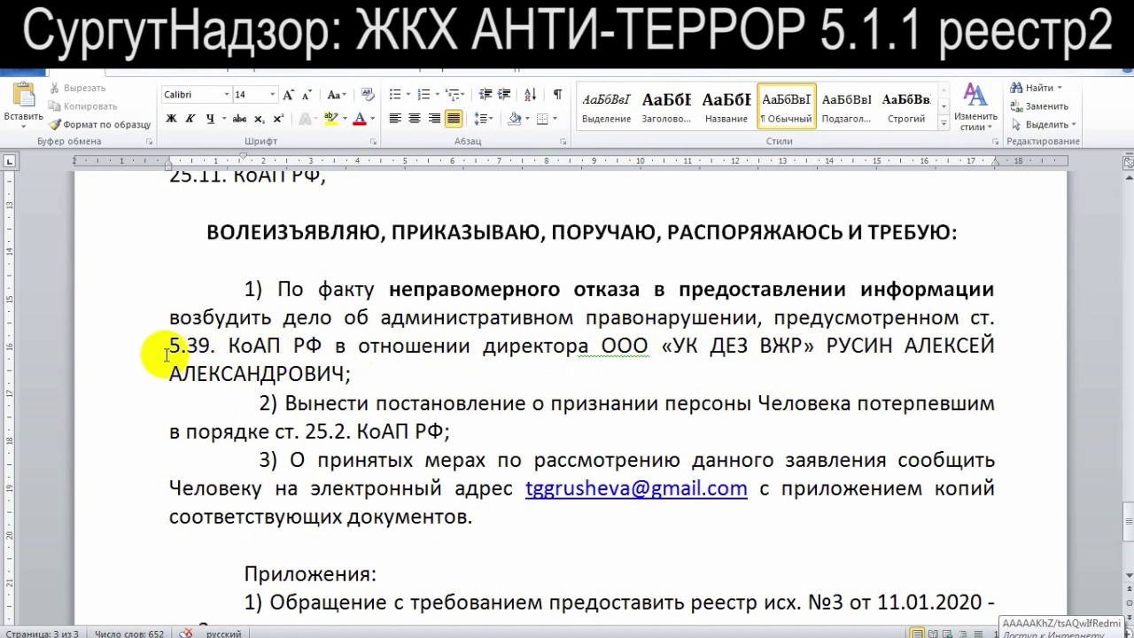
{"action": "left_click_drag", "start_coordinate": [177, 347], "coordinate": [253, 347]}
{"action": "left_click", "coordinate": [257, 346]}
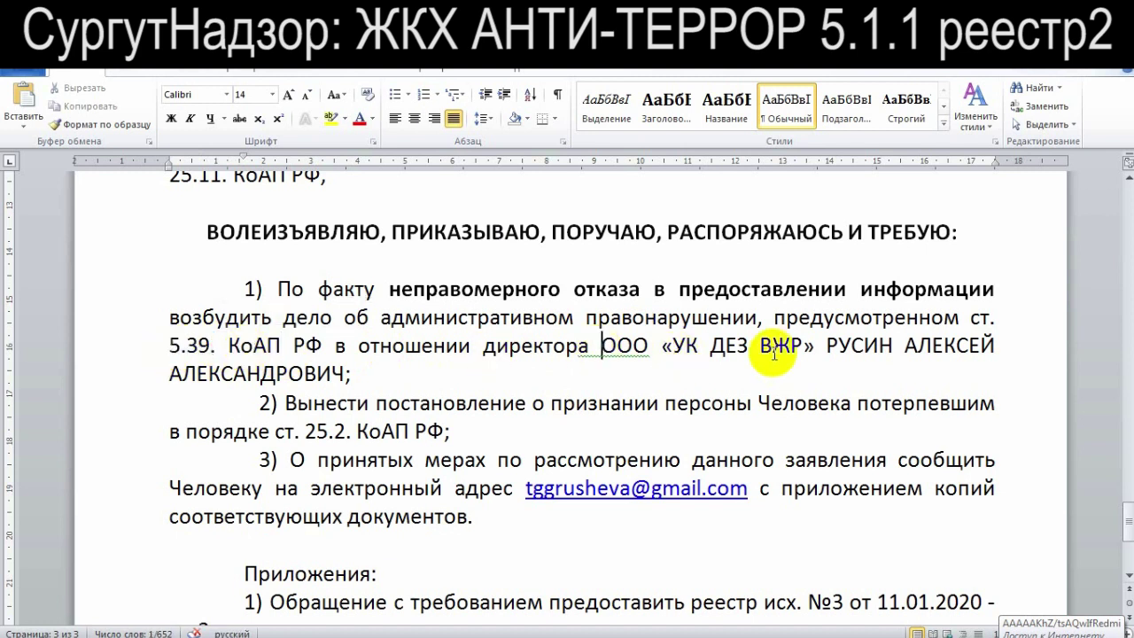
{"action": "key", "text": "ctrl+Right"}
{"action": "key", "text": "ctrl+Right"}
{"action": "key", "text": "ctrl+Right"}
{"action": "key", "text": "ctrl+Right"}
{"action": "key", "text": "ctrl+Right"}
Switch to the browser to check the fine for officials in article 5.39 on consultant.ru, and return to the Word complaint
{"action": "key", "text": "alt+Tab"}
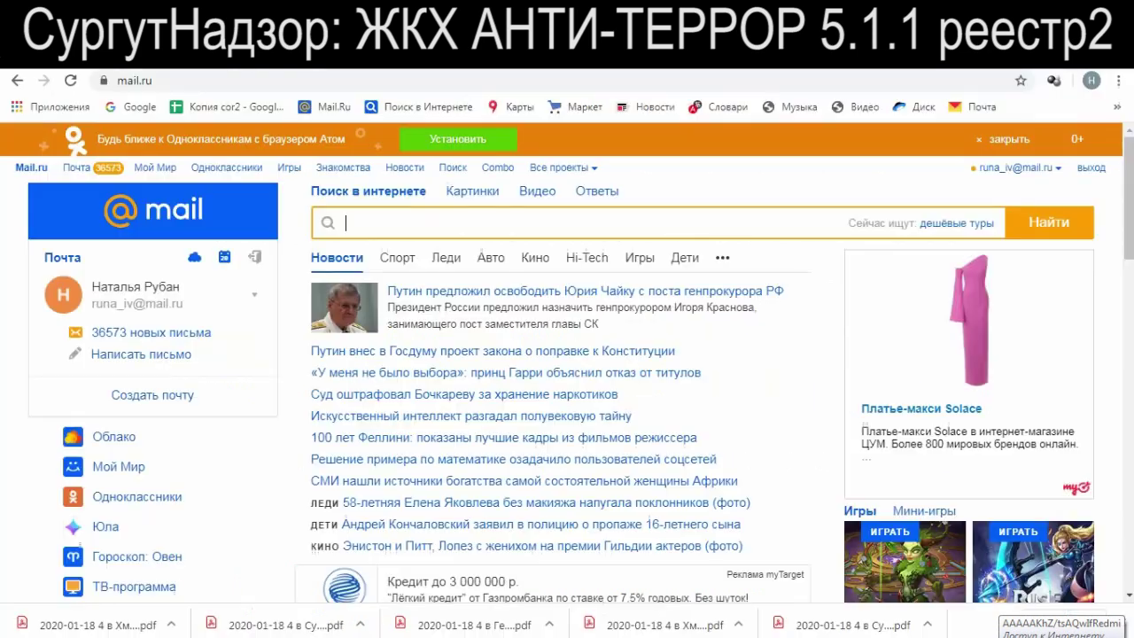
{"action": "key", "text": "ctrl+Tab"}
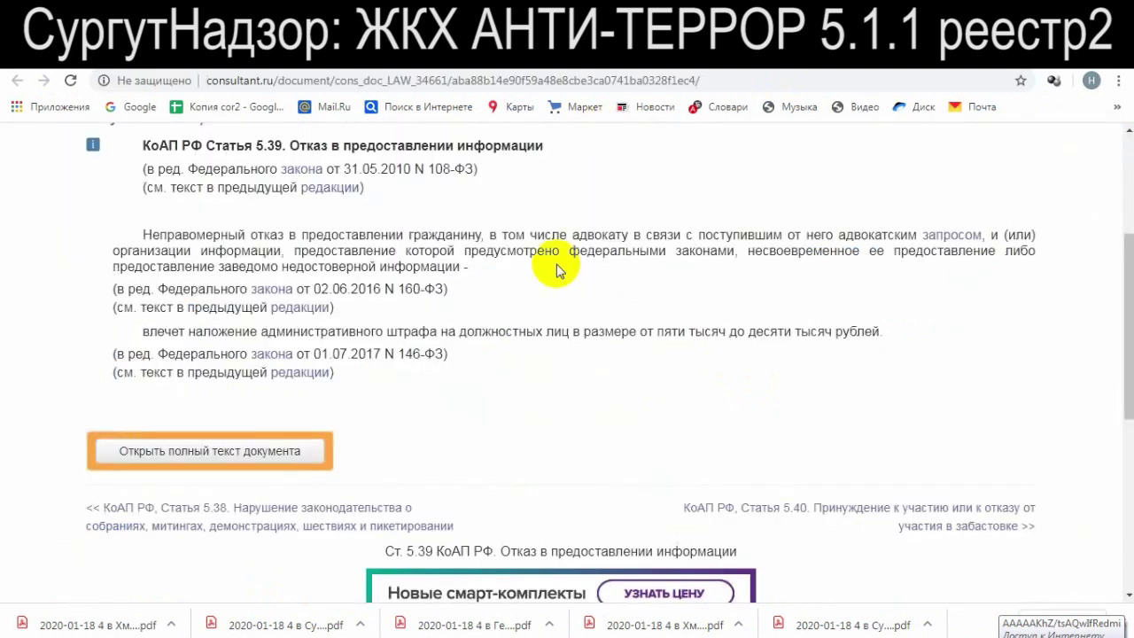
{"action": "left_click_drag", "start_coordinate": [254, 330], "coordinate": [884, 328]}
{"action": "left_click", "coordinate": [653, 330]}
{"action": "left_click", "coordinate": [749, 365]}
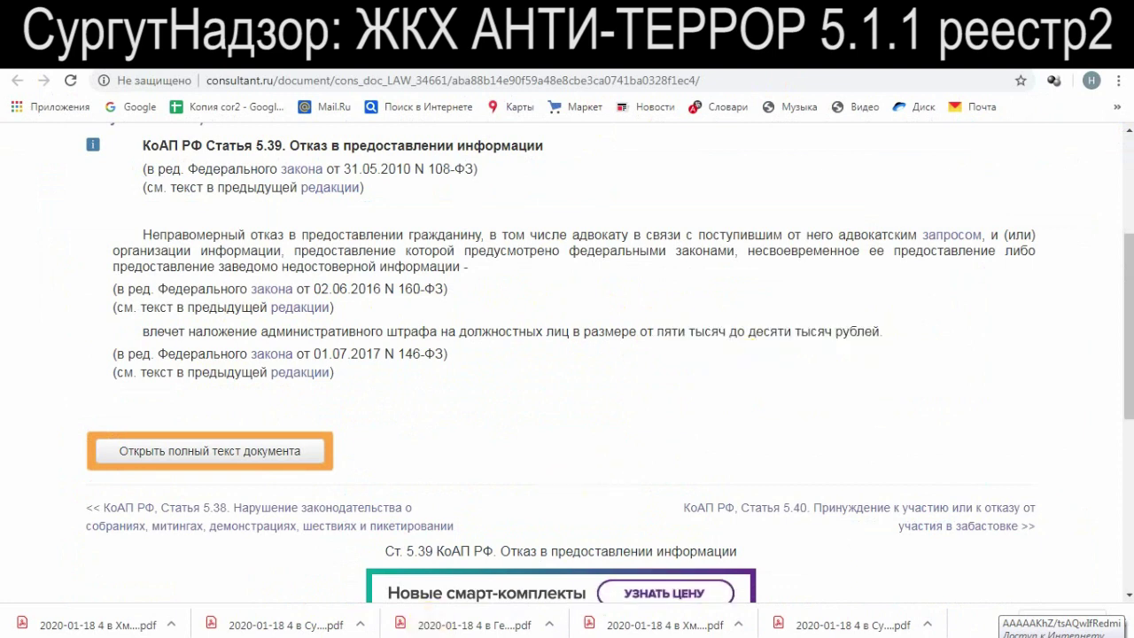
{"action": "key", "text": "alt+Tab"}
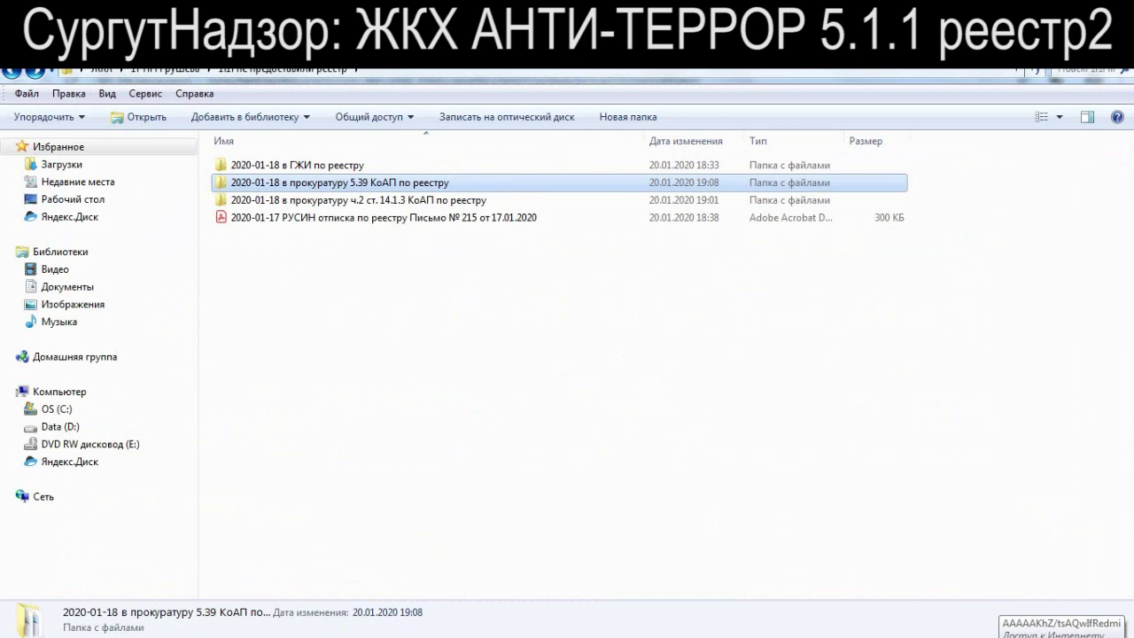
{"action": "key", "text": "alt+Tab"}
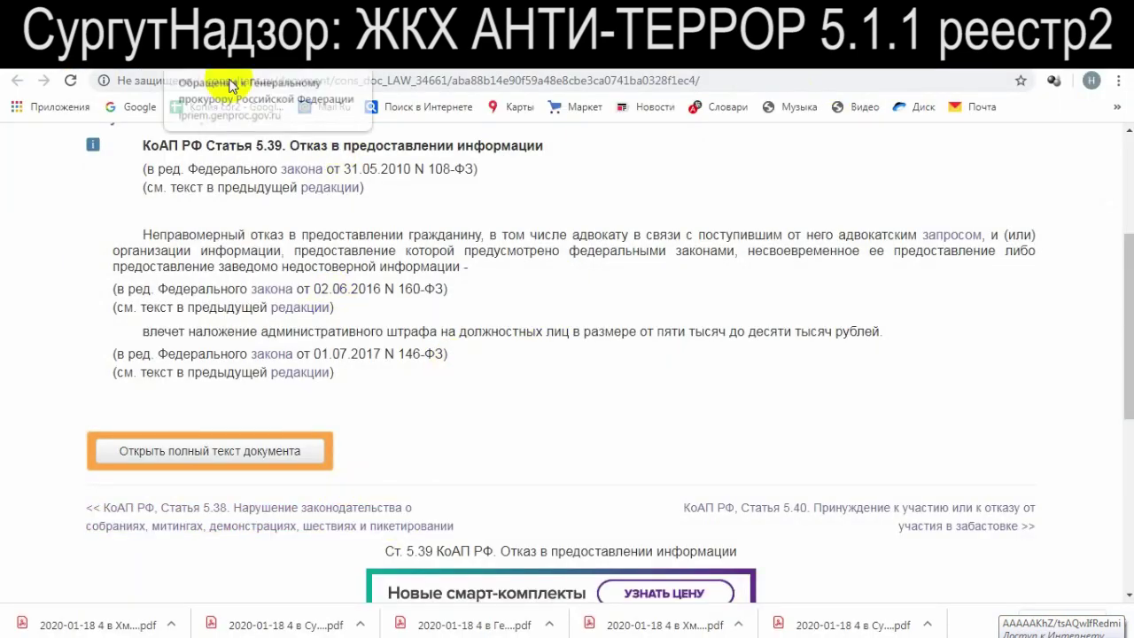
{"action": "key", "text": "alt+Tab"}
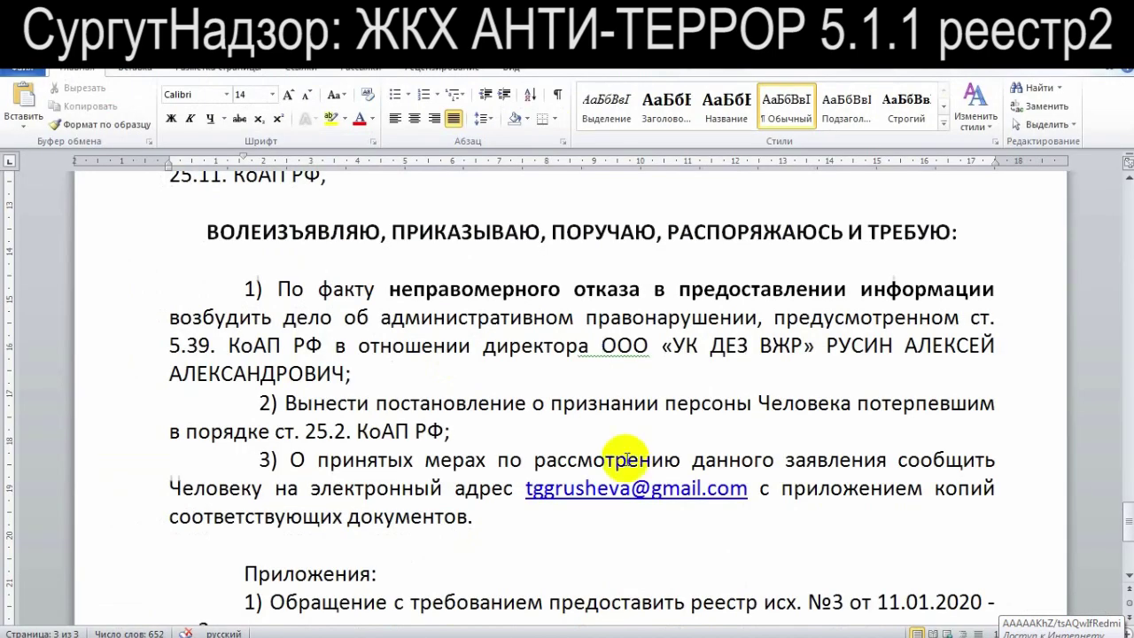
Check the complaint's attachments list and signature block, then close the document, saving the changes
{"action": "scroll", "coordinate": [627, 445], "scroll_direction": "down", "scroll_amount": 3}
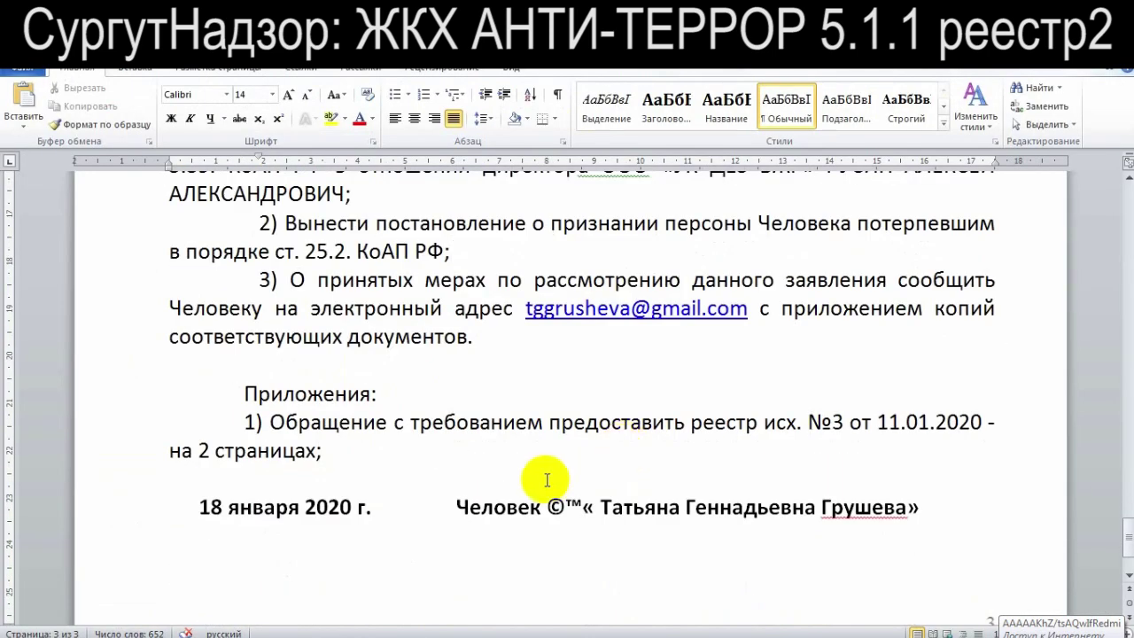
{"action": "left_click", "coordinate": [341, 460]}
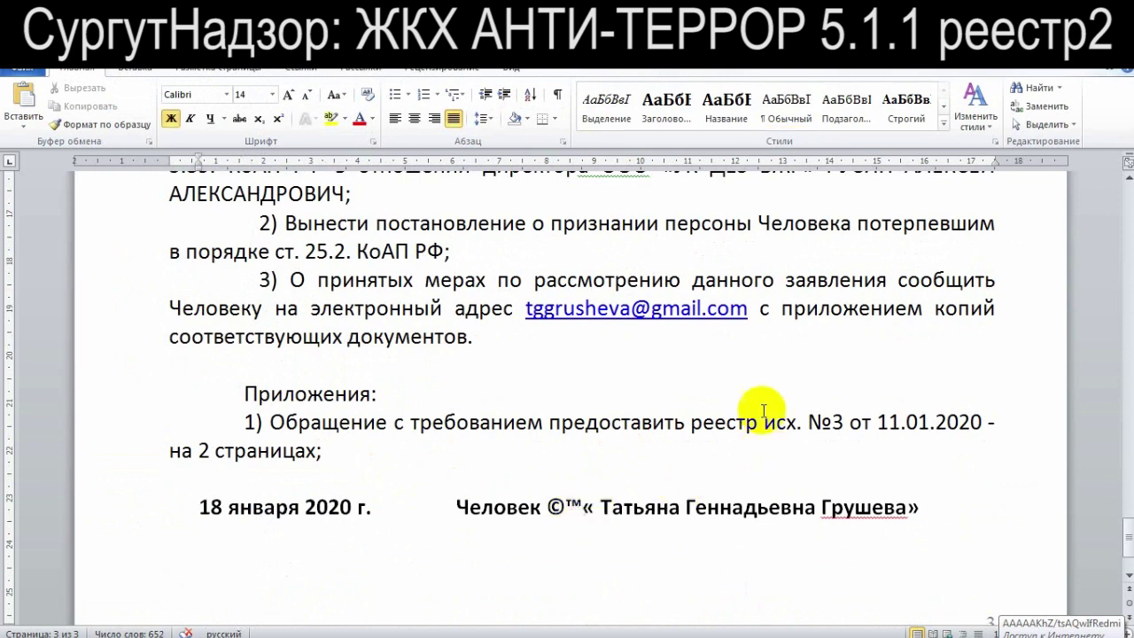
{"action": "key", "text": "alt+F4"}
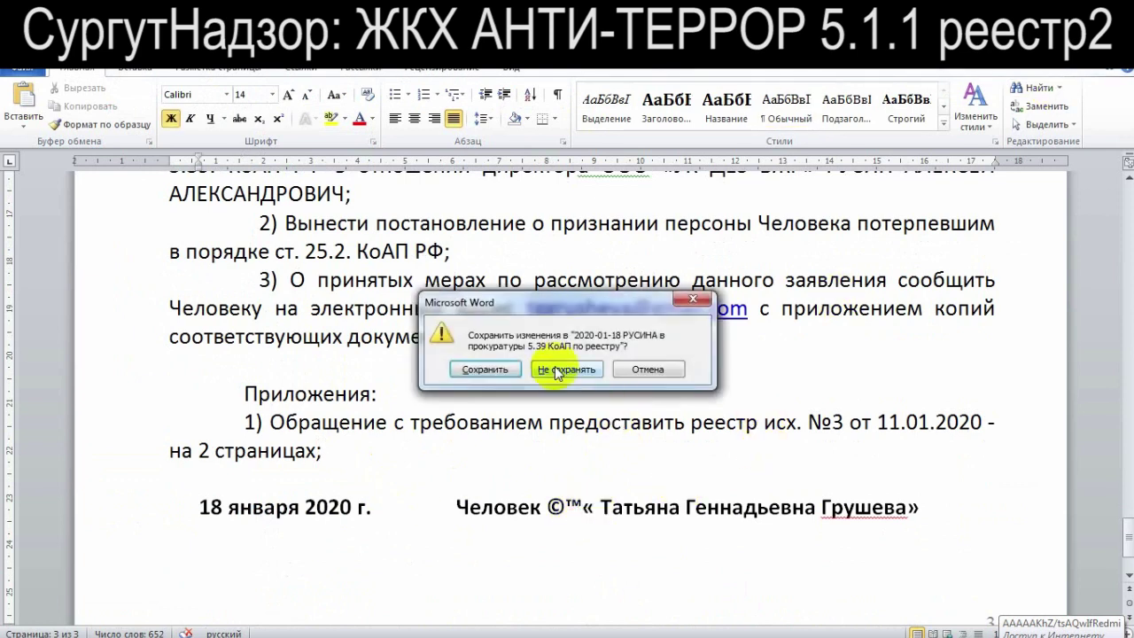
{"action": "left_click", "coordinate": [485, 371]}
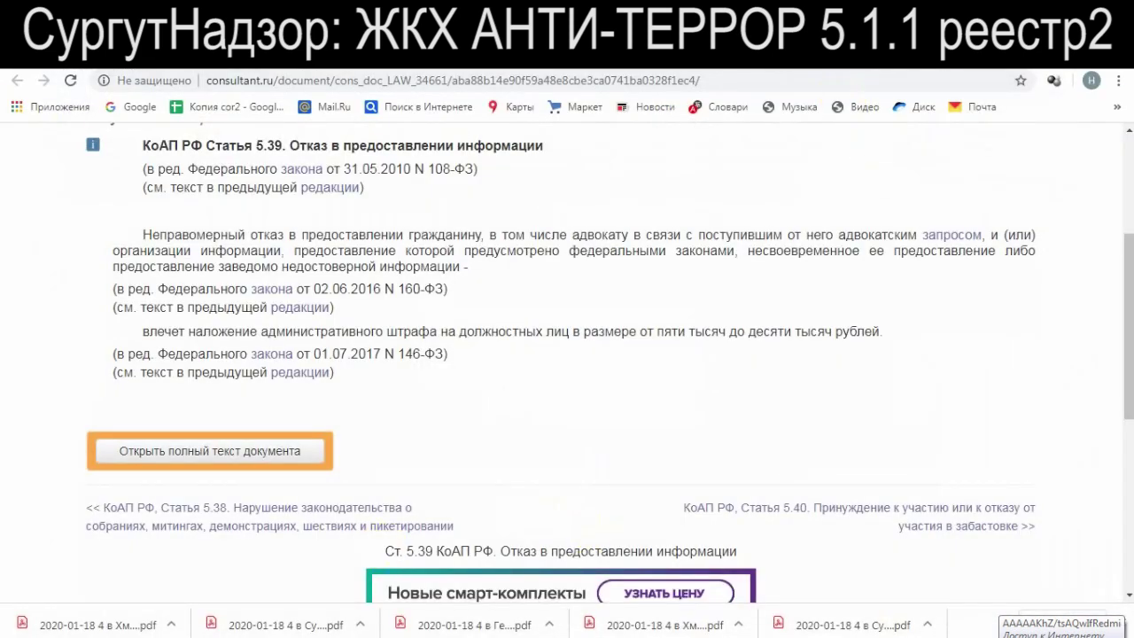
Search Google for "doc to pdf" and open iLovePDF's Word to PDF converter
{"action": "key", "text": "alt+Left"}
{"action": "triple_click", "coordinate": [400, 157]}
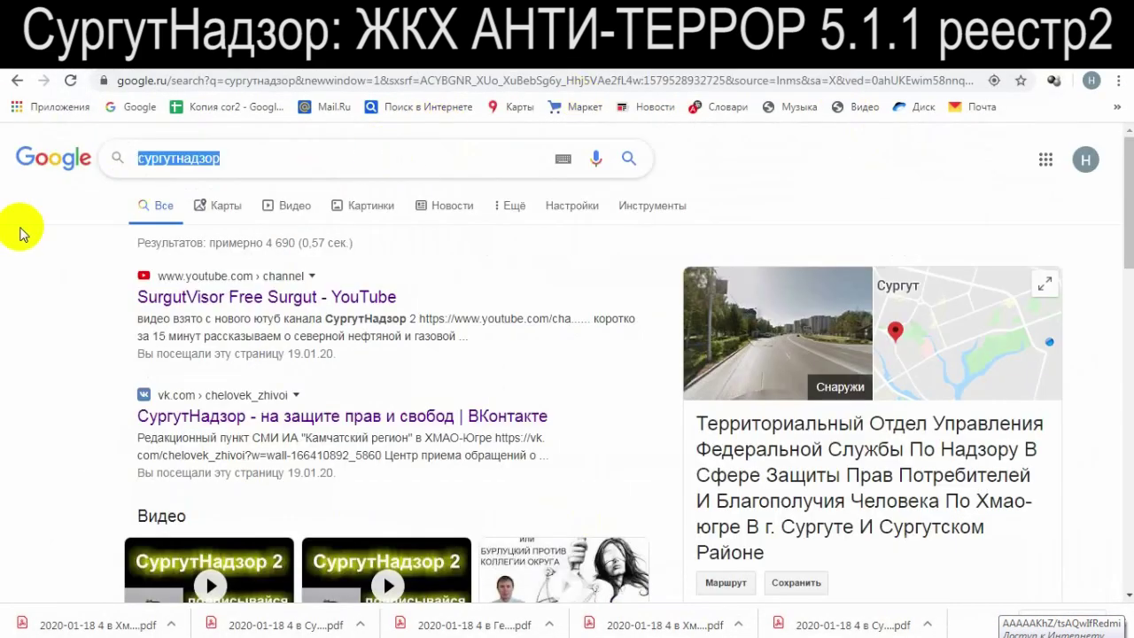
{"action": "type", "text": "вщс"}
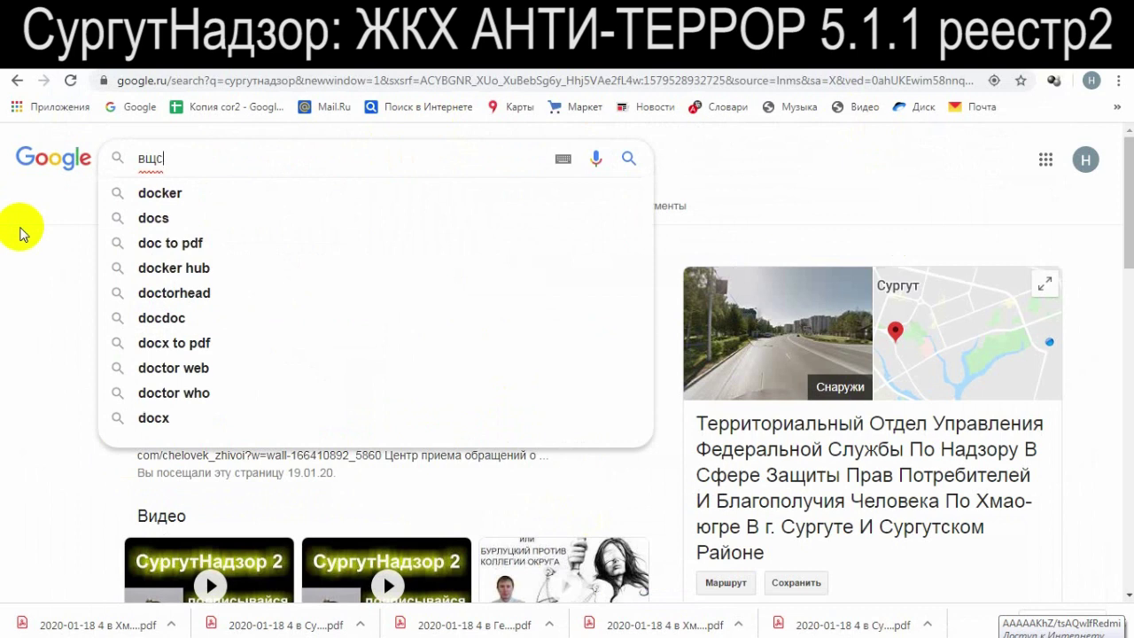
{"action": "key", "text": "BackSpace"}
{"action": "key", "text": "BackSpace"}
{"action": "key", "text": "BackSpace"}
{"action": "type", "text": "do"}
{"action": "key", "text": "Down"}
{"action": "key", "text": "Return"}
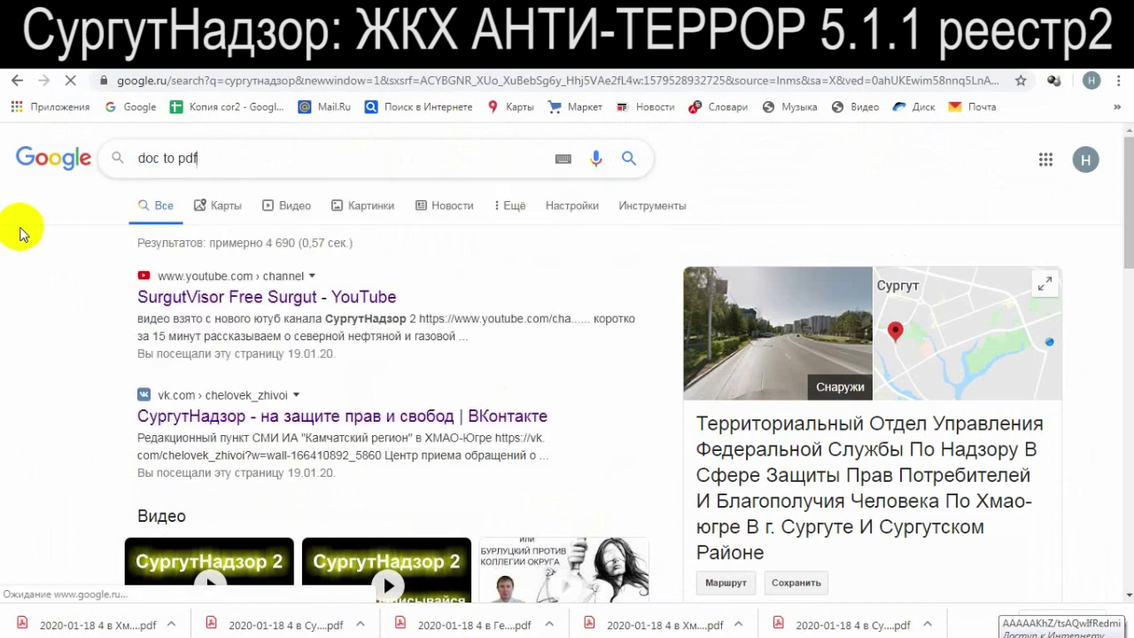
{"action": "left_click", "coordinate": [307, 418]}
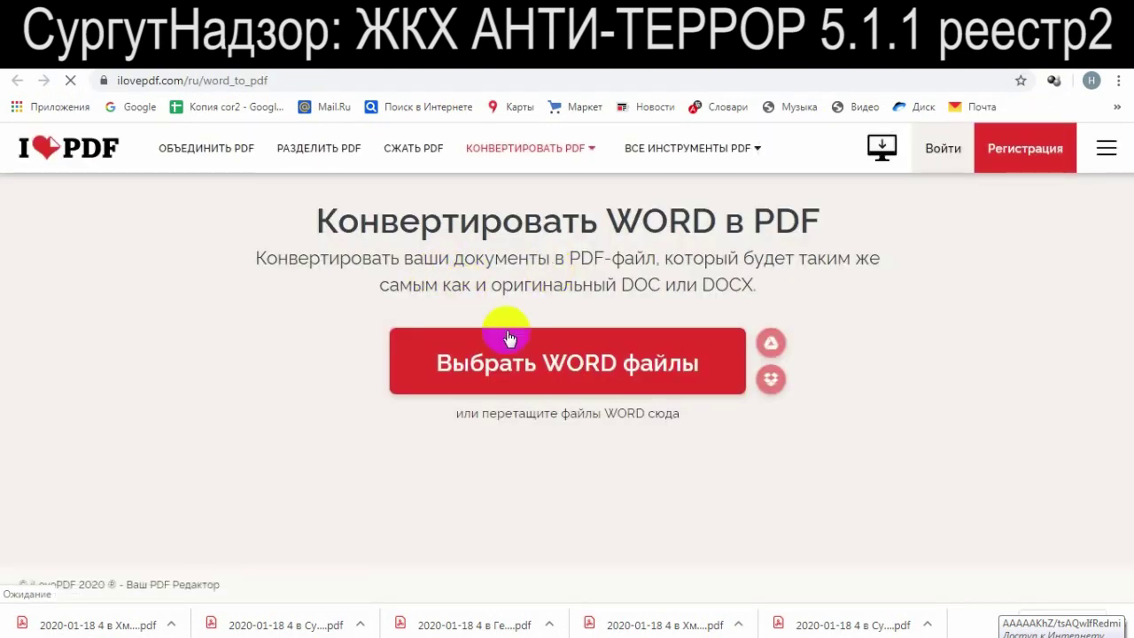
Convert the ГенПрок 5.39 Word complaint from the folder «2020-01-18 в прокуратуру 5.39 КоАП по реестру» to PDF and start choosing another Word file
{"action": "left_click", "coordinate": [507, 364]}
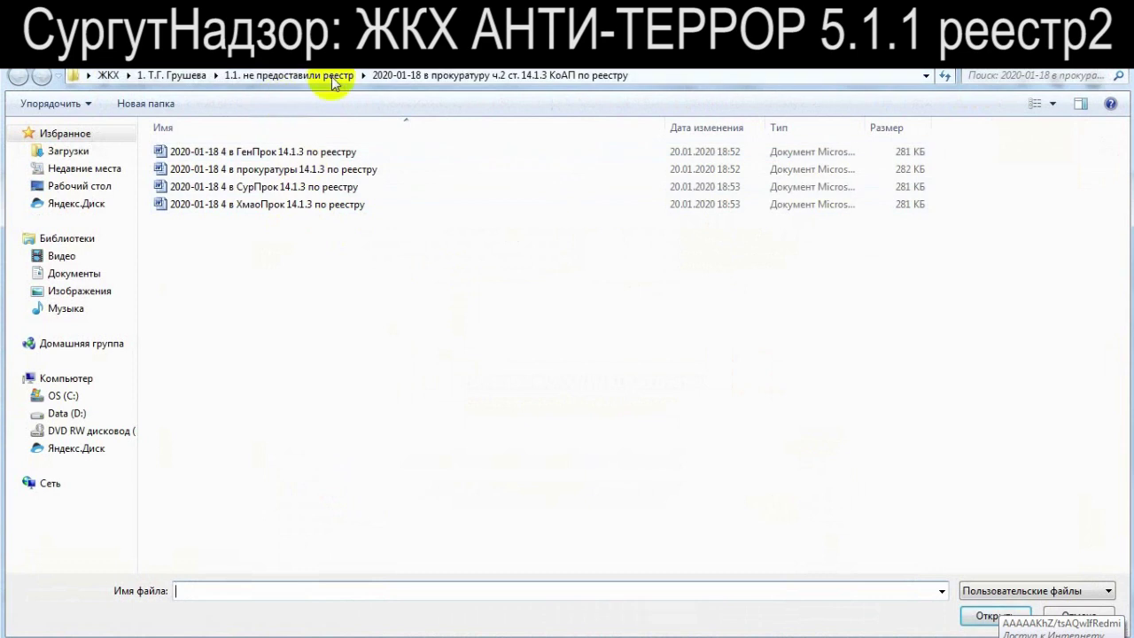
{"action": "left_click", "coordinate": [316, 77]}
{"action": "double_click", "coordinate": [337, 171]}
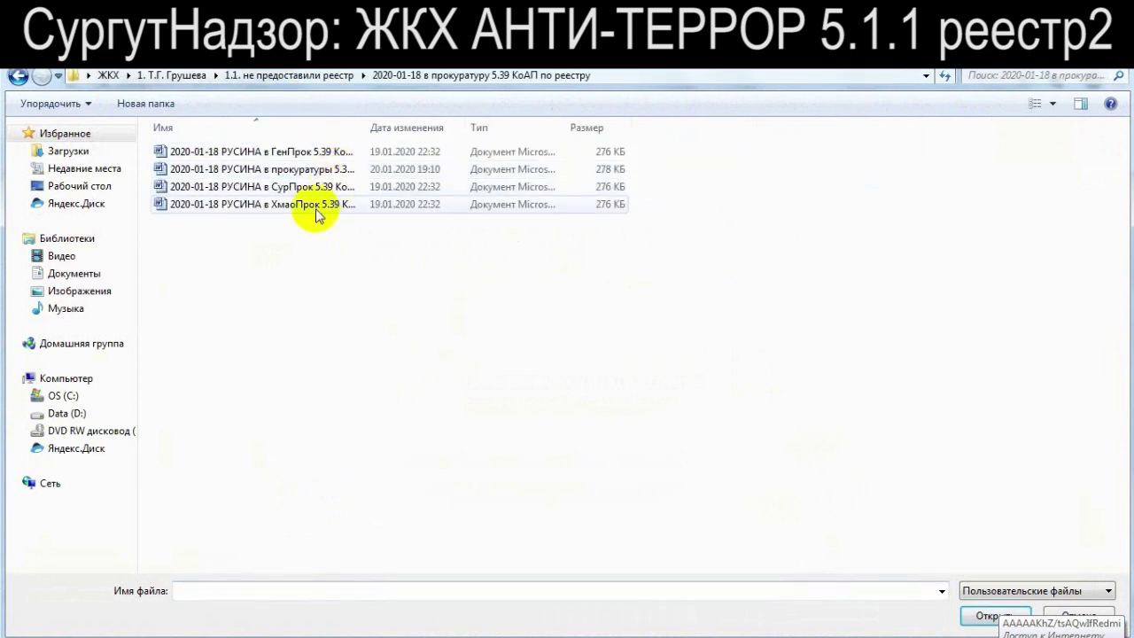
{"action": "left_click_drag", "start_coordinate": [366, 128], "coordinate": [496, 127]}
{"action": "double_click", "coordinate": [363, 151]}
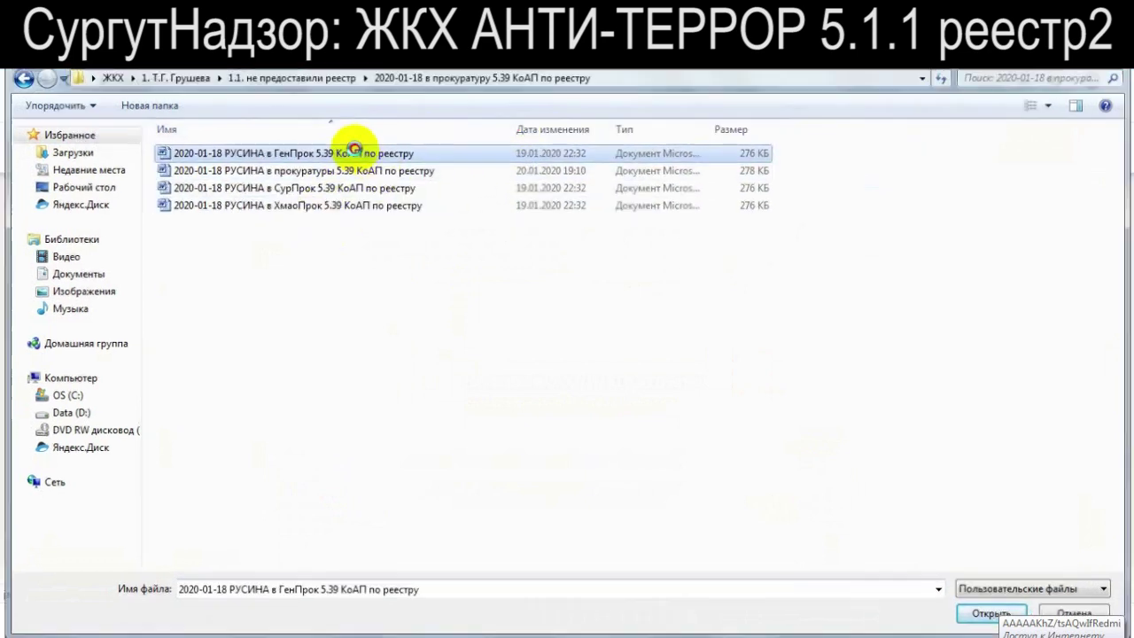
{"action": "left_click", "coordinate": [882, 514]}
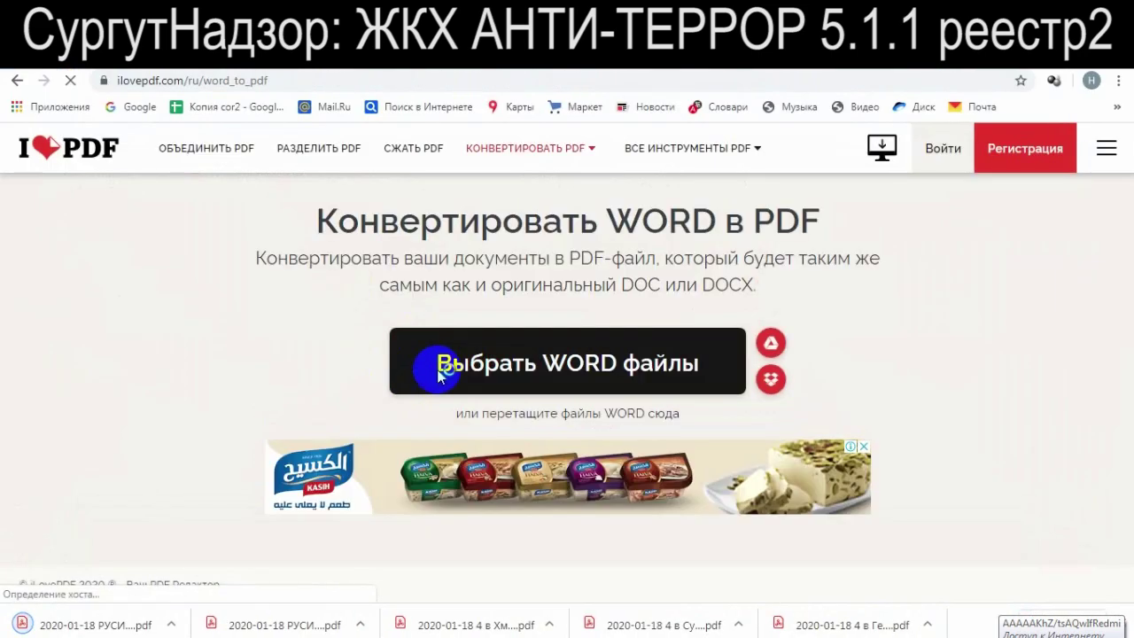
{"action": "left_click", "coordinate": [443, 363]}
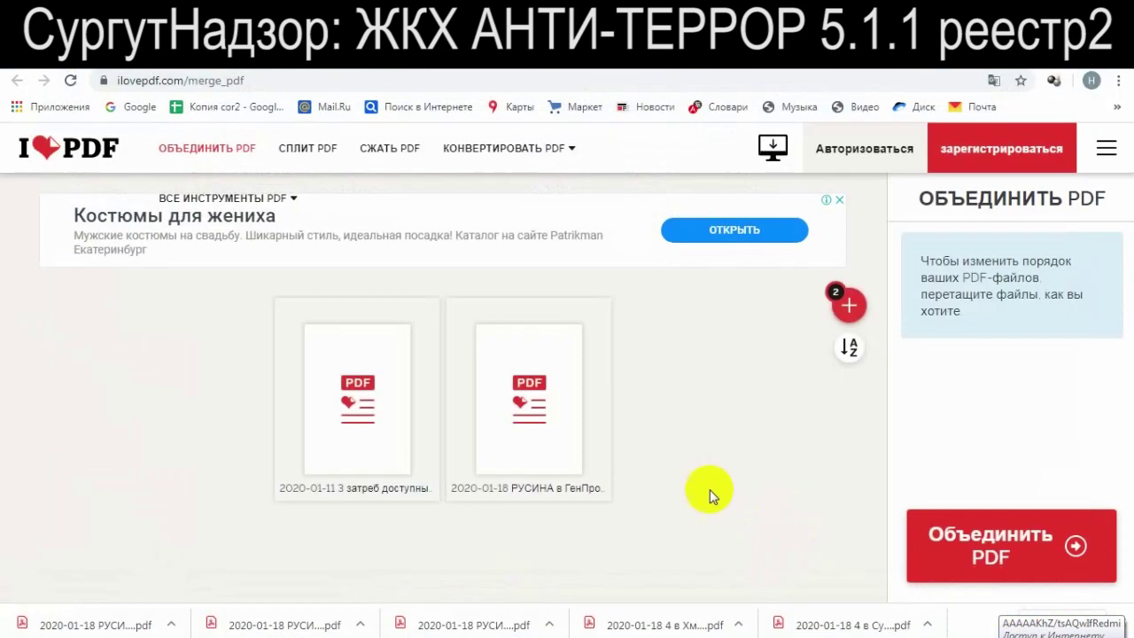
Place the ГенПрок complaint before the 2020-01-11 request in the PDF merge and save the merged file with the suffix JOINED
{"action": "left_click_drag", "start_coordinate": [529, 404], "coordinate": [380, 410]}
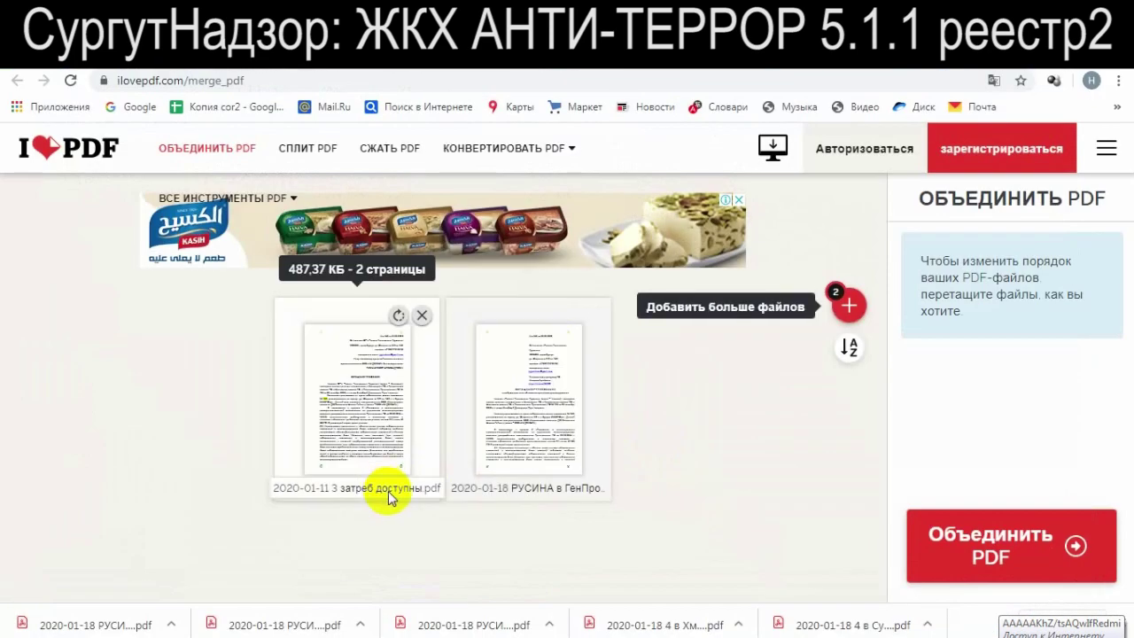
{"action": "left_click_drag", "start_coordinate": [385, 488], "coordinate": [625, 519]}
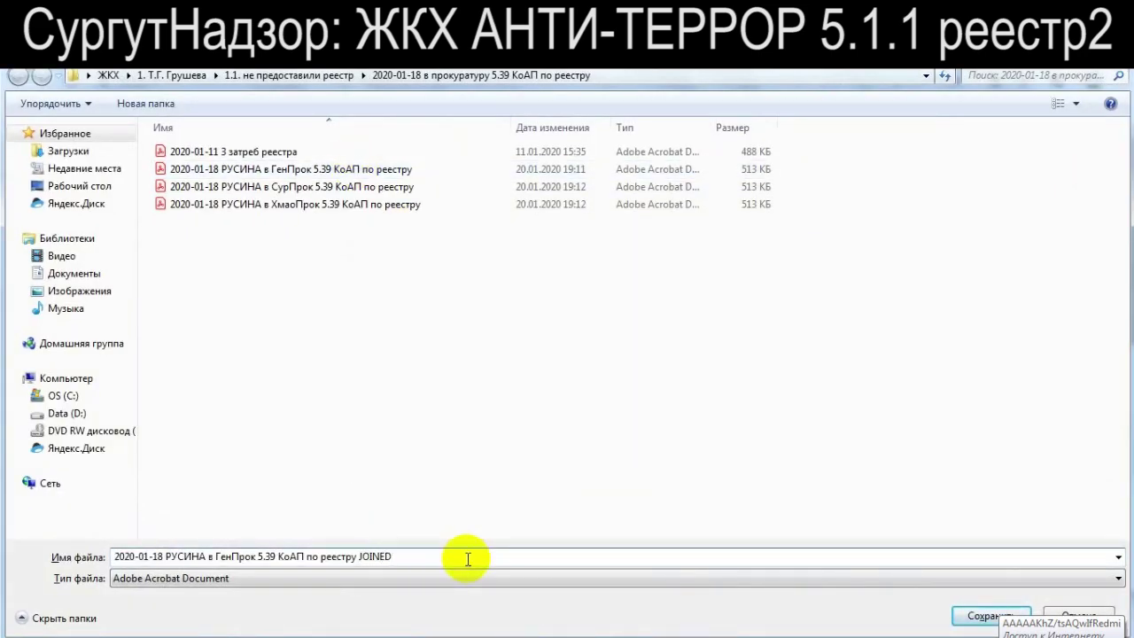
{"action": "key", "text": "Return"}
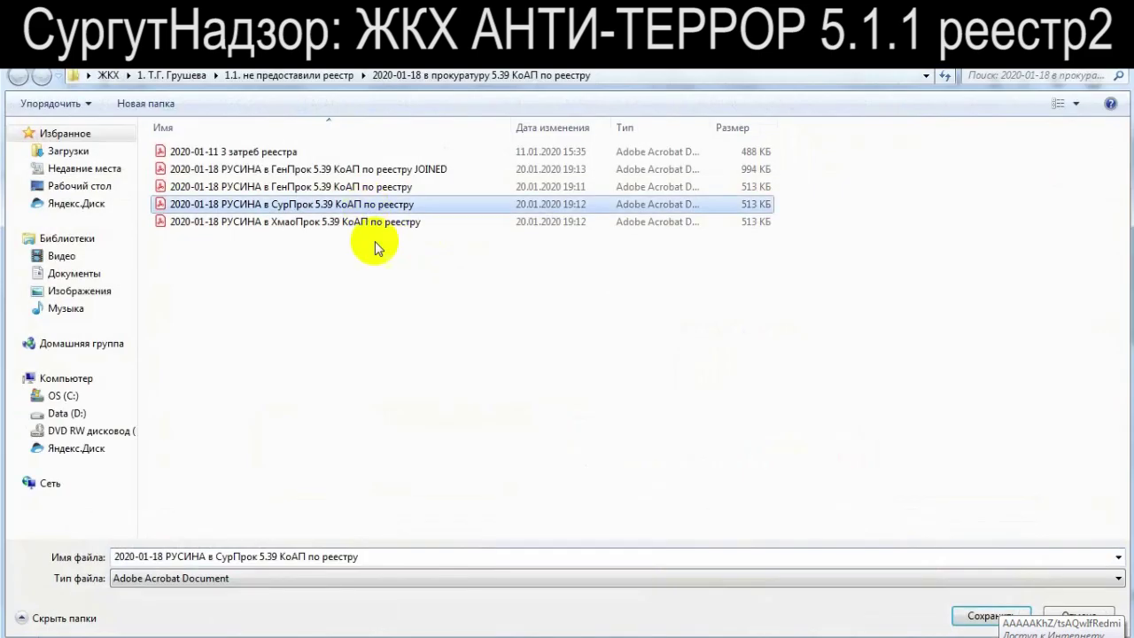
Save the merged СурПрок 5.39 complaint PDF under its existing file name with JOINED added
{"action": "left_click", "coordinate": [417, 557]}
{"action": "type", "text": "JPOI"}
{"action": "key", "text": "BackSpace"}
{"action": "key", "text": "BackSpace"}
{"action": "key", "text": "BackSpace"}
{"action": "type", "text": "OINED"}
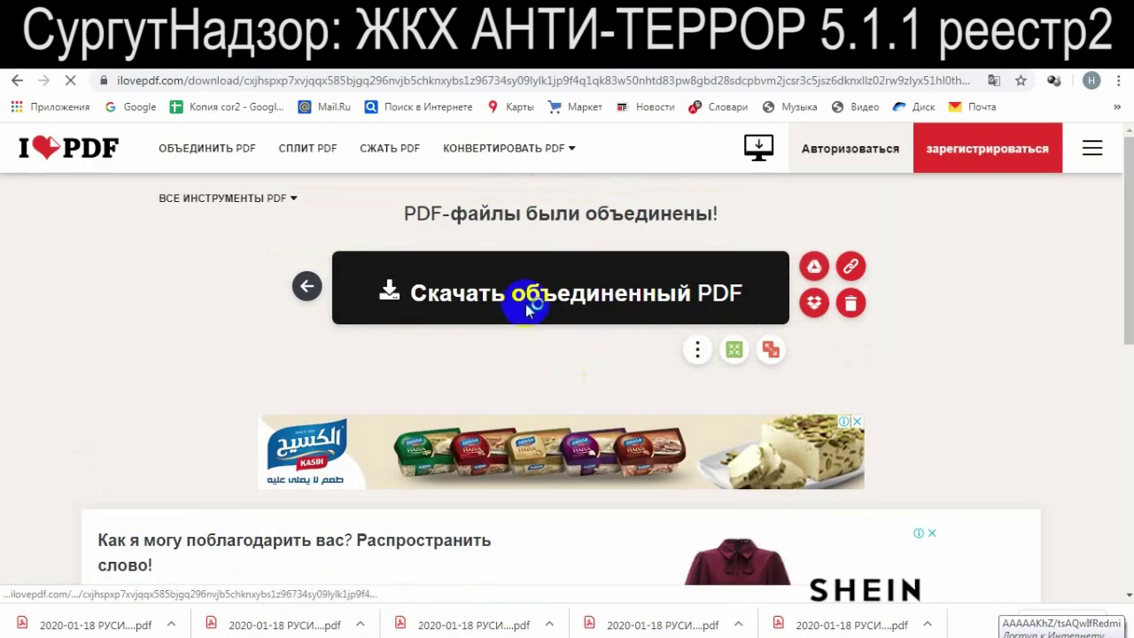
Download the merged ХмаоПрок 5.39 complaint PDF and save it with JOINED added to its name
{"action": "left_click", "coordinate": [519, 293]}
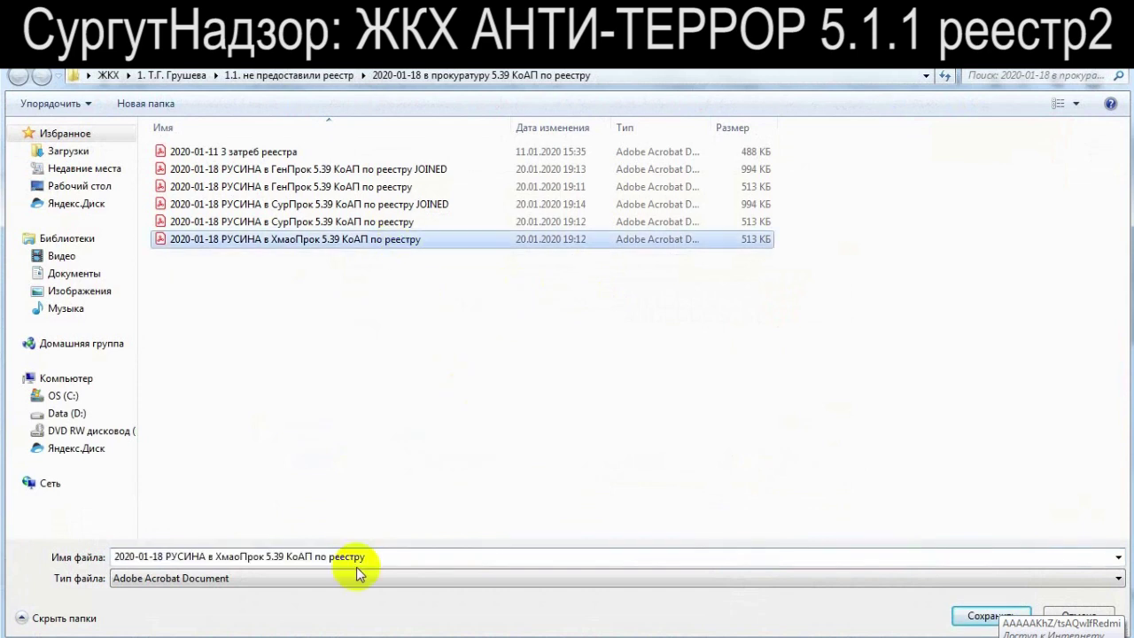
{"action": "left_click", "coordinate": [404, 557]}
{"action": "type", "text": "JOINED"}
{"action": "left_click", "coordinate": [991, 615]}
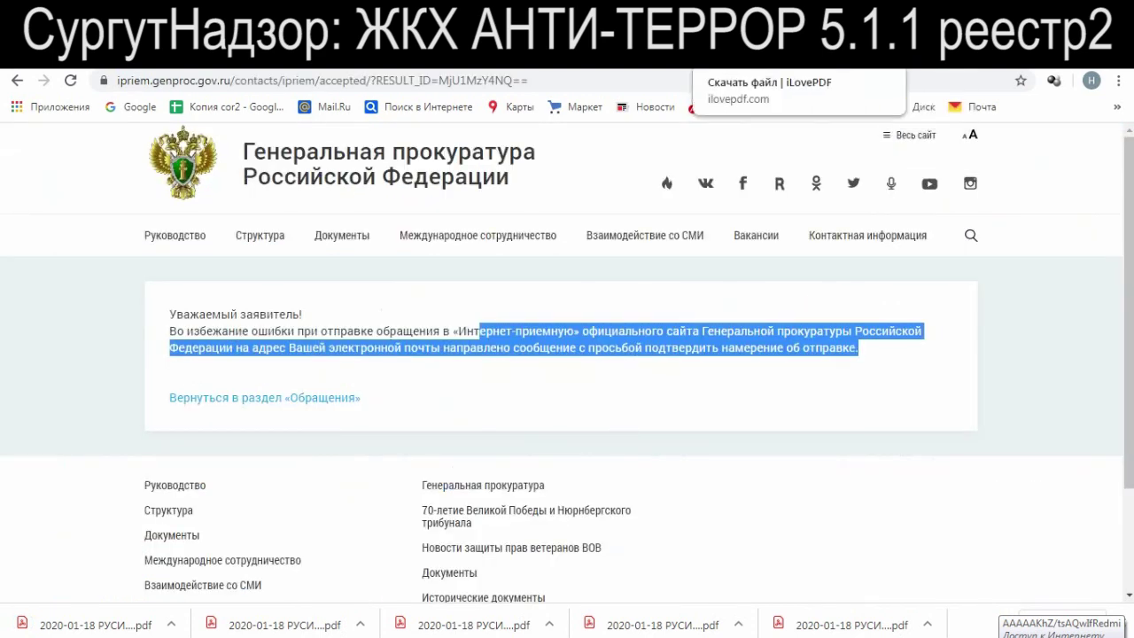
Open the СурПрок 5.39 complaint in Word from the folder of 5.39 complaints
{"action": "left_click", "coordinate": [762, 53]}
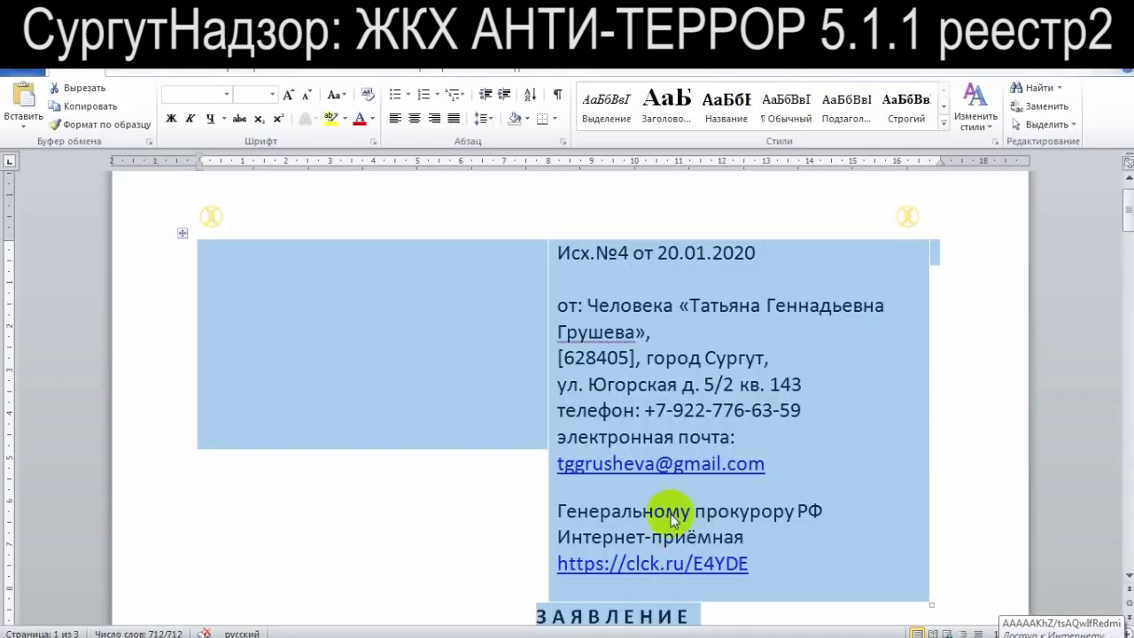
{"action": "left_click", "coordinate": [670, 514]}
{"action": "scroll", "coordinate": [670, 514], "scroll_direction": "down", "scroll_amount": 2}
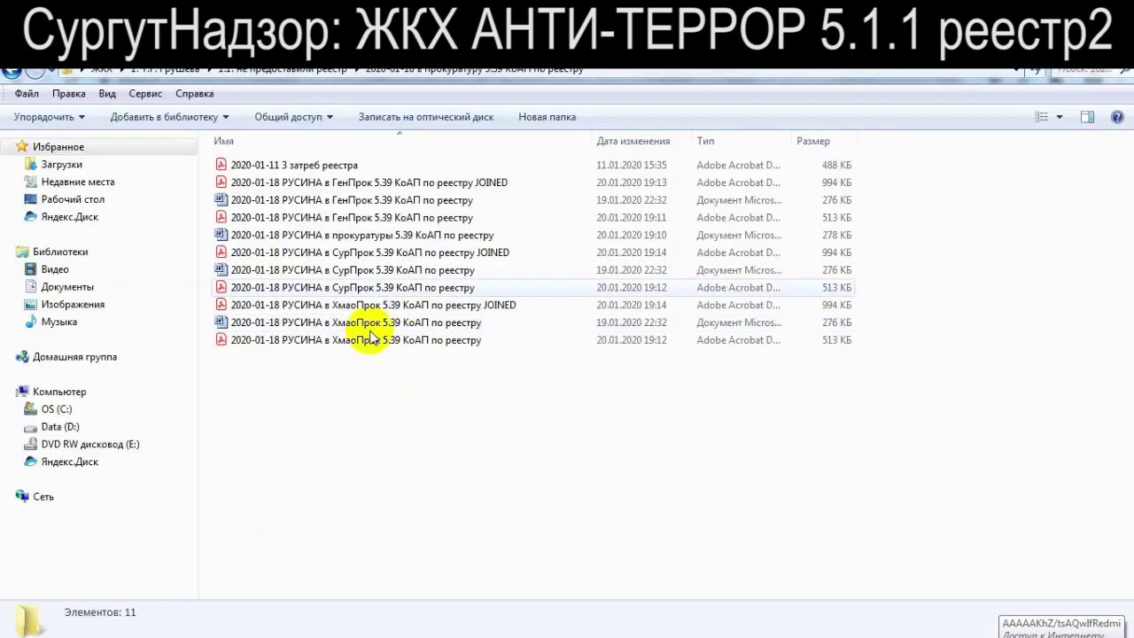
{"action": "double_click", "coordinate": [366, 270]}
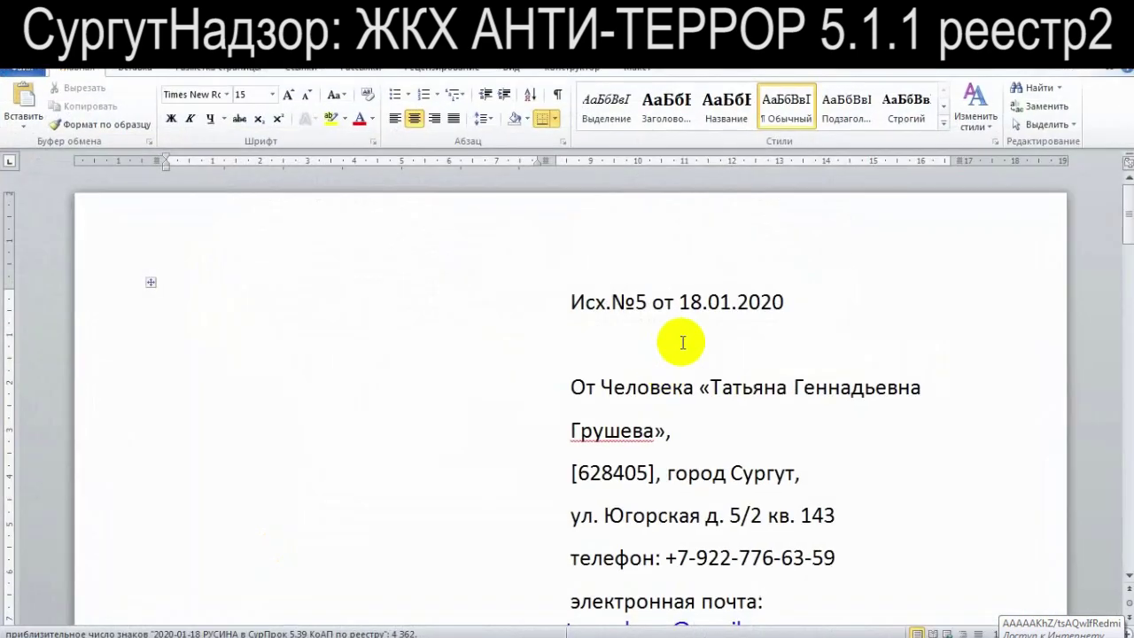
Copy the link under «Прокурору г. Сургута» in the complaint's header and open it in the browser
{"action": "left_click", "coordinate": [673, 343]}
{"action": "scroll", "coordinate": [671, 344], "scroll_direction": "down", "scroll_amount": 5}
{"action": "left_click_drag", "start_coordinate": [785, 403], "coordinate": [573, 421]}
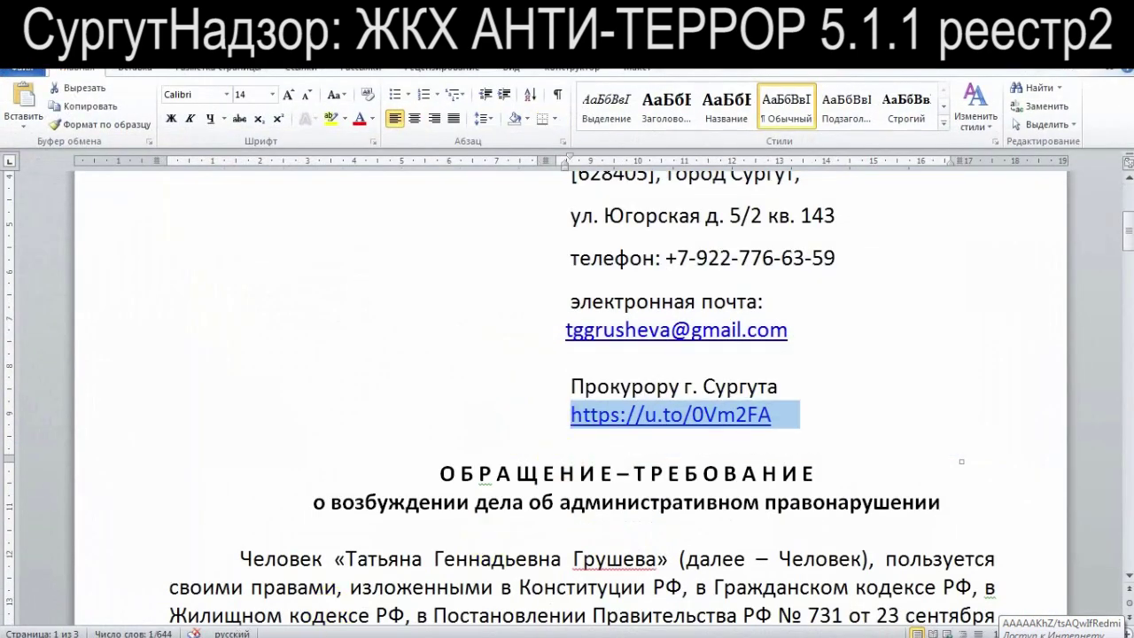
{"action": "key", "text": "ctrl+c"}
{"action": "key", "text": "alt+Tab"}
{"action": "left_click", "coordinate": [598, 78]}
{"action": "key", "text": "ctrl+v"}
{"action": "key", "text": "Return"}
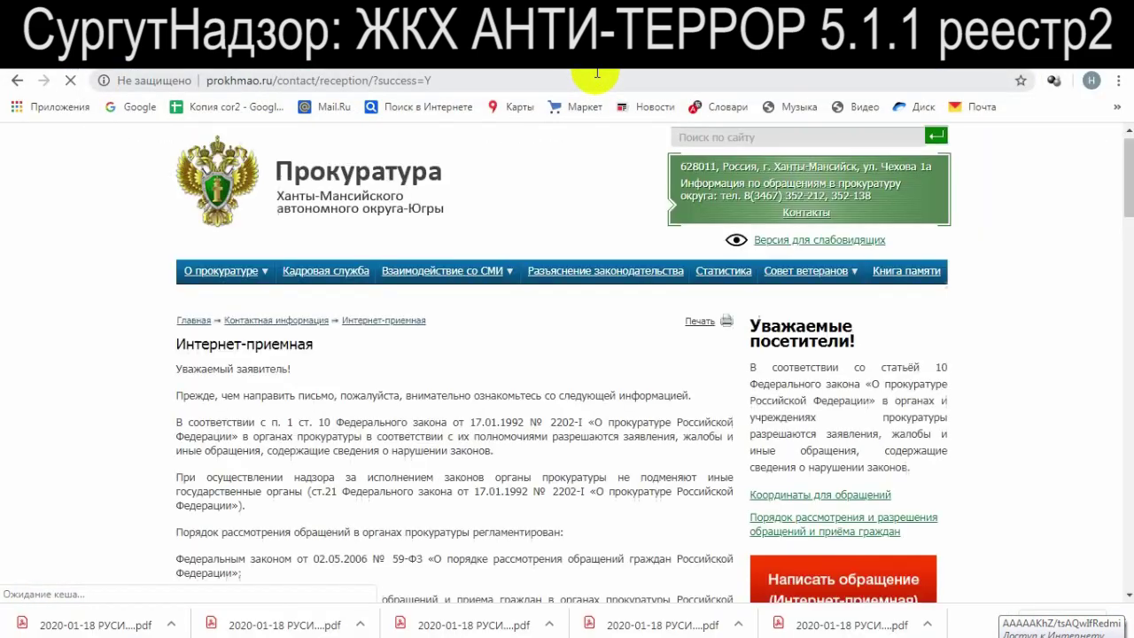
Copy the whole text of the СурПрок complaint in Word and return to the prosecutor's appeal form in the browser
{"action": "scroll", "coordinate": [620, 145], "scroll_direction": "down", "scroll_amount": 10}
{"action": "key", "text": "alt+Tab"}
{"action": "left_click", "coordinate": [725, 258]}
{"action": "key", "text": "ctrl+a"}
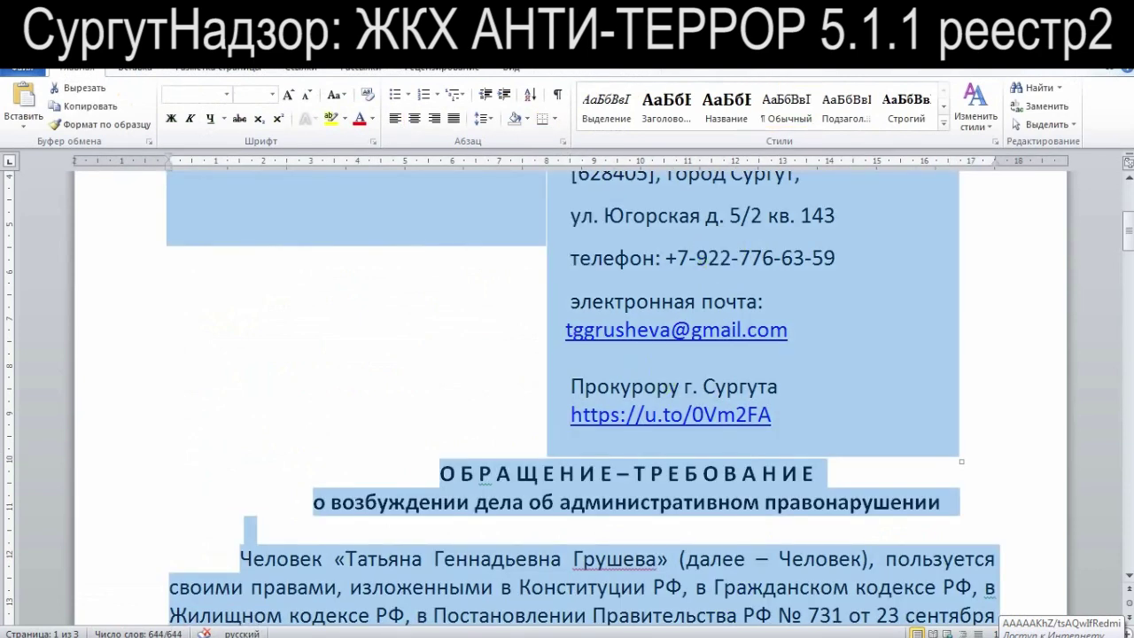
{"action": "key", "text": "alt+Tab"}
Address the appeal to «Прокуратура г. Сургут» and paste the complaint into «Текст обращения»
{"action": "left_click", "coordinate": [316, 328]}
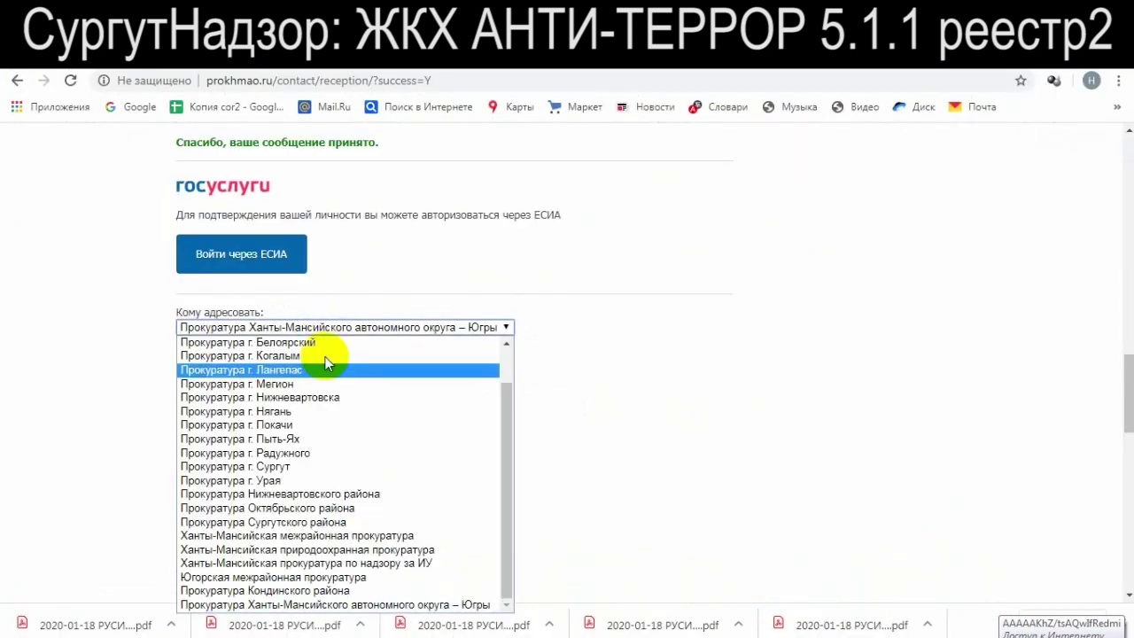
{"action": "left_click", "coordinate": [317, 466]}
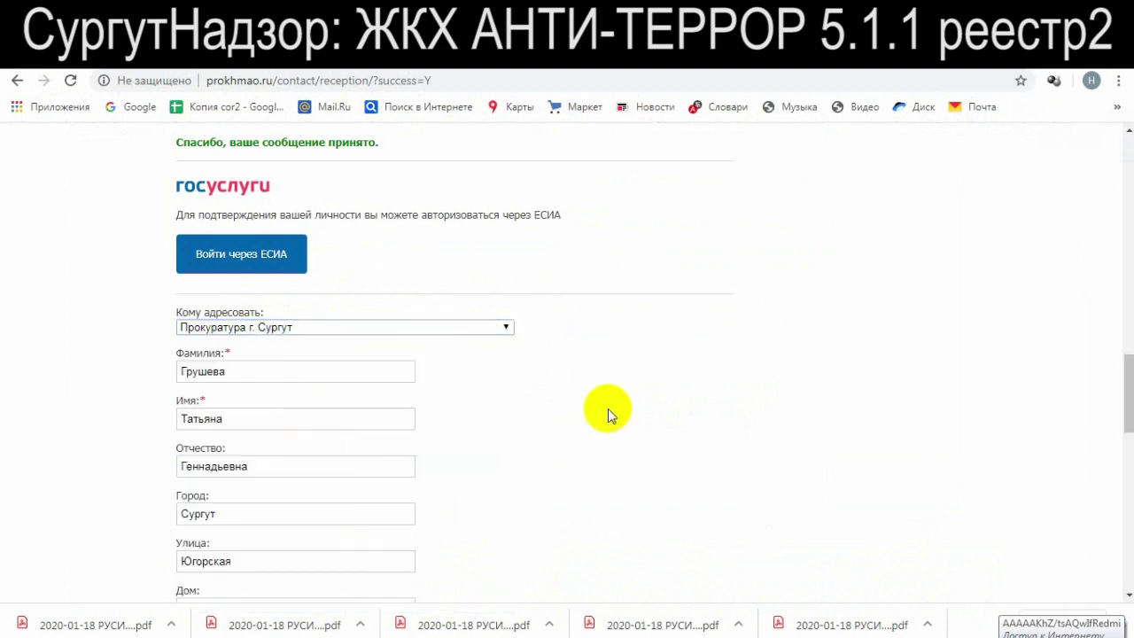
{"action": "scroll", "coordinate": [604, 412], "scroll_direction": "down", "scroll_amount": 3}
{"action": "scroll", "coordinate": [600, 417], "scroll_direction": "down", "scroll_amount": 2}
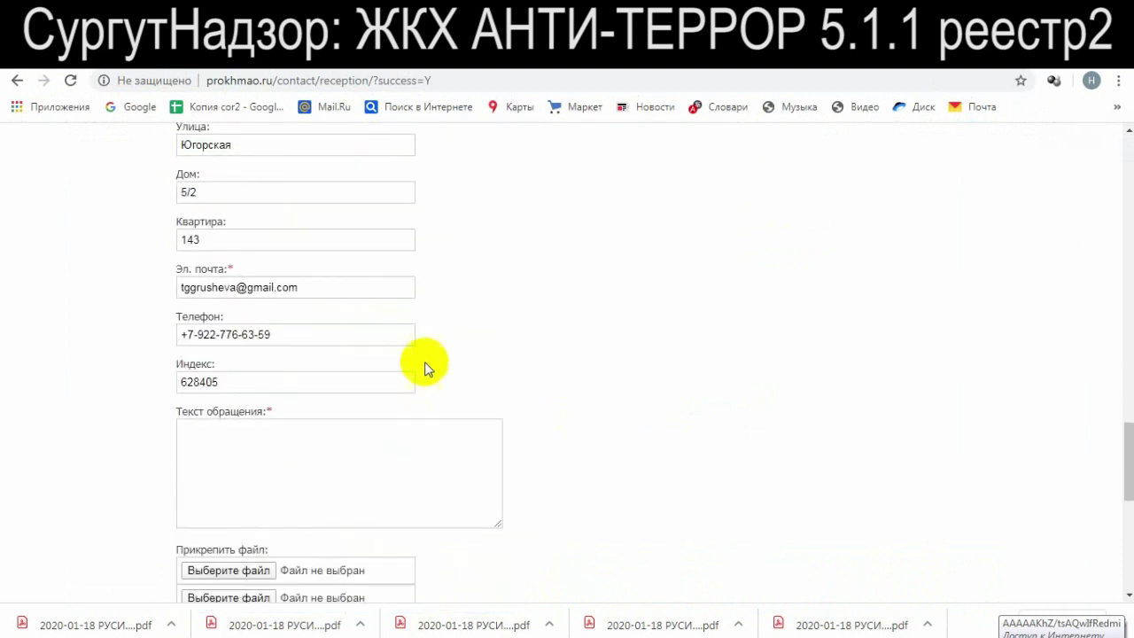
{"action": "left_click", "coordinate": [413, 442]}
{"action": "key", "text": "ctrl+v"}
Attach the СурПрок 5.39 JOINED PDF, enter the verification code from the picture and submit the appeal
{"action": "scroll", "coordinate": [417, 422], "scroll_direction": "down", "scroll_amount": 2}
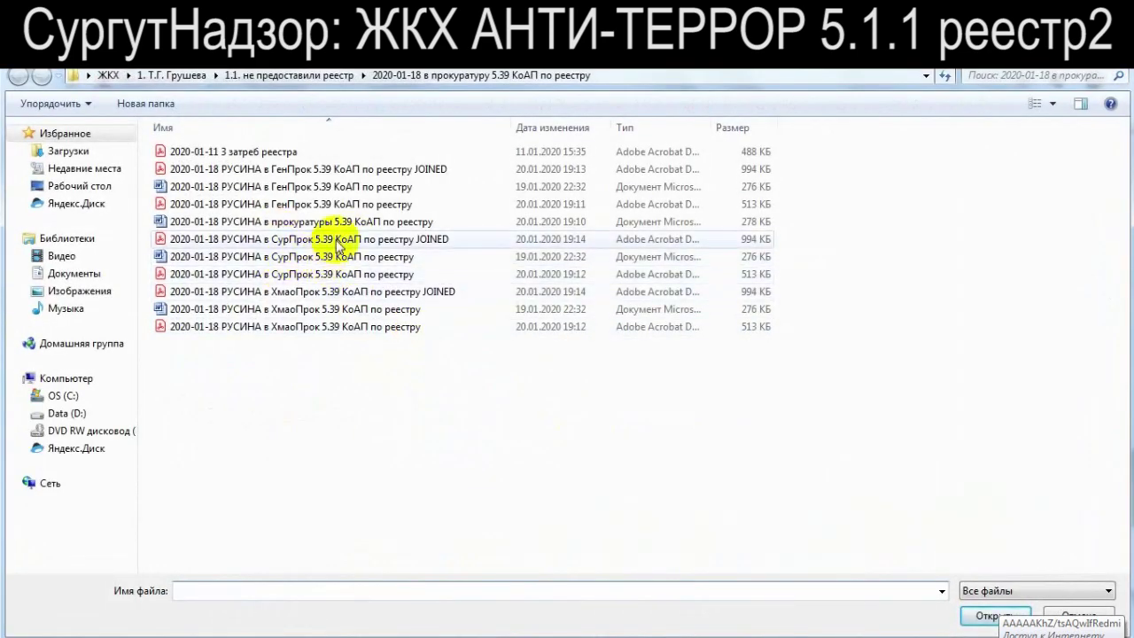
{"action": "double_click", "coordinate": [448, 241]}
{"action": "scroll", "coordinate": [496, 441], "scroll_direction": "down", "scroll_amount": 2}
{"action": "left_click", "coordinate": [322, 395]}
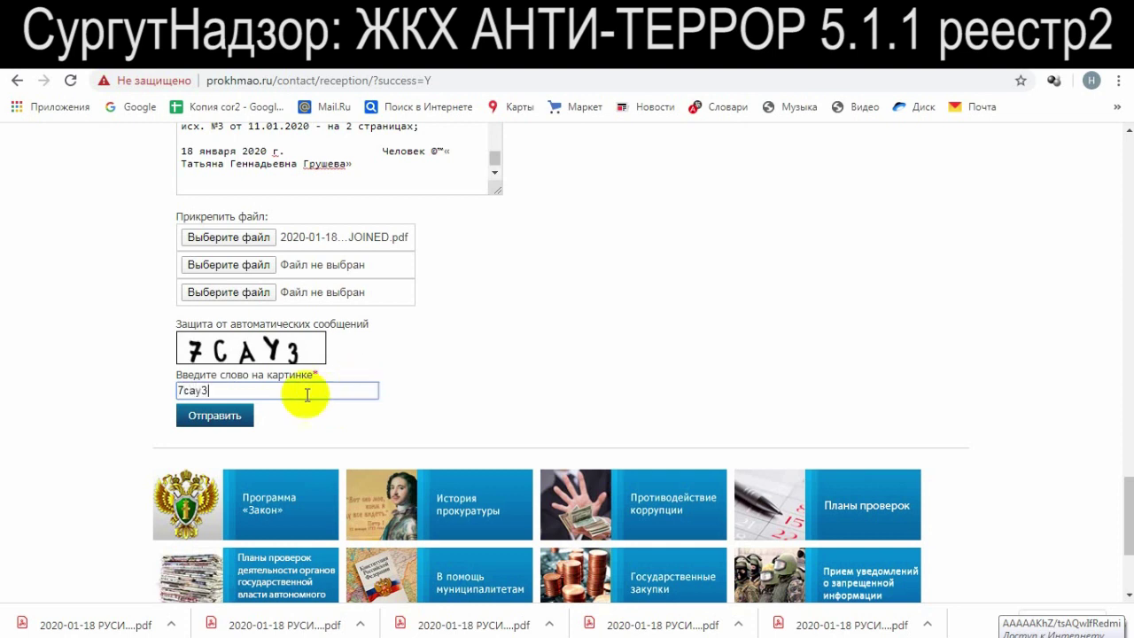
{"action": "left_click", "coordinate": [214, 427]}
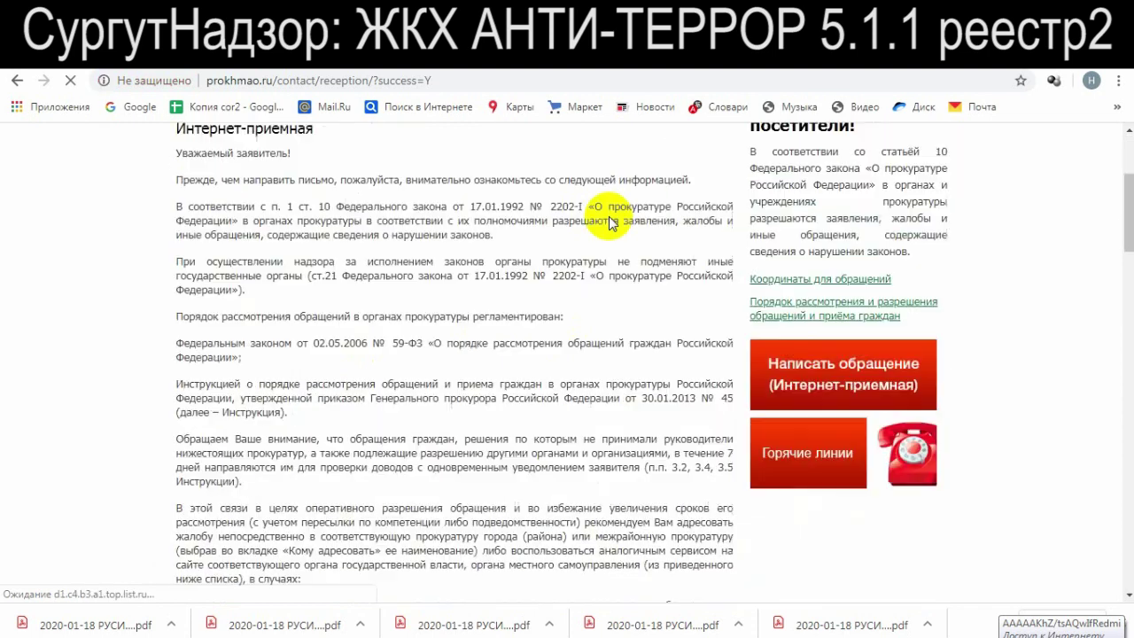
Address the next appeal to «Прокуратура Ханты-Мансийского автономного округа – Югры» and switch to the folder with the 5.39 complaint files
{"action": "left_click", "coordinate": [343, 327]}
{"action": "scroll", "coordinate": [328, 435], "scroll_direction": "down", "scroll_amount": 1}
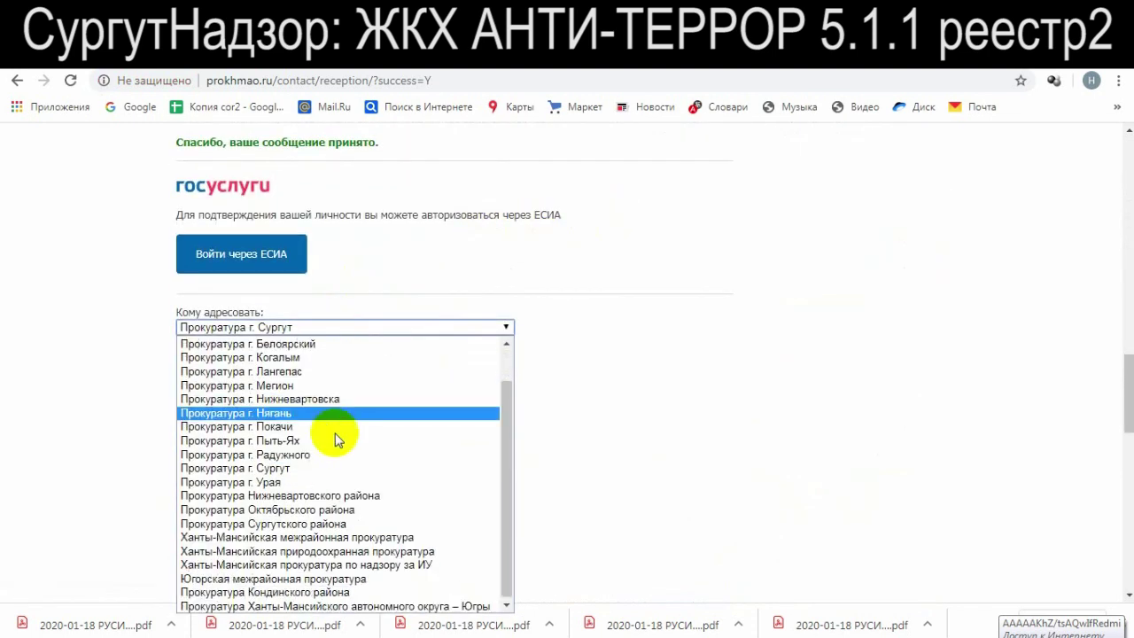
{"action": "left_click", "coordinate": [329, 603]}
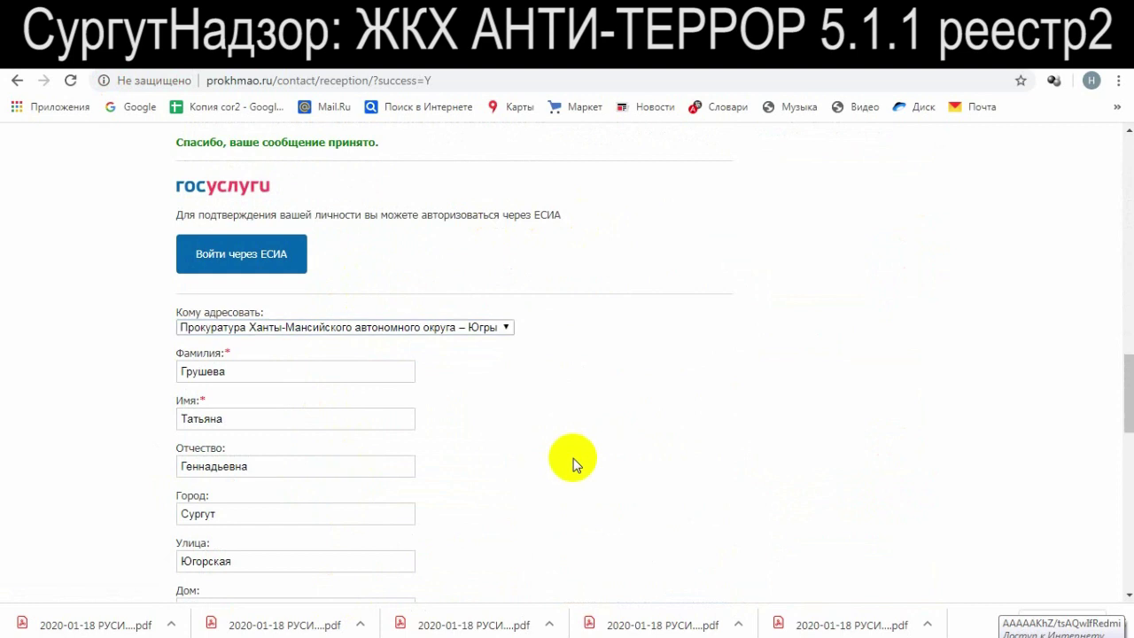
{"action": "scroll", "coordinate": [577, 458], "scroll_direction": "down", "scroll_amount": 5}
{"action": "left_click", "coordinate": [364, 481]}
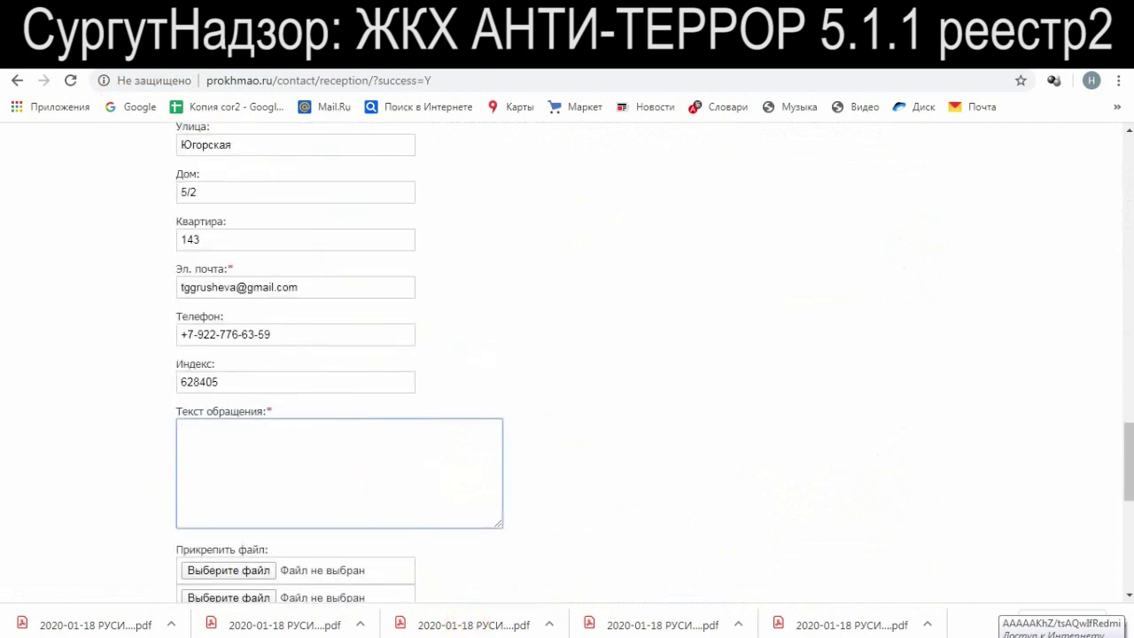
{"action": "key", "text": "alt+Tab"}
{"action": "key", "text": "alt+Tab"}
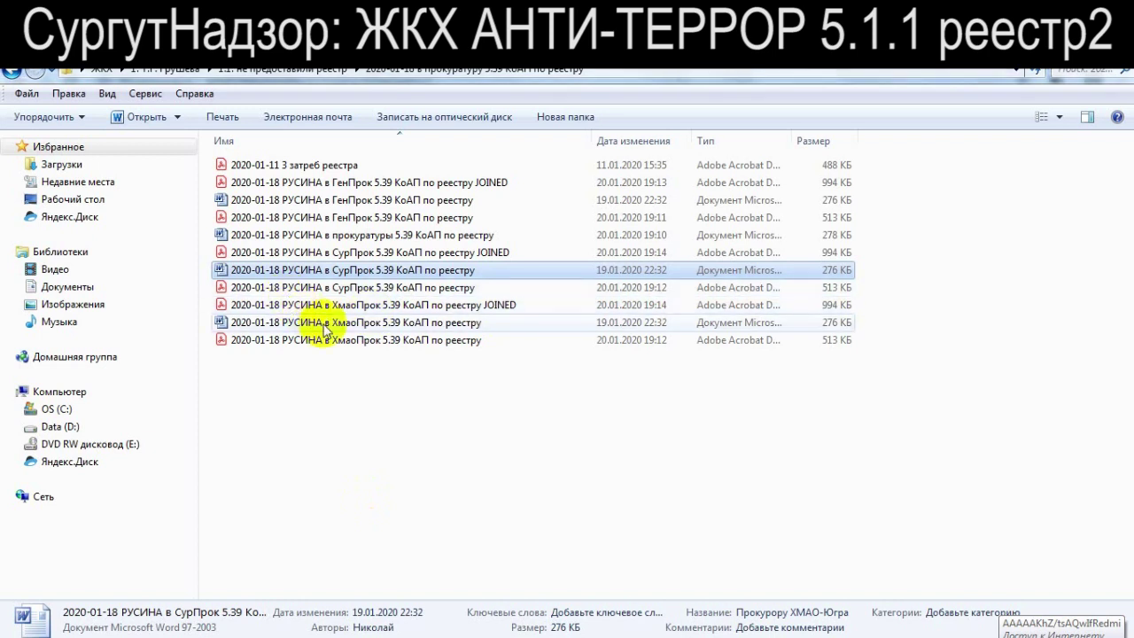
Open the ХмаоПрок 5.39 complaint in Word, enable editing, and copy its whole text into «Текст обращения» of the browser appeal form
{"action": "double_click", "coordinate": [324, 325]}
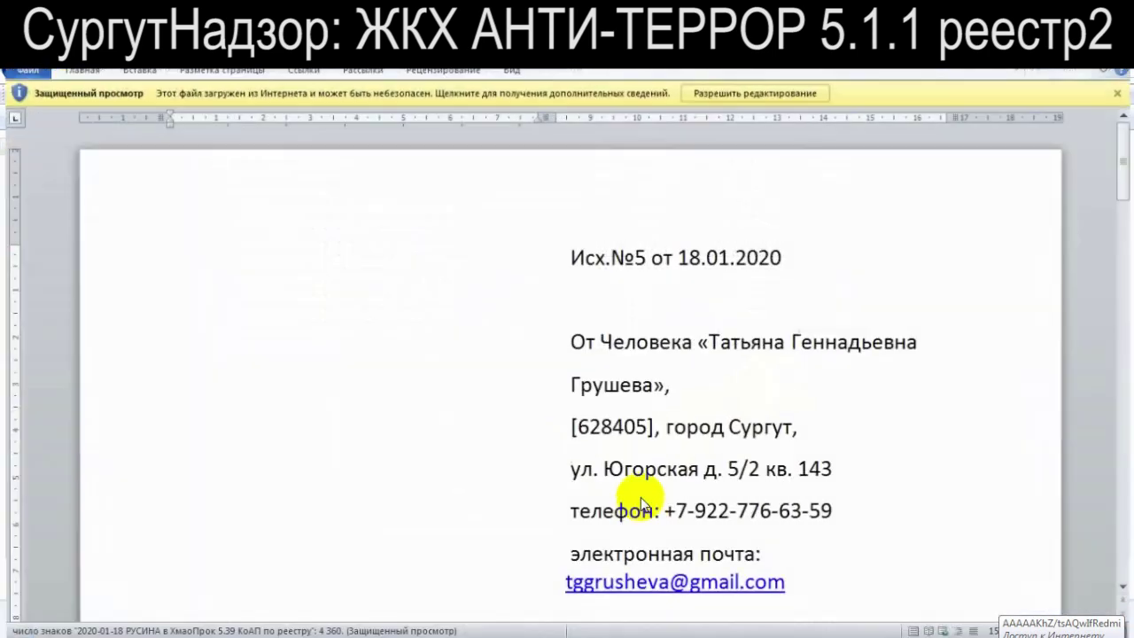
{"action": "left_click", "coordinate": [735, 92]}
{"action": "key", "text": "ctrl+a"}
{"action": "key", "text": "ctrl+c"}
{"action": "key", "text": "alt+Tab"}
{"action": "key", "text": "ctrl+v"}
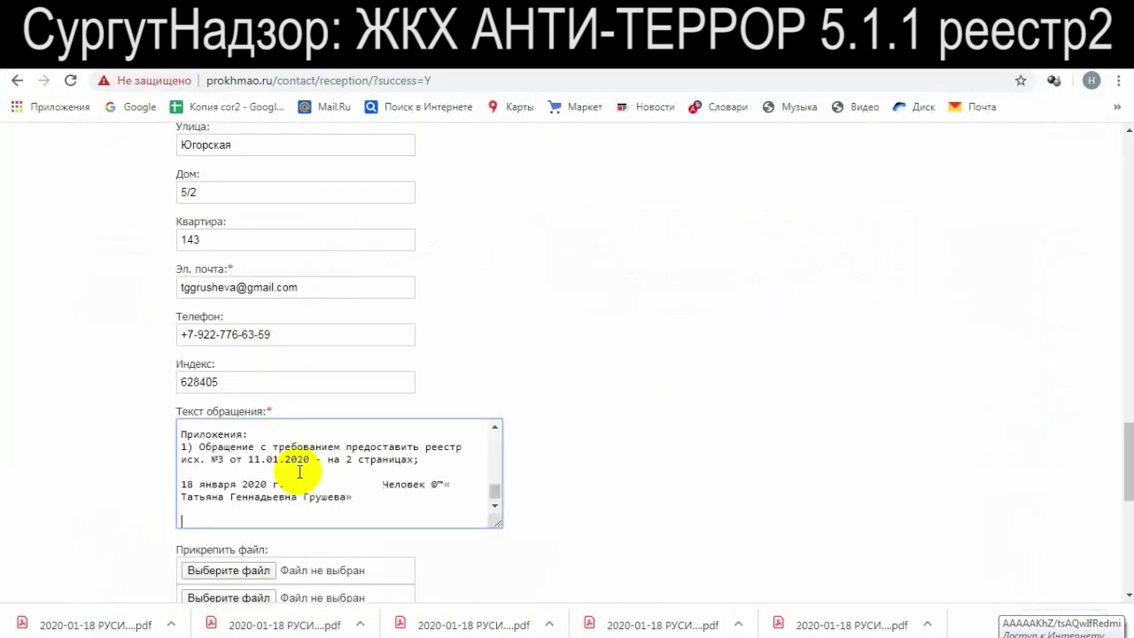
Attach the ХмаоПрок 5.39 JOINED PDF, enter the verification code from the picture and submit the appeal
{"action": "left_click", "coordinate": [228, 570]}
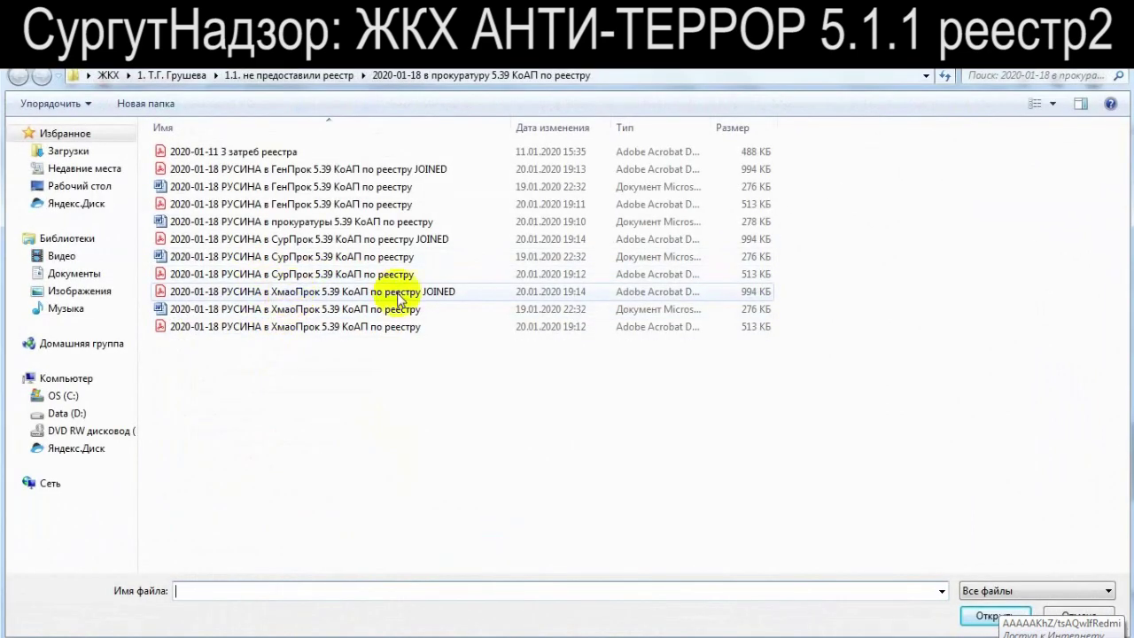
{"action": "double_click", "coordinate": [416, 297]}
{"action": "scroll", "coordinate": [582, 393], "scroll_direction": "down", "scroll_amount": 3}
{"action": "left_click", "coordinate": [312, 473]}
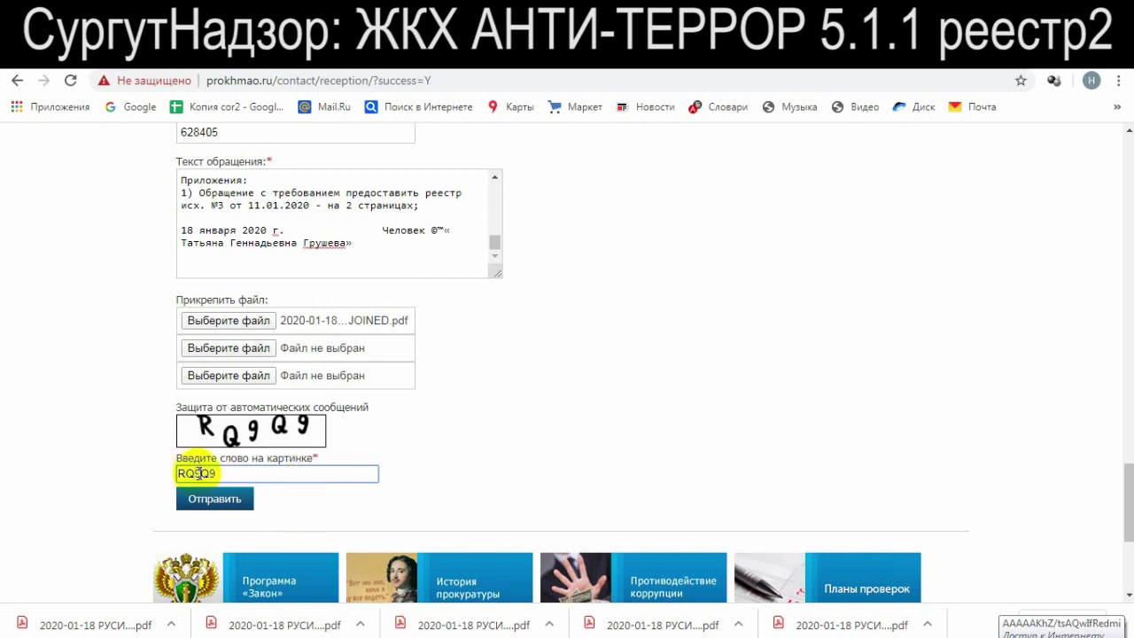
{"action": "left_click", "coordinate": [213, 498]}
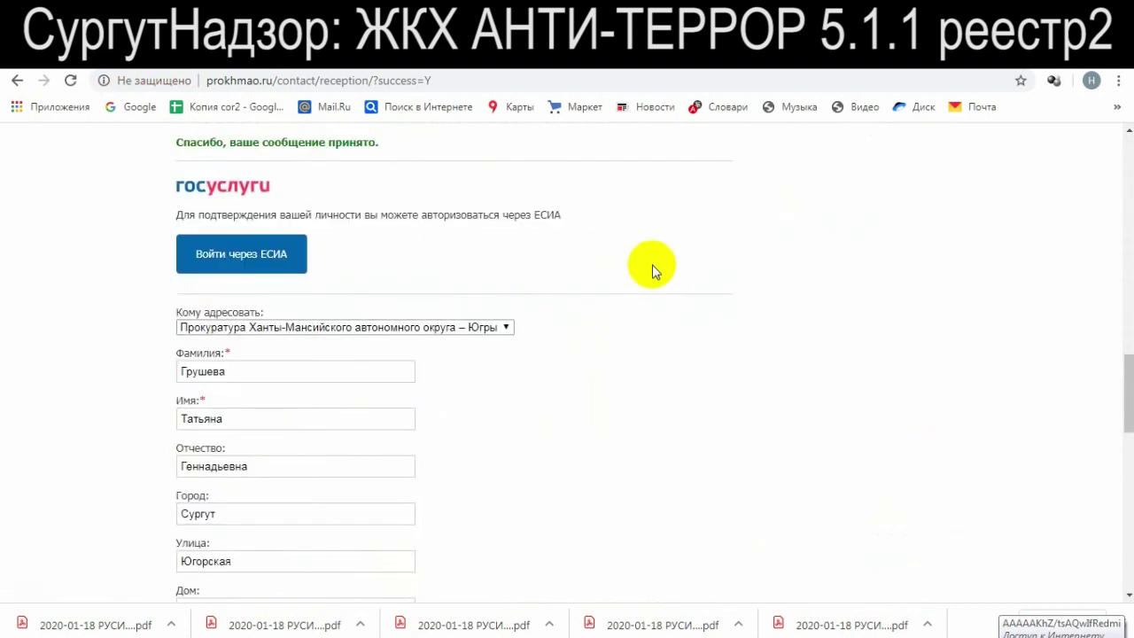
Check the submission notice above the regional prosecutor's appeal form and switch to the General Prosecutor's Office page
{"action": "scroll", "coordinate": [665, 297], "scroll_direction": "down", "scroll_amount": 7}
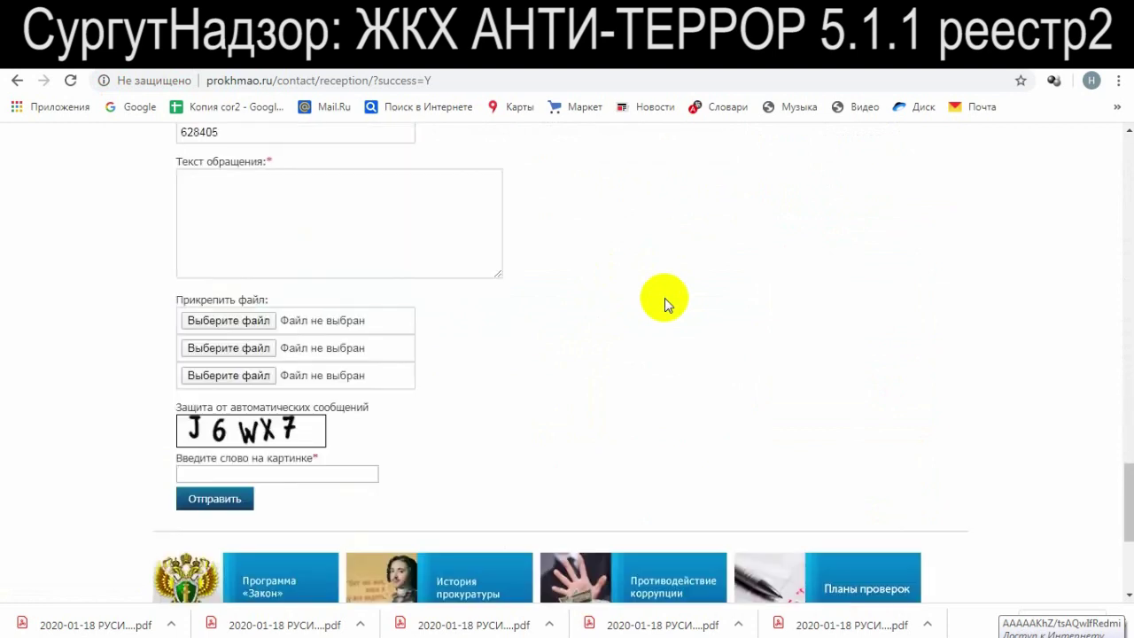
{"action": "scroll", "coordinate": [792, 392], "scroll_direction": "up", "scroll_amount": 10}
{"action": "scroll", "coordinate": [793, 393], "scroll_direction": "down", "scroll_amount": 4}
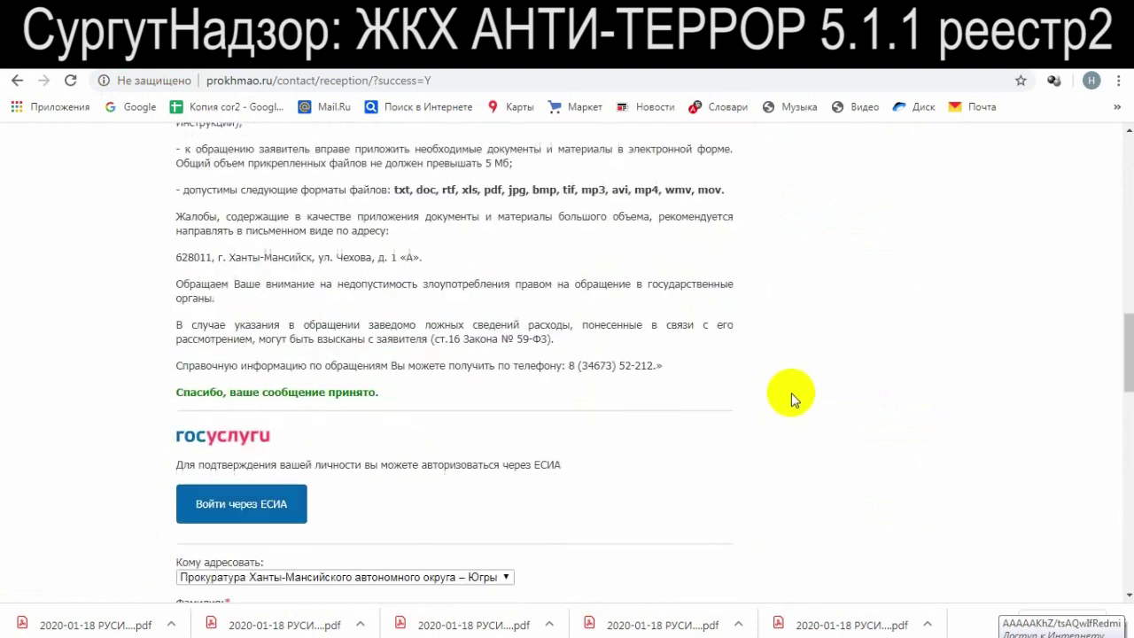
{"action": "left_click_drag", "start_coordinate": [195, 401], "coordinate": [367, 393]}
{"action": "left_click", "coordinate": [505, 372]}
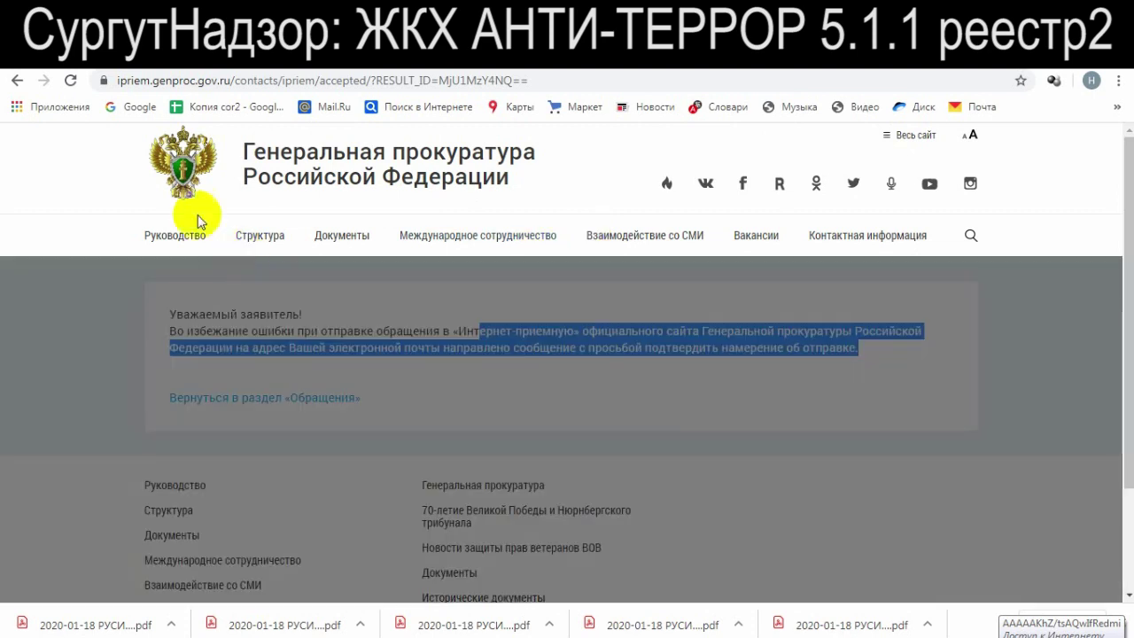
Open the General Prosecutor's Office home page, look over its sections and go to «Интернет-приемная»
{"action": "left_click", "coordinate": [191, 177]}
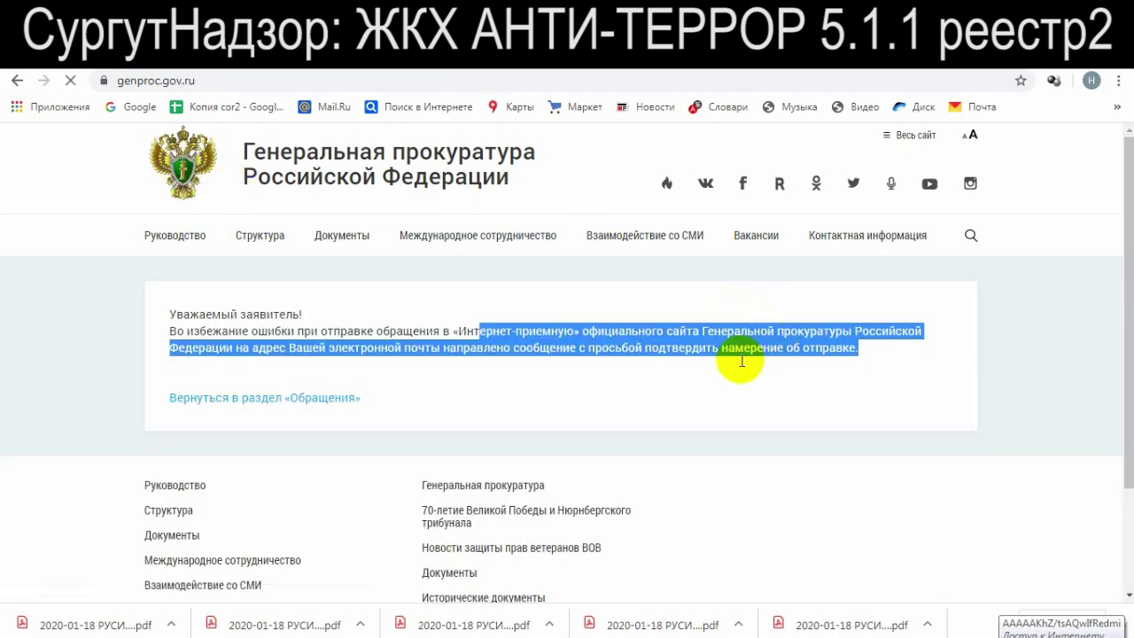
{"action": "scroll", "coordinate": [682, 408], "scroll_direction": "down", "scroll_amount": 2}
{"action": "scroll", "coordinate": [728, 396], "scroll_direction": "down", "scroll_amount": 8}
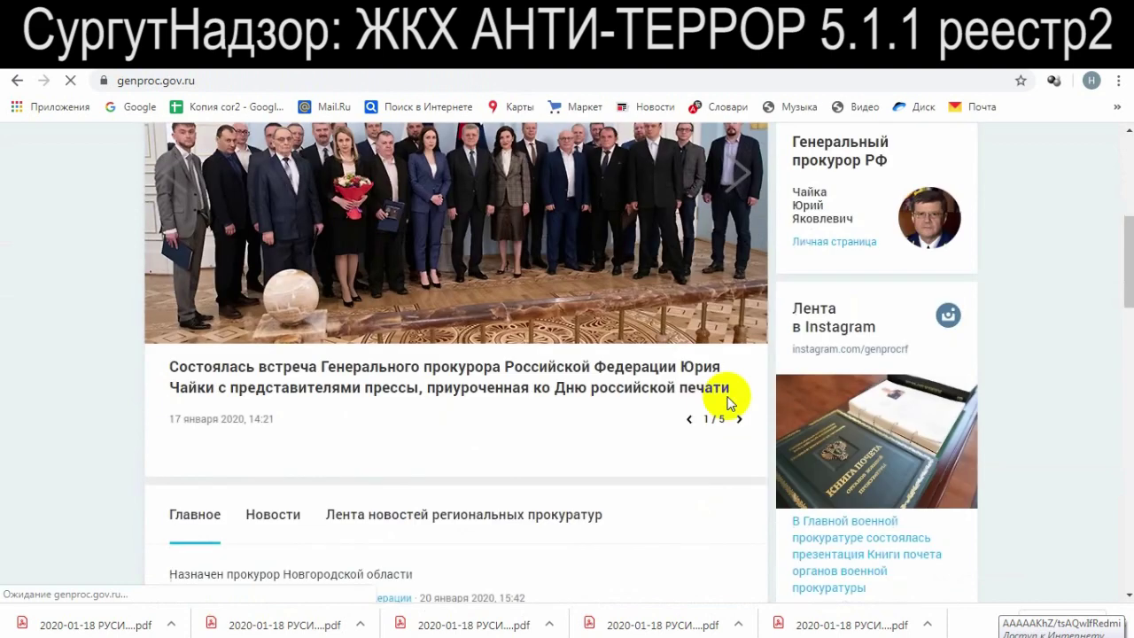
{"action": "scroll", "coordinate": [664, 407], "scroll_direction": "down", "scroll_amount": 5}
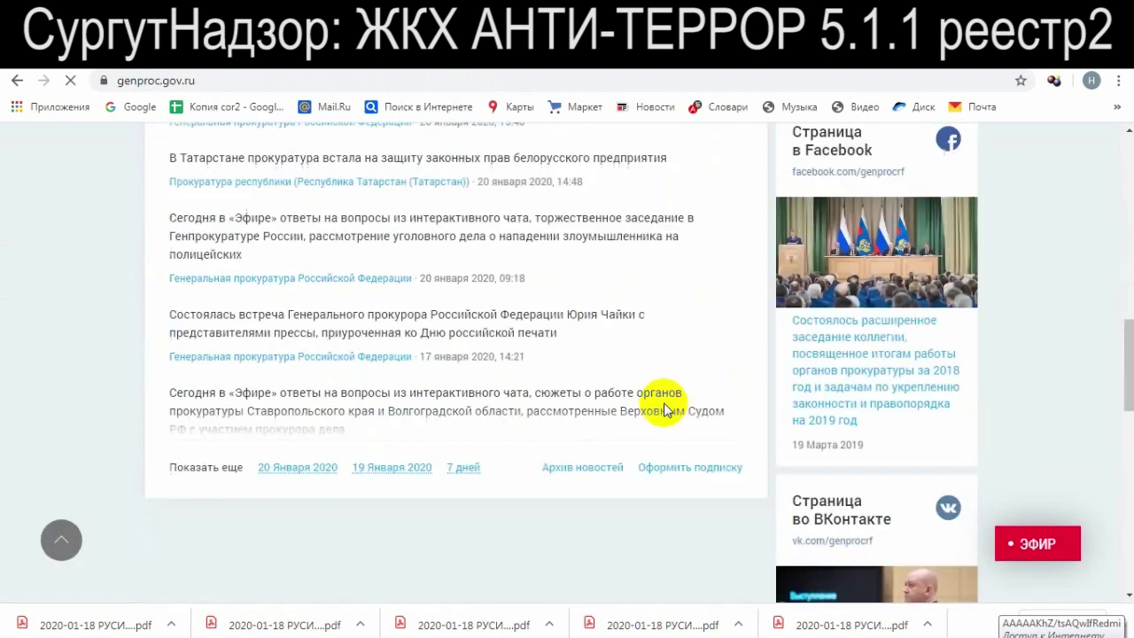
{"action": "scroll", "coordinate": [664, 403], "scroll_direction": "up", "scroll_amount": 15}
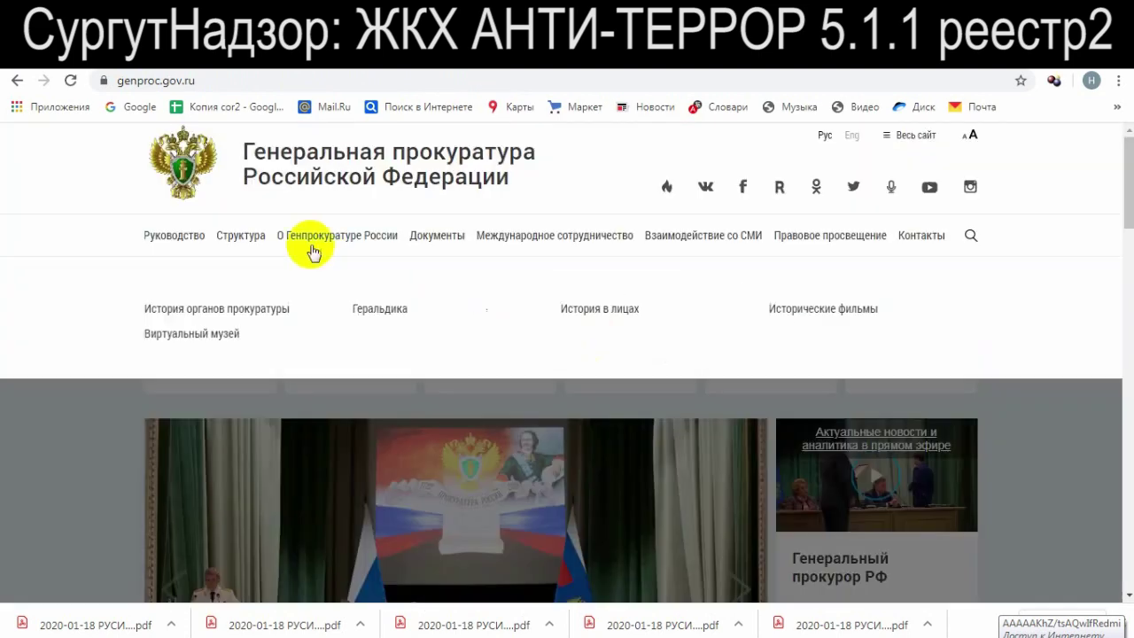
{"action": "mouse_move", "coordinate": [222, 247]}
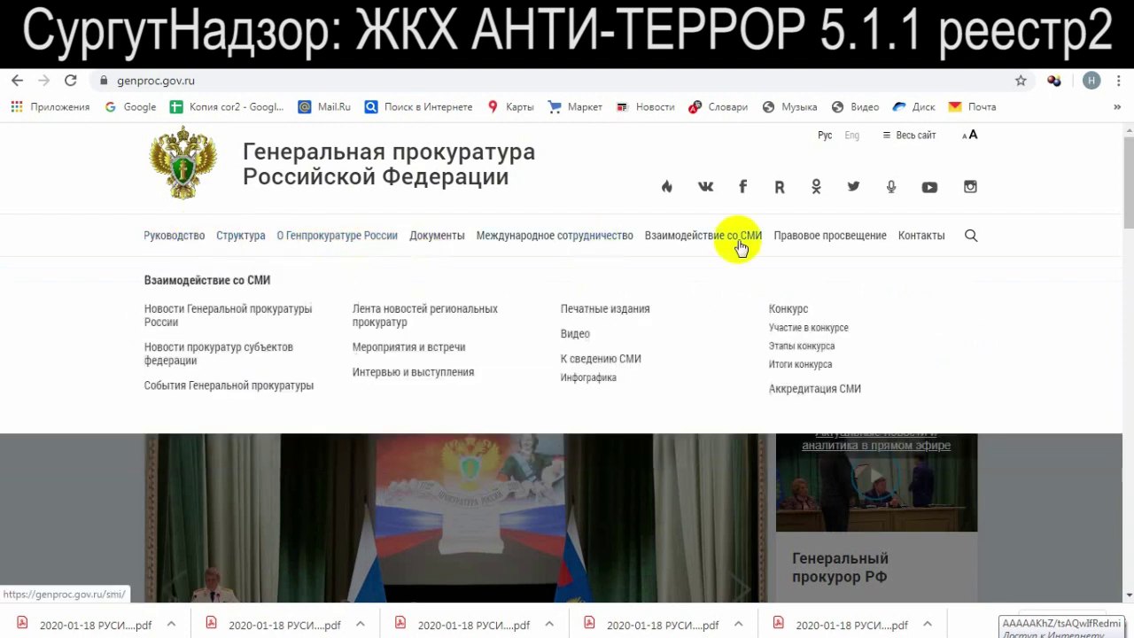
{"action": "mouse_move", "coordinate": [670, 235]}
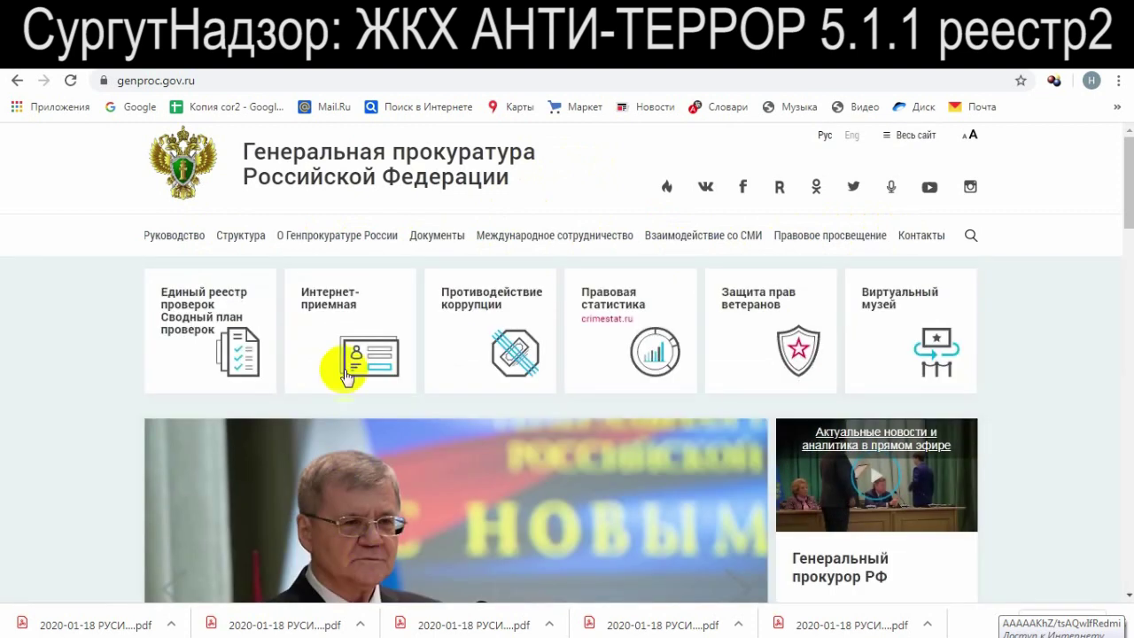
{"action": "left_click", "coordinate": [353, 355]}
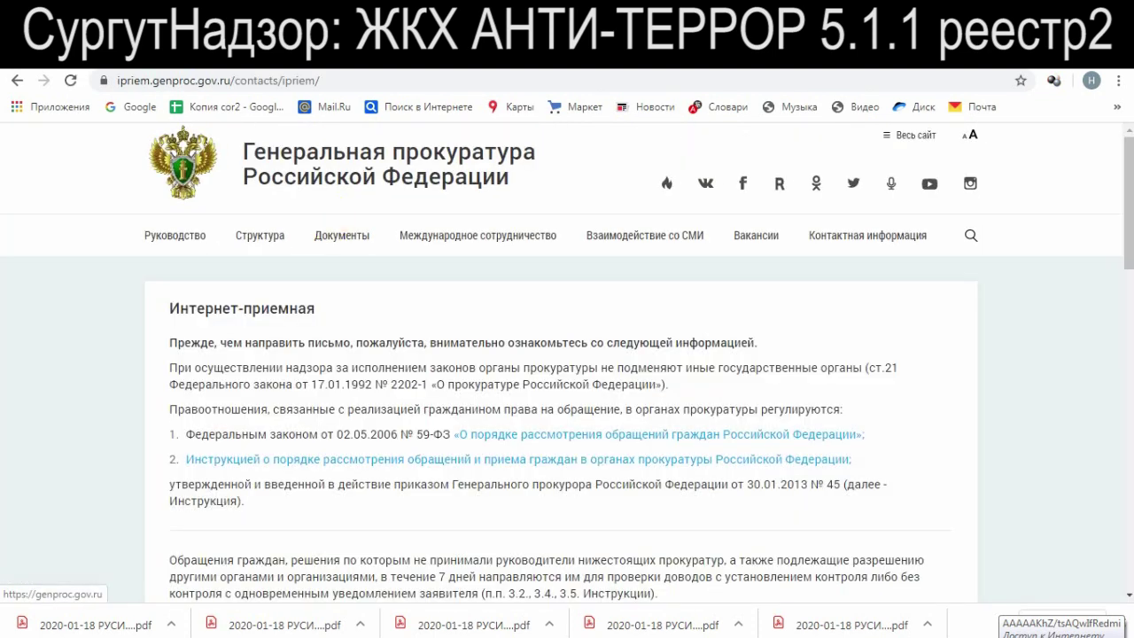
Return to the General Prosecutor's Office home page and look through its news slides
{"action": "left_click", "coordinate": [18, 81]}
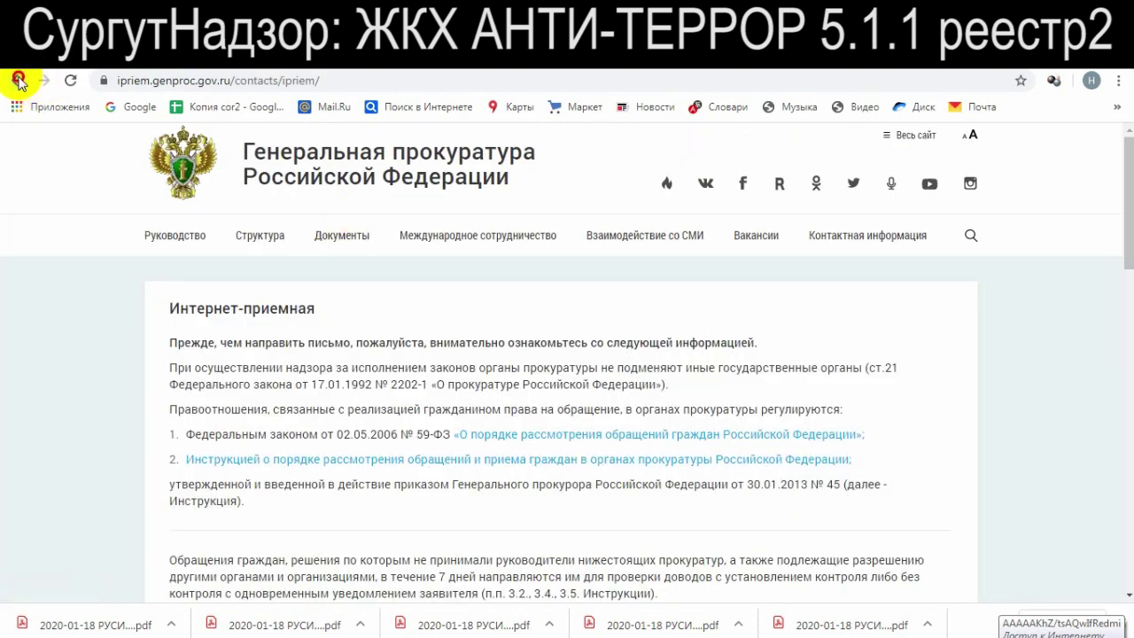
{"action": "scroll", "coordinate": [539, 324], "scroll_direction": "down", "scroll_amount": 2}
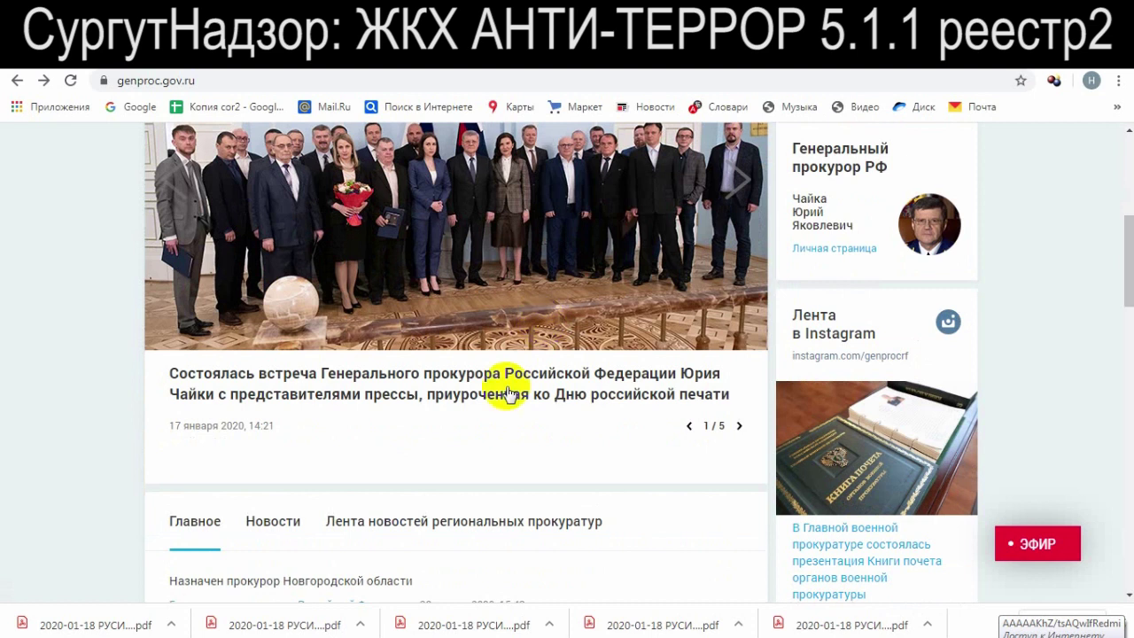
{"action": "scroll", "coordinate": [497, 416], "scroll_direction": "up", "scroll_amount": 2}
{"action": "scroll", "coordinate": [489, 440], "scroll_direction": "up", "scroll_amount": 2}
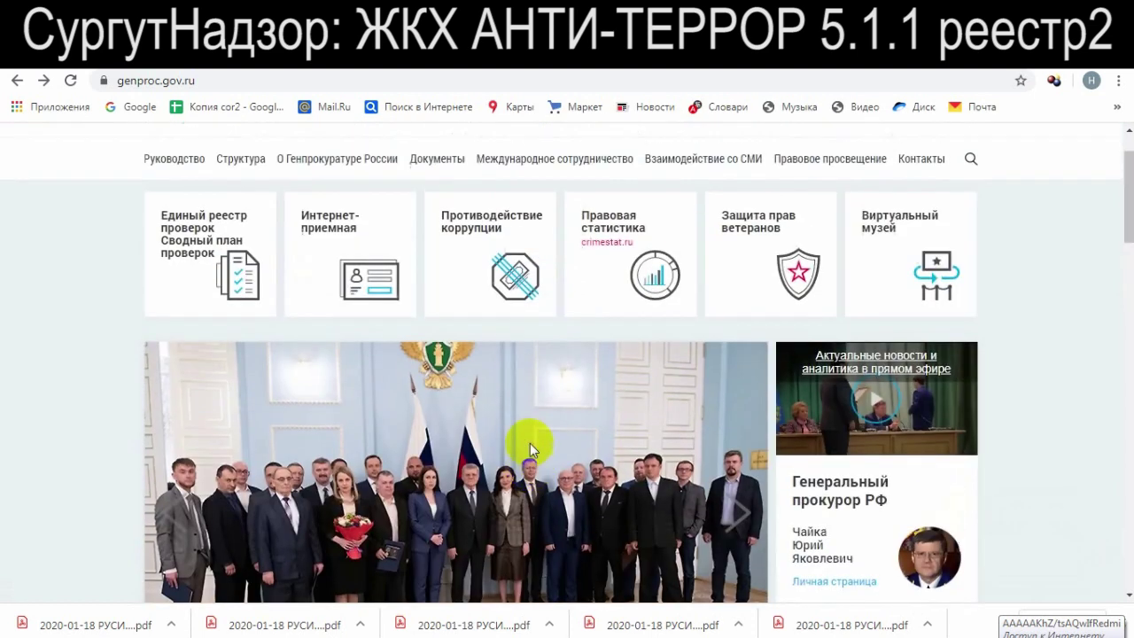
{"action": "scroll", "coordinate": [406, 403], "scroll_direction": "down", "scroll_amount": 4}
{"action": "left_click", "coordinate": [744, 182]}
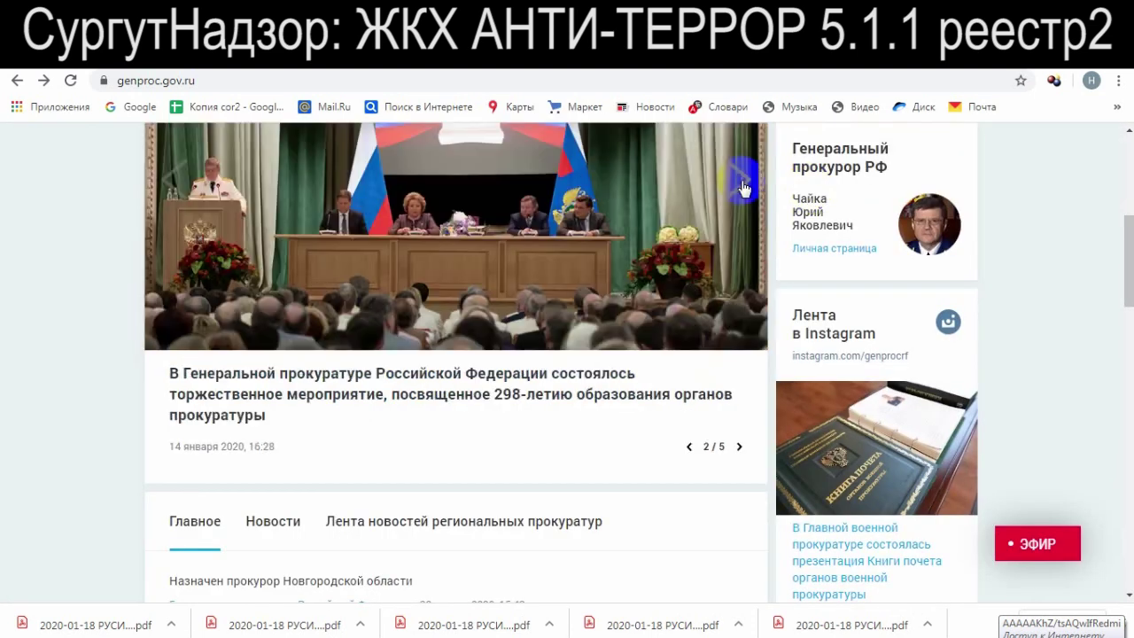
{"action": "scroll", "coordinate": [734, 266], "scroll_direction": "up", "scroll_amount": 2}
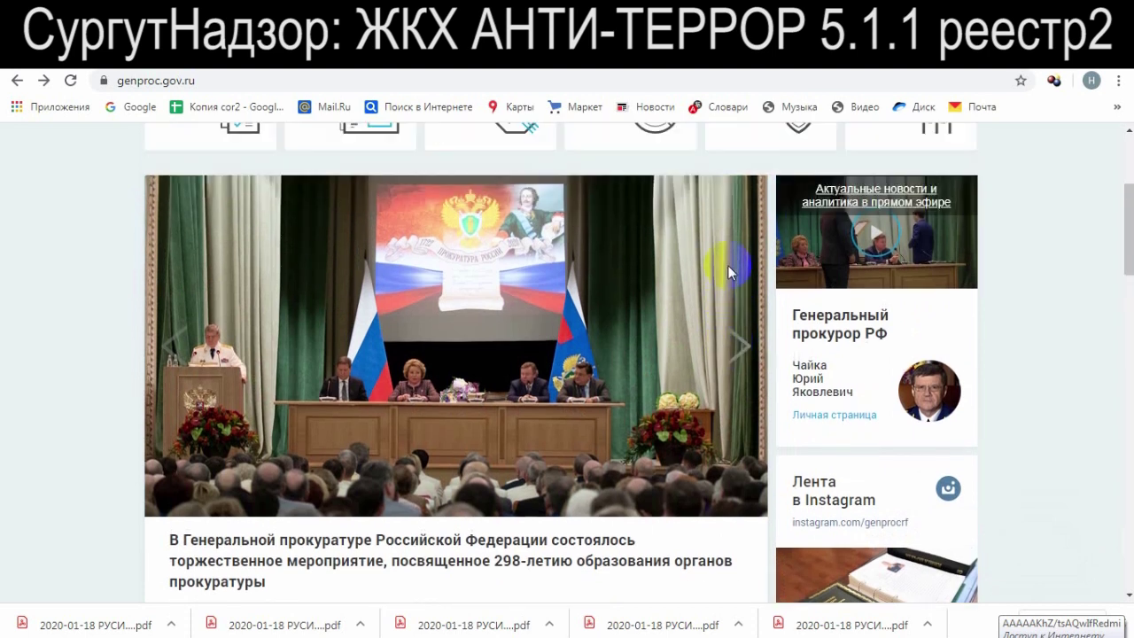
{"action": "left_click", "coordinate": [735, 353]}
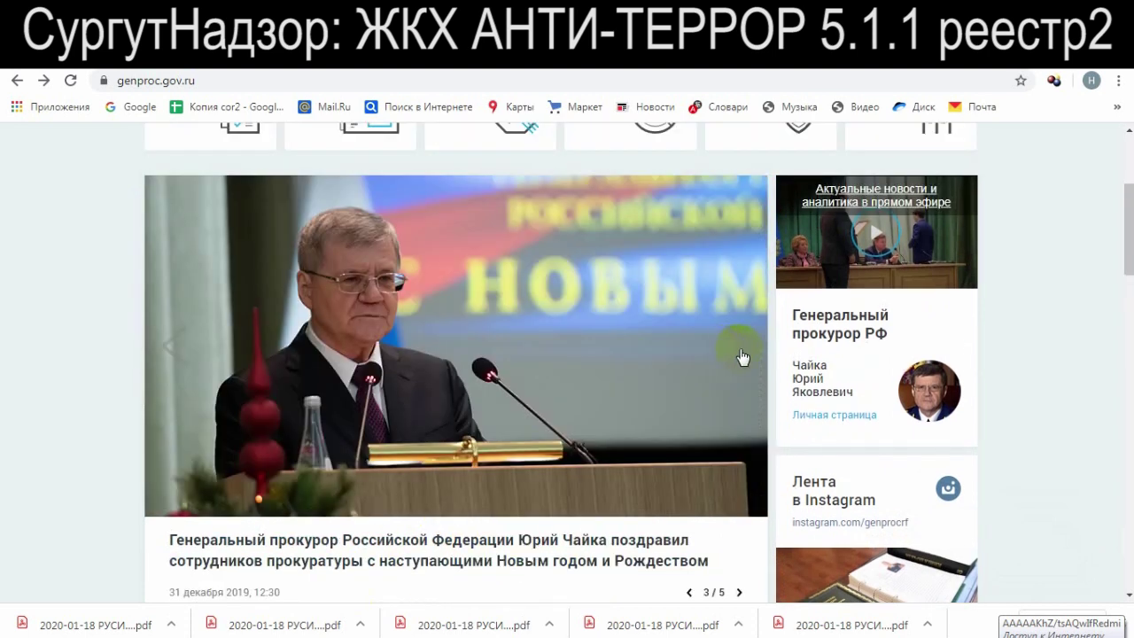
{"action": "left_click", "coordinate": [742, 356]}
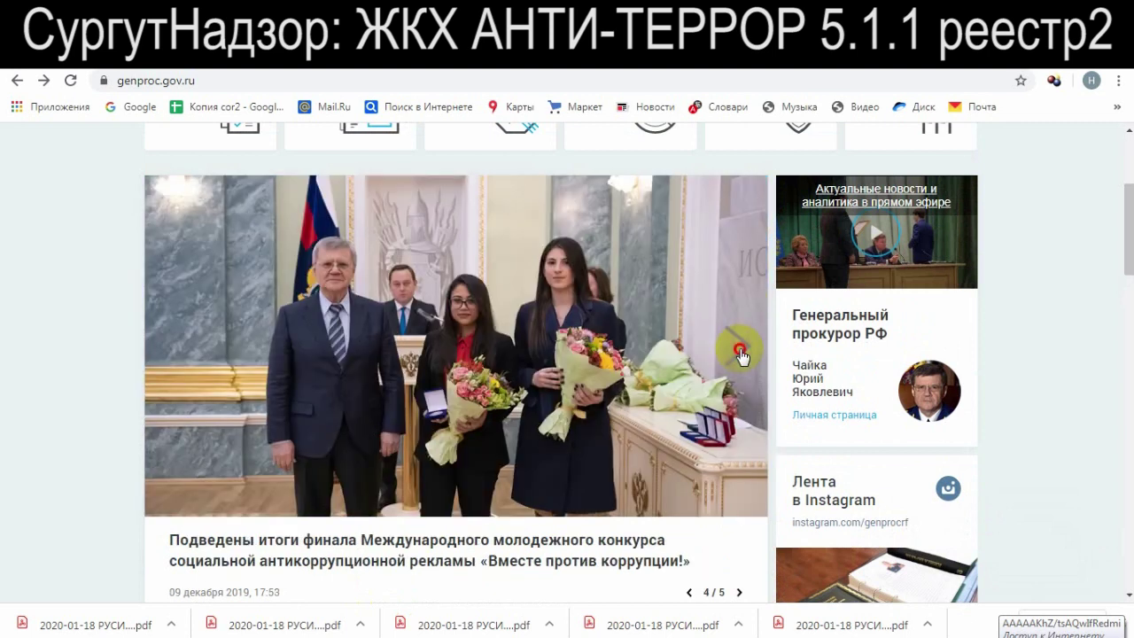
{"action": "left_click", "coordinate": [741, 354]}
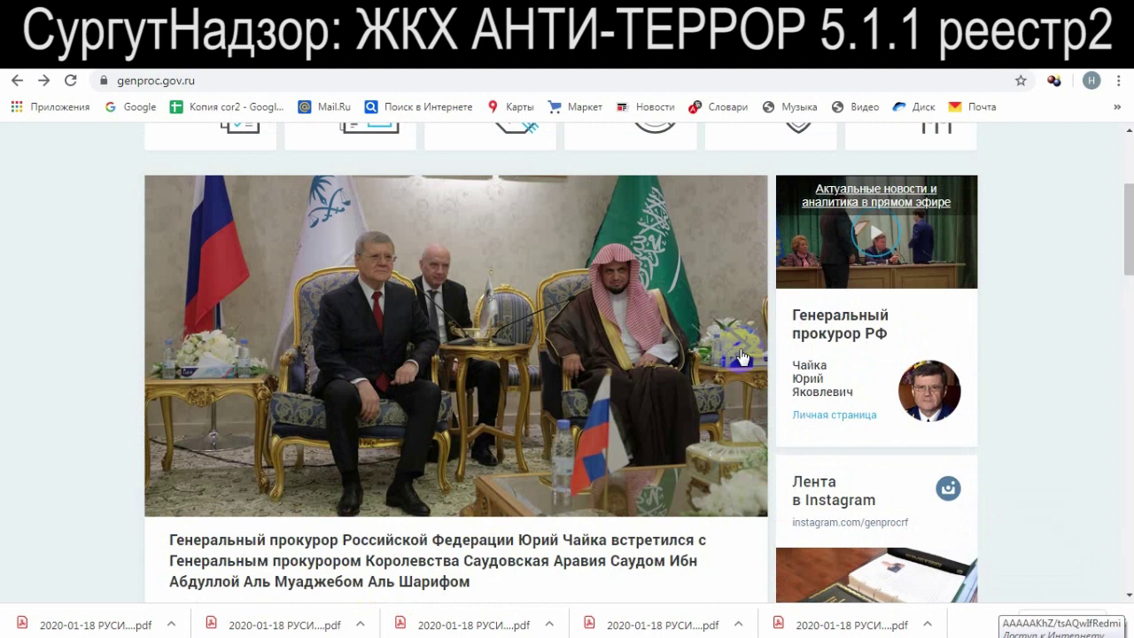
{"action": "left_click", "coordinate": [743, 356]}
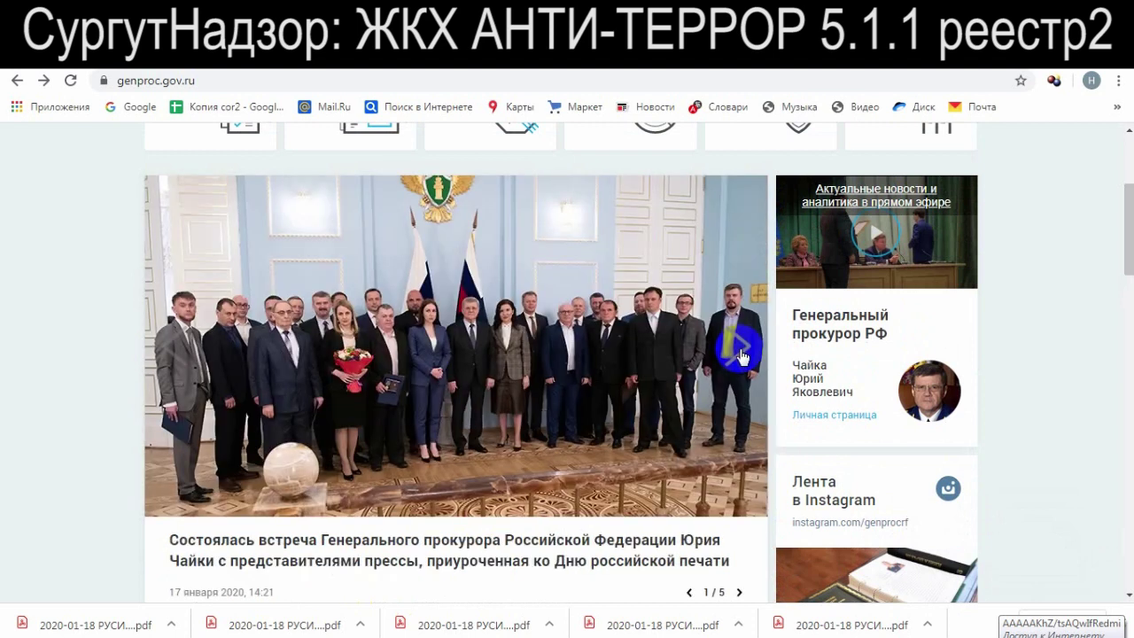
{"action": "left_click", "coordinate": [742, 357]}
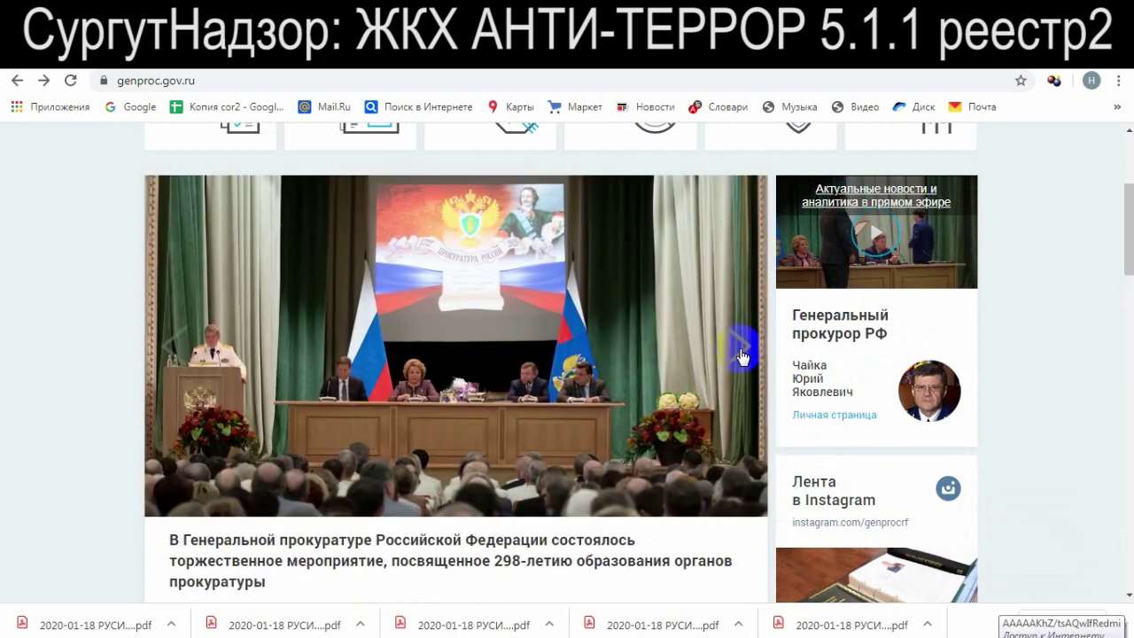
{"action": "scroll", "coordinate": [742, 357], "scroll_direction": "up", "scroll_amount": 3}
{"action": "scroll", "coordinate": [741, 355], "scroll_direction": "down", "scroll_amount": 4}
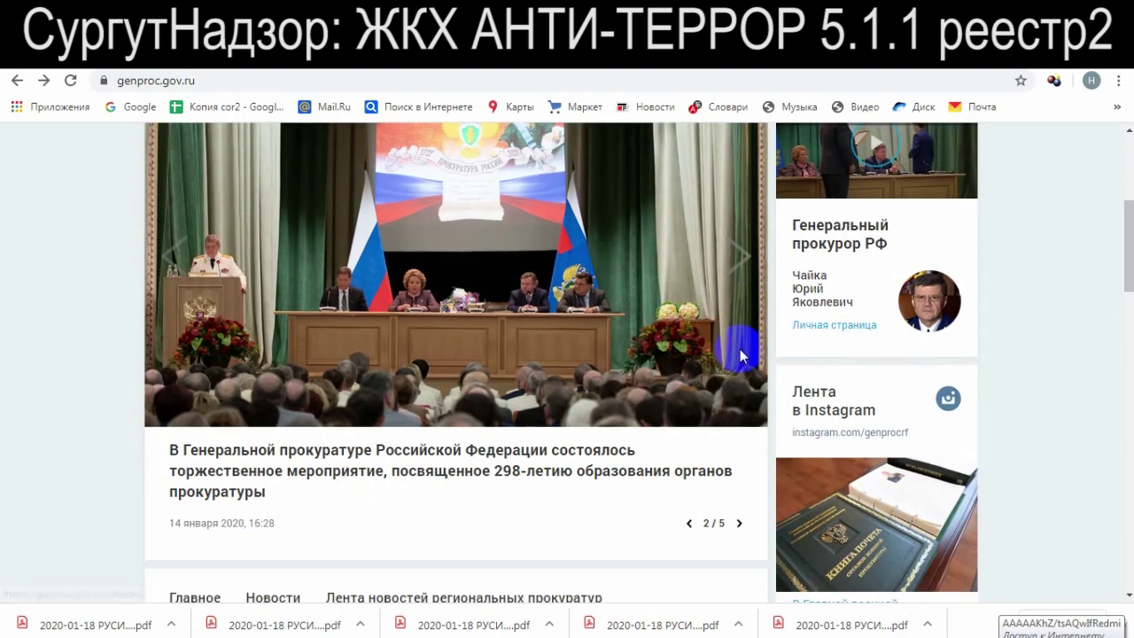
{"action": "scroll", "coordinate": [740, 349], "scroll_direction": "up", "scroll_amount": 4}
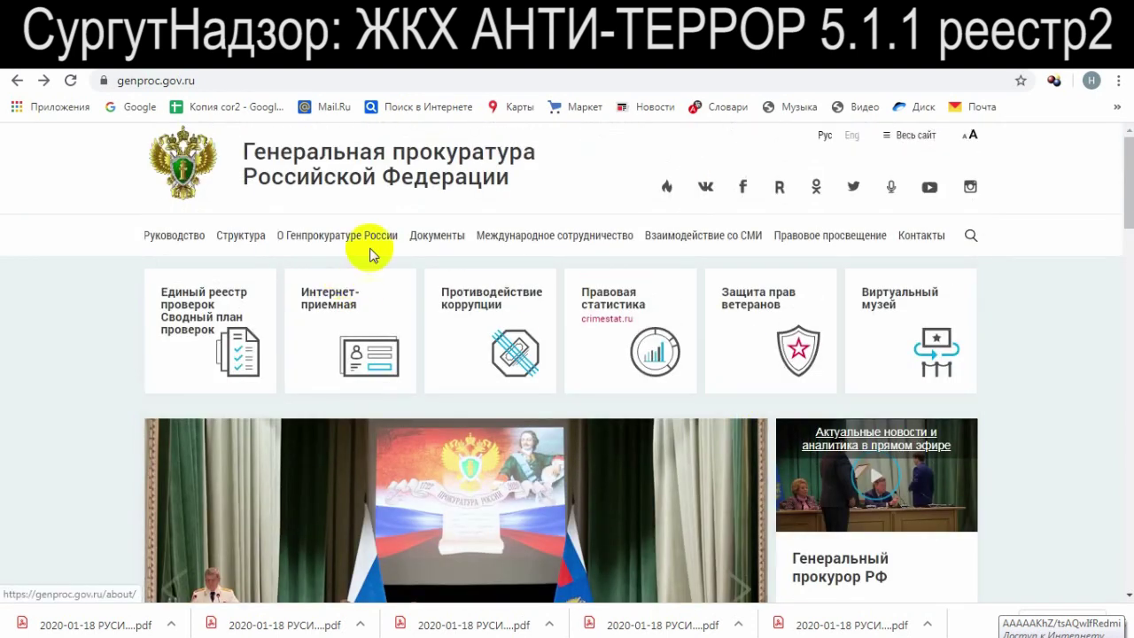
{"action": "scroll", "coordinate": [613, 180], "scroll_direction": "down", "scroll_amount": 5}
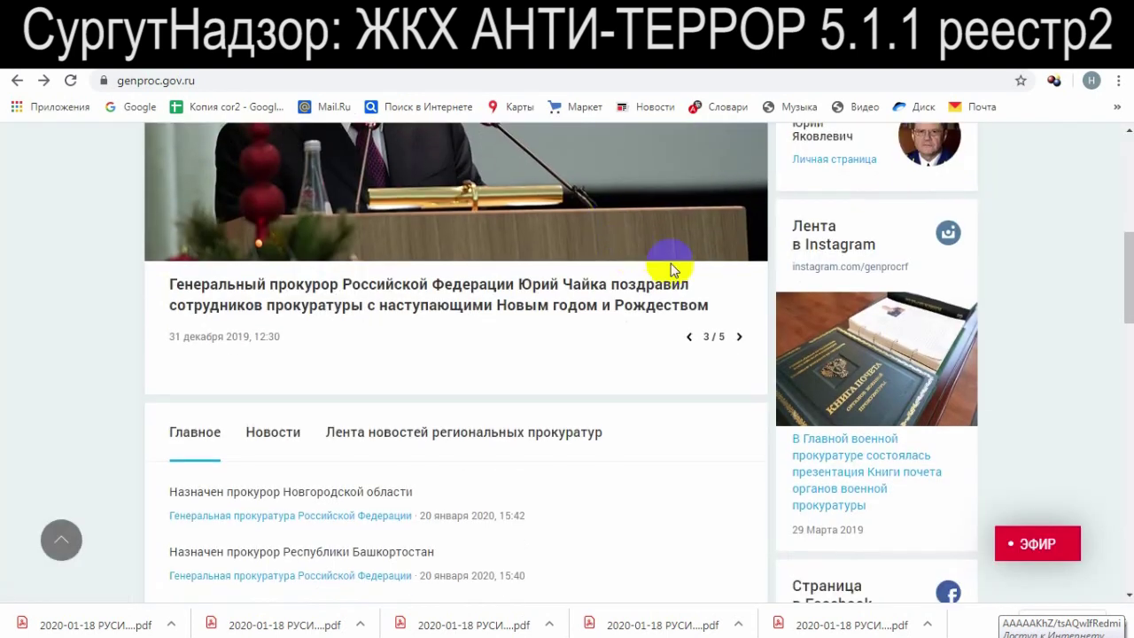
{"action": "scroll", "coordinate": [666, 268], "scroll_direction": "up", "scroll_amount": 5}
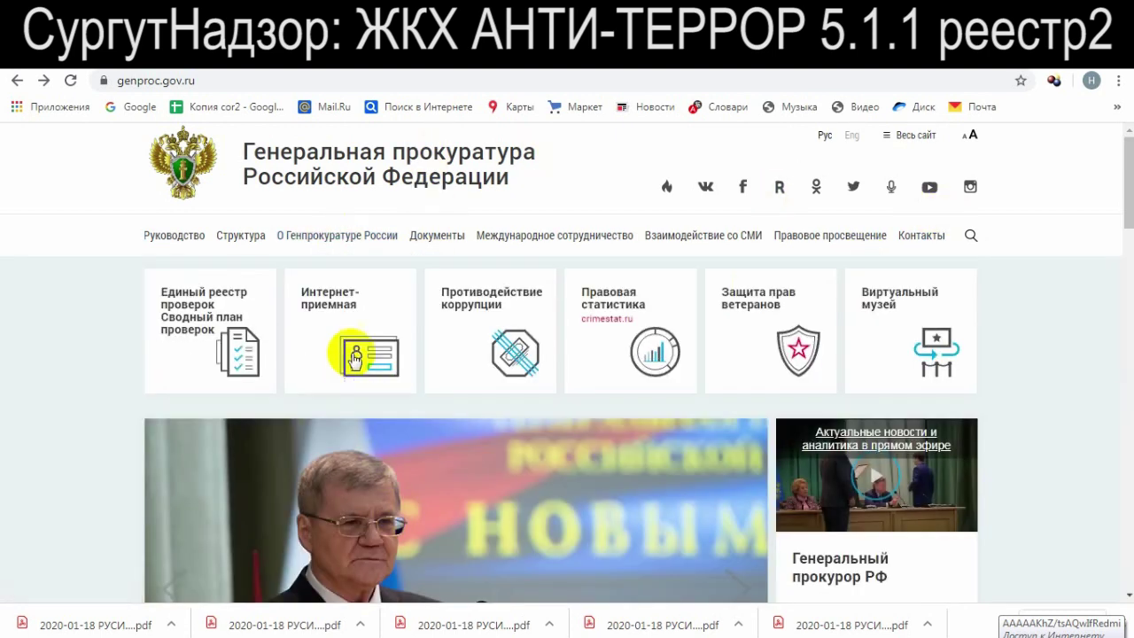
Open «Интернет-приемная» from the home page again and agree to the conditions for sending an appeal
{"action": "left_click", "coordinate": [354, 356]}
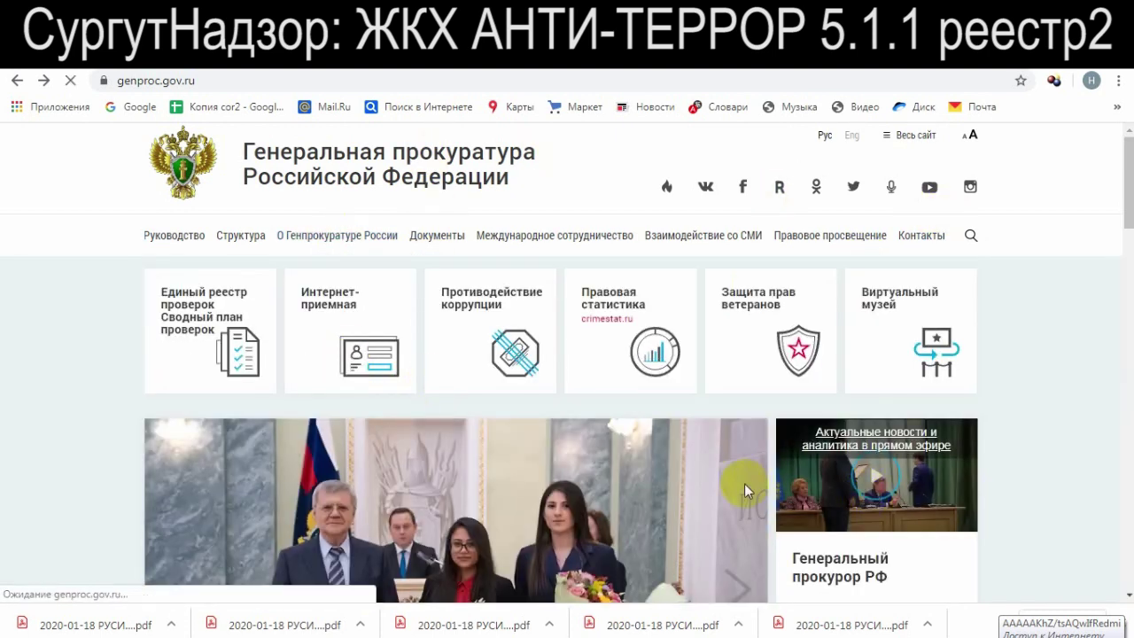
{"action": "scroll", "coordinate": [443, 461], "scroll_direction": "down", "scroll_amount": 15}
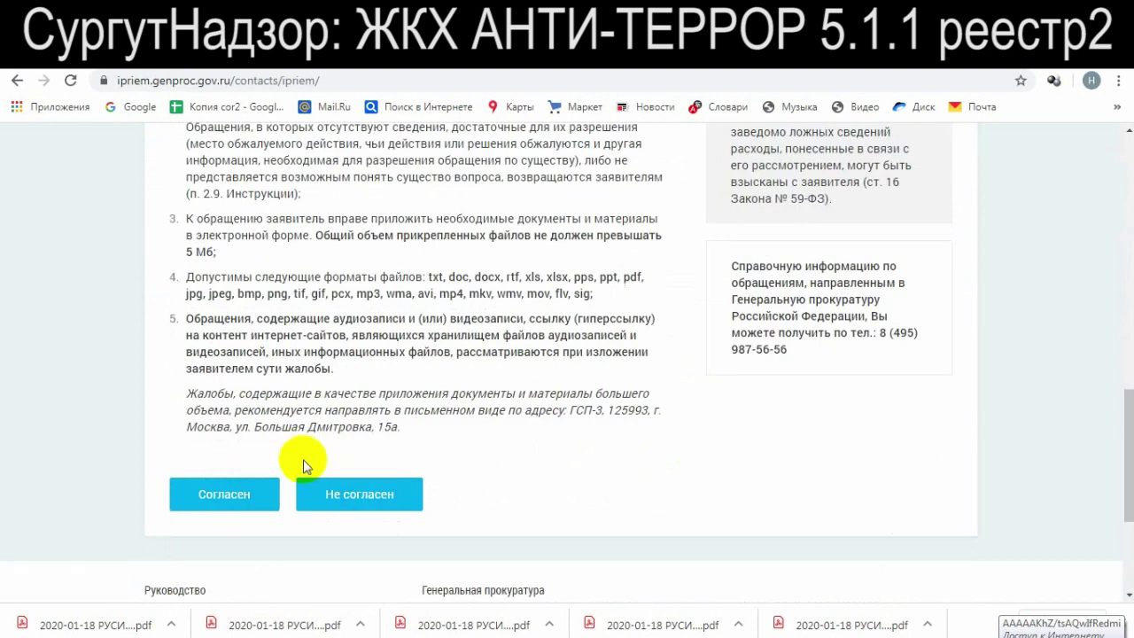
{"action": "left_click", "coordinate": [226, 496]}
Fill in the applicant's surname, first name and patronymic, choose «Россия» as the country where rights were violated, and continue
{"action": "scroll", "coordinate": [694, 363], "scroll_direction": "down", "scroll_amount": 4}
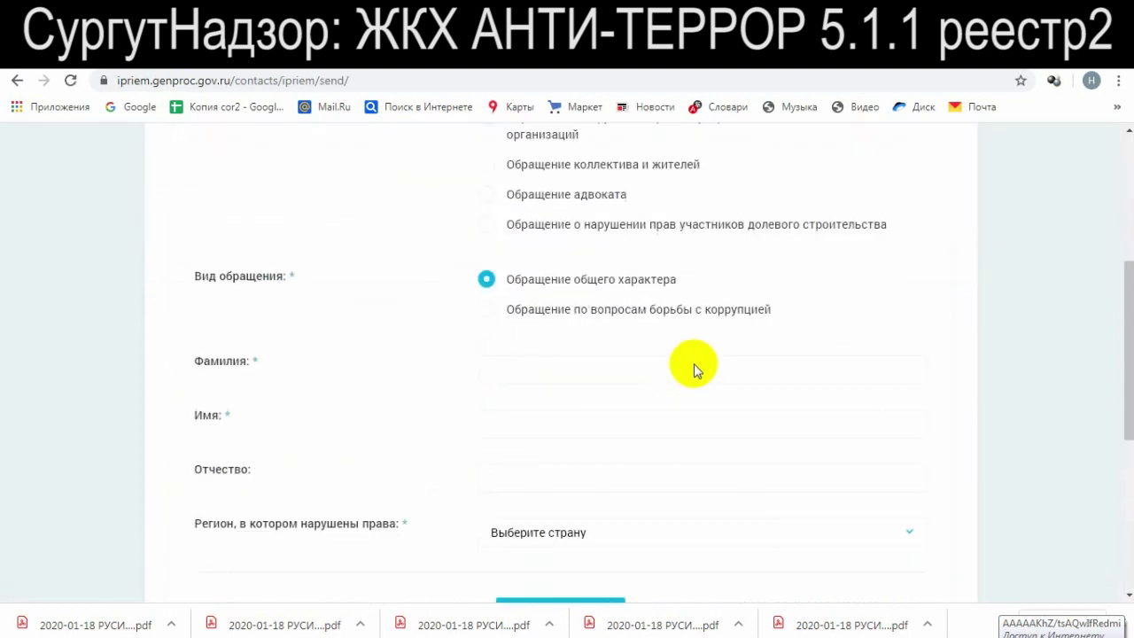
{"action": "left_click", "coordinate": [559, 373]}
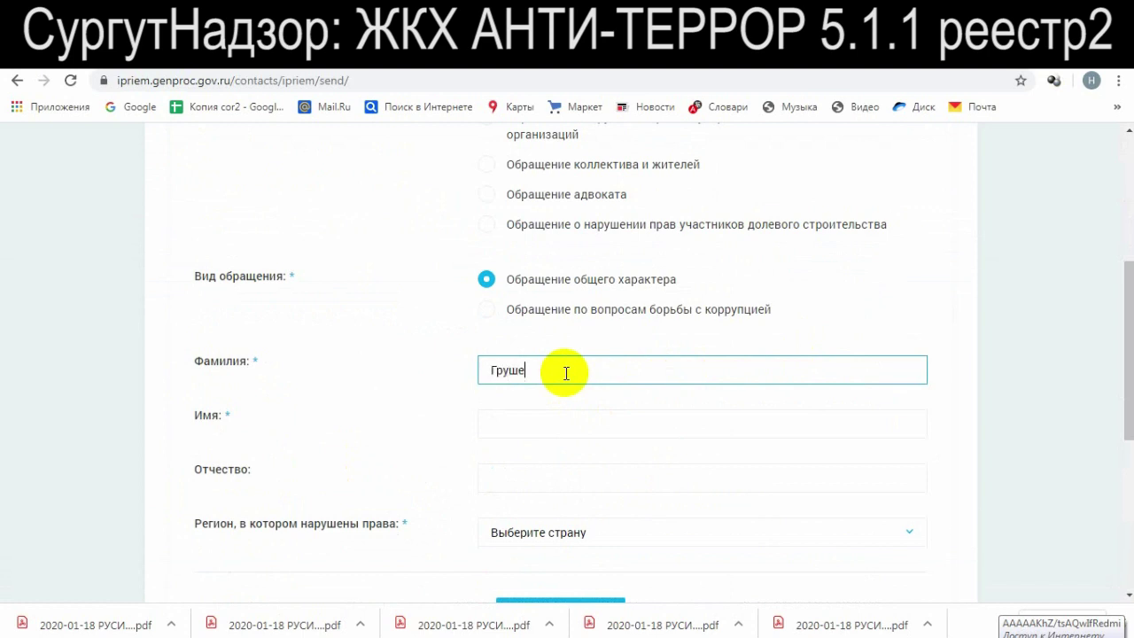
{"action": "key", "text": "Tab"}
{"action": "type", "text": "Тат"}
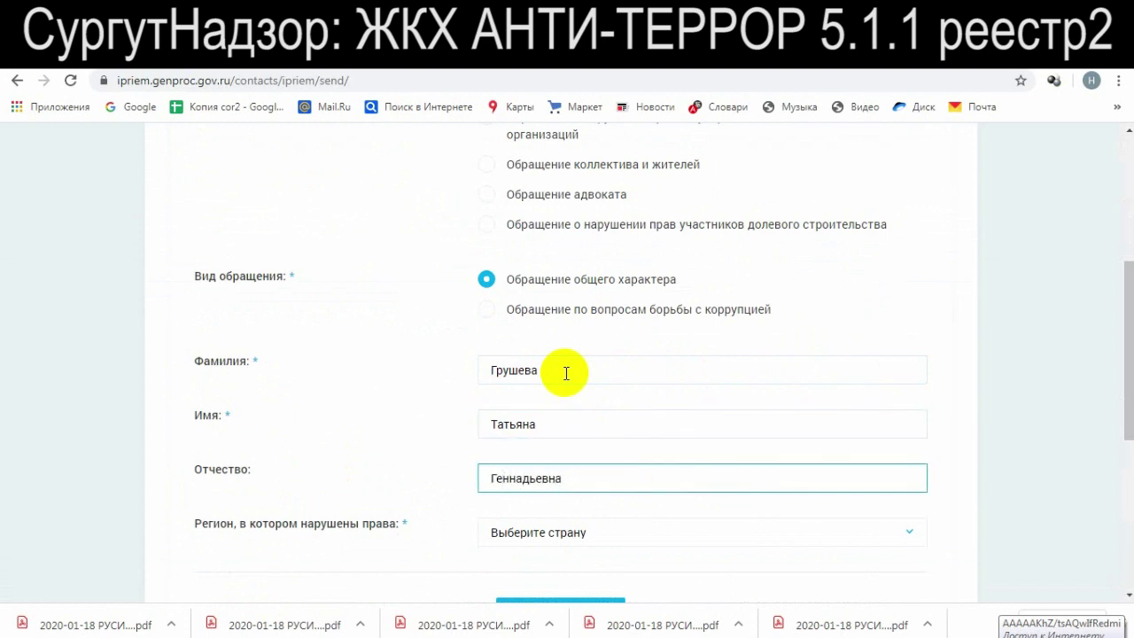
{"action": "scroll", "coordinate": [574, 385], "scroll_direction": "down", "scroll_amount": 2}
{"action": "left_click", "coordinate": [562, 372]}
{"action": "left_click", "coordinate": [552, 404]}
{"action": "left_click", "coordinate": [572, 488]}
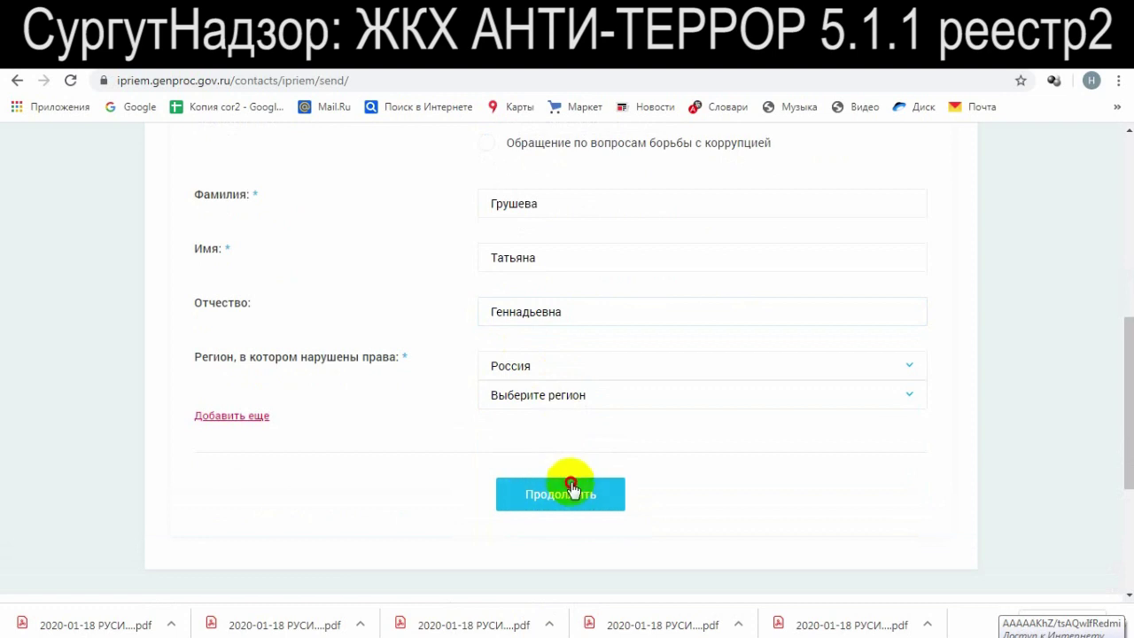
Choose «Ханты-Мансийский автономный округ – Югра» as the region where rights were violated and continue the form
{"action": "left_click", "coordinate": [539, 399]}
{"action": "scroll", "coordinate": [567, 351], "scroll_direction": "down", "scroll_amount": 2}
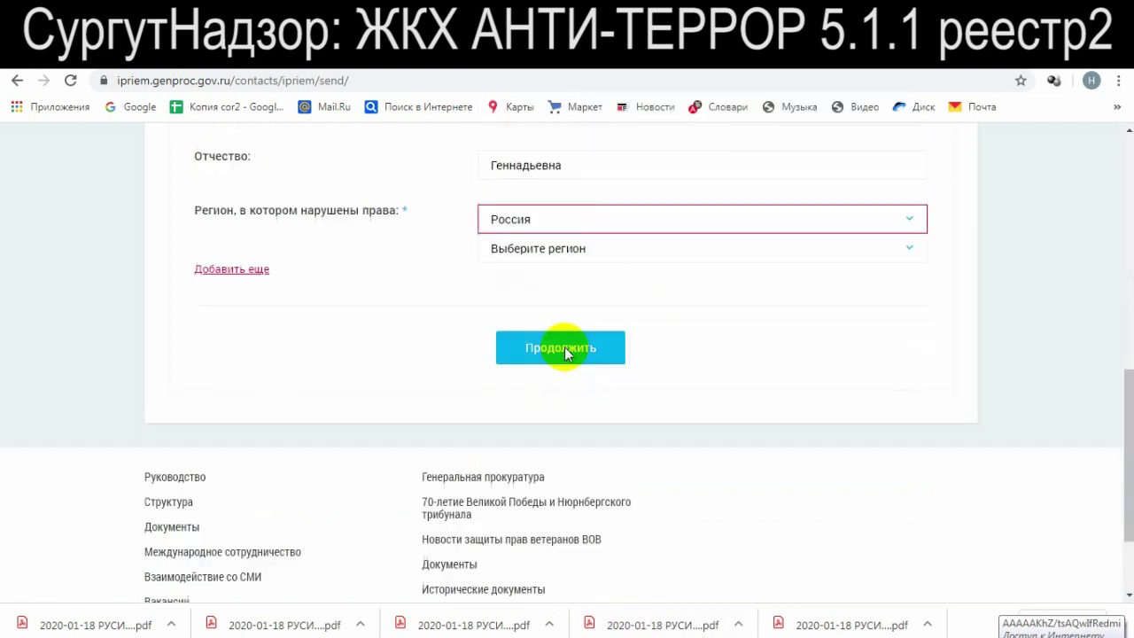
{"action": "scroll", "coordinate": [663, 476], "scroll_direction": "down", "scroll_amount": 1}
{"action": "scroll", "coordinate": [654, 469], "scroll_direction": "up", "scroll_amount": 6}
{"action": "scroll", "coordinate": [582, 468], "scroll_direction": "down", "scroll_amount": 3}
{"action": "left_click", "coordinate": [583, 456]}
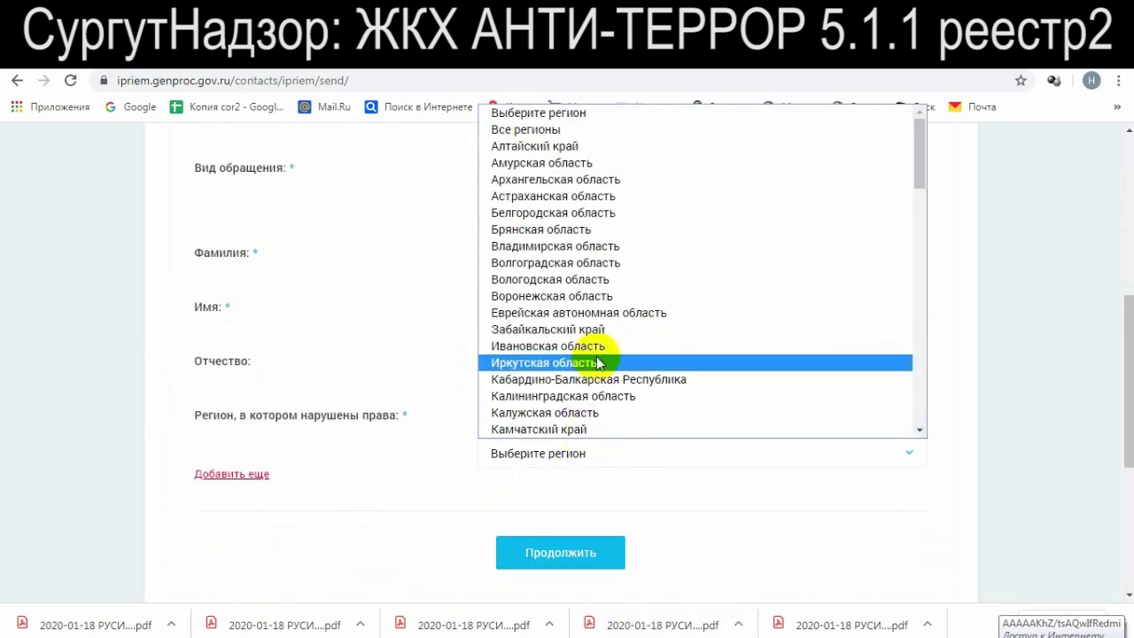
{"action": "scroll", "coordinate": [599, 363], "scroll_direction": "down", "scroll_amount": 10}
{"action": "left_click", "coordinate": [608, 324]}
{"action": "left_click", "coordinate": [562, 566]}
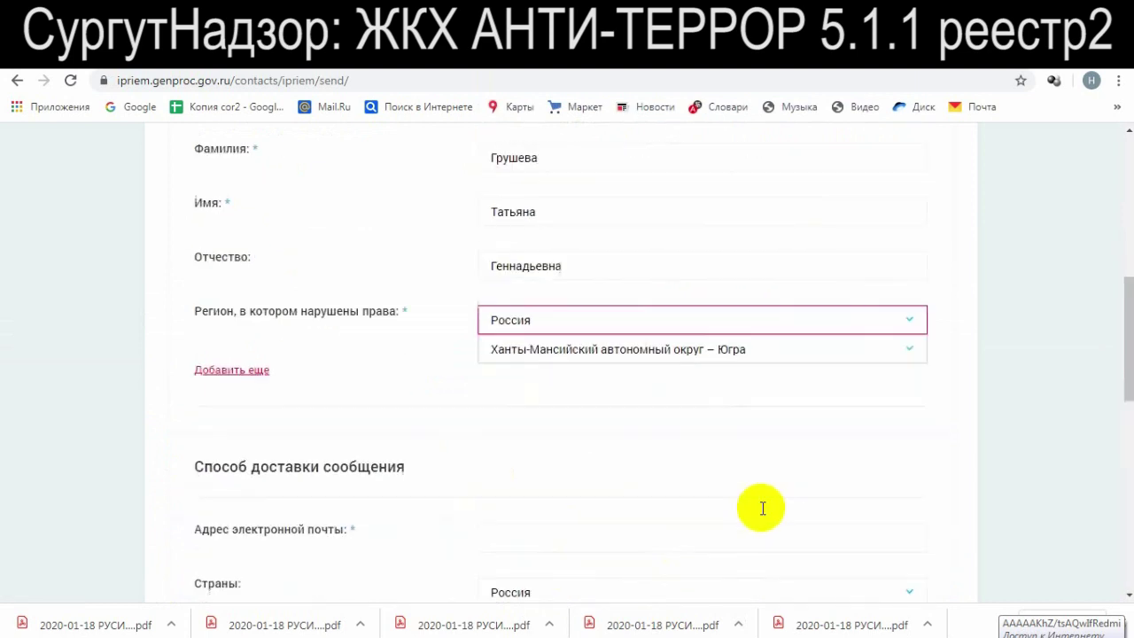
Copy the applicant's e-mail address from the notes file into the delivery section's e-mail field and continue
{"action": "scroll", "coordinate": [762, 509], "scroll_direction": "down", "scroll_amount": 4}
{"action": "key", "text": "alt+Tab"}
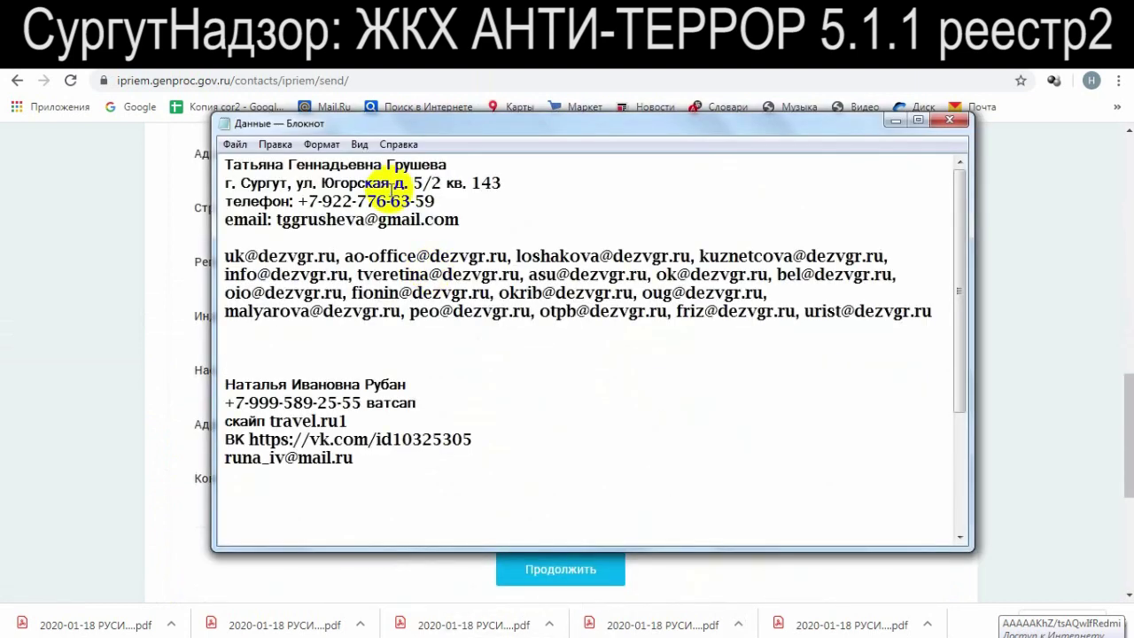
{"action": "left_click_drag", "start_coordinate": [459, 220], "coordinate": [278, 222]}
{"action": "key", "text": "ctrl+c"}
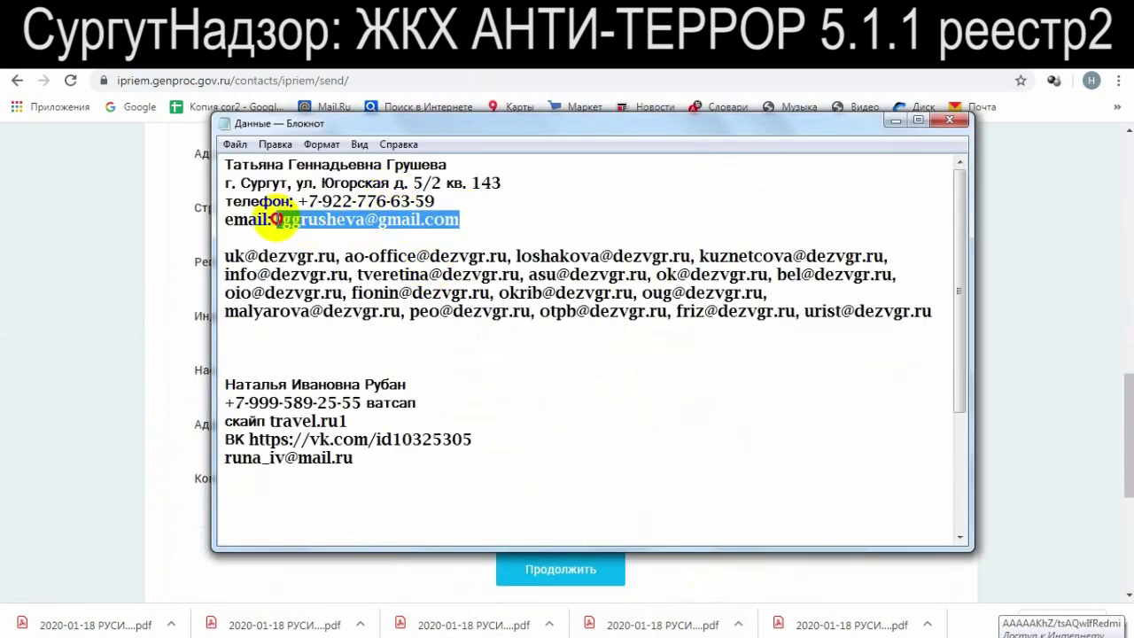
{"action": "left_click", "coordinate": [1025, 342]}
{"action": "left_click", "coordinate": [532, 321]}
{"action": "left_click", "coordinate": [542, 164]}
{"action": "key", "text": "ctrl+v"}
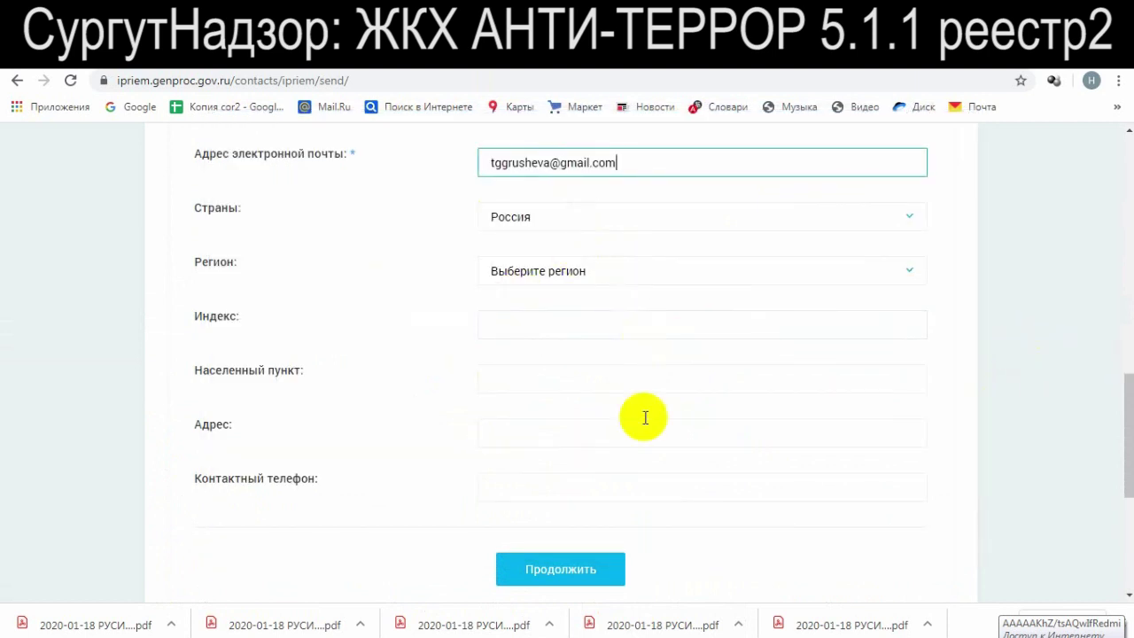
{"action": "left_click", "coordinate": [585, 572]}
Set the appeal's topic to «О нарушениях законодательства об обращениях»
{"action": "scroll", "coordinate": [765, 463], "scroll_direction": "down", "scroll_amount": 5}
{"action": "left_click", "coordinate": [545, 164]}
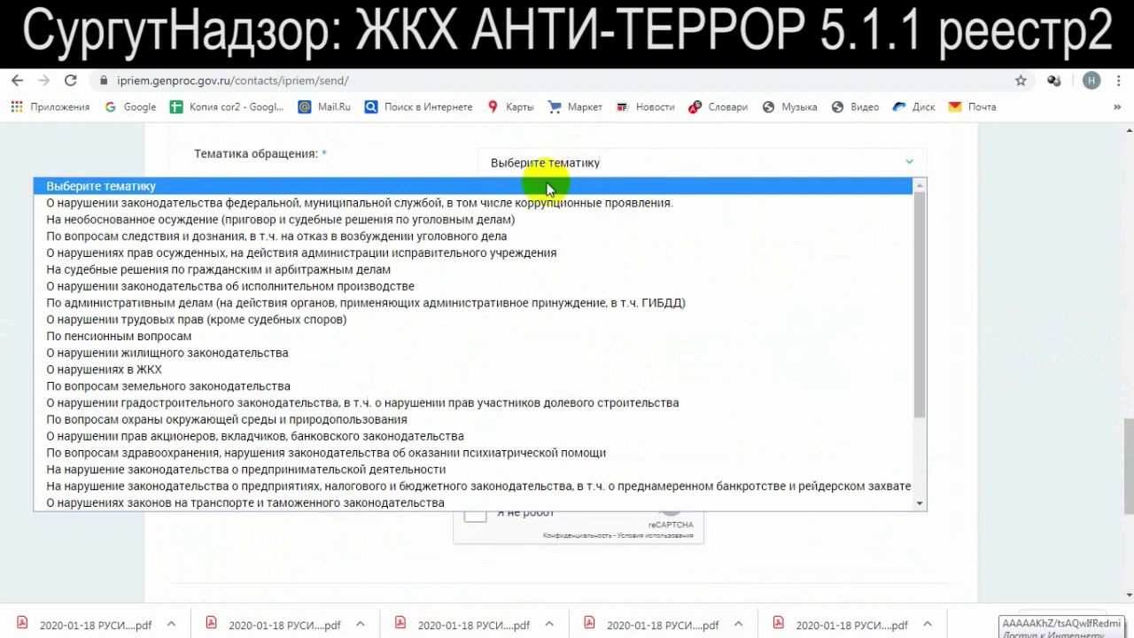
{"action": "left_click", "coordinate": [259, 370]}
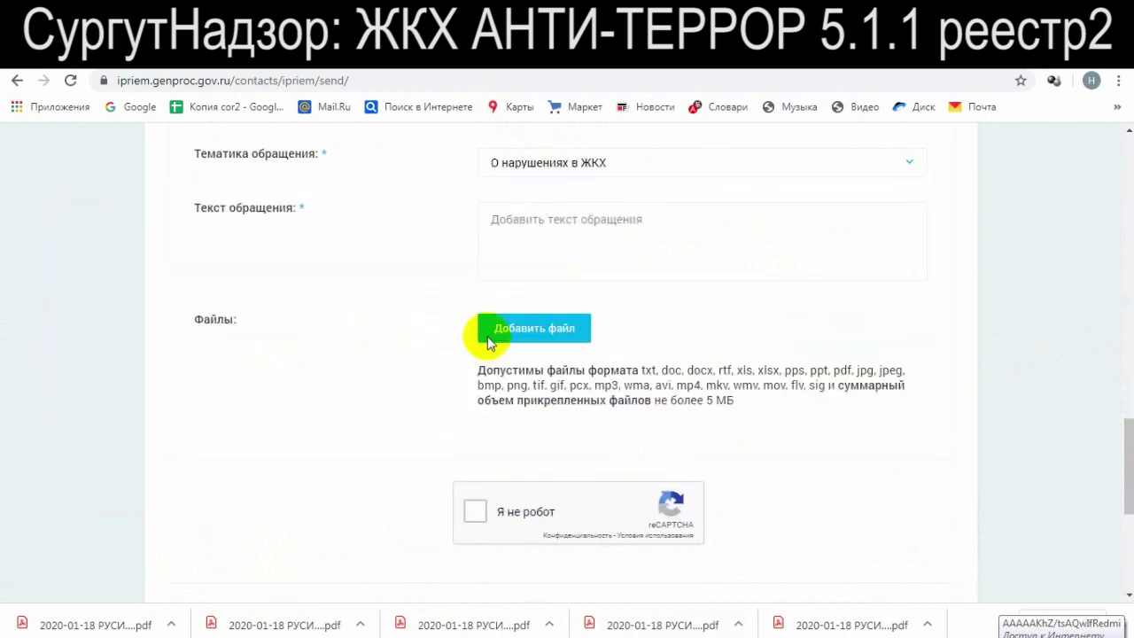
{"action": "left_click", "coordinate": [627, 165]}
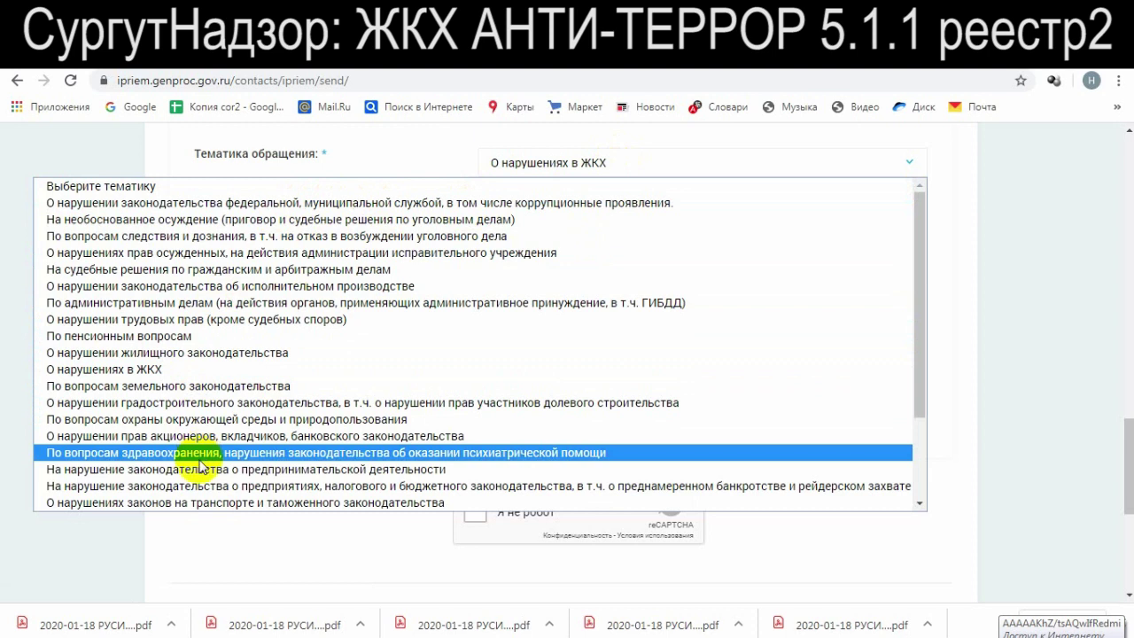
{"action": "scroll", "coordinate": [202, 467], "scroll_direction": "down", "scroll_amount": 3}
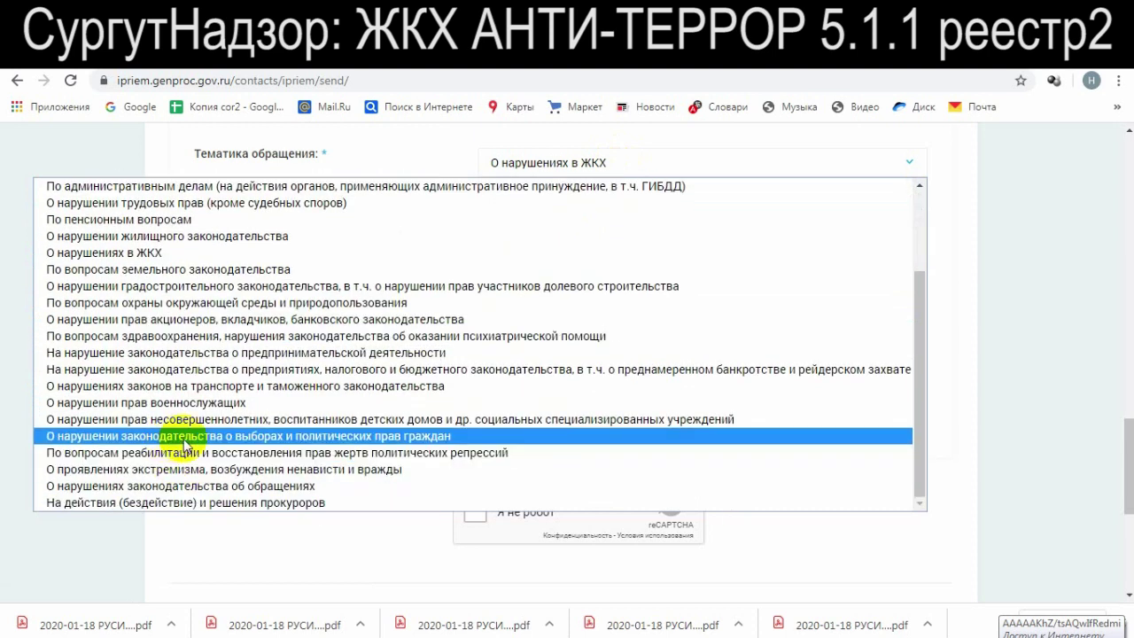
{"action": "left_click", "coordinate": [180, 487]}
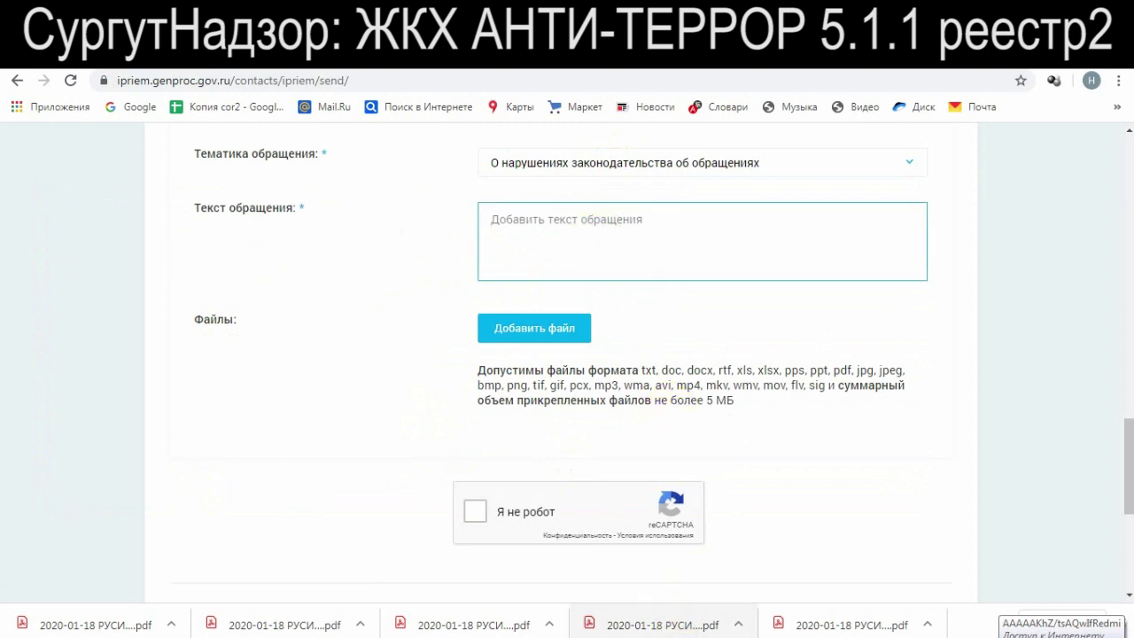
Open the ГенПрок 5.39 КоАП Word document, enable editing, and copy its whole text into the appeal text field
{"action": "key", "text": "alt+Tab"}
{"action": "key", "text": "alt+Tab"}
{"action": "key", "text": "alt+Tab"}
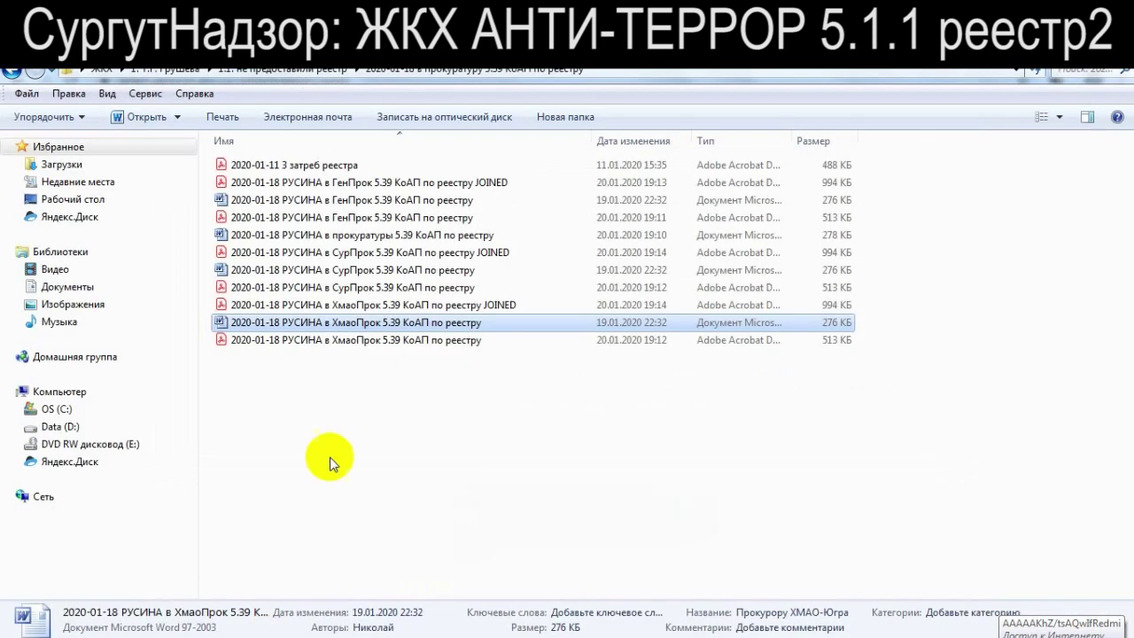
{"action": "double_click", "coordinate": [308, 201]}
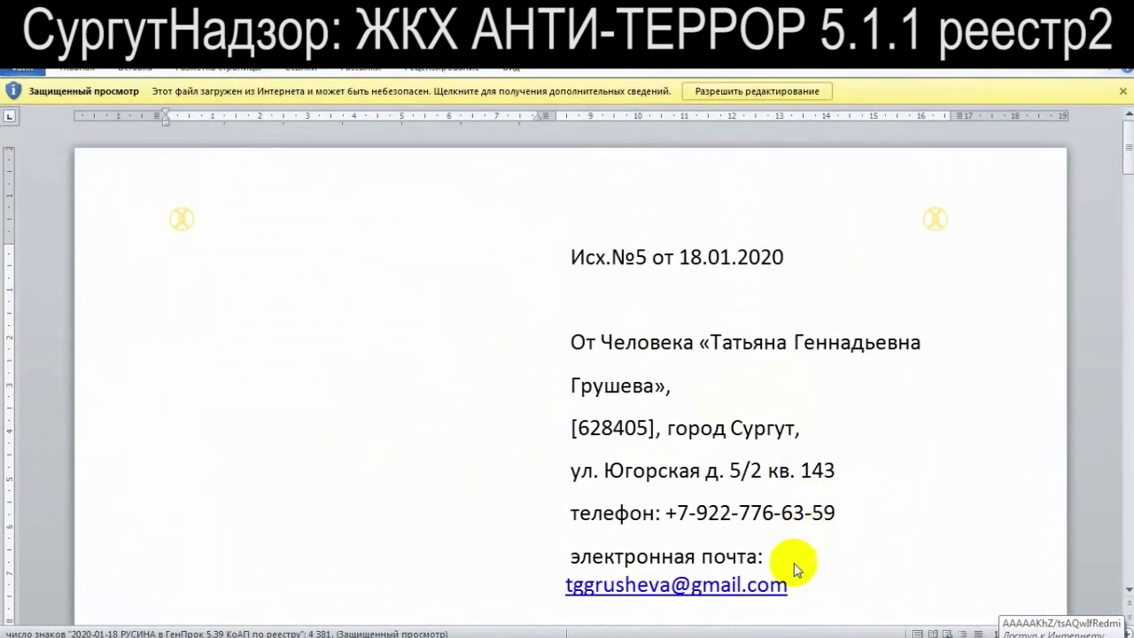
{"action": "left_click", "coordinate": [734, 92]}
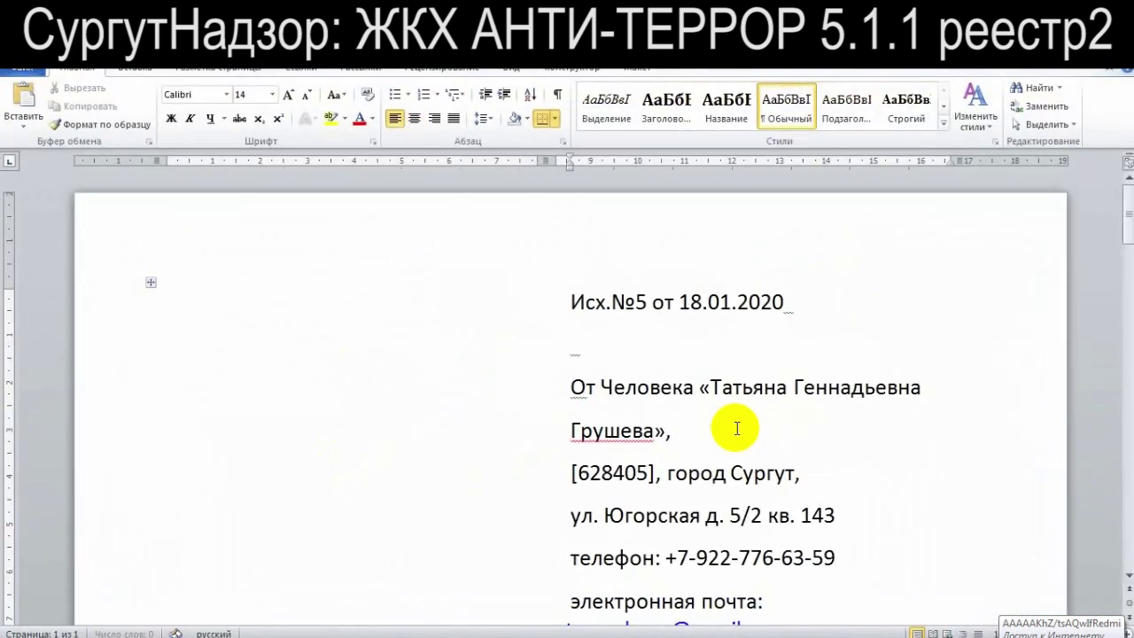
{"action": "key", "text": "ctrl+a"}
{"action": "key", "text": "ctrl+c"}
{"action": "key", "text": "alt+Tab"}
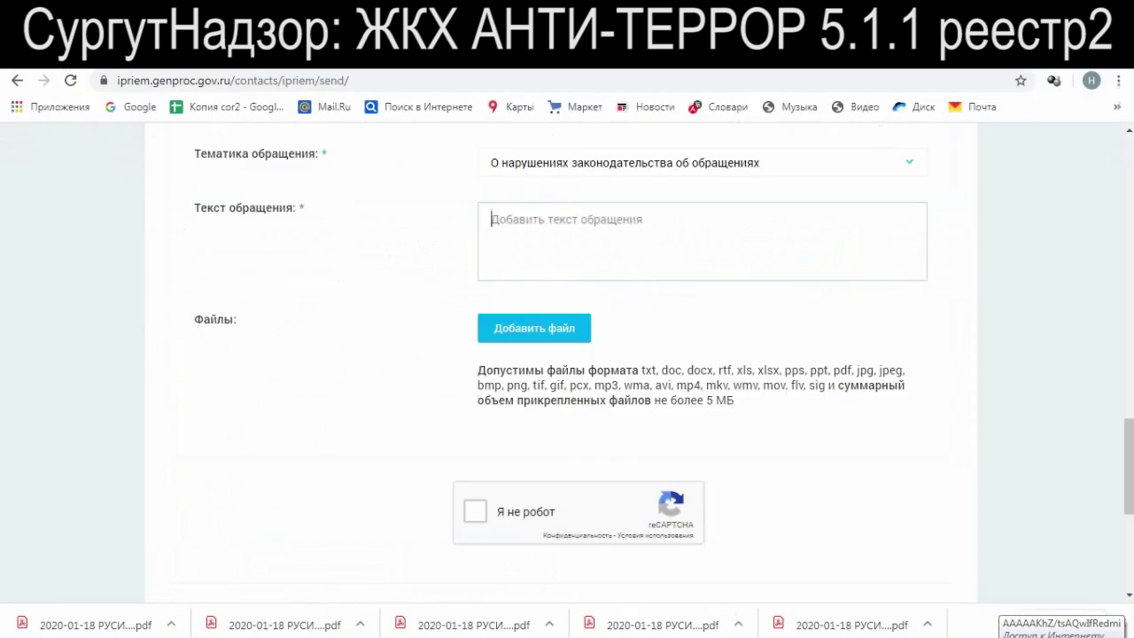
{"action": "left_click", "coordinate": [587, 261]}
{"action": "key", "text": "ctrl+v"}
Attach the ГенПрок 5.39 КоАП JOINED PDF, complete the «Я не робот» check and submit the appeal
{"action": "left_click", "coordinate": [532, 335]}
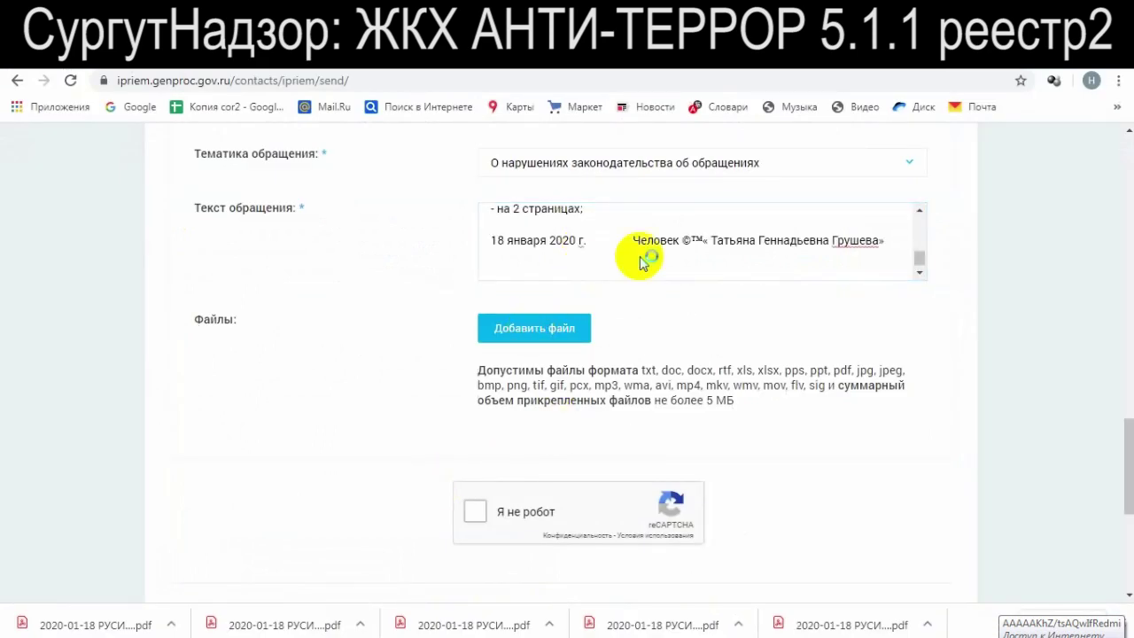
{"action": "double_click", "coordinate": [327, 168]}
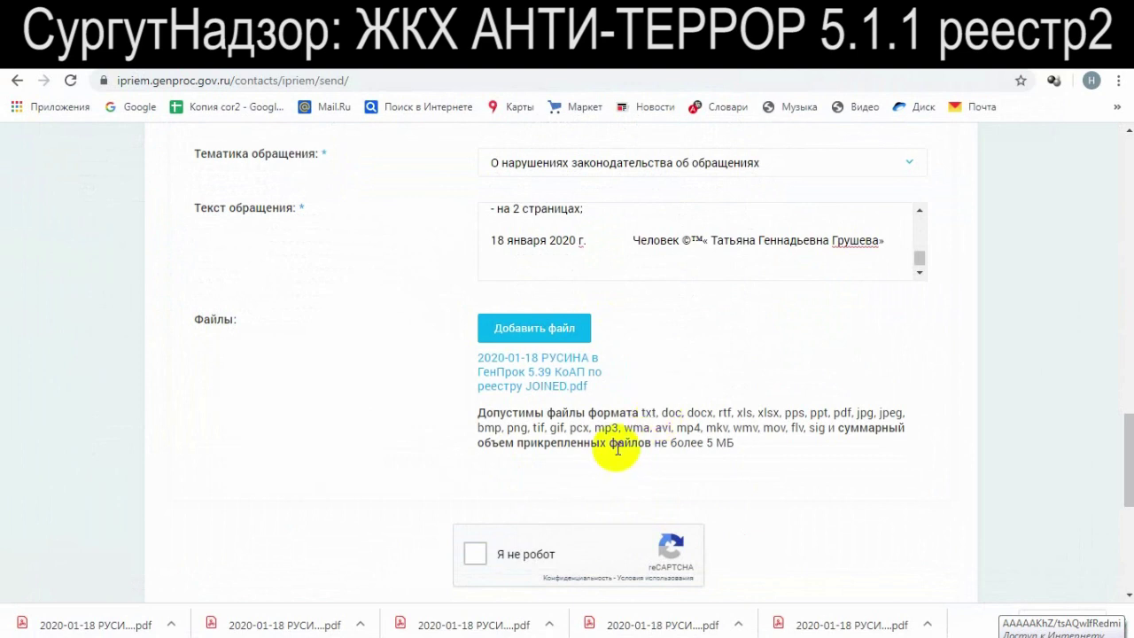
{"action": "scroll", "coordinate": [523, 448], "scroll_direction": "down", "scroll_amount": 2}
{"action": "left_click", "coordinate": [476, 390]}
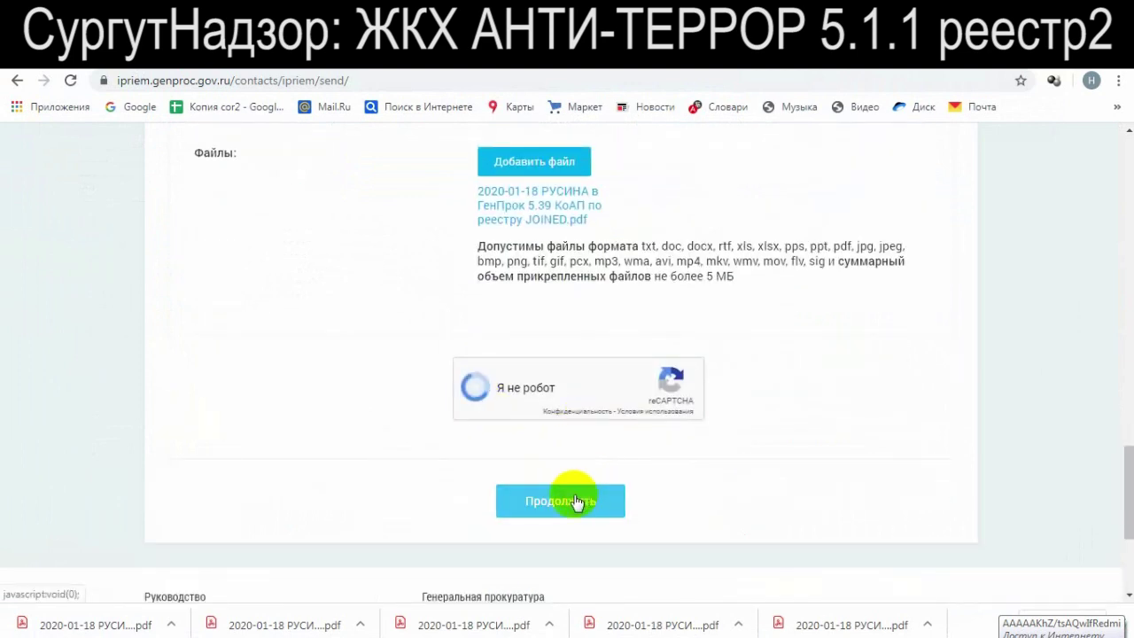
{"action": "left_click", "coordinate": [574, 502]}
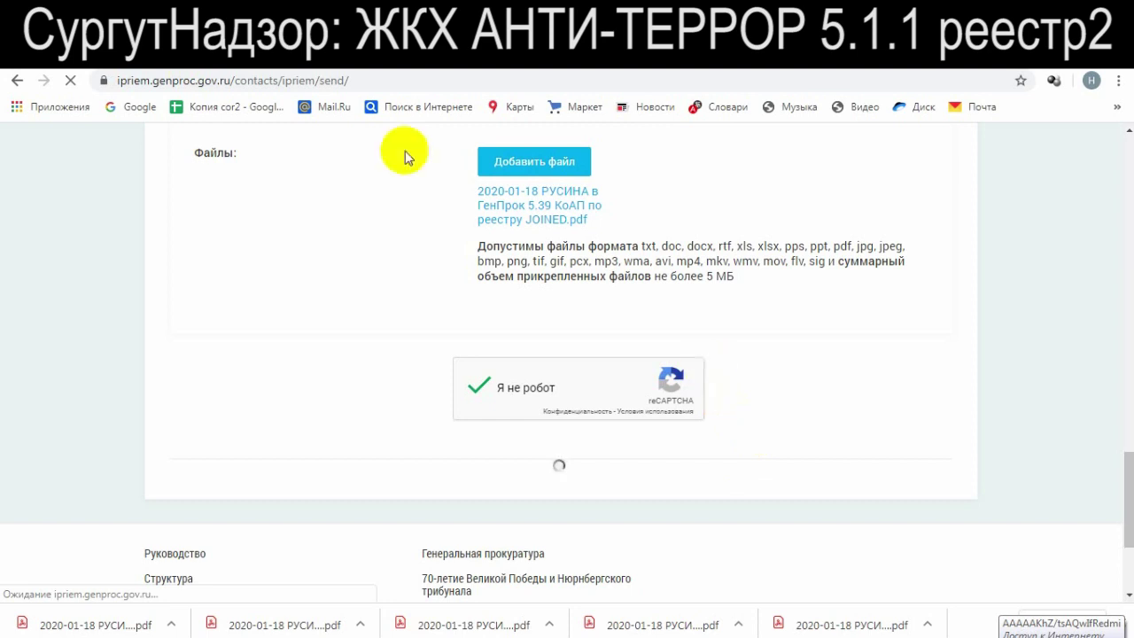
Open the newest «Подтверждение отправки обращения» message in the Gmail inbox and follow its confirmation link
{"action": "left_click", "coordinate": [142, 54]}
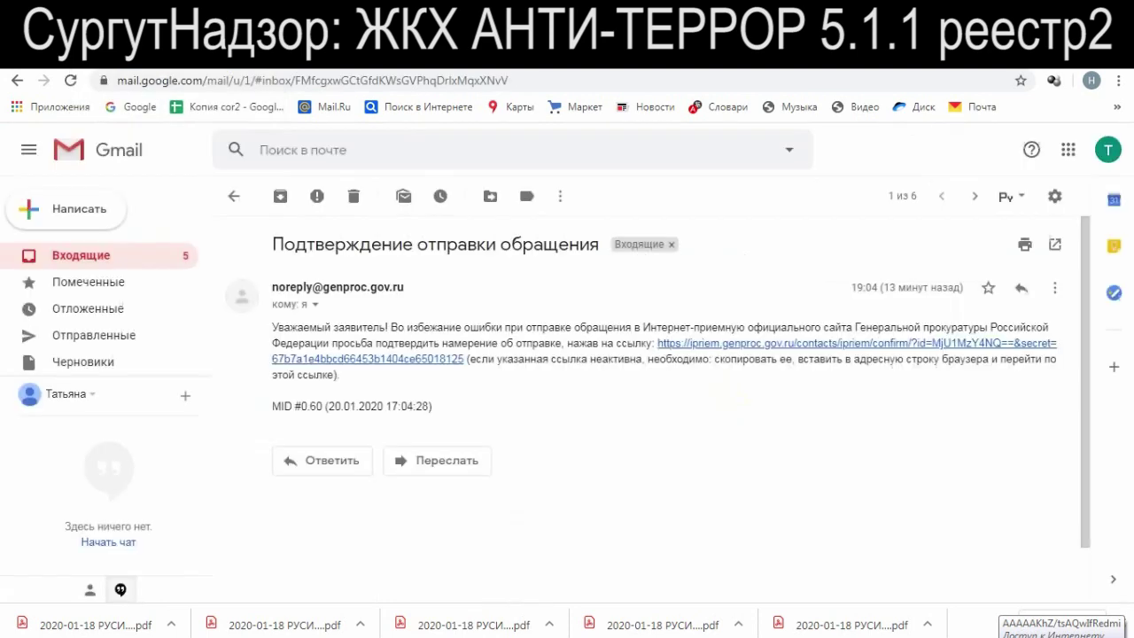
{"action": "left_click", "coordinate": [80, 257]}
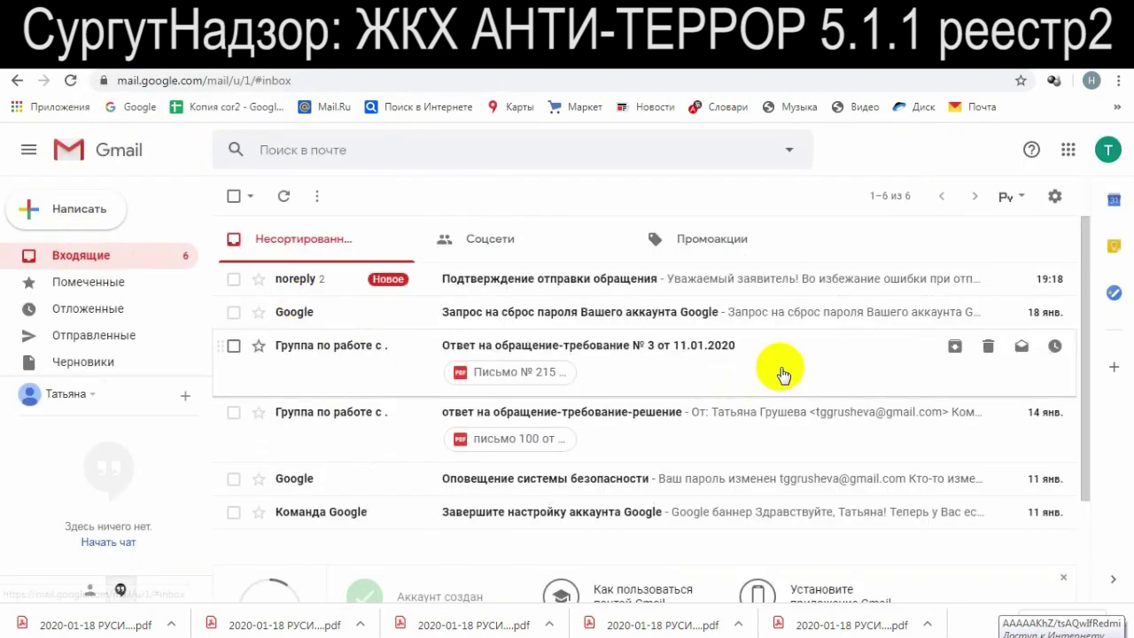
{"action": "left_click", "coordinate": [483, 282]}
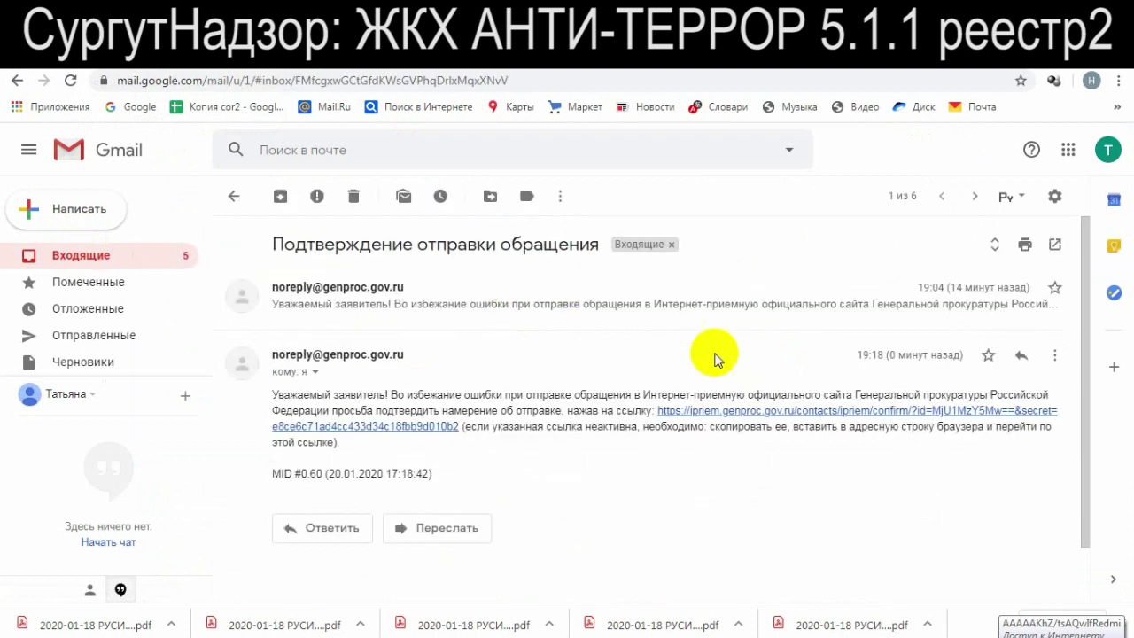
{"action": "left_click", "coordinate": [434, 427]}
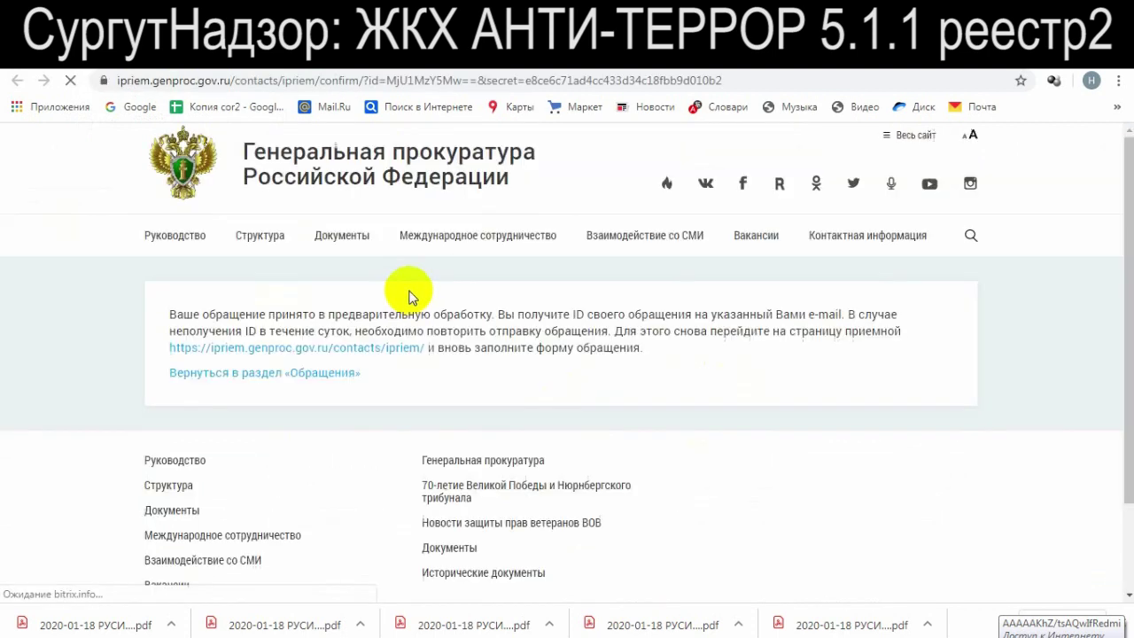
Return to the confirmation message for its time and record 19:18 as the sending time in the spreadsheet's сурпрок row for outgoing no. 5
{"action": "left_click", "coordinate": [142, 54]}
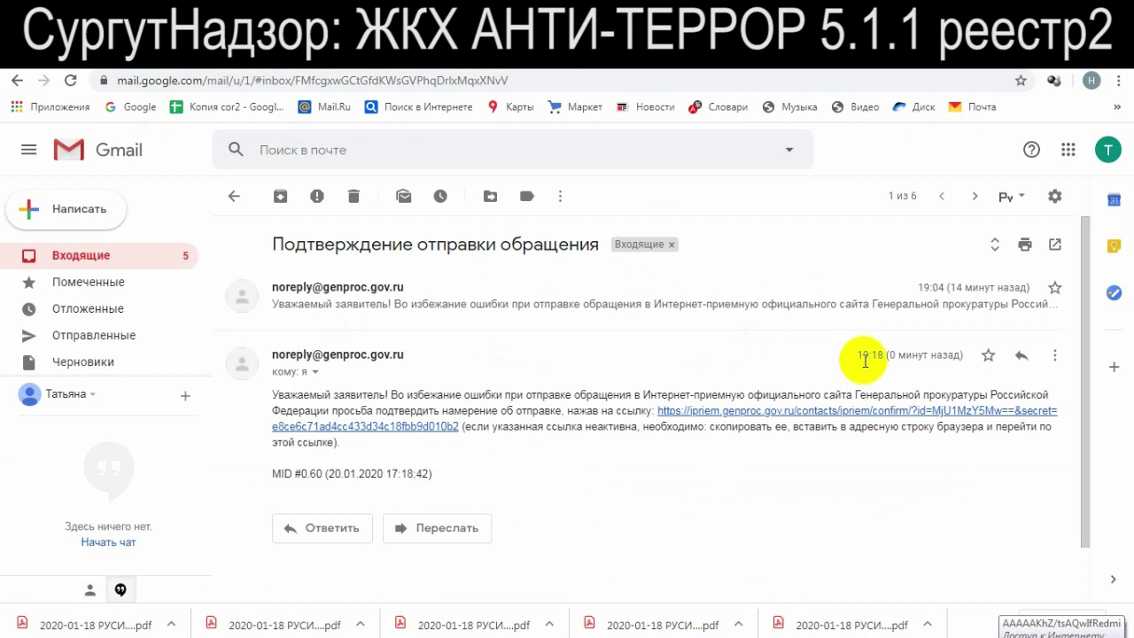
{"action": "left_click_drag", "start_coordinate": [860, 354], "coordinate": [873, 354]}
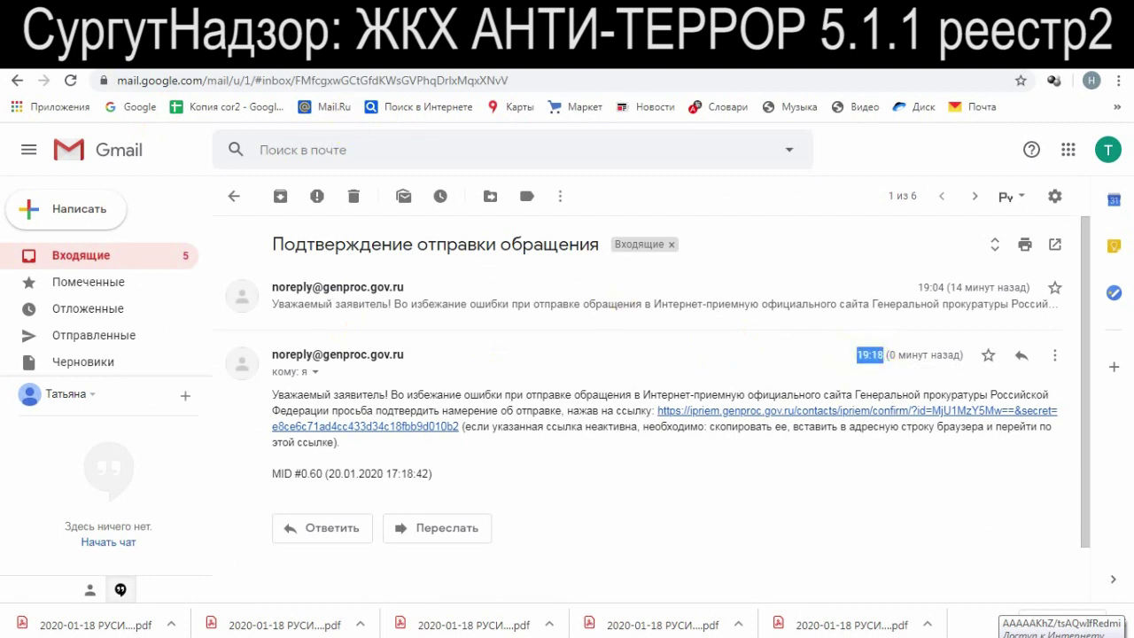
{"action": "key", "text": "ctrl+Tab"}
{"action": "left_click", "coordinate": [182, 380]}
{"action": "type", "text": "19:18"}
{"action": "key", "text": "ctrl+shift+Left"}
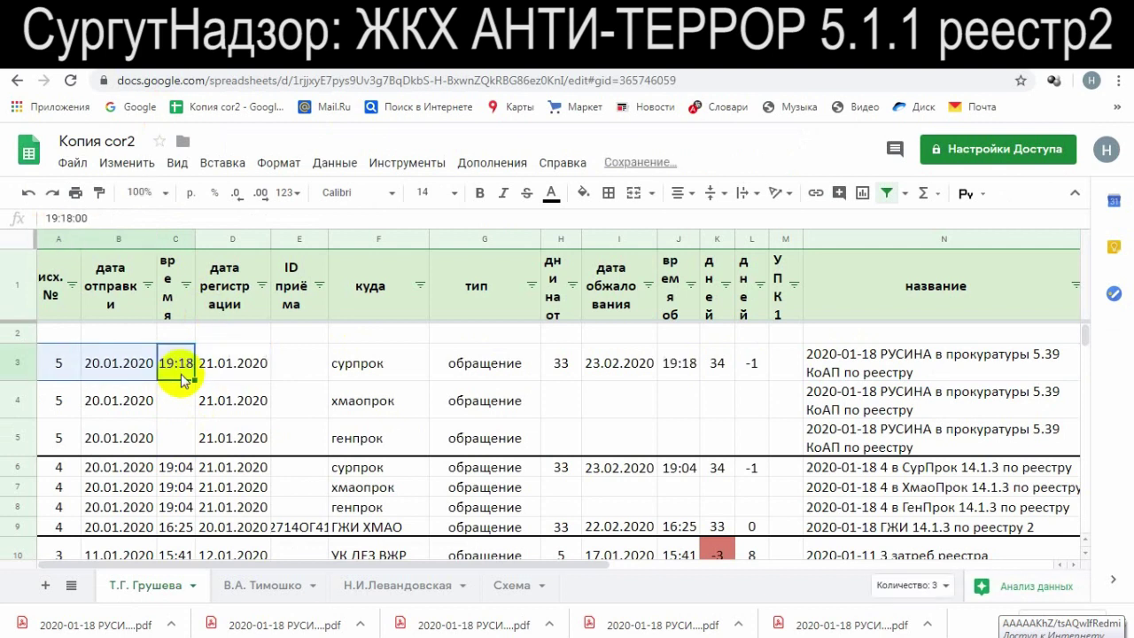
{"action": "key", "text": "ctrl+shift+Left"}
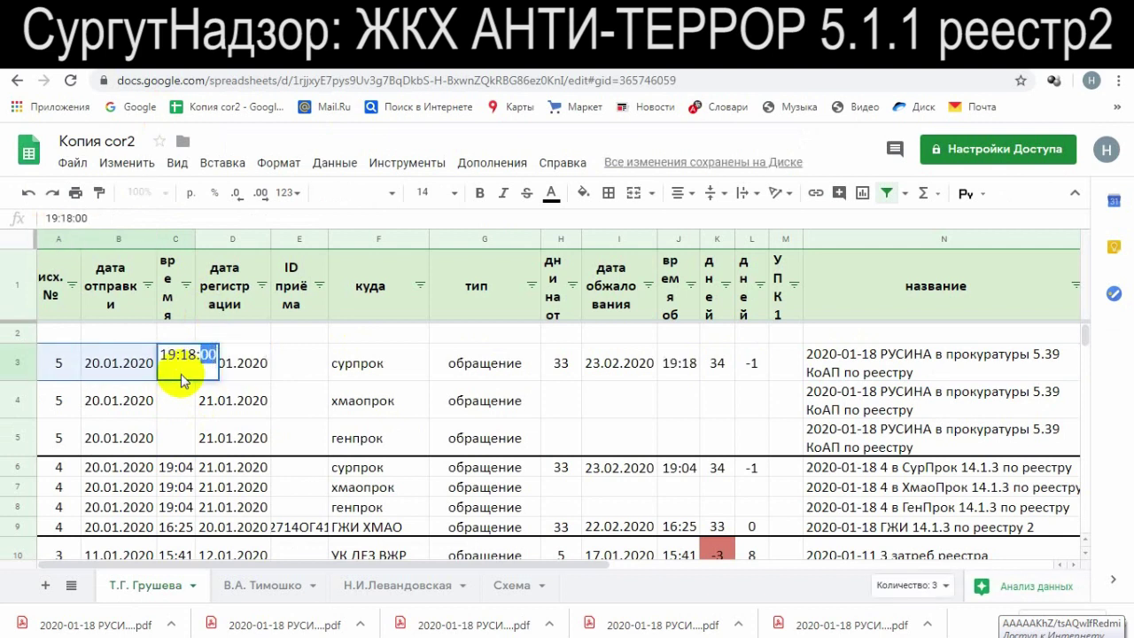
{"action": "key", "text": "Escape"}
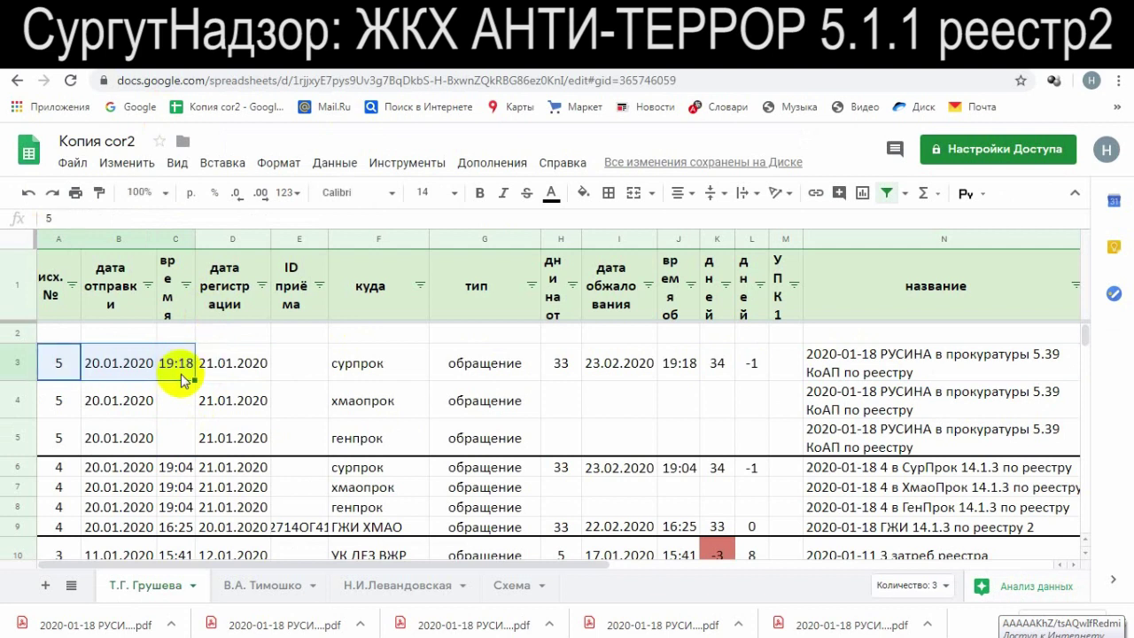
Enter 19:18:00 as the sending time in the хмаопрок and генпрок rows of outgoing no. 5
{"action": "key", "text": "Down"}
{"action": "key", "text": "Left"}
{"action": "key", "text": "Right"}
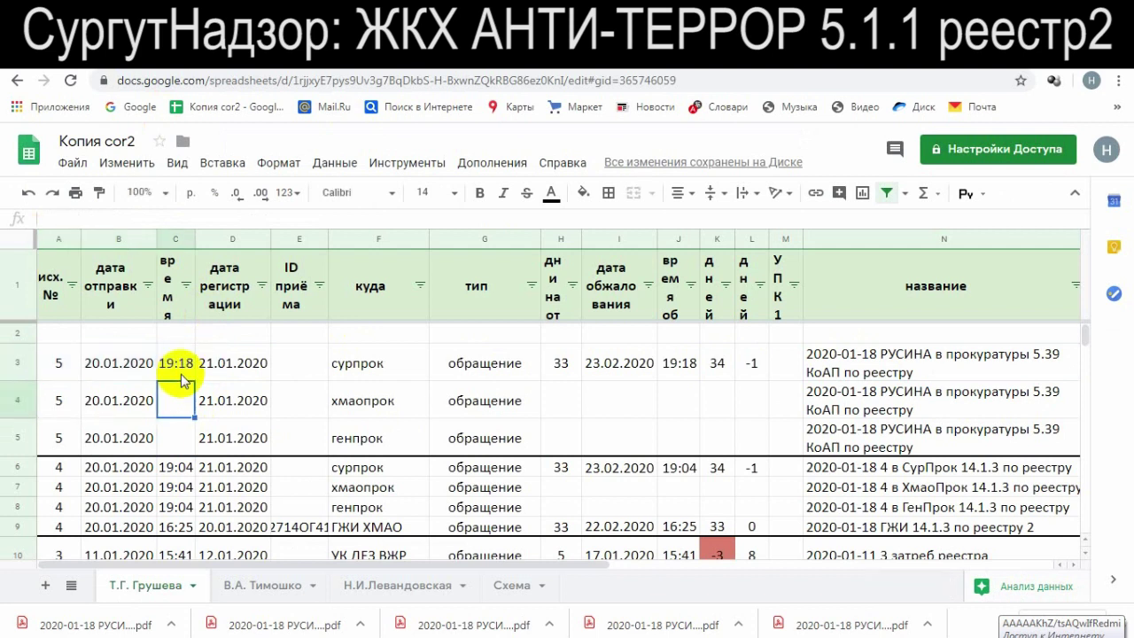
{"action": "type", "text": "19:18:00"}
{"action": "key", "text": "Return"}
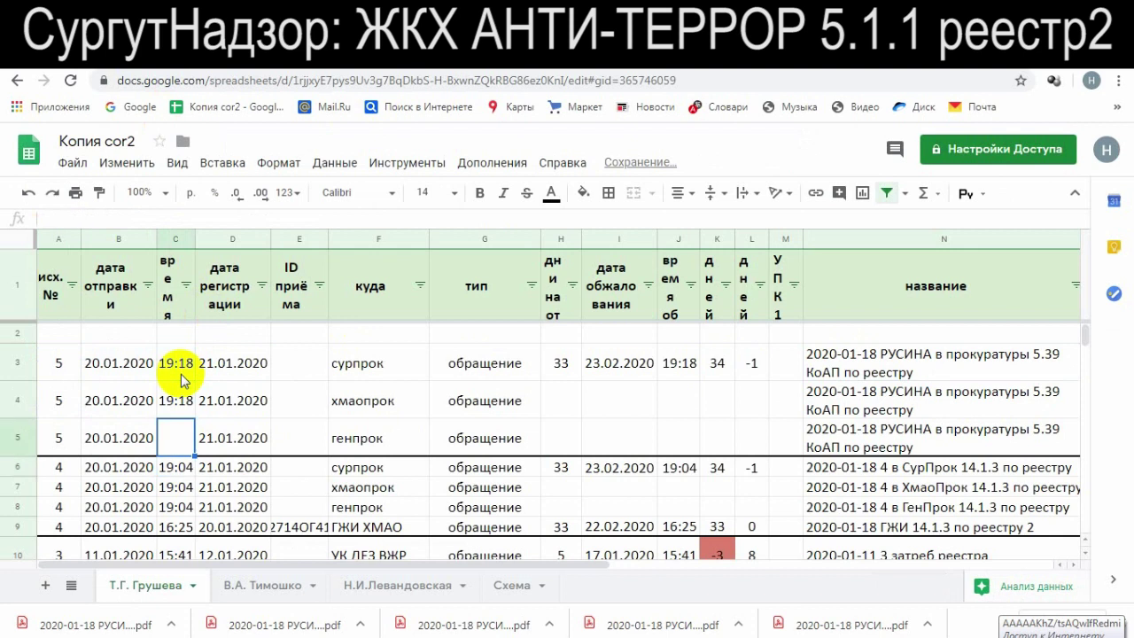
{"action": "type", "text": "19:18:00"}
{"action": "key", "text": "Return"}
{"action": "key", "text": "Down"}
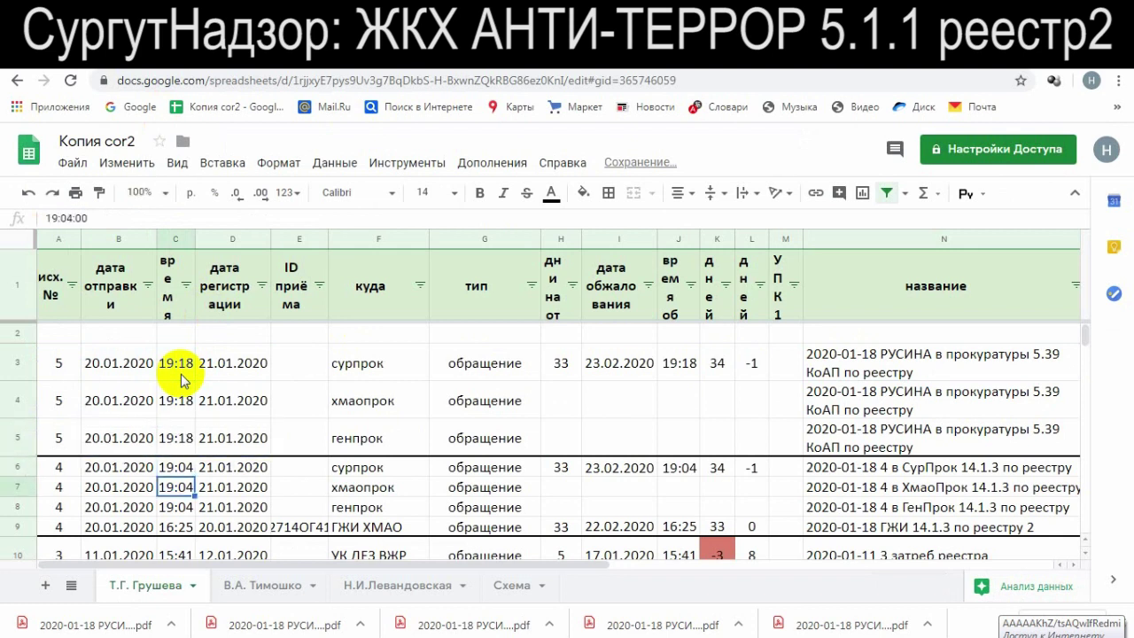
Check the «ID приёма» and «куда» cells in the rows for outgoing nos. 4 and 5
{"action": "scroll", "coordinate": [171, 383], "scroll_direction": "down", "scroll_amount": 1}
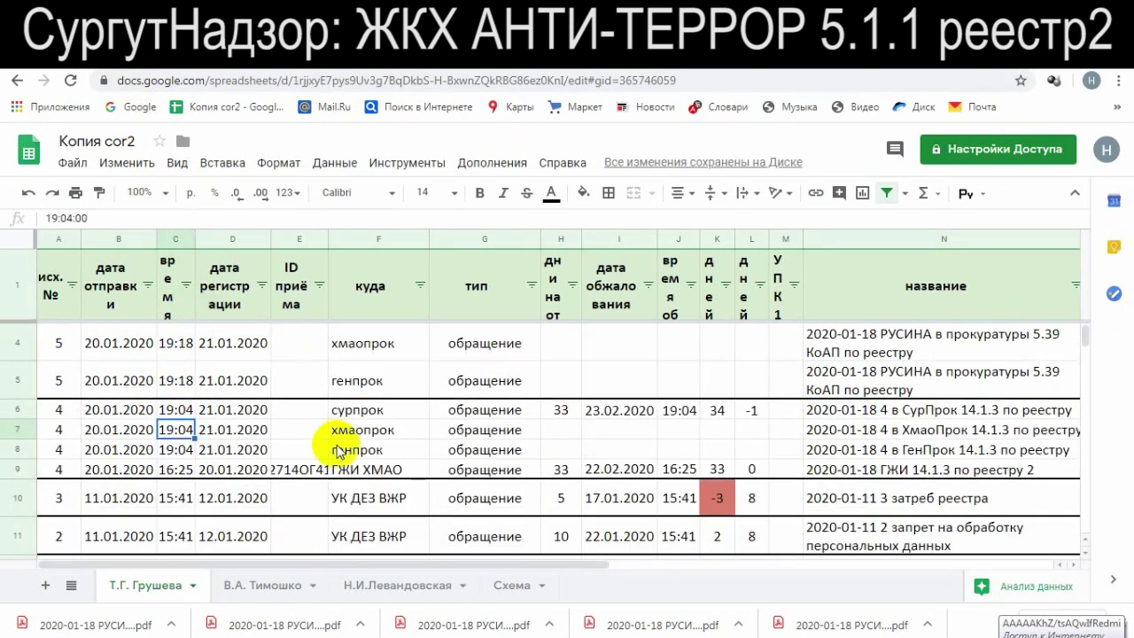
{"action": "left_click", "coordinate": [298, 470]}
{"action": "left_click", "coordinate": [299, 450]}
{"action": "scroll", "coordinate": [359, 452], "scroll_direction": "up", "scroll_amount": 1}
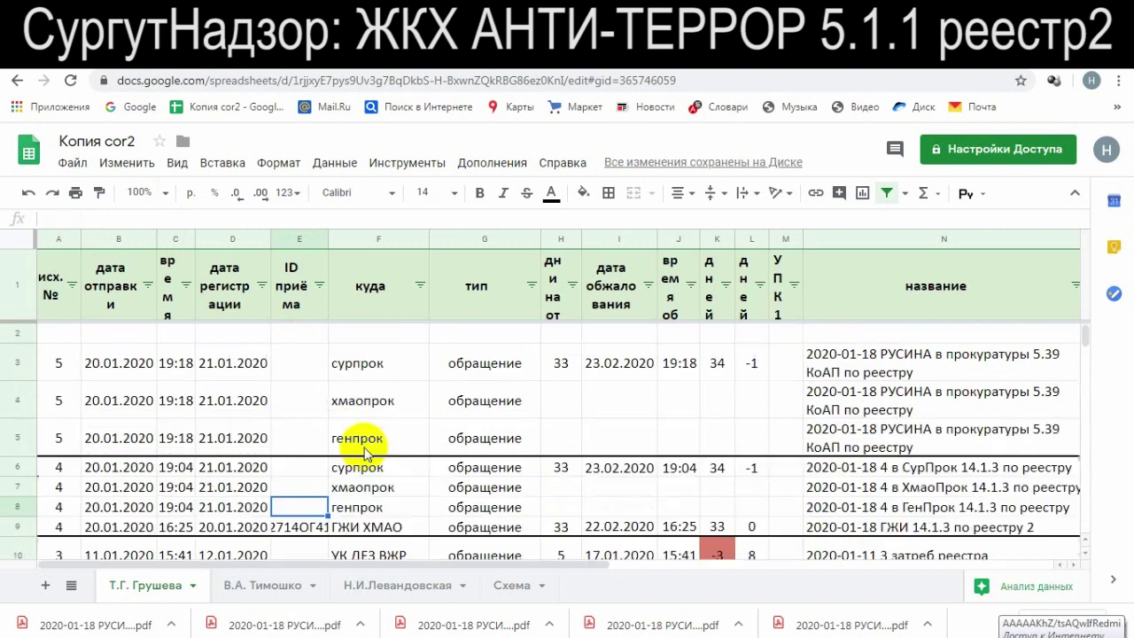
{"action": "left_click", "coordinate": [352, 438]}
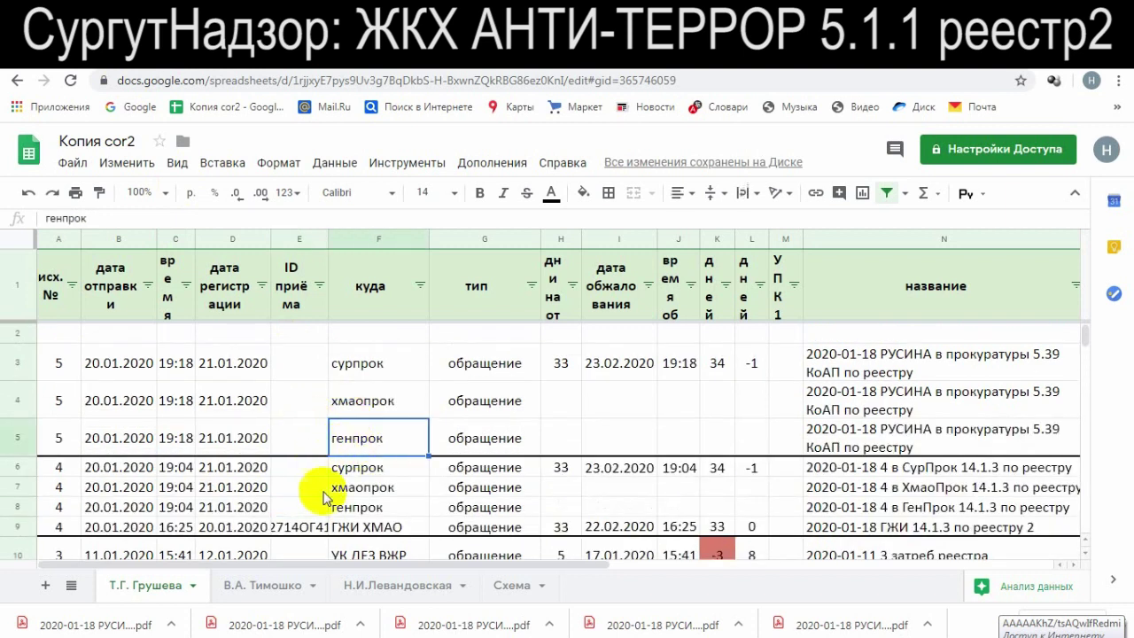
{"action": "left_click_drag", "start_coordinate": [323, 501], "coordinate": [355, 505]}
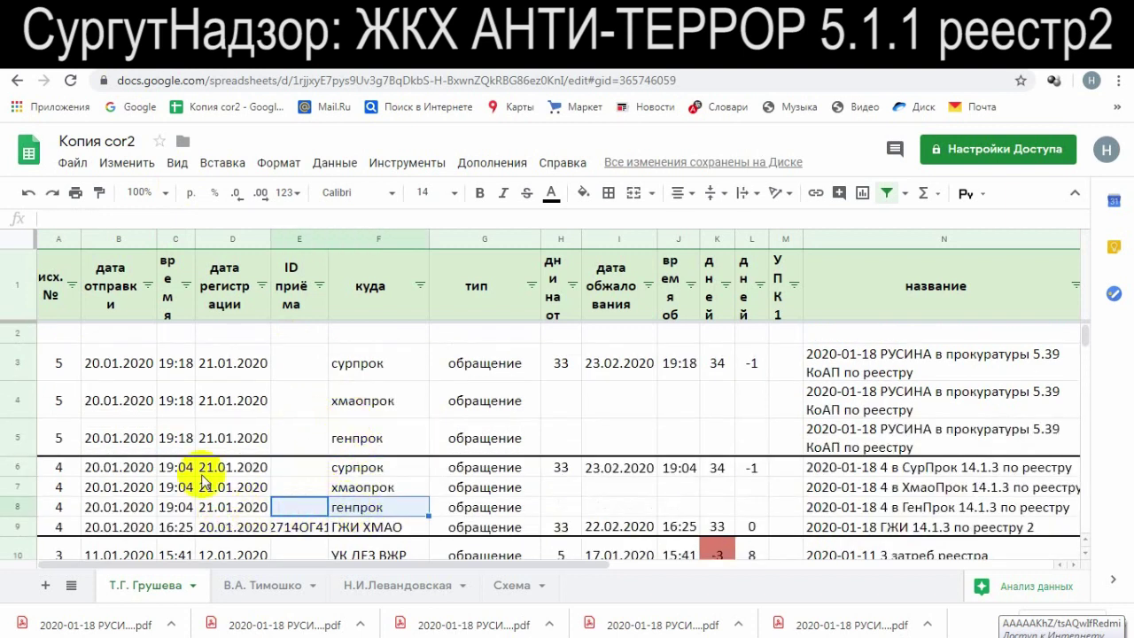
Check the sending times in the rows for outgoing nos. 4 and 5, the figures beside «КоАП», and the sum in column V's header
{"action": "left_click", "coordinate": [168, 434]}
{"action": "left_click", "coordinate": [175, 436]}
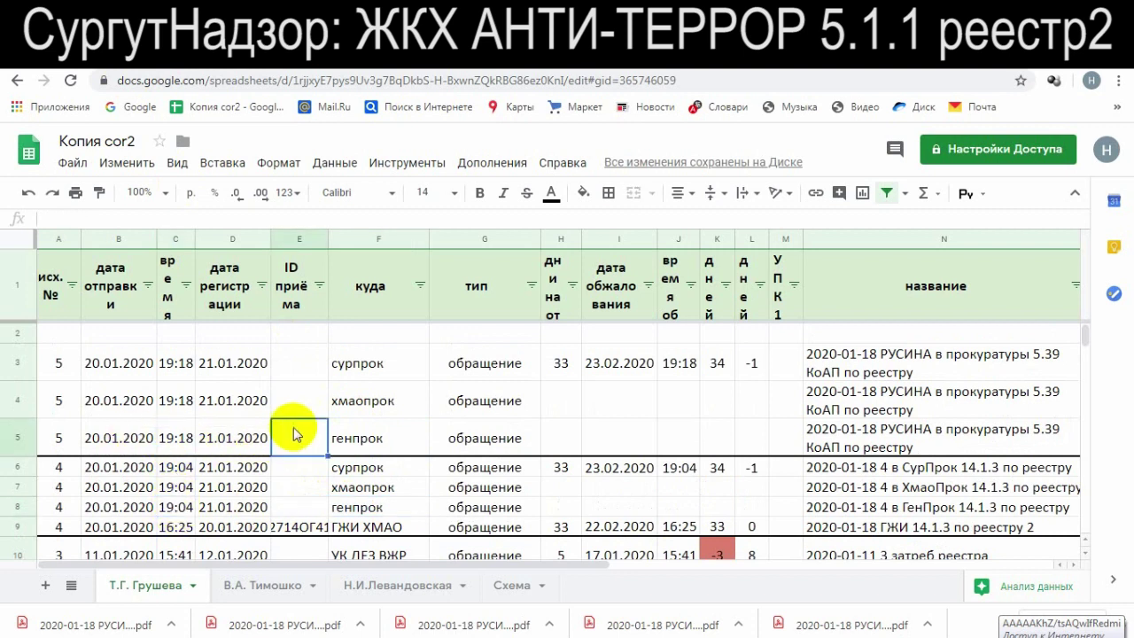
{"action": "left_click", "coordinate": [176, 507]}
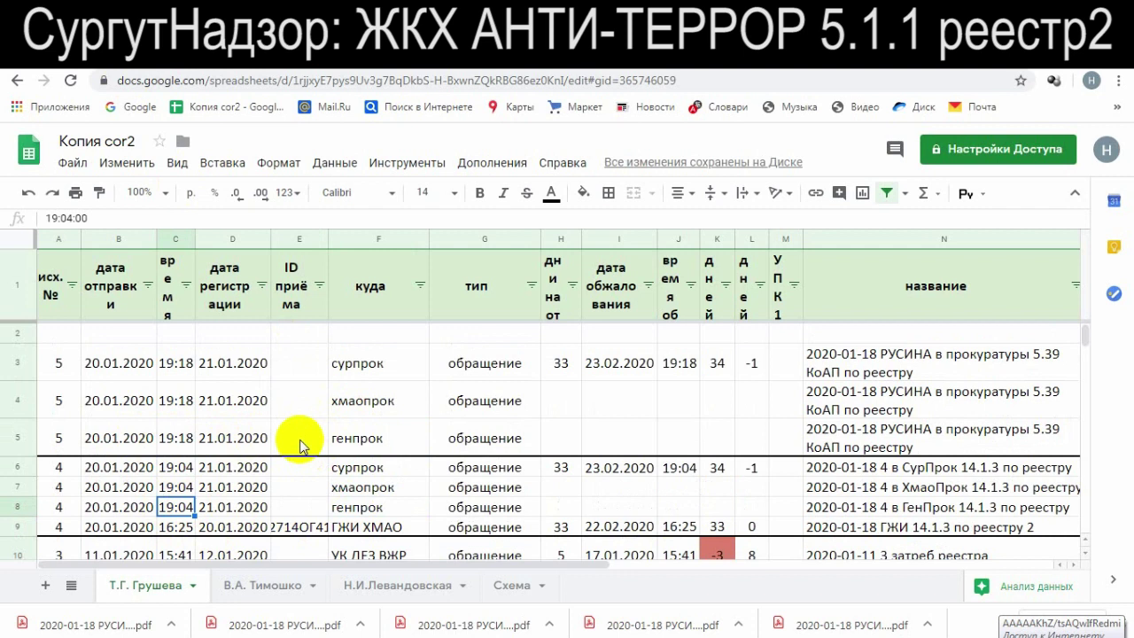
{"action": "left_click", "coordinate": [562, 554]}
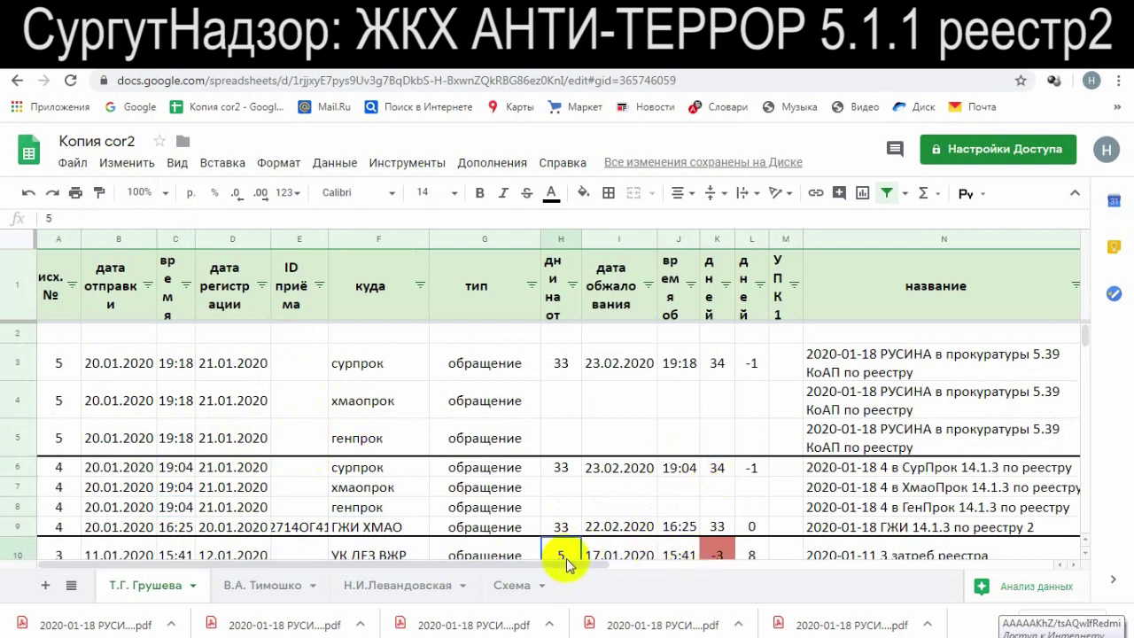
{"action": "left_click_drag", "start_coordinate": [574, 565], "coordinate": [824, 564]}
{"action": "left_click", "coordinate": [873, 437]}
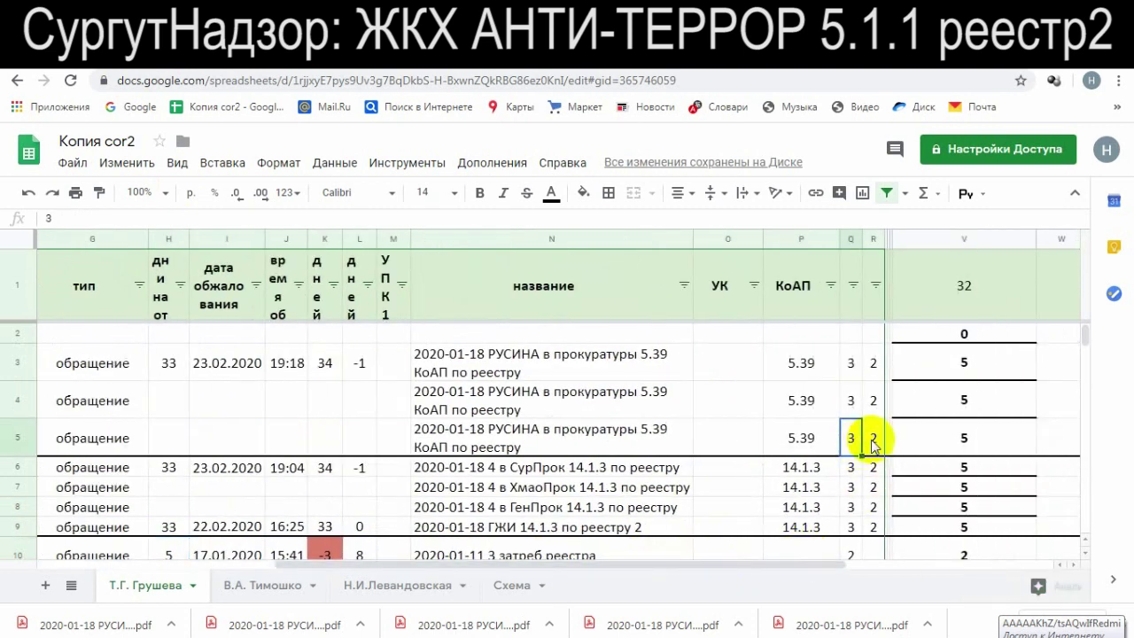
{"action": "left_click", "coordinate": [875, 377]}
{"action": "left_click", "coordinate": [974, 354]}
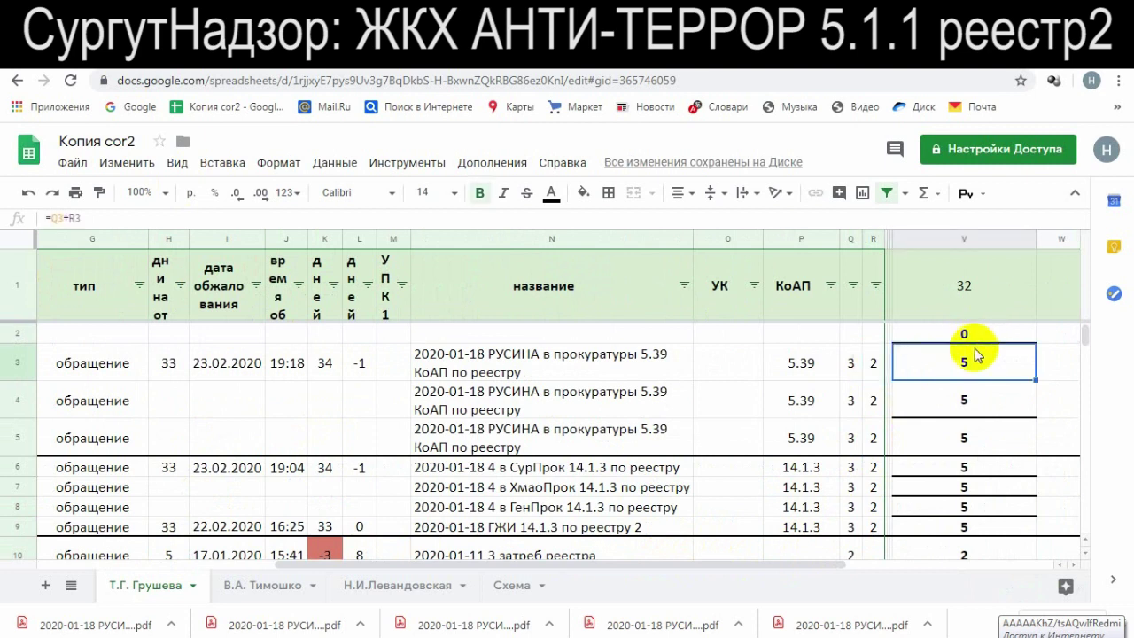
{"action": "left_click", "coordinate": [952, 288]}
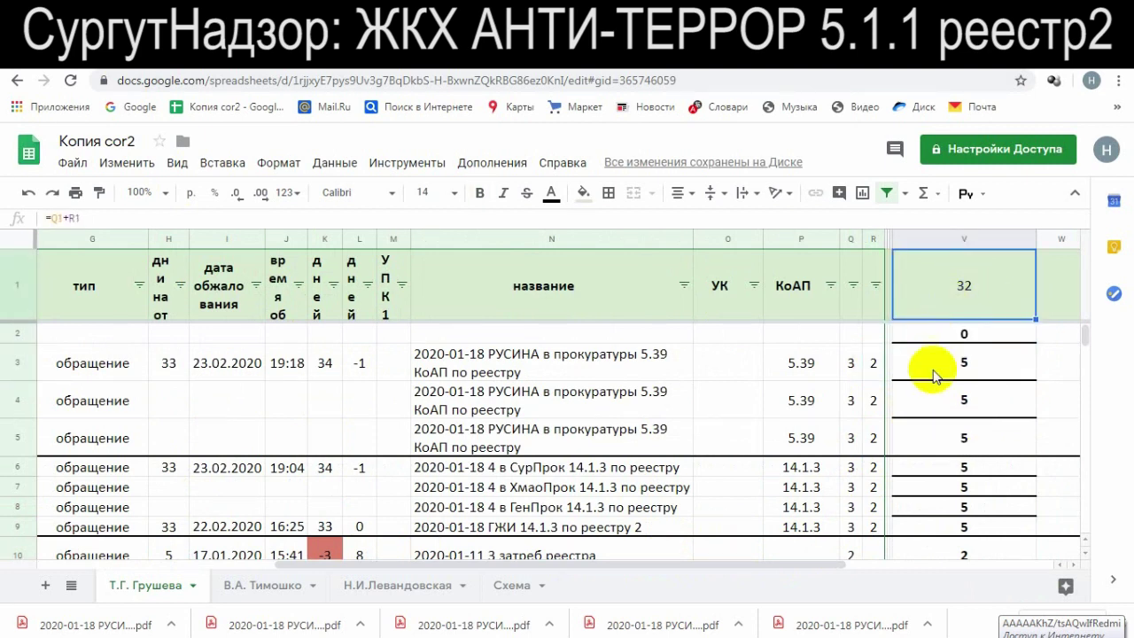
{"action": "scroll", "coordinate": [931, 380], "scroll_direction": "down", "scroll_amount": 3}
{"action": "scroll", "coordinate": [924, 383], "scroll_direction": "up", "scroll_amount": 3}
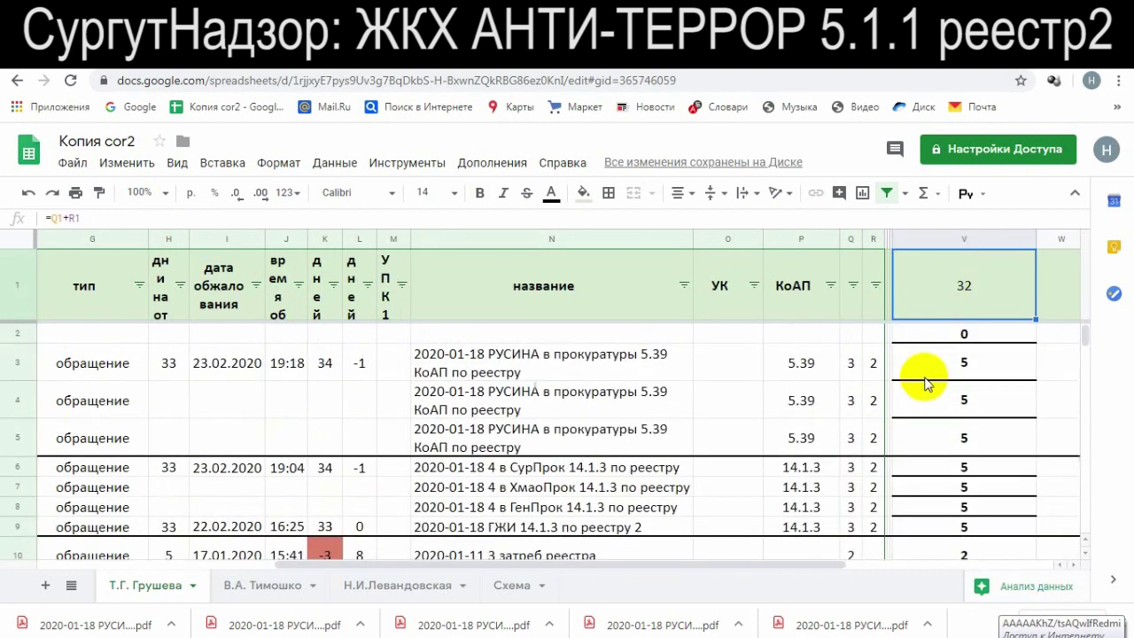
Review the appeal date and time, the day counts and the «название» entries in the rows for outgoing nos. 4 and 5
{"action": "left_click_drag", "start_coordinate": [574, 572], "coordinate": [292, 574]}
{"action": "left_click", "coordinate": [673, 362]}
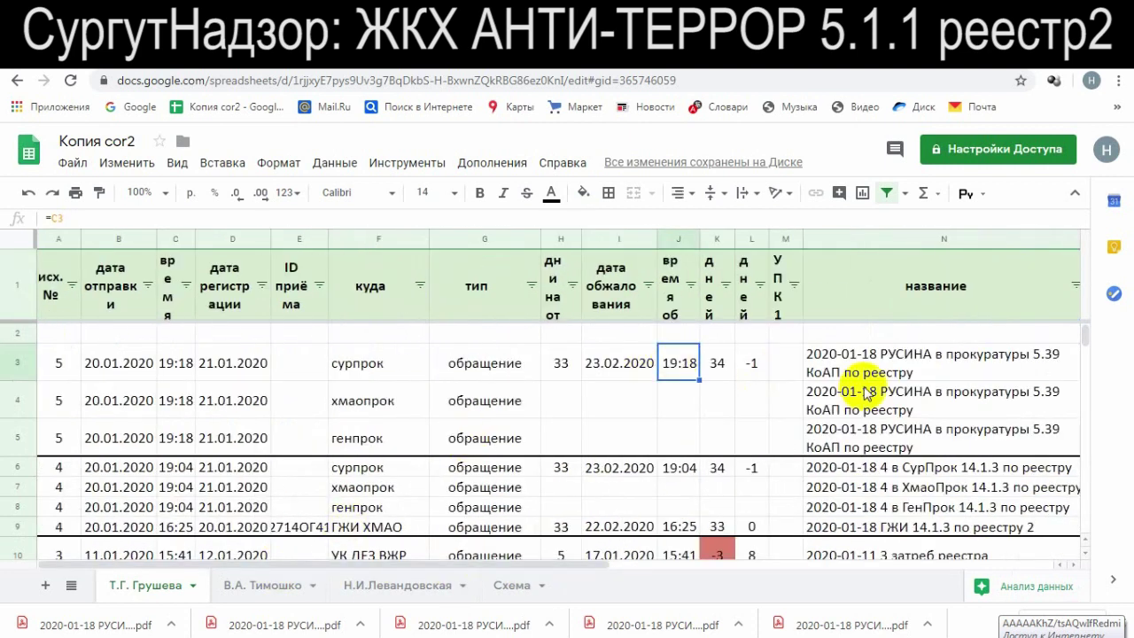
{"action": "left_click", "coordinate": [709, 406]}
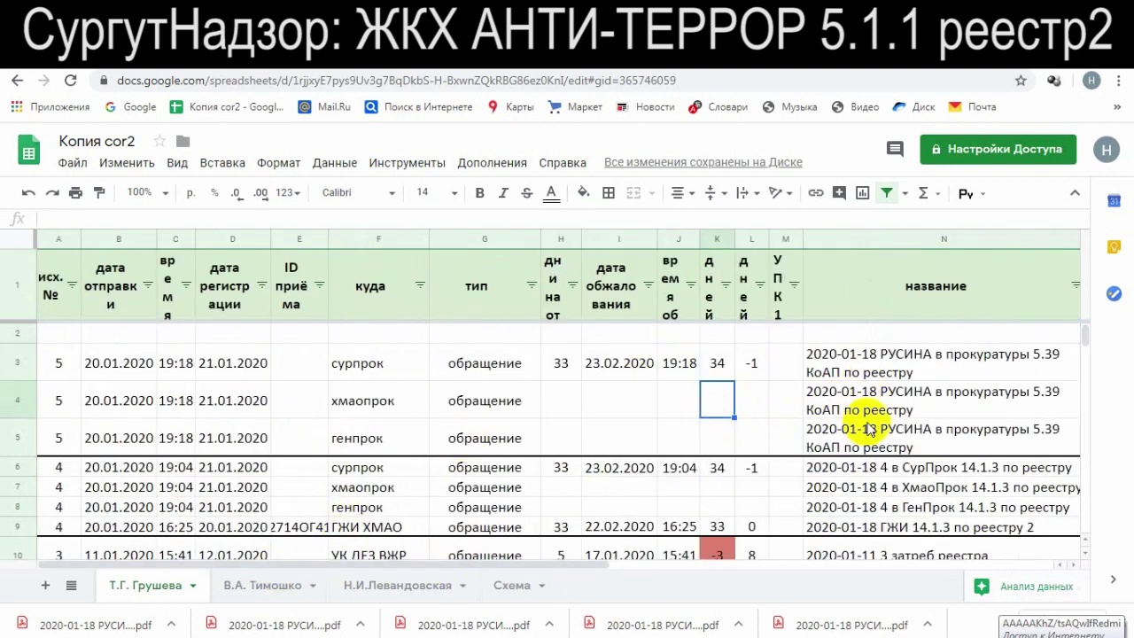
{"action": "left_click", "coordinate": [459, 435]}
{"action": "left_click", "coordinate": [877, 530]}
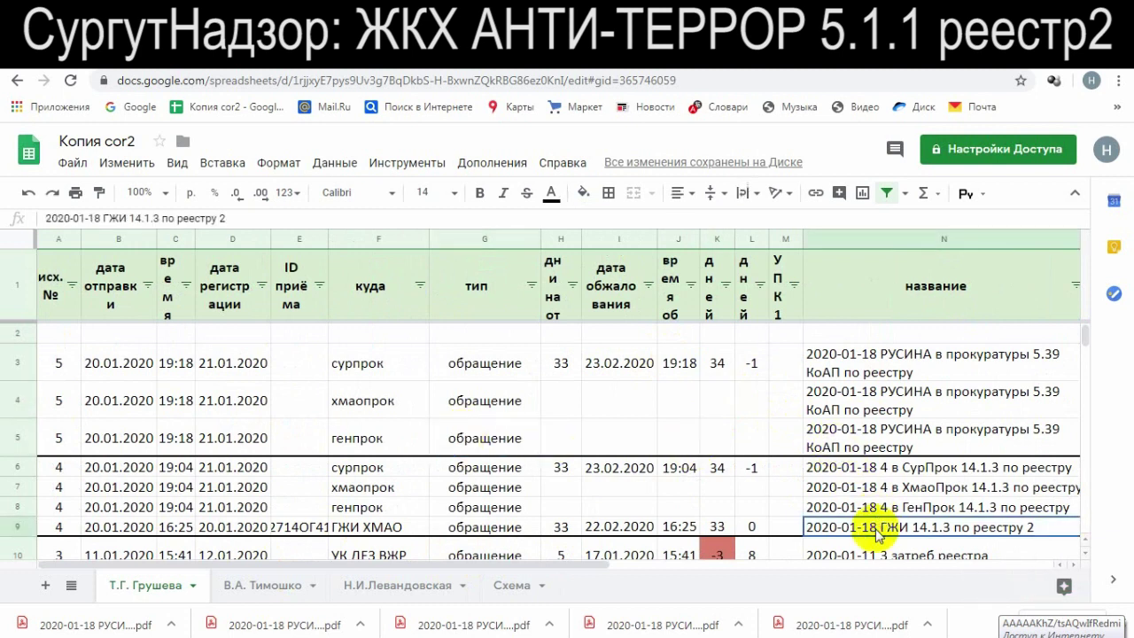
{"action": "left_click", "coordinate": [952, 511]}
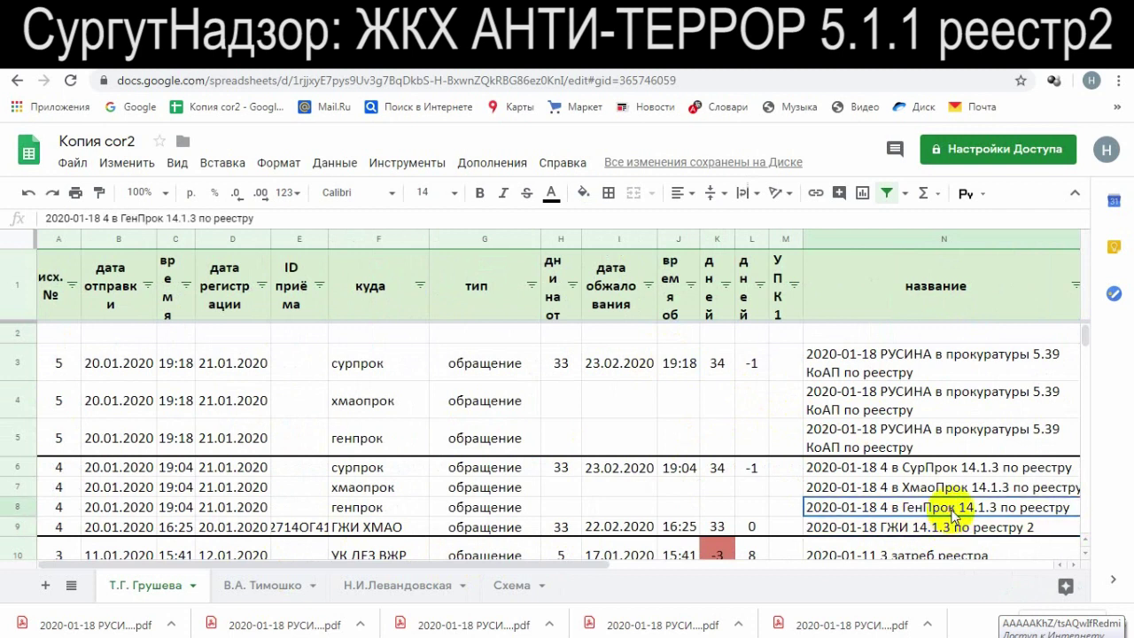
{"action": "left_click", "coordinate": [936, 433]}
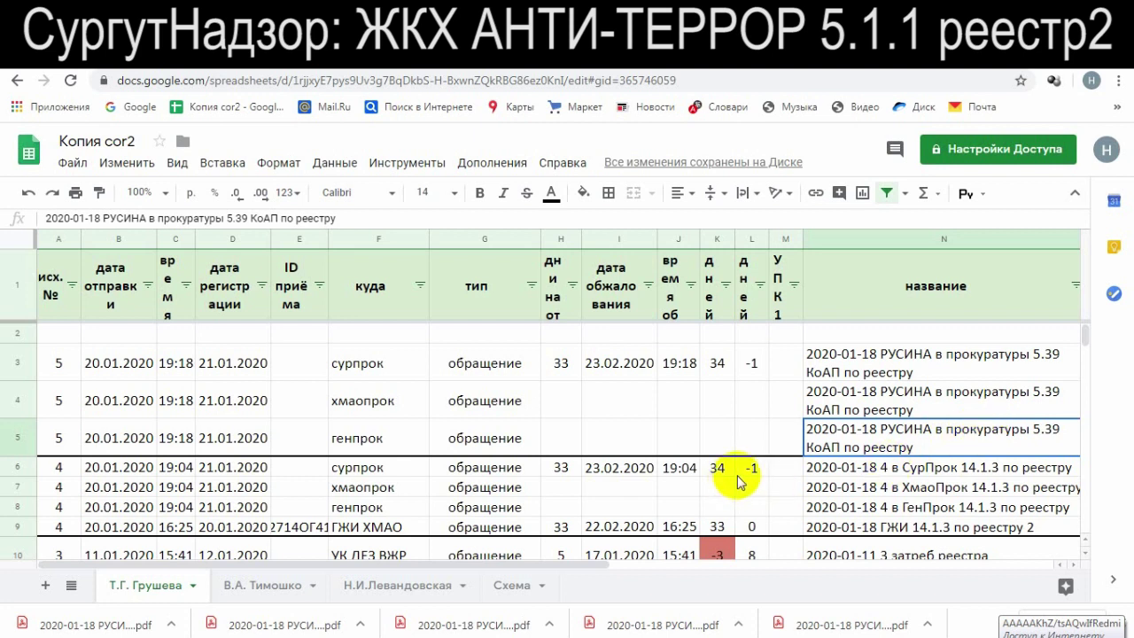
{"action": "scroll", "coordinate": [743, 480], "scroll_direction": "down", "scroll_amount": 1}
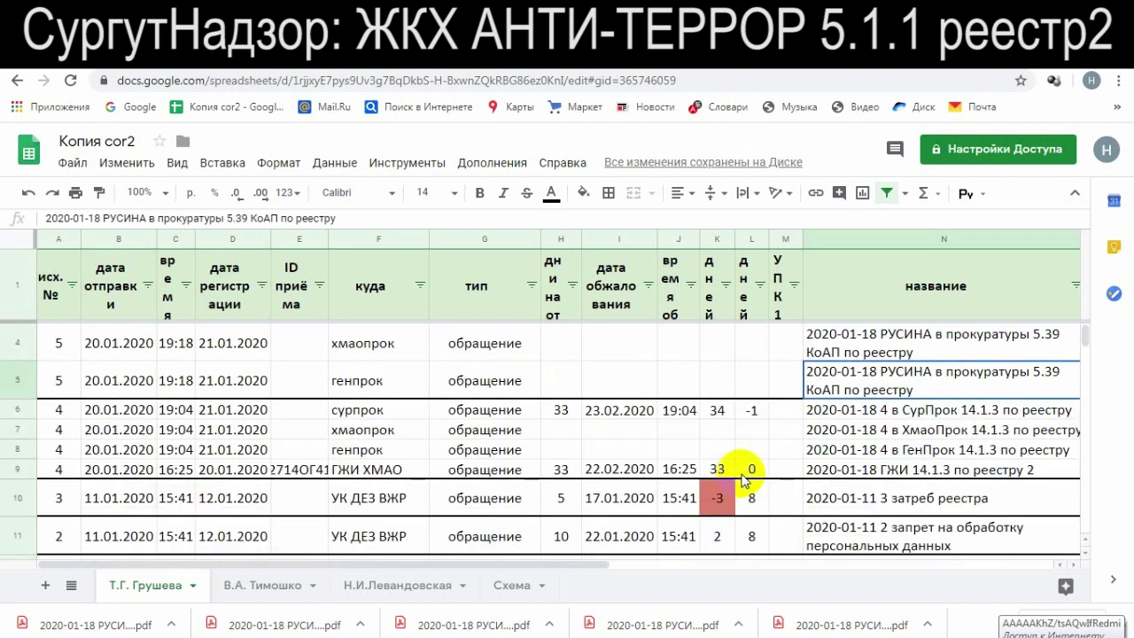
{"action": "scroll", "coordinate": [742, 479], "scroll_direction": "up", "scroll_amount": 2}
{"action": "left_click", "coordinate": [946, 509]}
{"action": "left_click", "coordinate": [937, 528]}
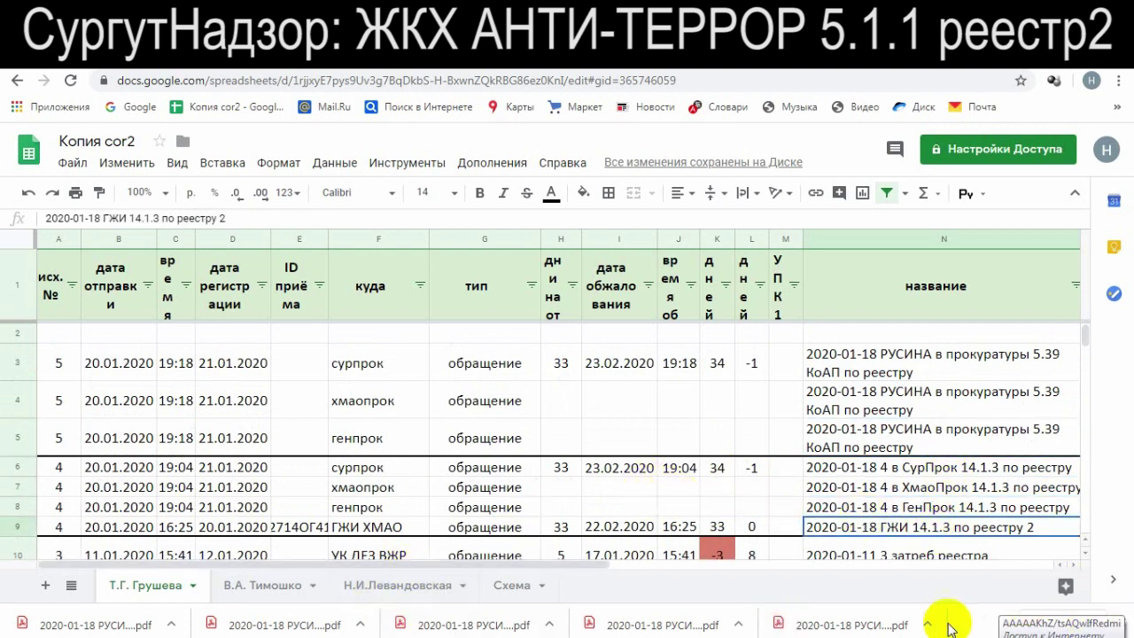
{"action": "left_click", "coordinate": [874, 486]}
{"action": "left_click", "coordinate": [886, 511]}
{"action": "left_click", "coordinate": [880, 529]}
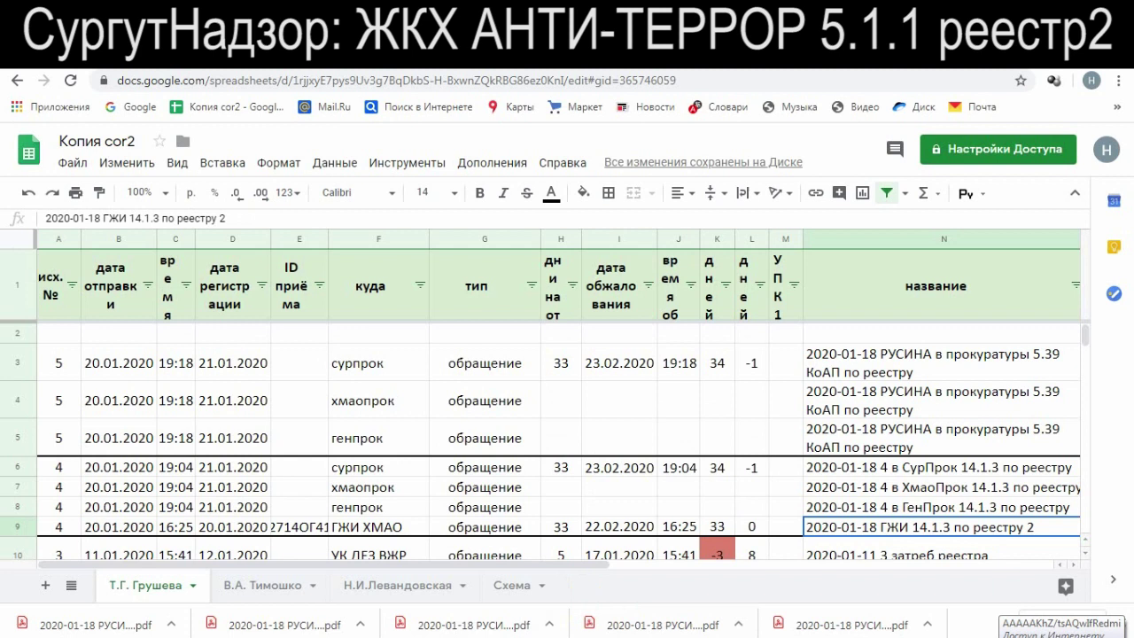
{"action": "left_click", "coordinate": [585, 376]}
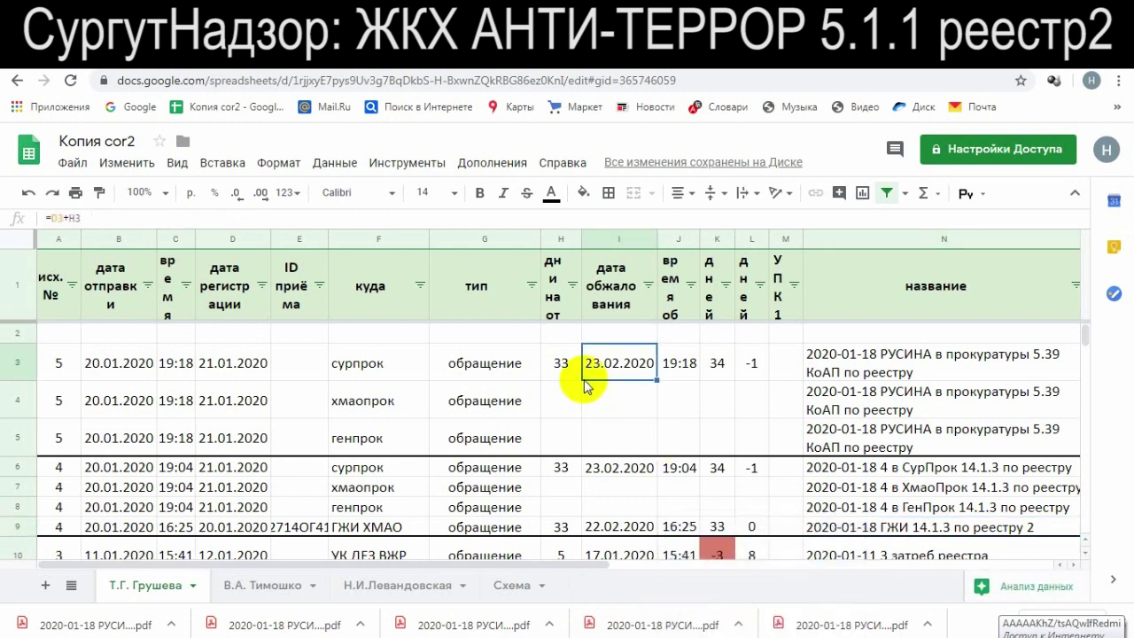
Switch to the YouTube page of the «СургутНадзор 2» channel and look through its uploaded videos
{"action": "key", "text": "ctrl+Tab"}
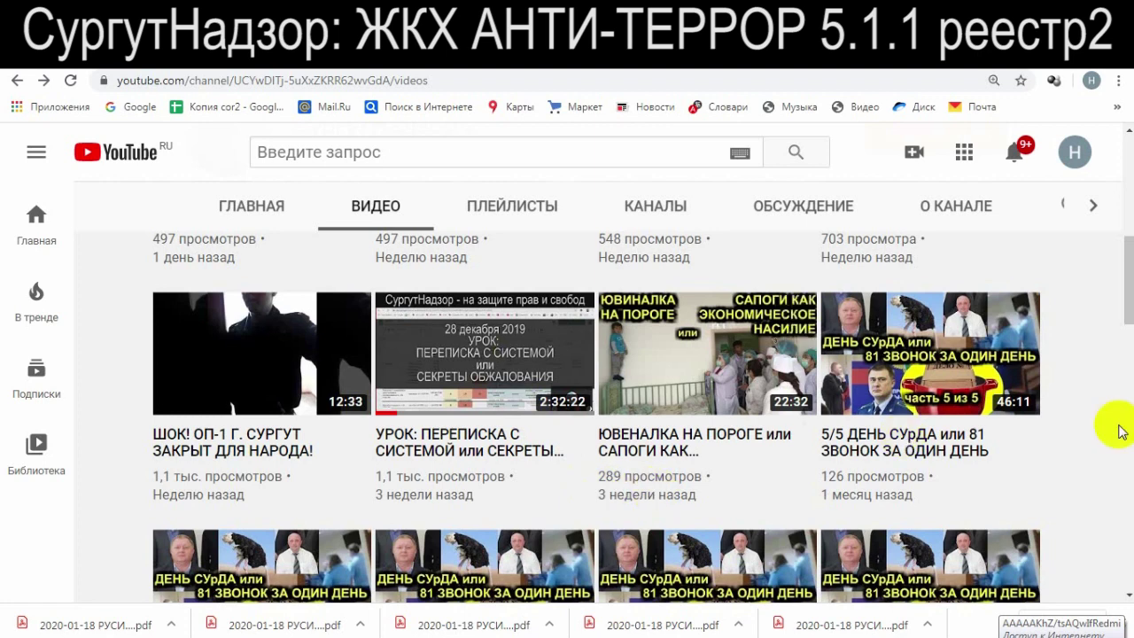
{"action": "scroll", "coordinate": [1090, 429], "scroll_direction": "up", "scroll_amount": 3}
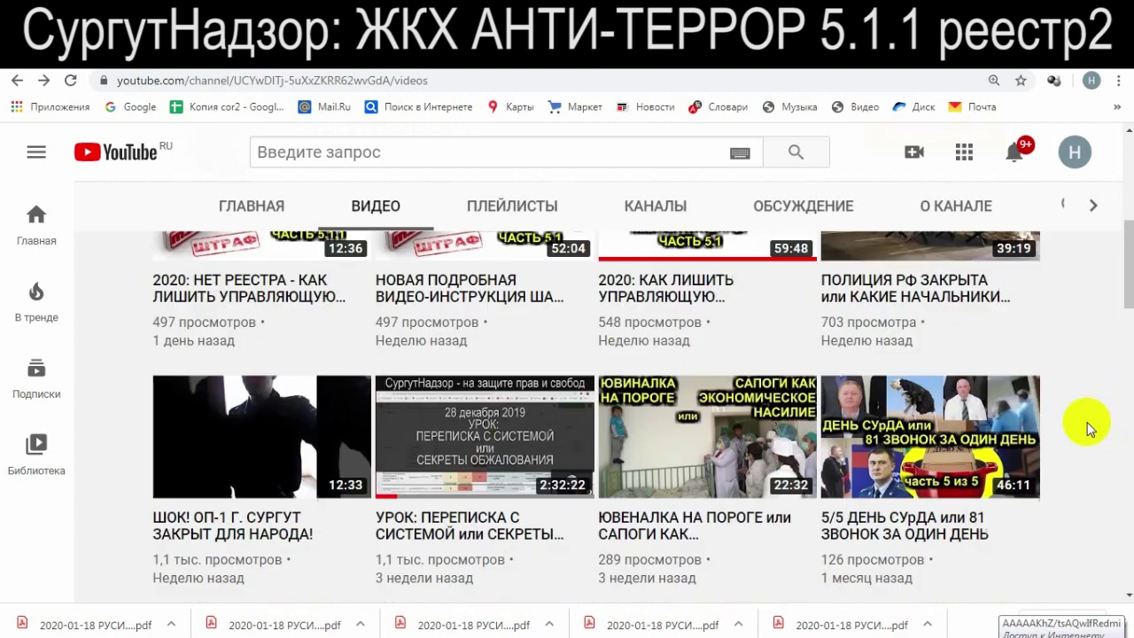
{"action": "scroll", "coordinate": [1090, 429], "scroll_direction": "up", "scroll_amount": 3}
{"action": "scroll", "coordinate": [1090, 429], "scroll_direction": "down", "scroll_amount": 2}
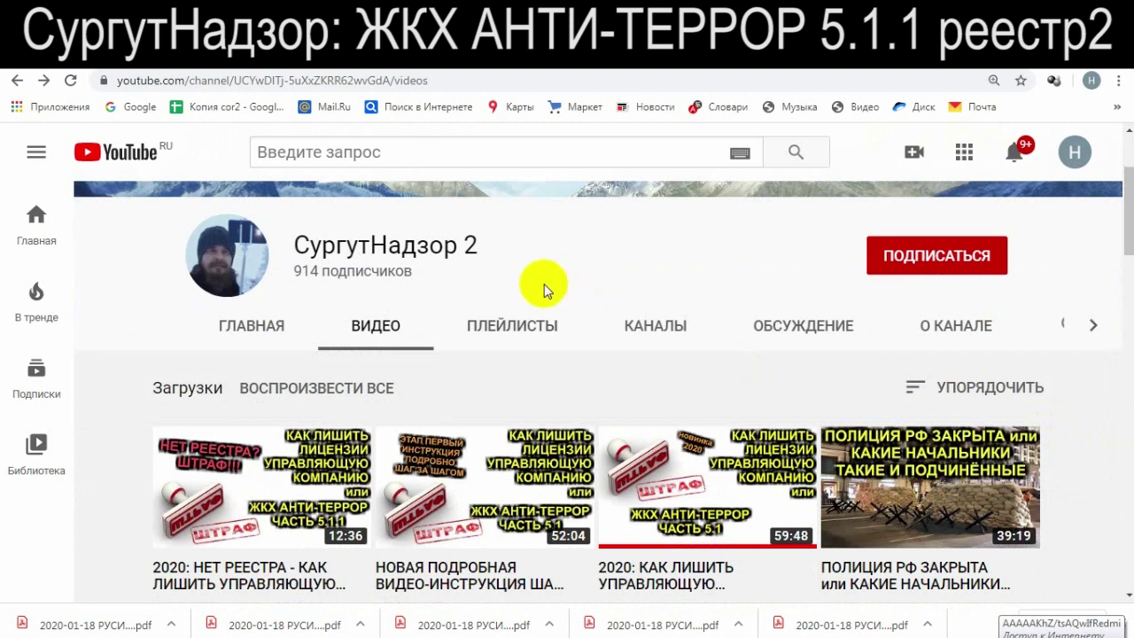
{"action": "scroll", "coordinate": [541, 291], "scroll_direction": "up", "scroll_amount": 2}
{"action": "scroll", "coordinate": [352, 341], "scroll_direction": "down", "scroll_amount": 2}
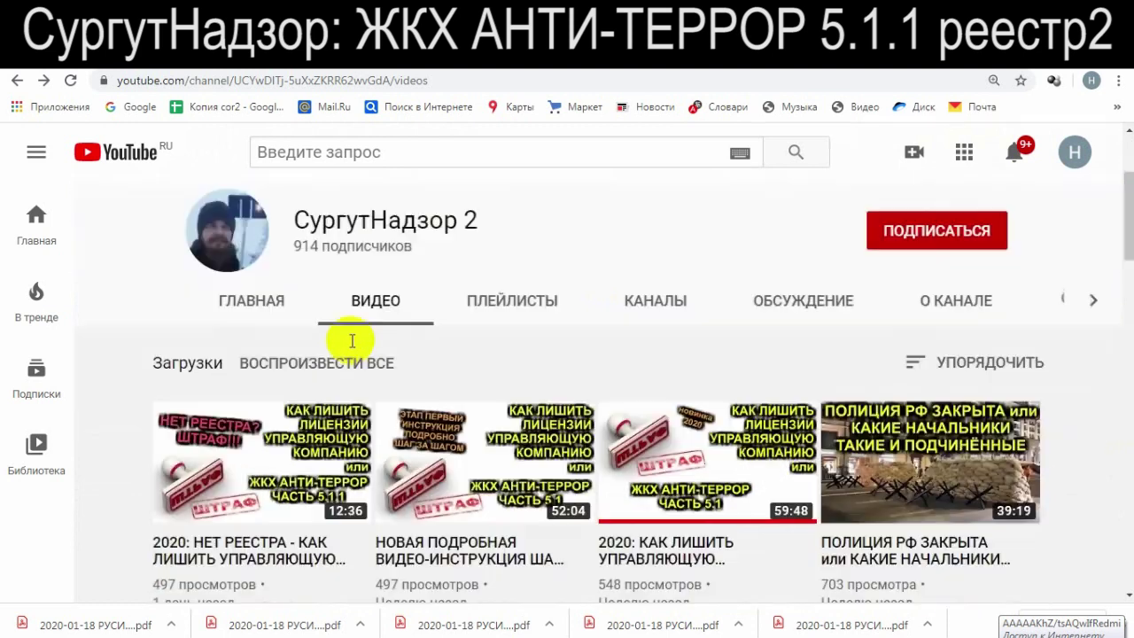
{"action": "scroll", "coordinate": [352, 342], "scroll_direction": "down", "scroll_amount": 1}
Browse the channel's playlists, open «жкх анти-террор для каждого» and look through the videos it contains
{"action": "left_click", "coordinate": [521, 209]}
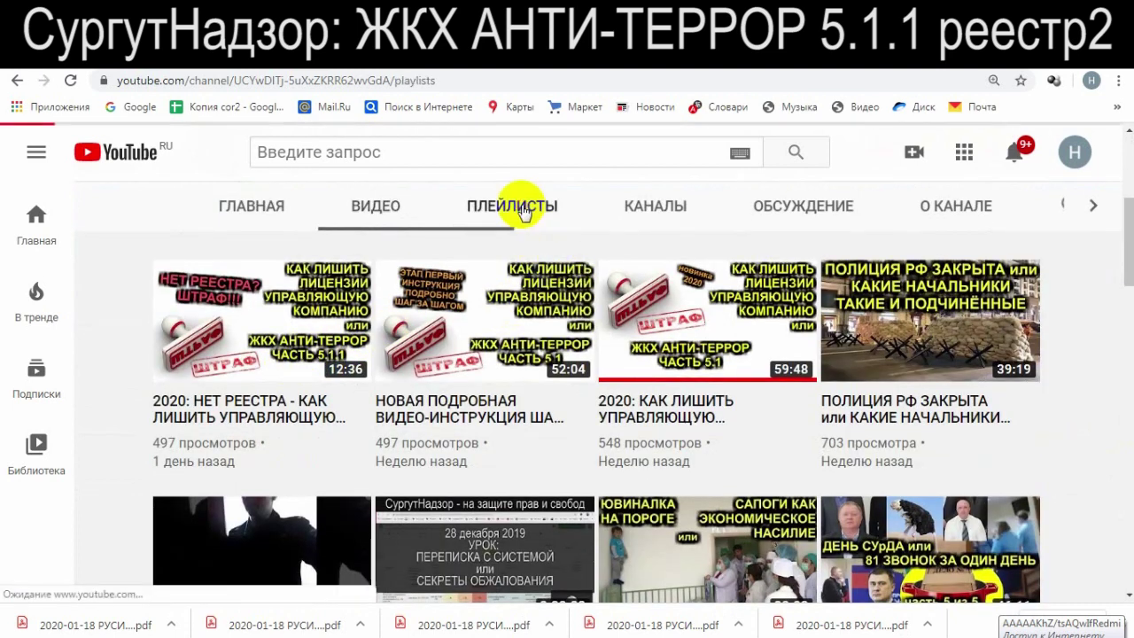
{"action": "scroll", "coordinate": [620, 430], "scroll_direction": "down", "scroll_amount": 2}
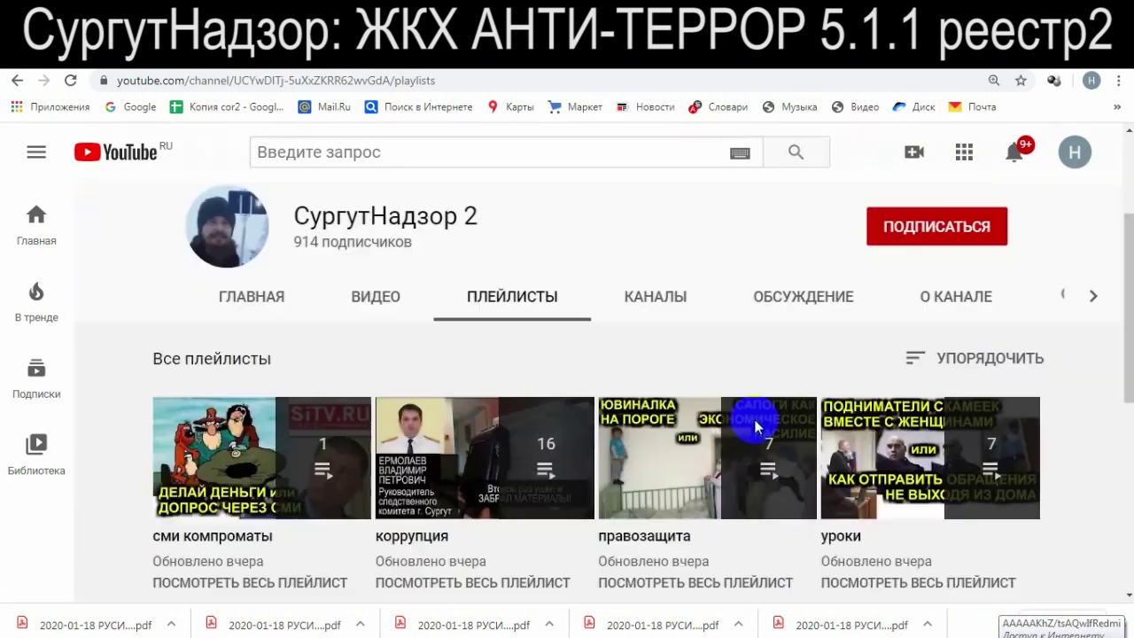
{"action": "scroll", "coordinate": [674, 408], "scroll_direction": "down", "scroll_amount": 2}
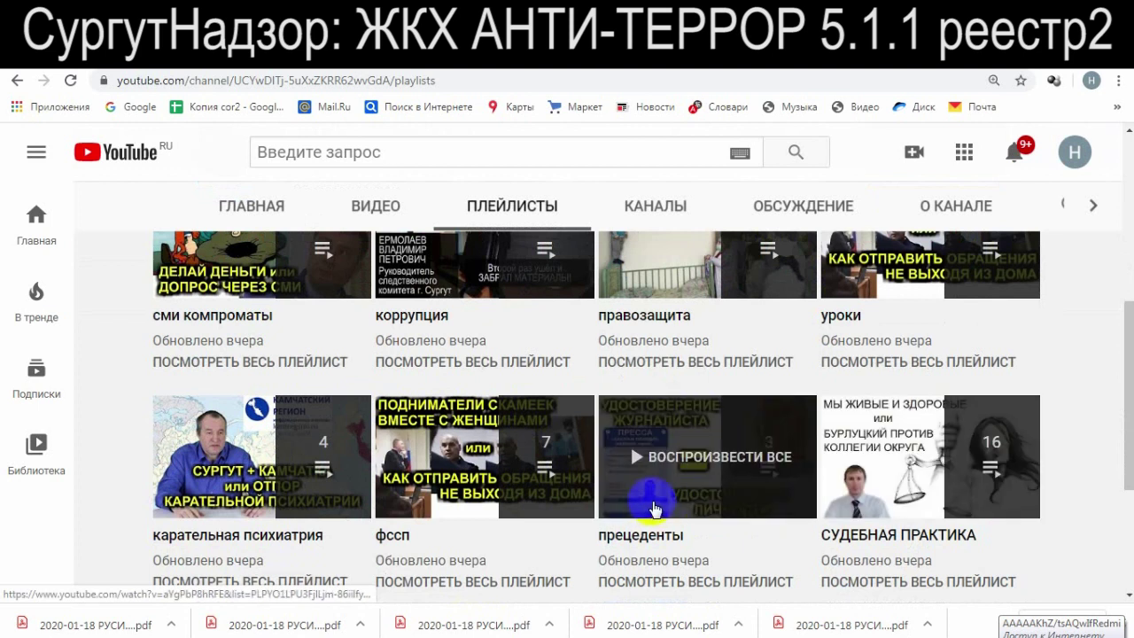
{"action": "scroll", "coordinate": [818, 363], "scroll_direction": "up", "scroll_amount": 1}
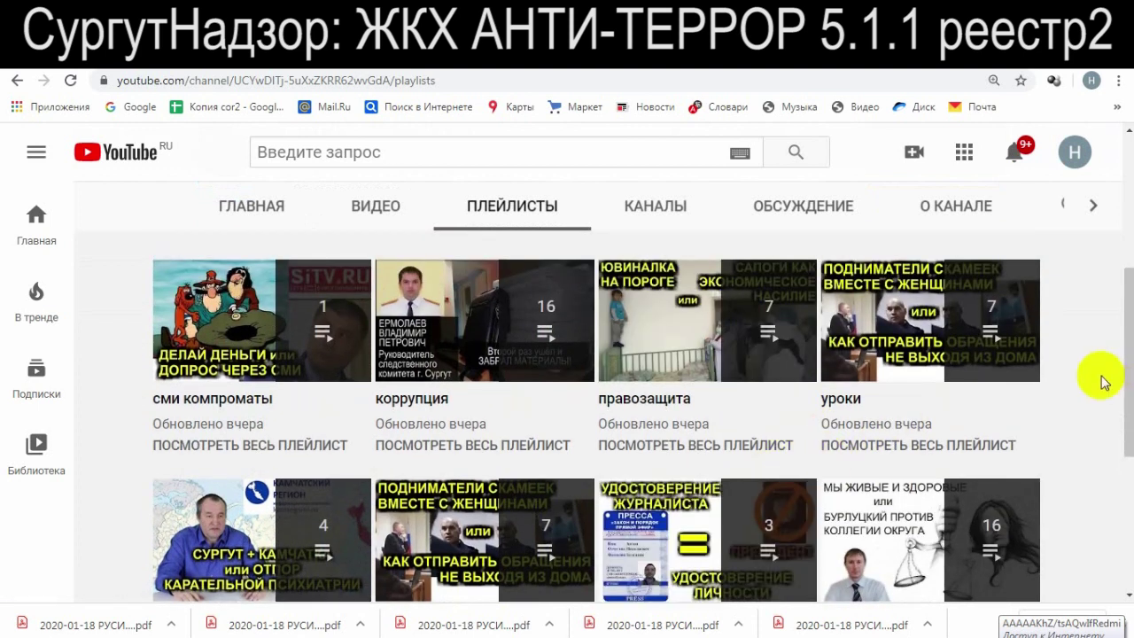
{"action": "scroll", "coordinate": [1093, 390], "scroll_direction": "down", "scroll_amount": 3}
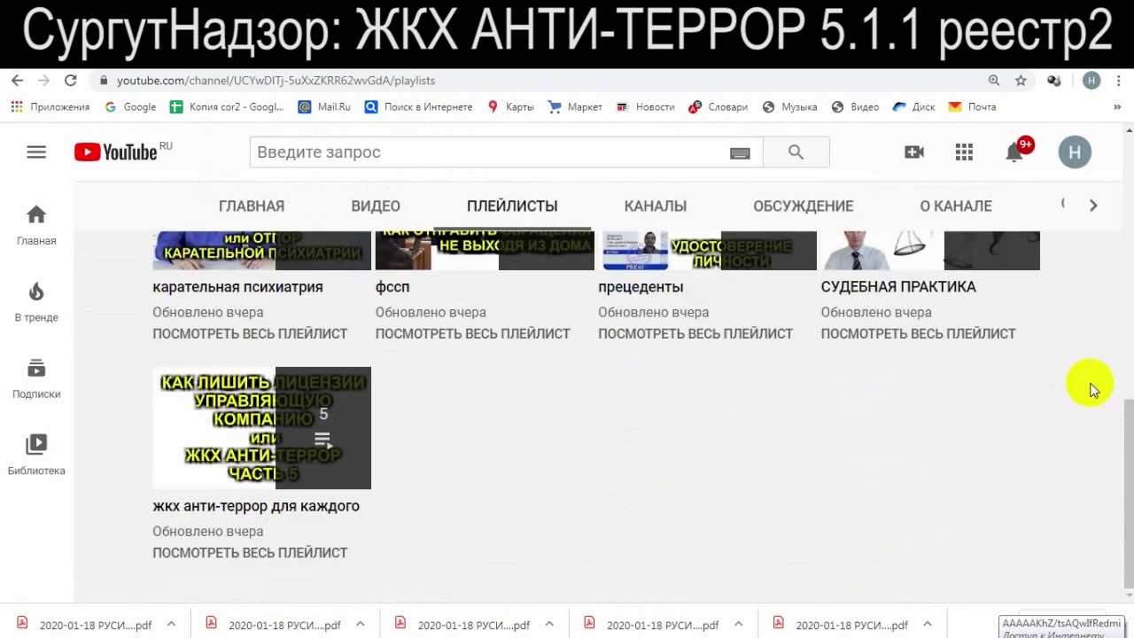
{"action": "left_click", "coordinate": [286, 514]}
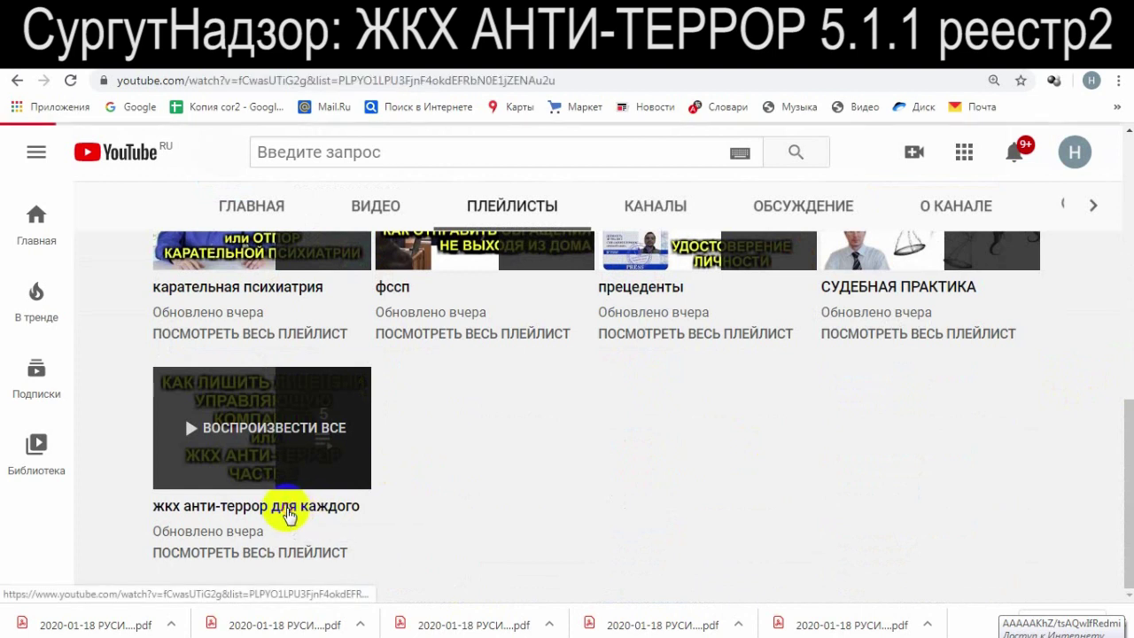
{"action": "scroll", "coordinate": [567, 399], "scroll_direction": "down", "scroll_amount": 5}
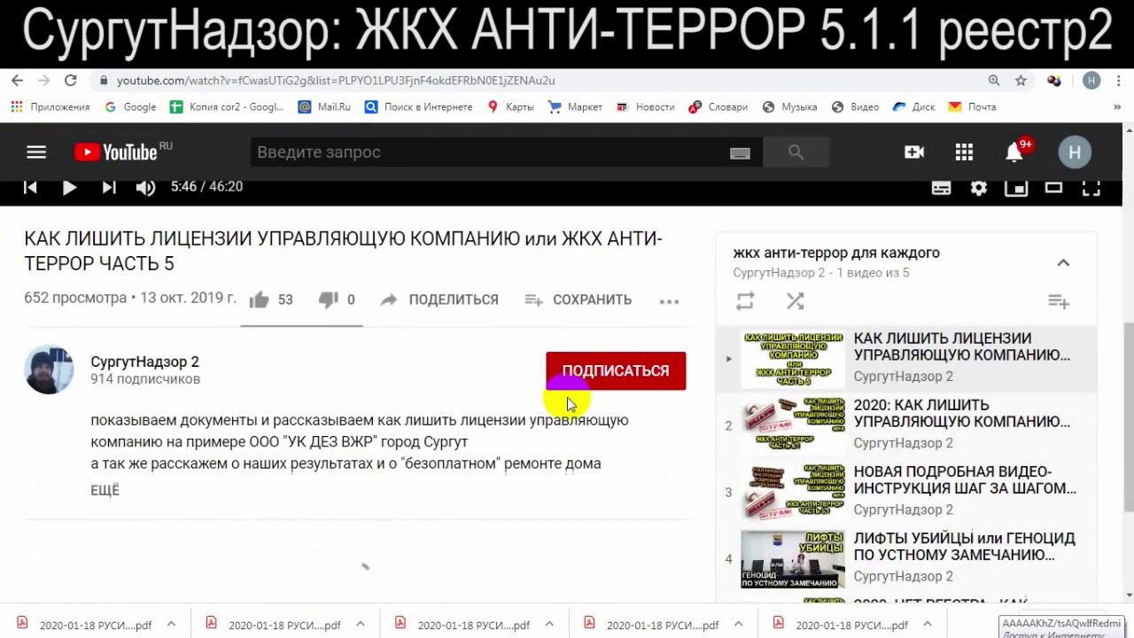
{"action": "scroll", "coordinate": [1041, 460], "scroll_direction": "down", "scroll_amount": 5}
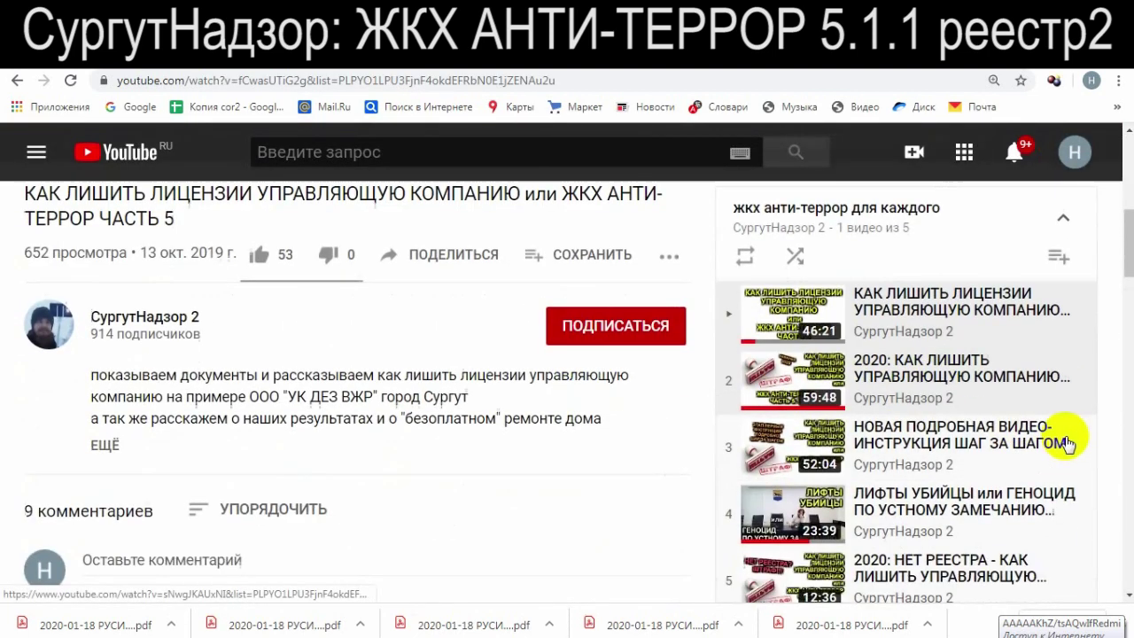
{"action": "scroll", "coordinate": [996, 463], "scroll_direction": "up", "scroll_amount": 5}
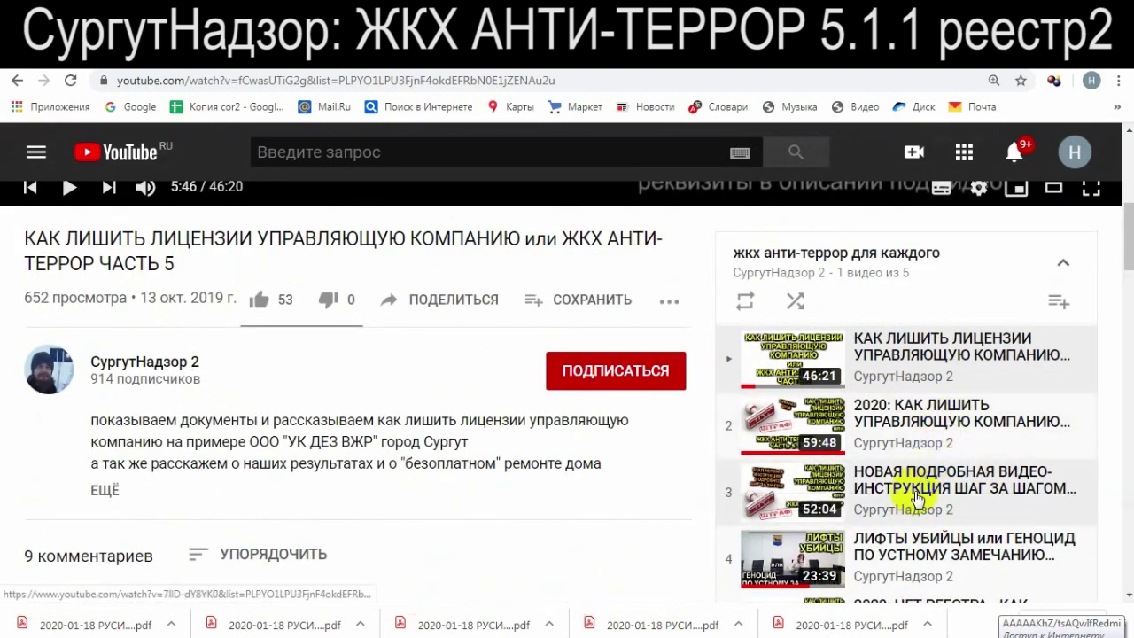
Return through the playlists to the channel's uploaded videos and close the mini player
{"action": "left_click", "coordinate": [16, 83]}
{"action": "scroll", "coordinate": [573, 455], "scroll_direction": "up", "scroll_amount": 5}
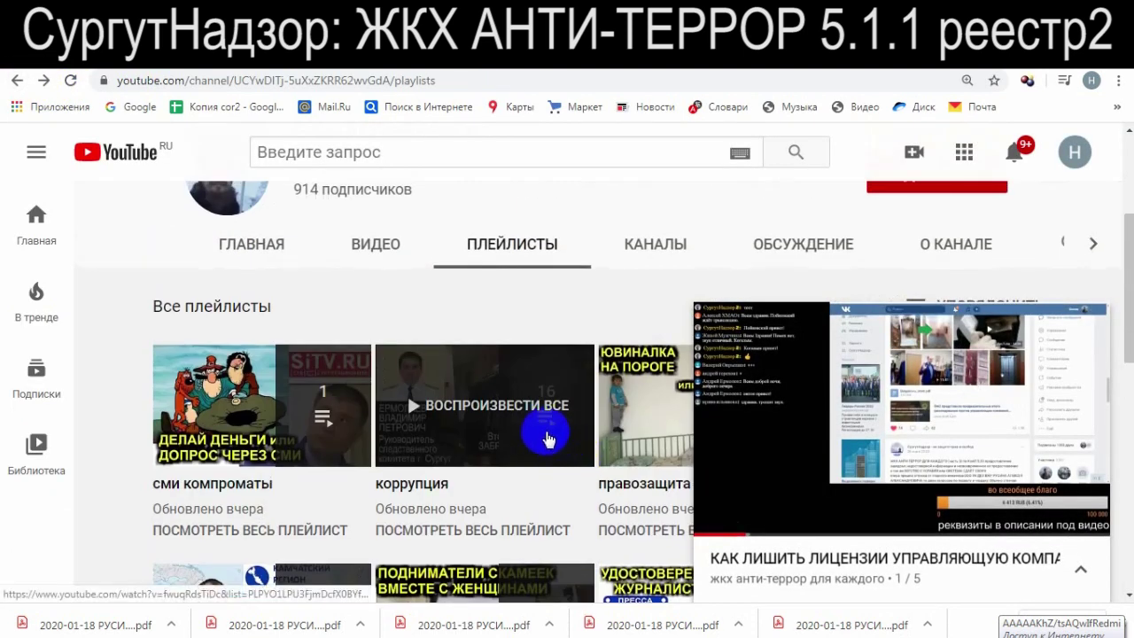
{"action": "scroll", "coordinate": [548, 439], "scroll_direction": "down", "scroll_amount": 2}
{"action": "left_click", "coordinate": [15, 82]}
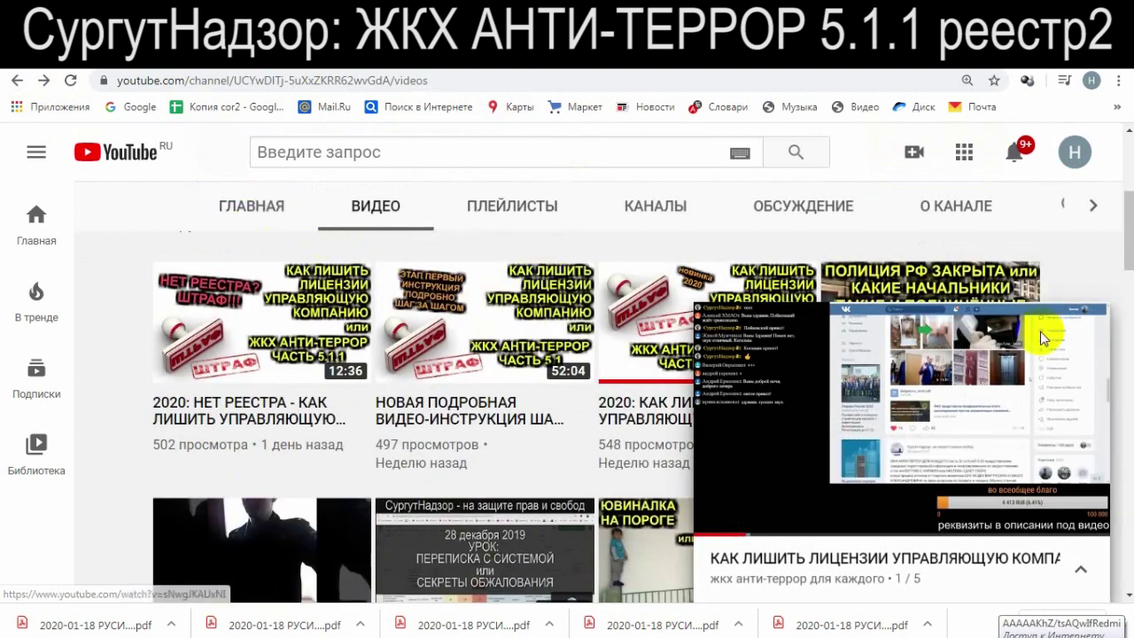
{"action": "mouse_move", "coordinate": [1099, 513]}
{"action": "left_click", "coordinate": [1088, 328]}
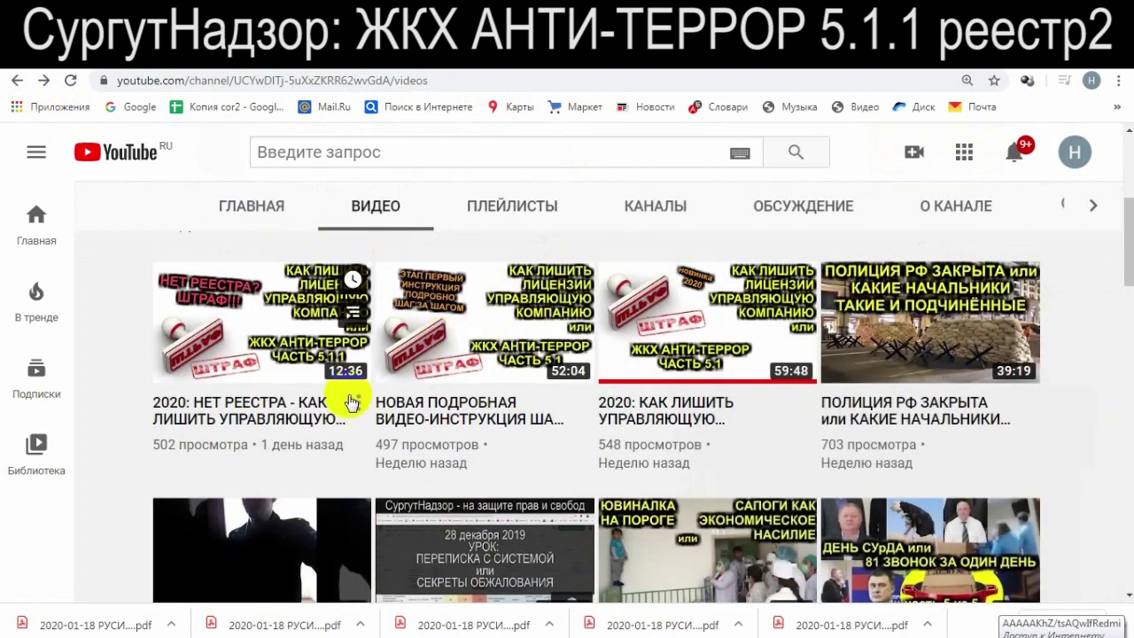
Open the «2020: НЕТ РЕЕСТРА - КАК ЛИШИТЬ УПРАВЛЯЮЩУЮ КОМПАНИЮ ЛИЦЕНЗИИ или ЖКХ АНТИ-ТЕРРОР 5.1.1» video and expand its description
{"action": "scroll", "coordinate": [319, 421], "scroll_direction": "up", "scroll_amount": 1}
{"action": "left_click", "coordinate": [264, 505]}
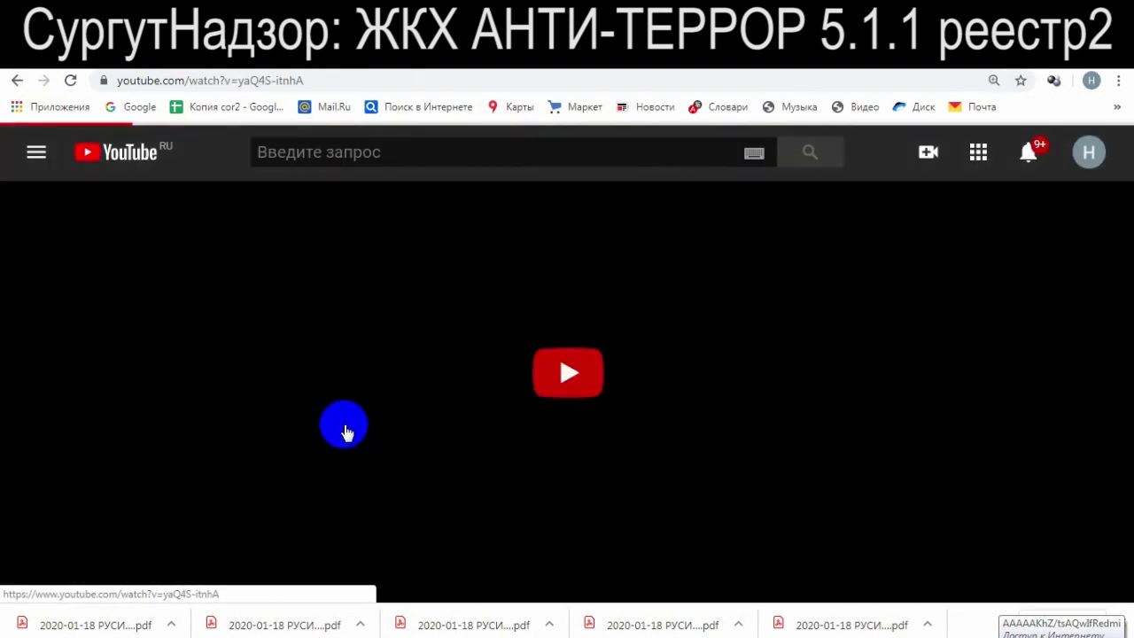
{"action": "scroll", "coordinate": [152, 520], "scroll_direction": "down", "scroll_amount": 4}
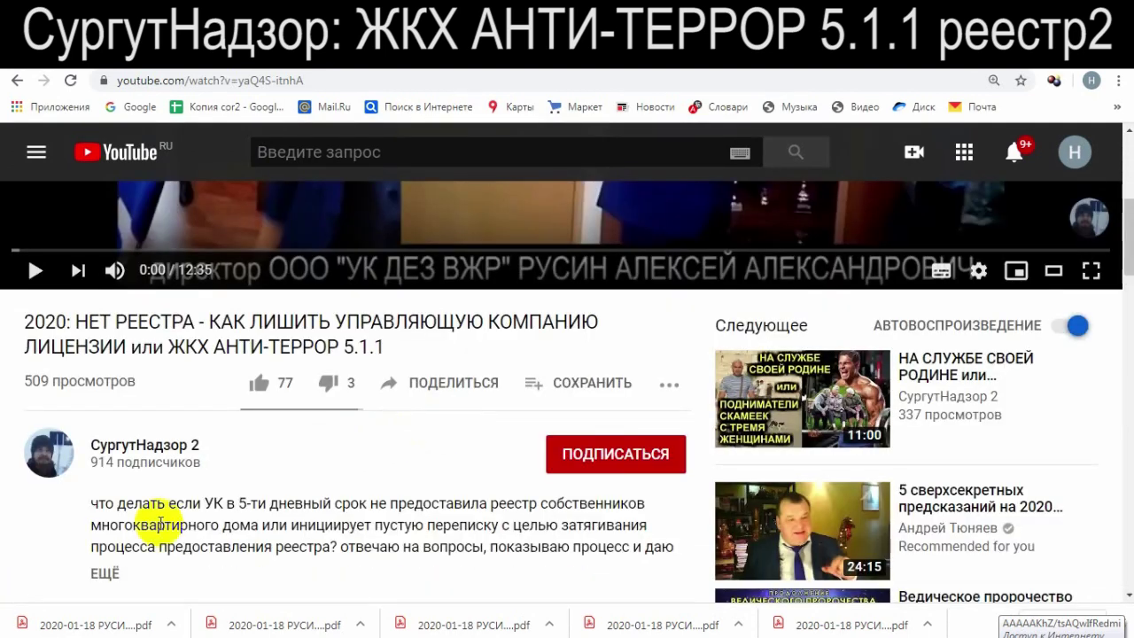
{"action": "left_click", "coordinate": [105, 408]}
Look through the description's document links and open the alternative yadi.sk link from the channel's pinned comment
{"action": "scroll", "coordinate": [310, 425], "scroll_direction": "down", "scroll_amount": 2}
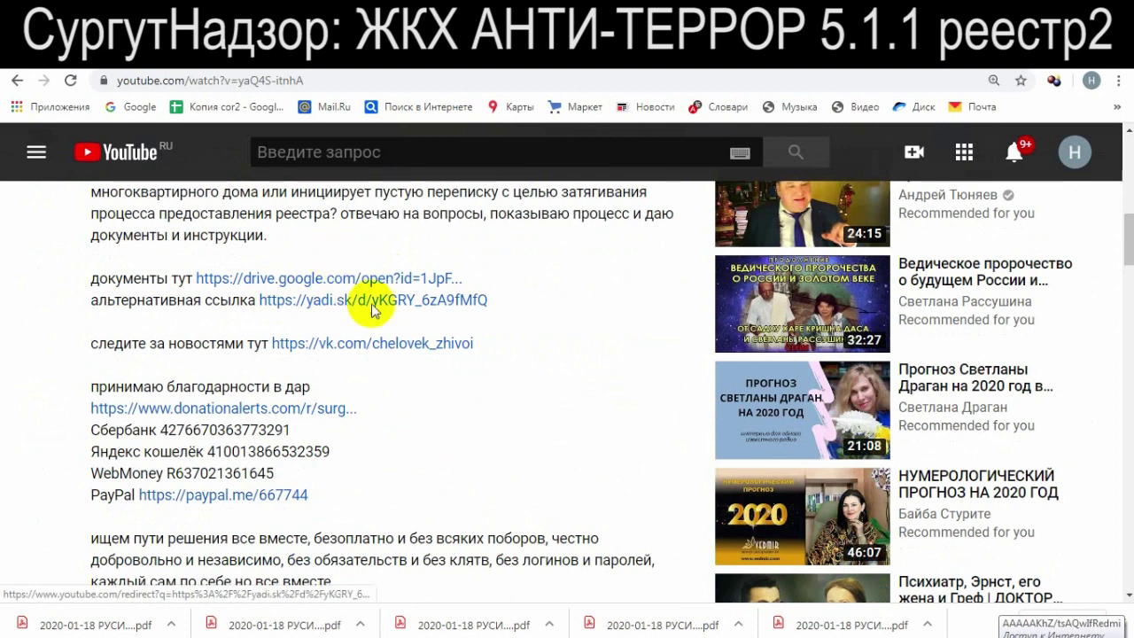
{"action": "scroll", "coordinate": [421, 350], "scroll_direction": "down", "scroll_amount": 5}
{"action": "scroll", "coordinate": [400, 372], "scroll_direction": "up", "scroll_amount": 4}
{"action": "scroll", "coordinate": [405, 385], "scroll_direction": "down", "scroll_amount": 10}
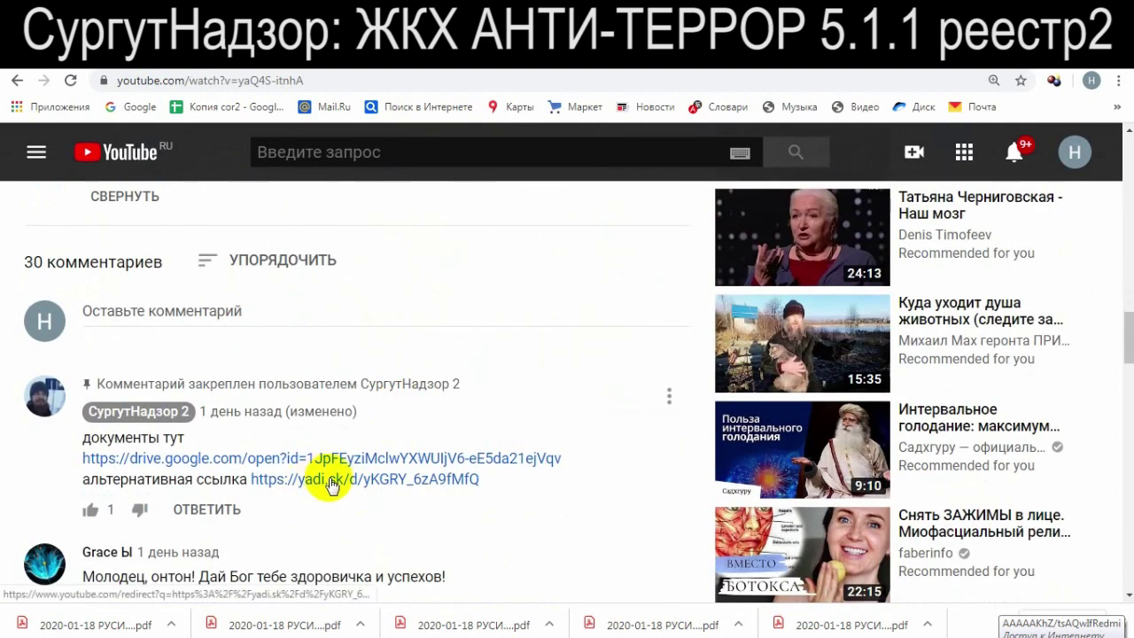
{"action": "left_click", "coordinate": [335, 481]}
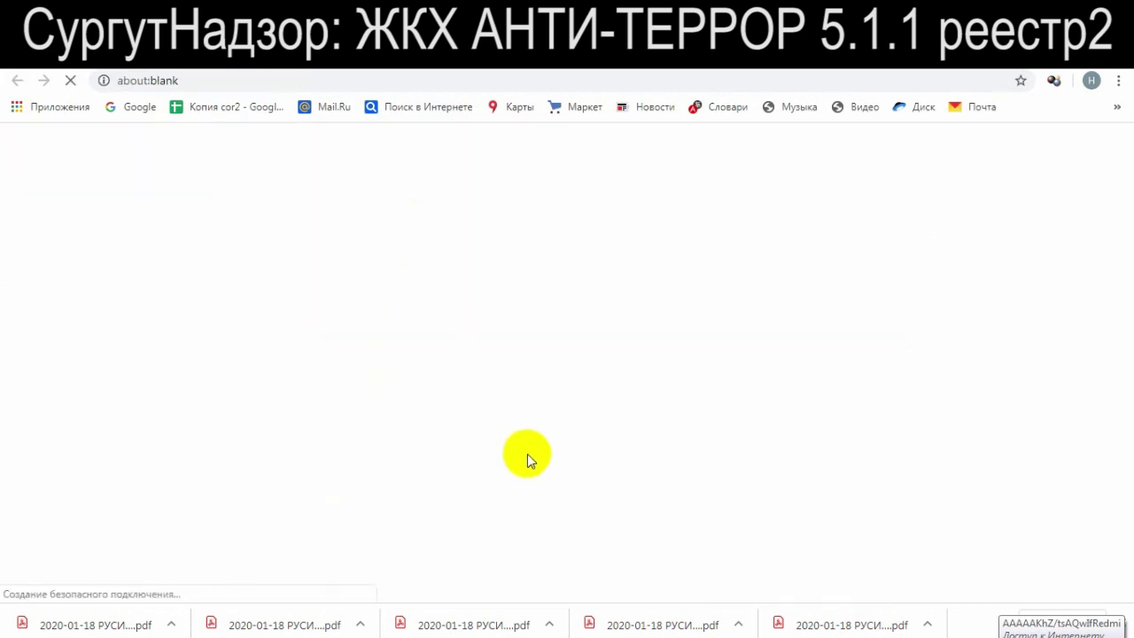